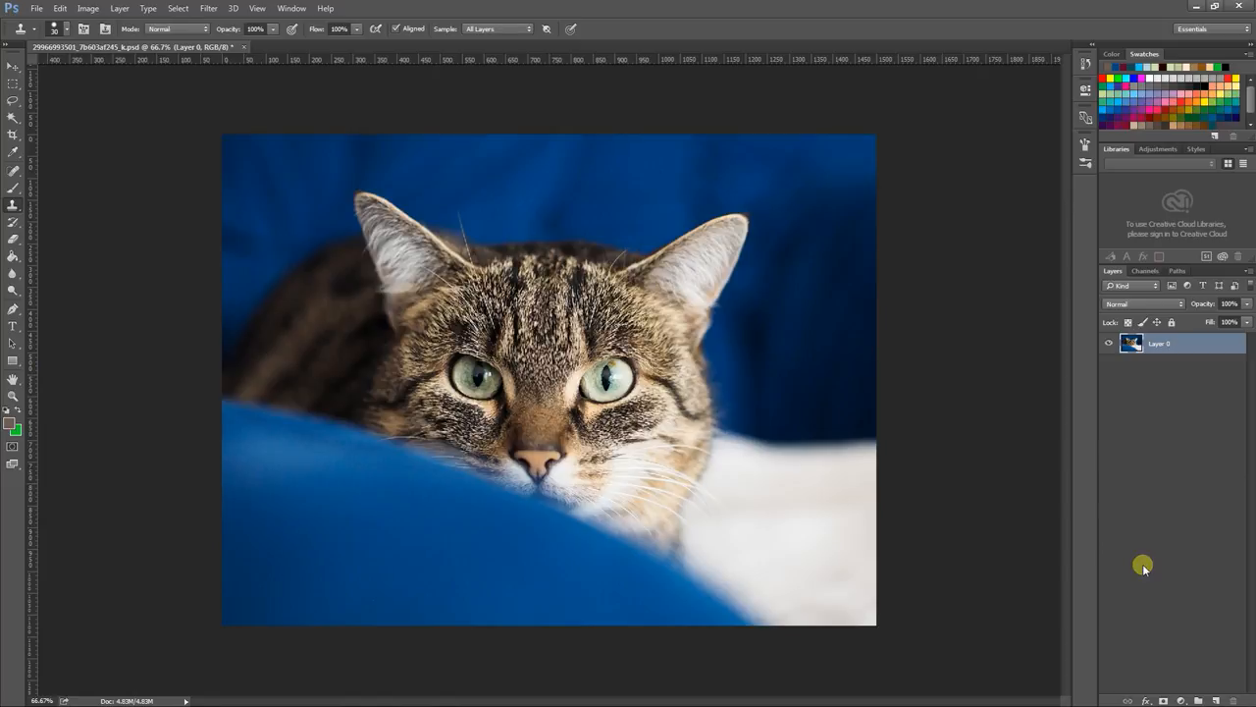
alt+scroll(722, 430, up, 4)
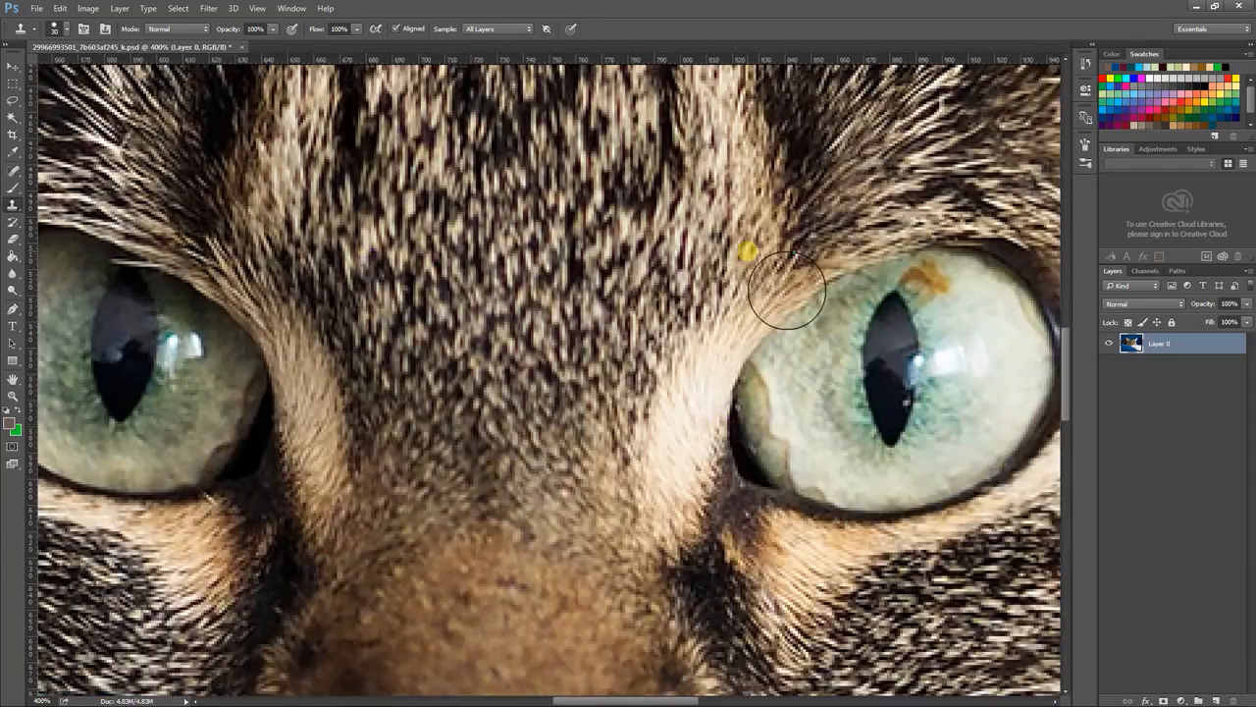
key(ctrl+minus)
key(ctrl+minus)
key(ctrl+minus)
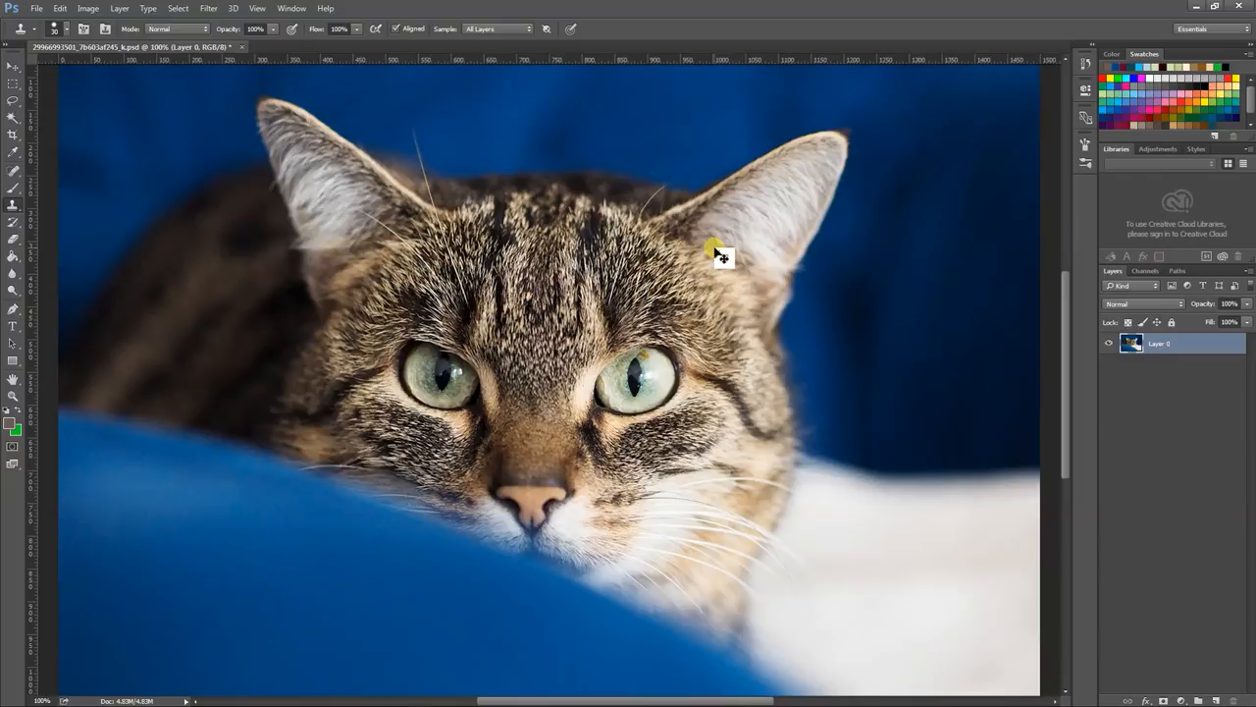
key(ctrl+minus)
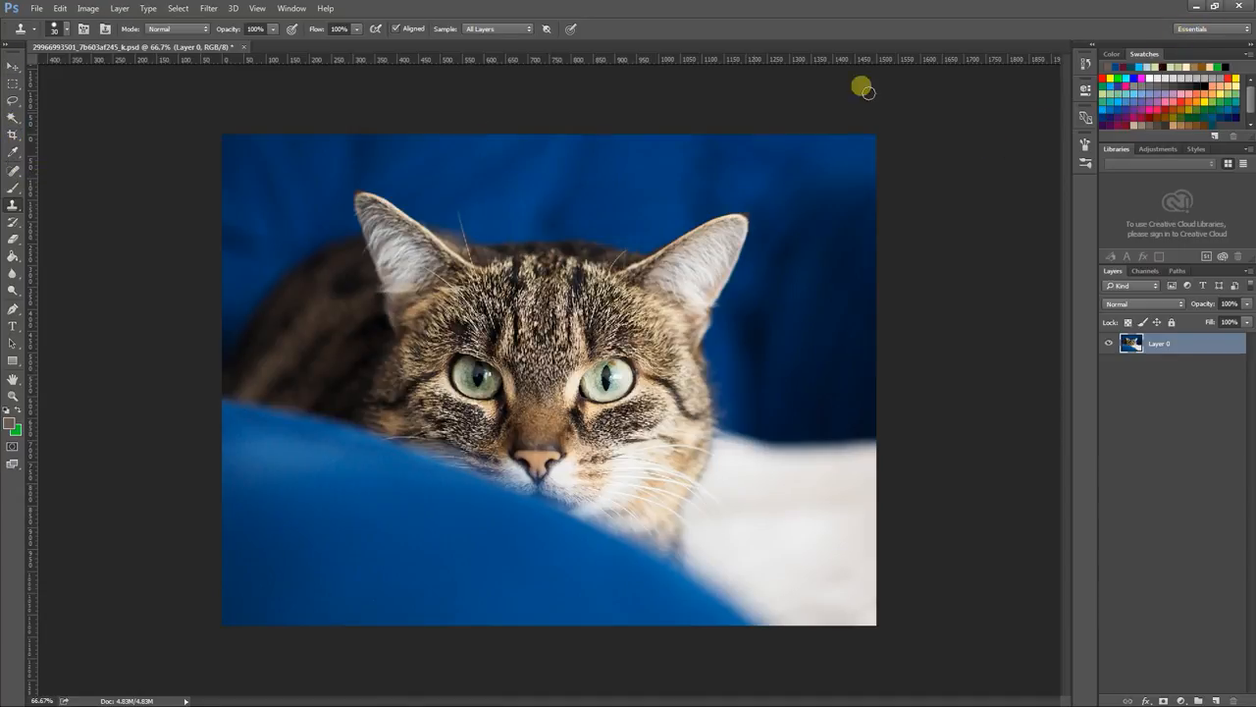
Step: Try shifting the cat photo layer slightly down and to the right with the Move tool, and undo the move
click(12, 67)
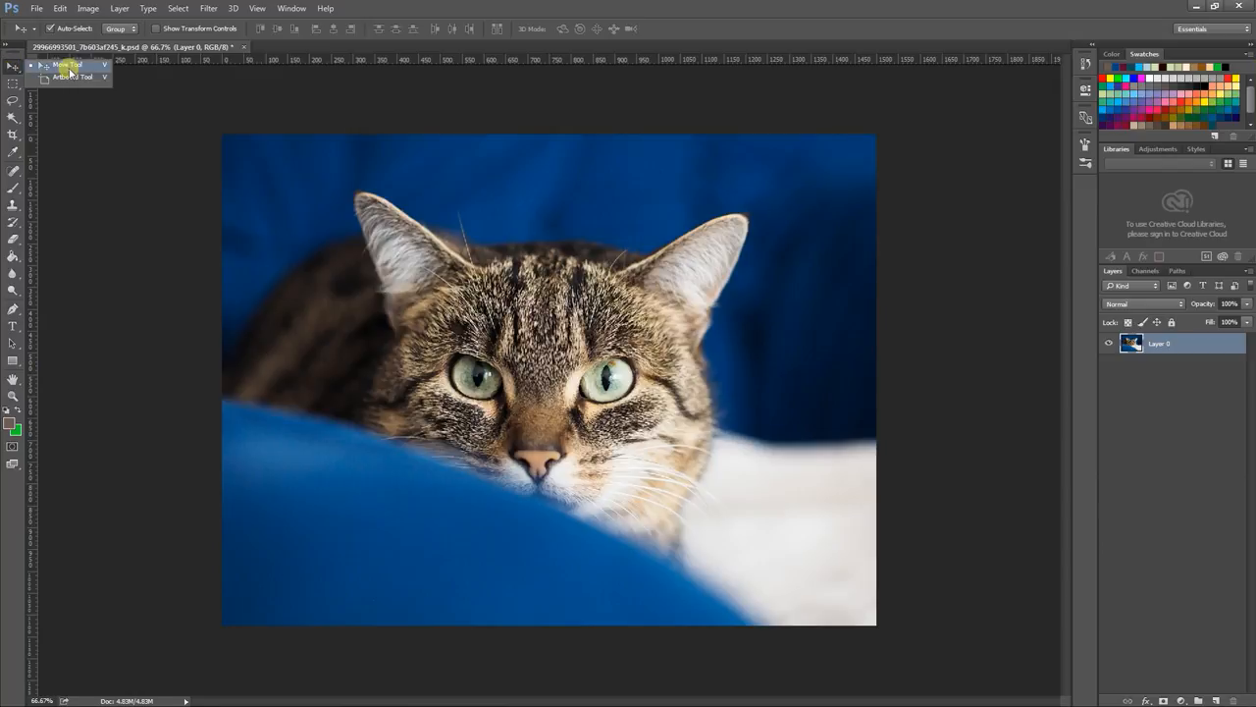
drag(482, 315, 504, 337)
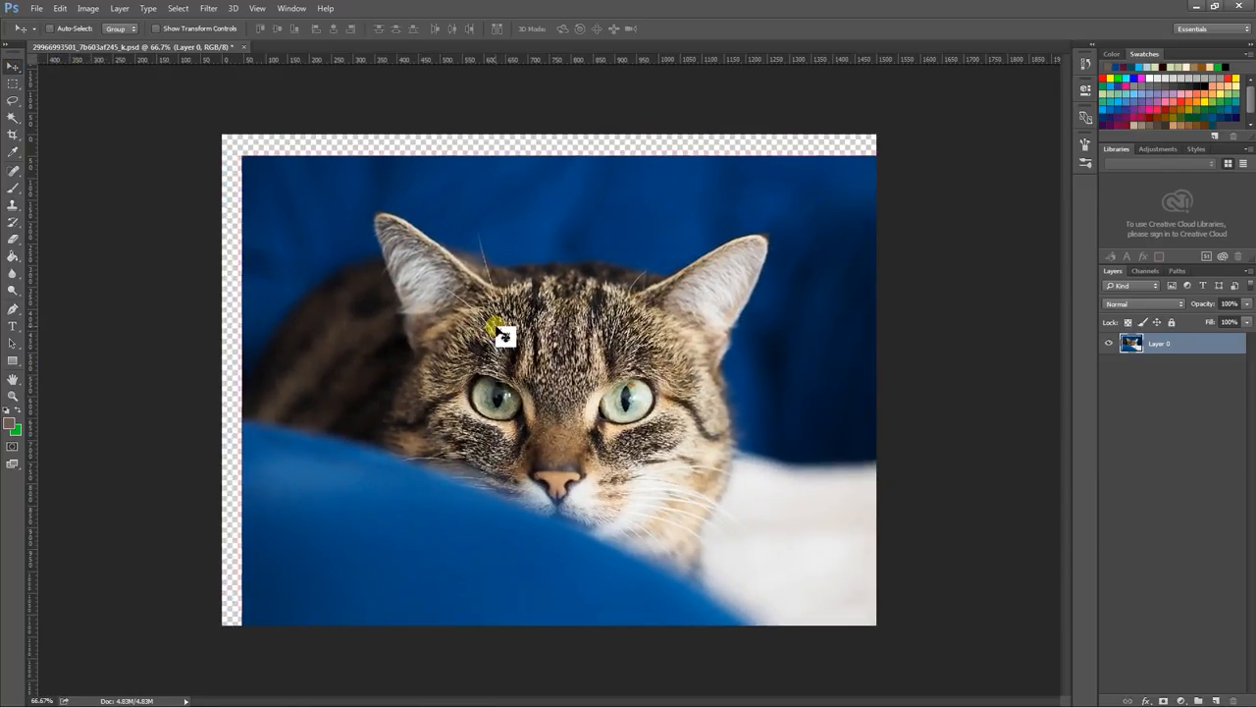
key(ctrl+z)
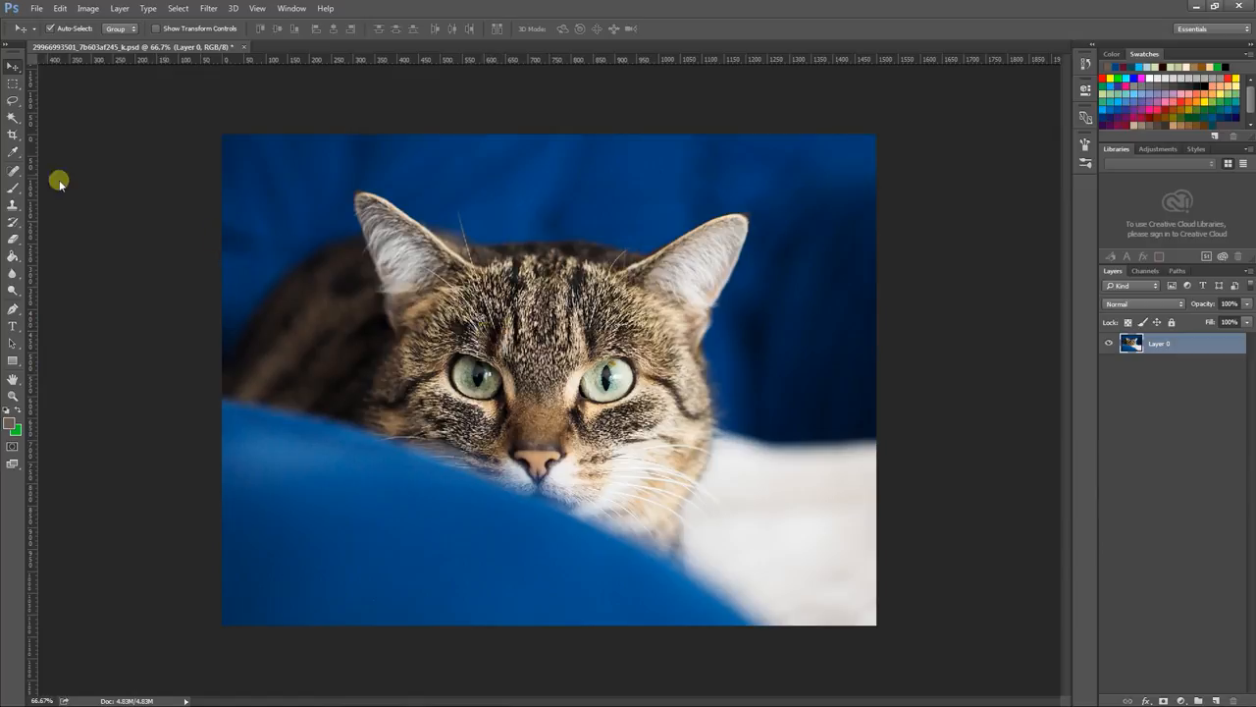
Step: Sample a blue from the photo and then the black of the cat's pupil as the foreground color with the Eyedropper
click(11, 151)
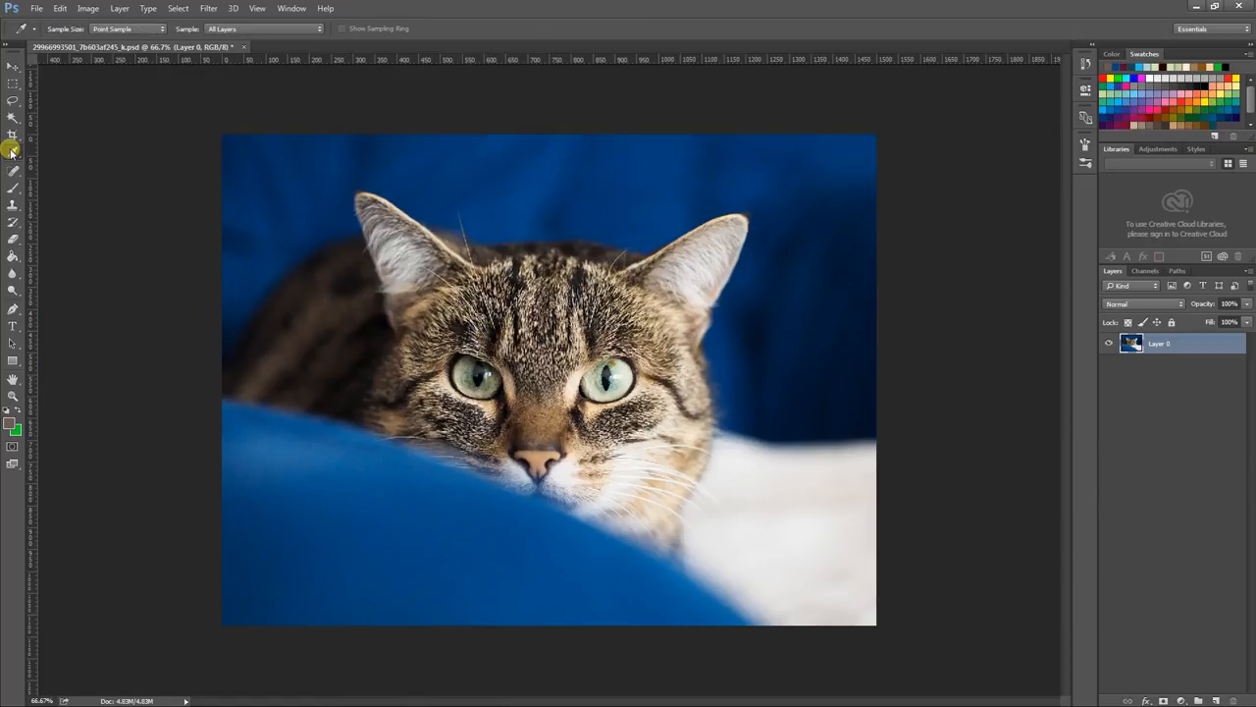
click(418, 416)
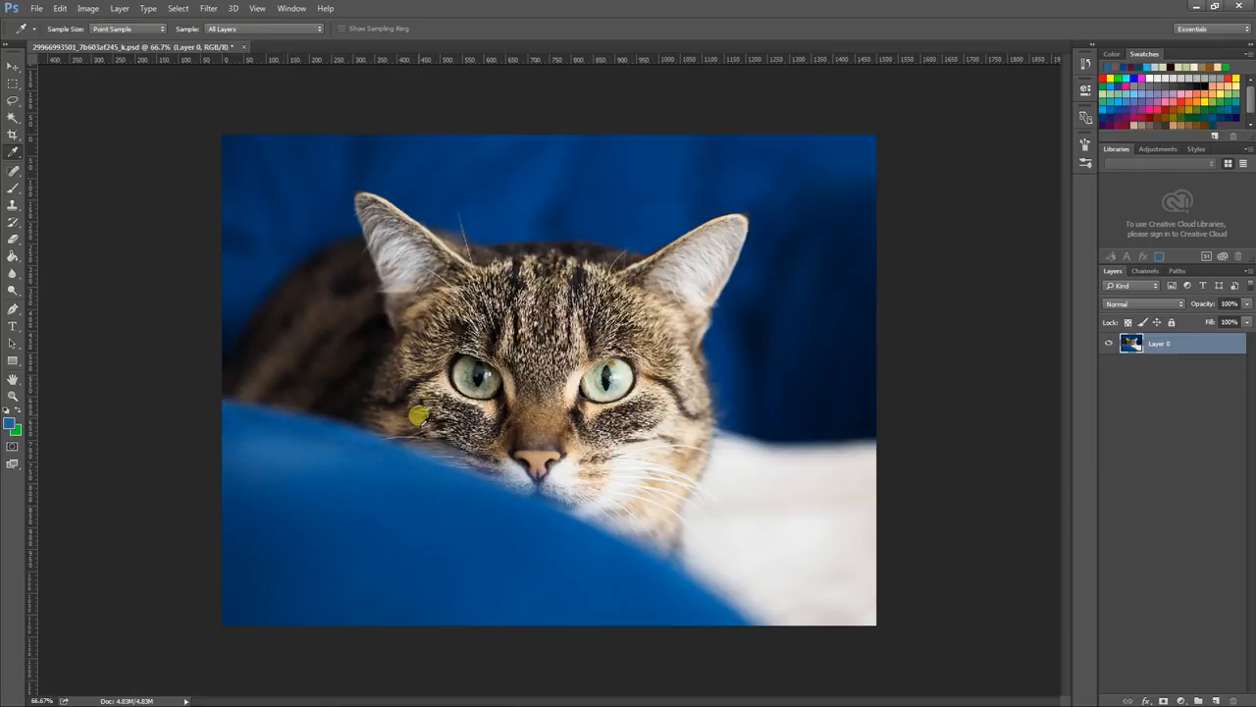
click(478, 378)
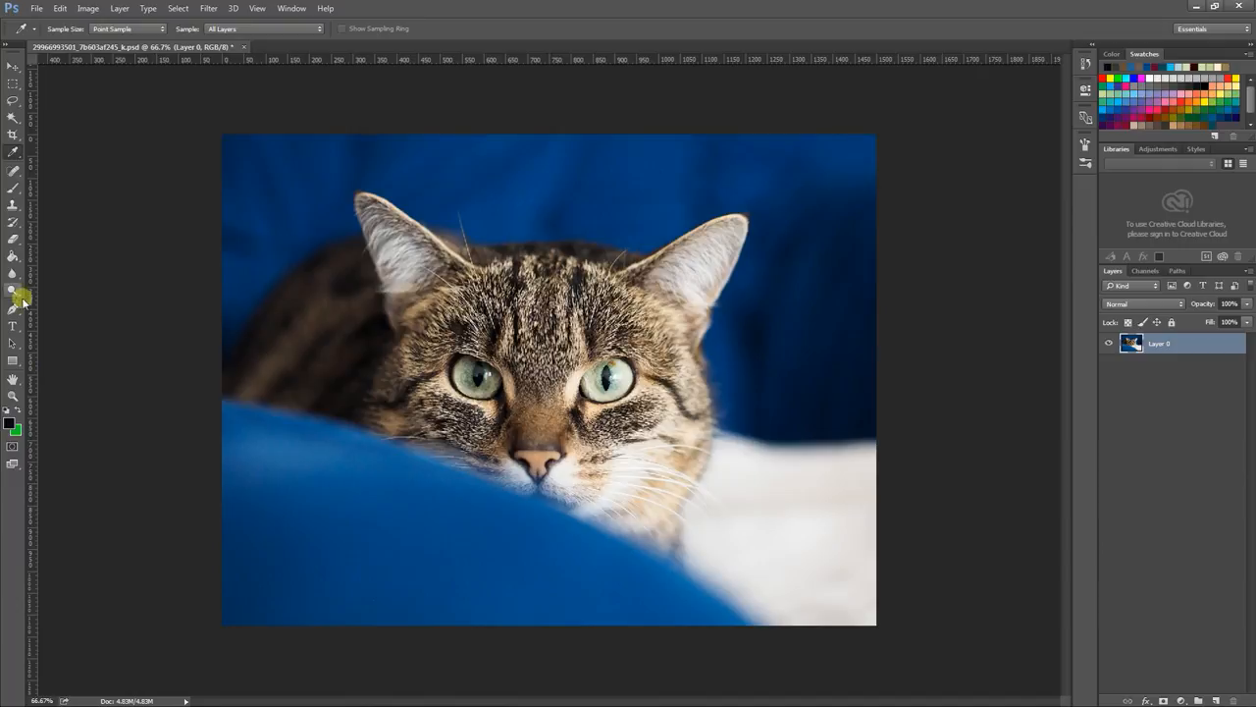
click(15, 151)
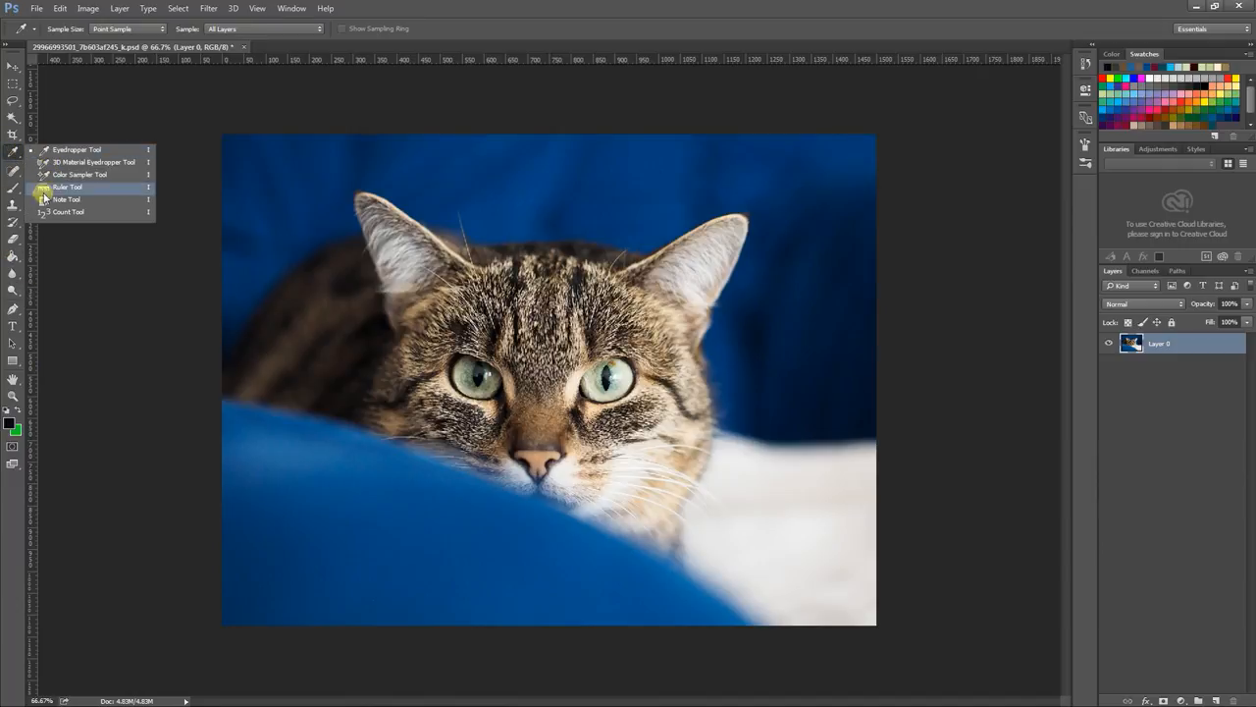
click(66, 150)
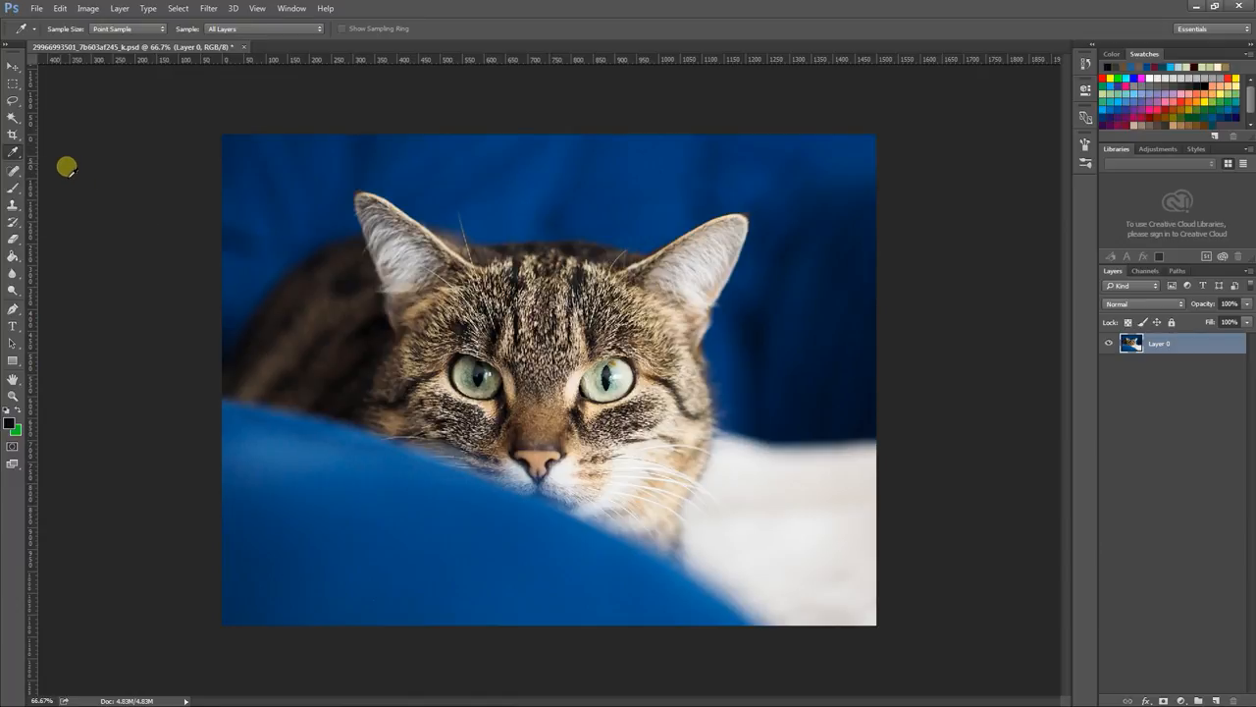
Step: Try cropping the photo's left side away up to the middle of the cat's face, and undo the crop
click(10, 133)
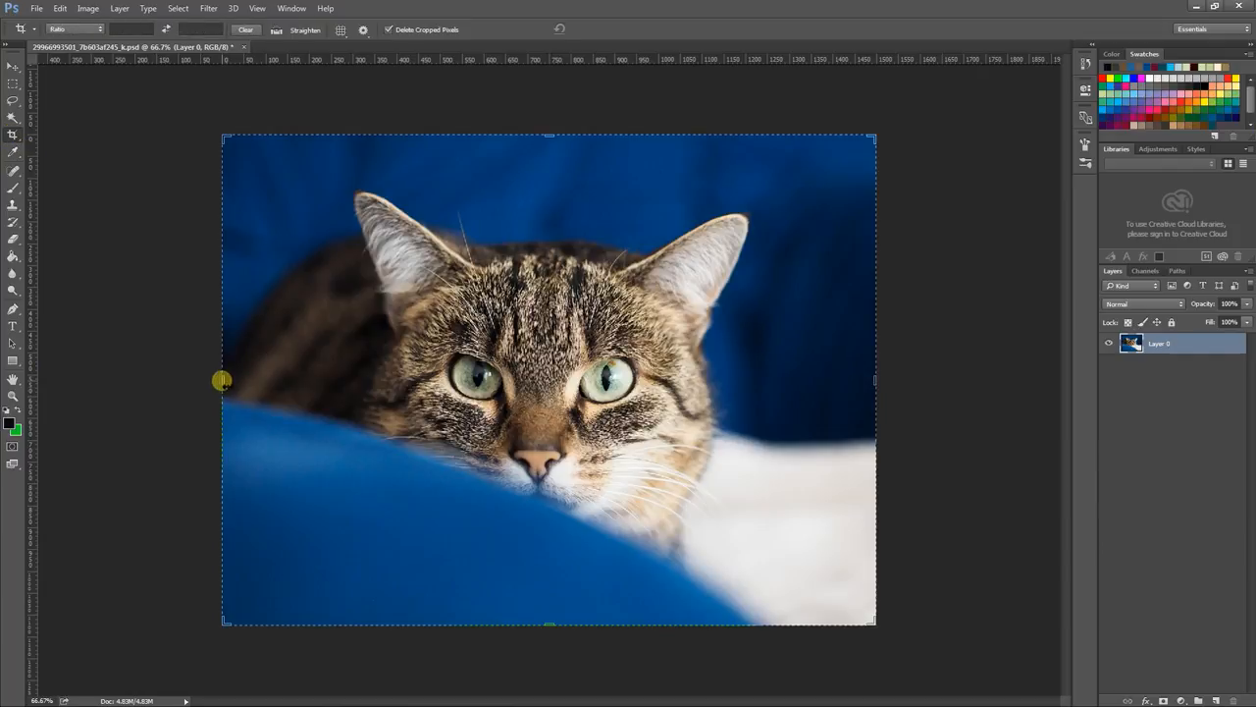
drag(222, 379, 410, 378)
key(Return)
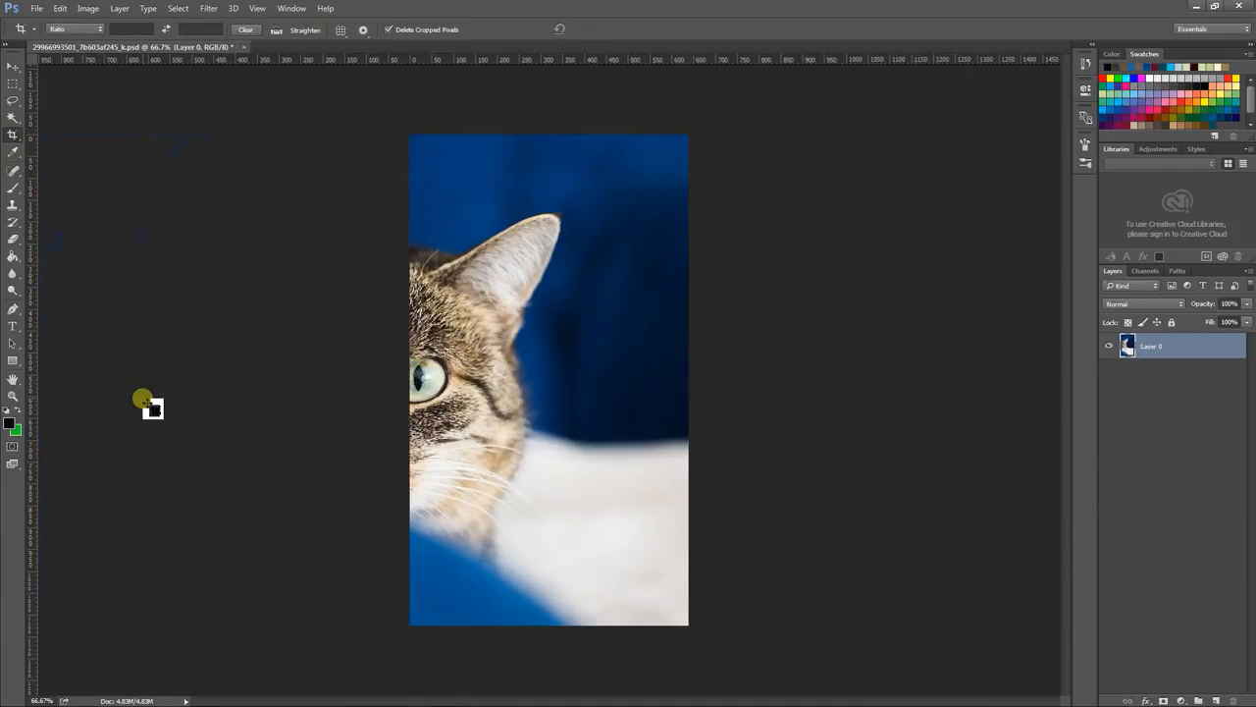
key(ctrl+z)
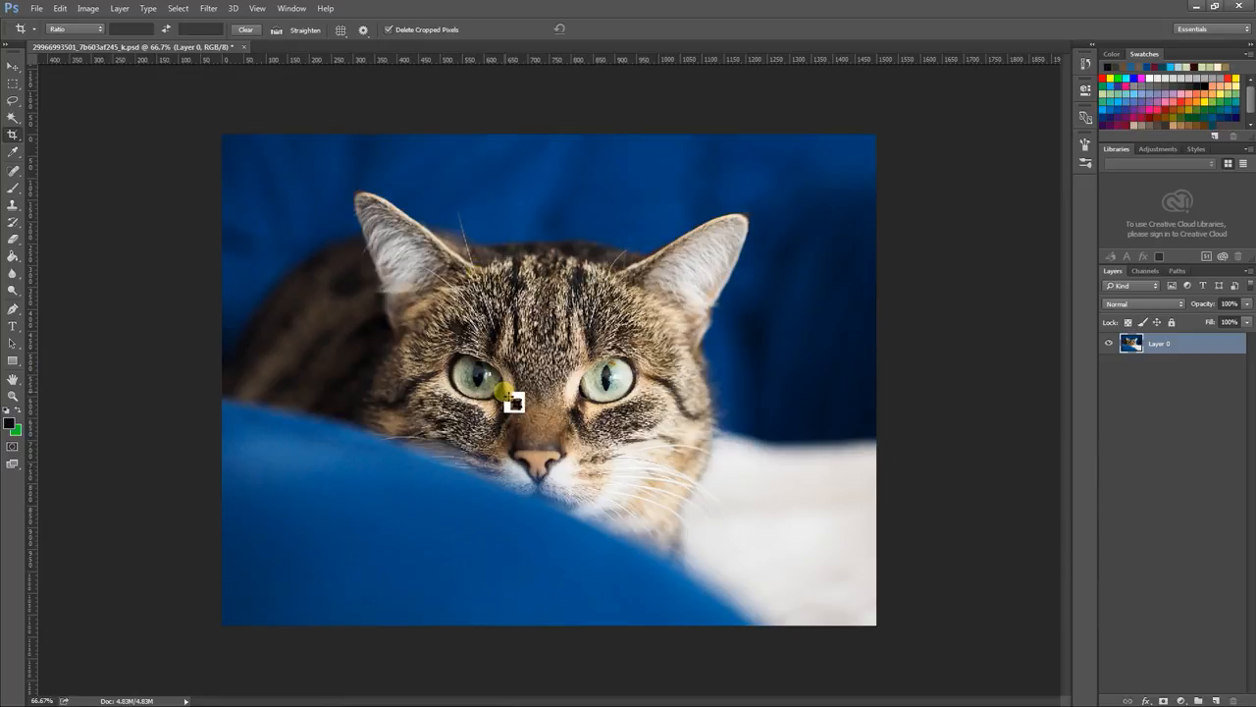
Step: Try a narrower crop of the photo's left side, keeping both of the cat's eyes in frame, and undo it
click(13, 134)
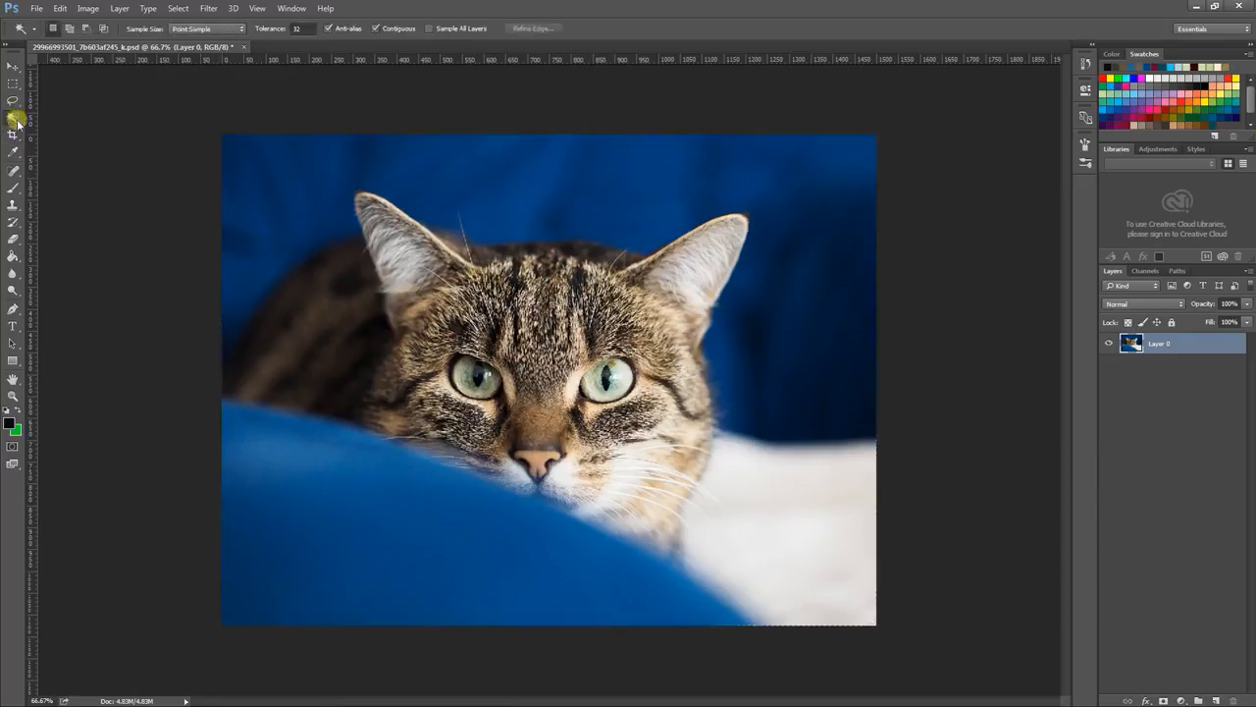
drag(220, 378, 338, 373)
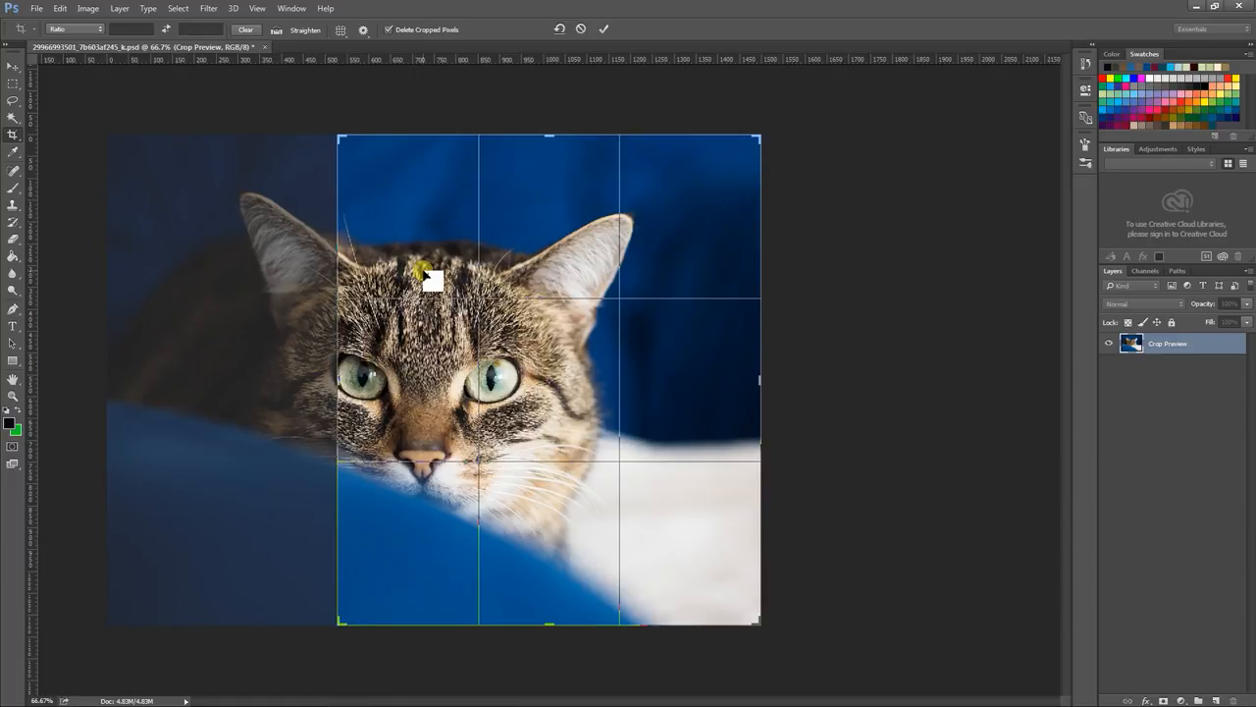
key(Return)
key(ctrl+z)
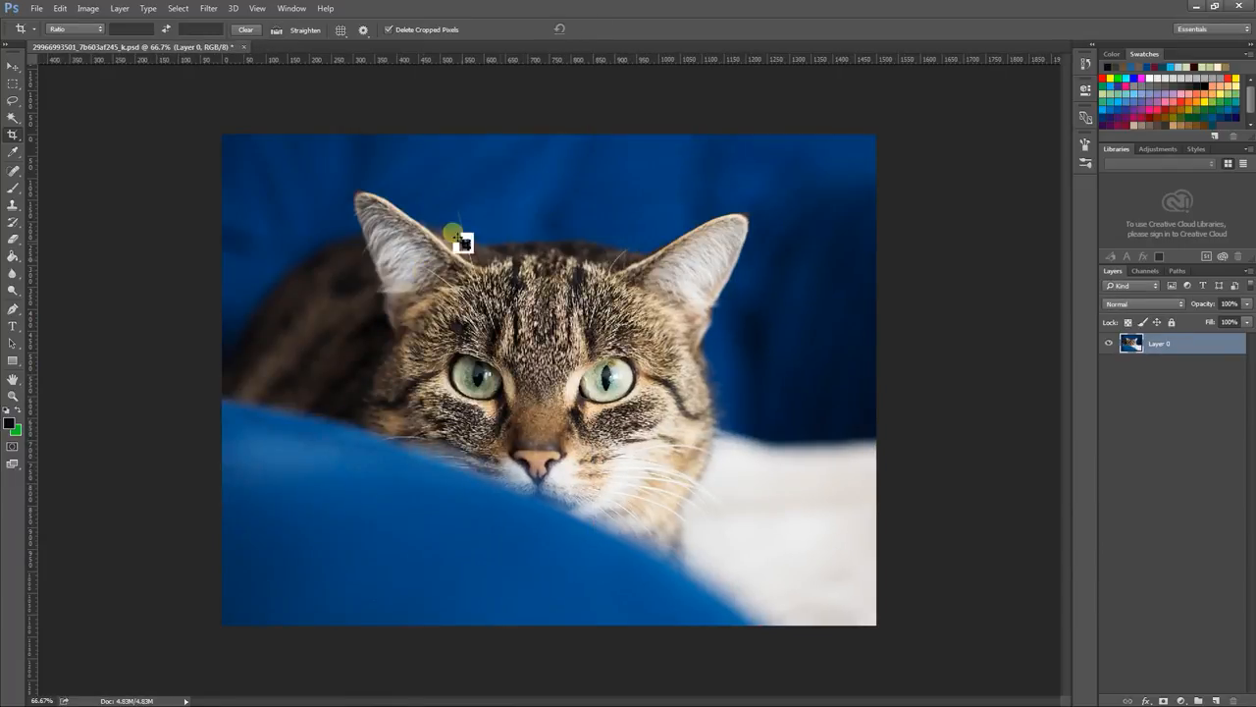
Step: Draw a rectangular marquee selection across the top of the cat's head and ears, and shift its outline slightly to the right
click(12, 85)
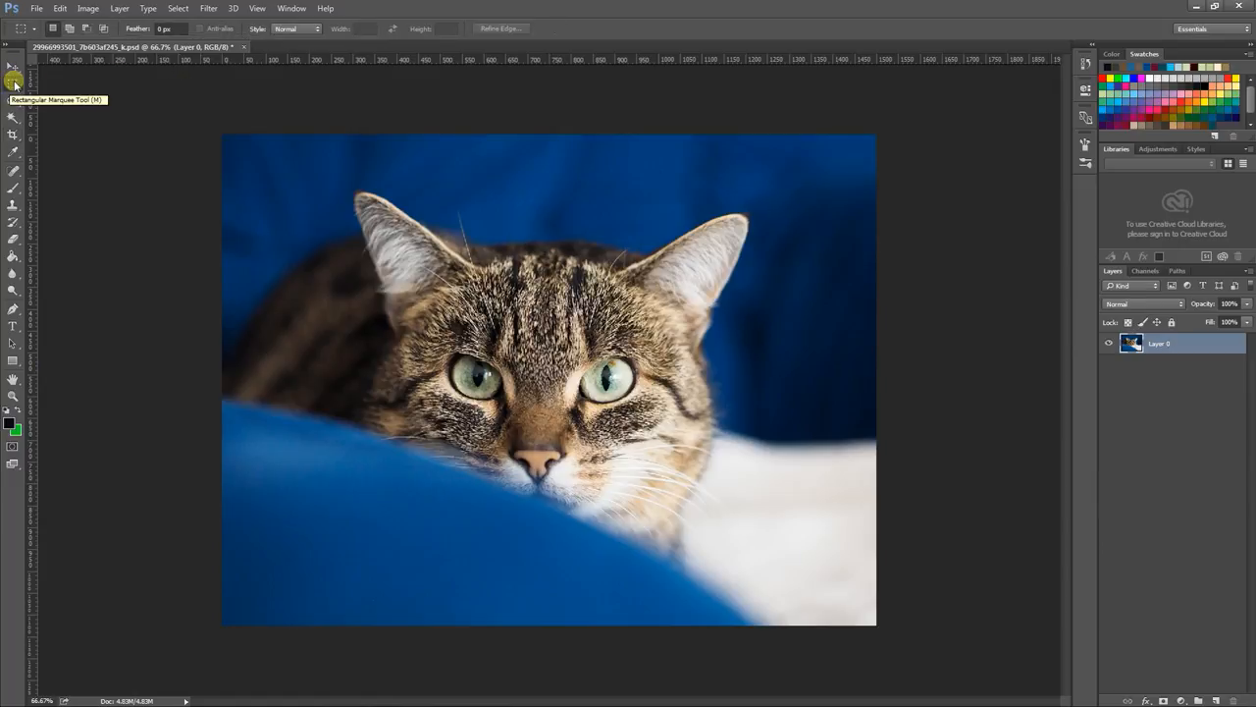
right_click(14, 85)
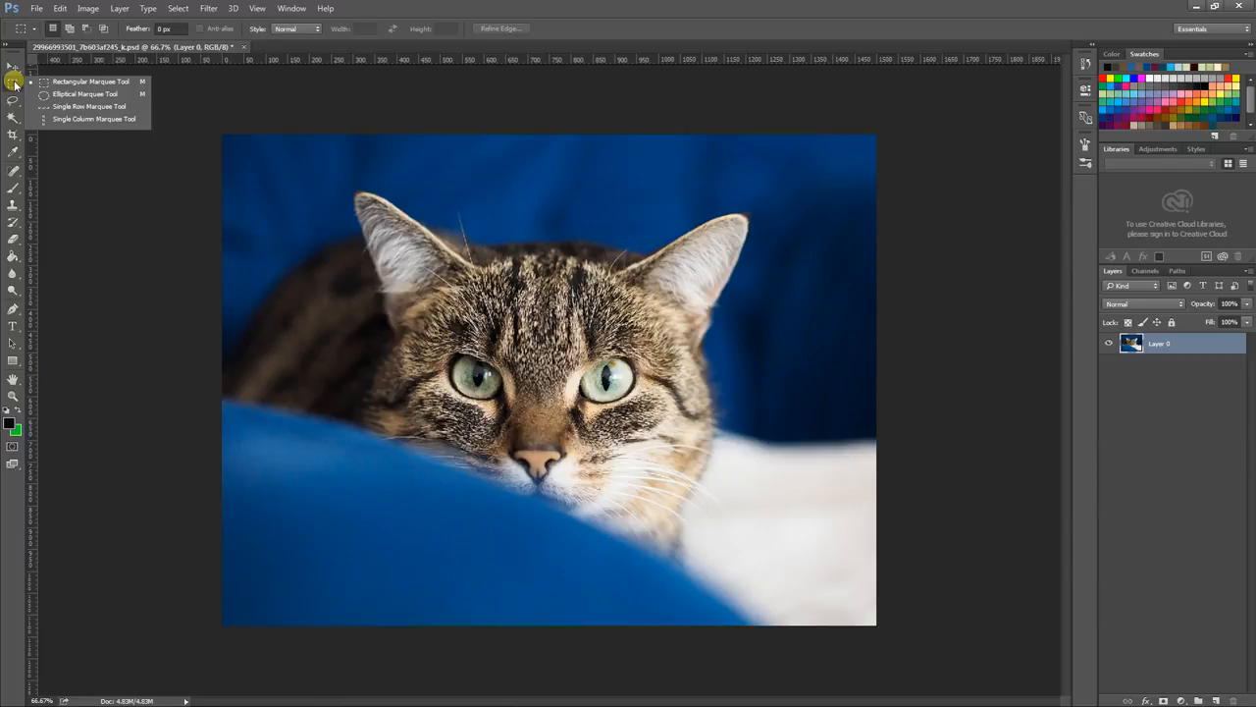
click(70, 83)
drag(306, 169, 685, 345)
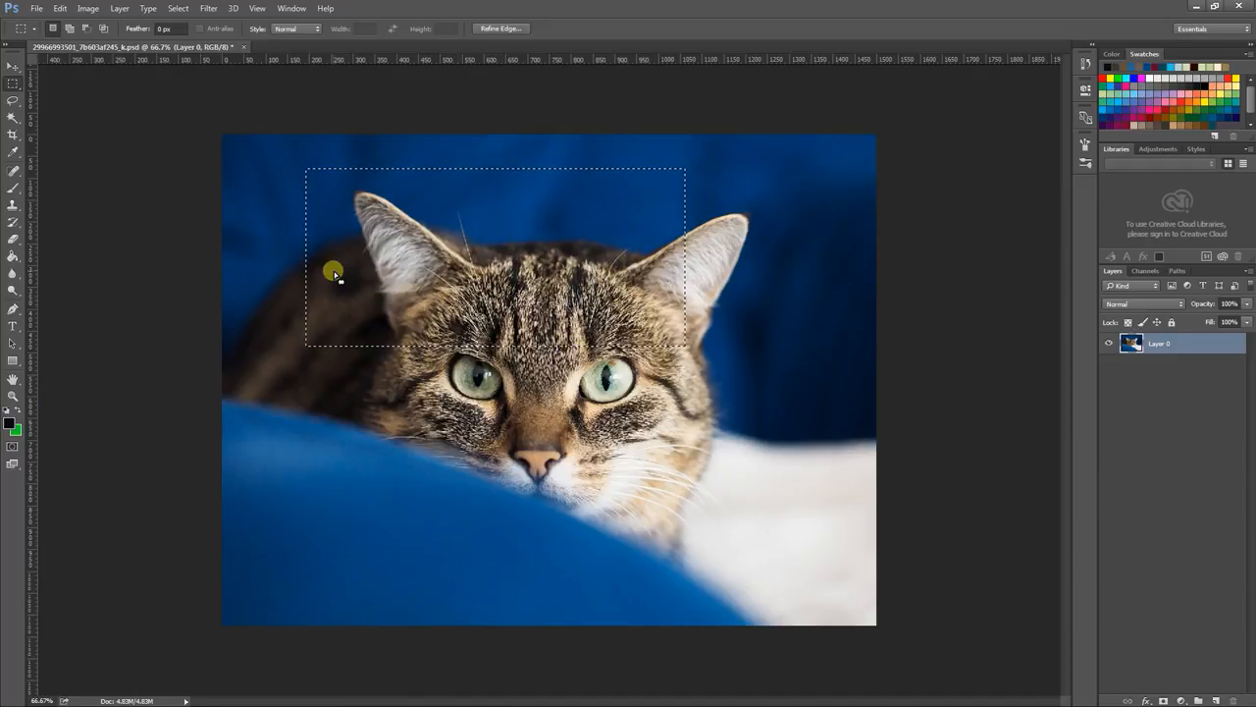
drag(334, 270, 369, 267)
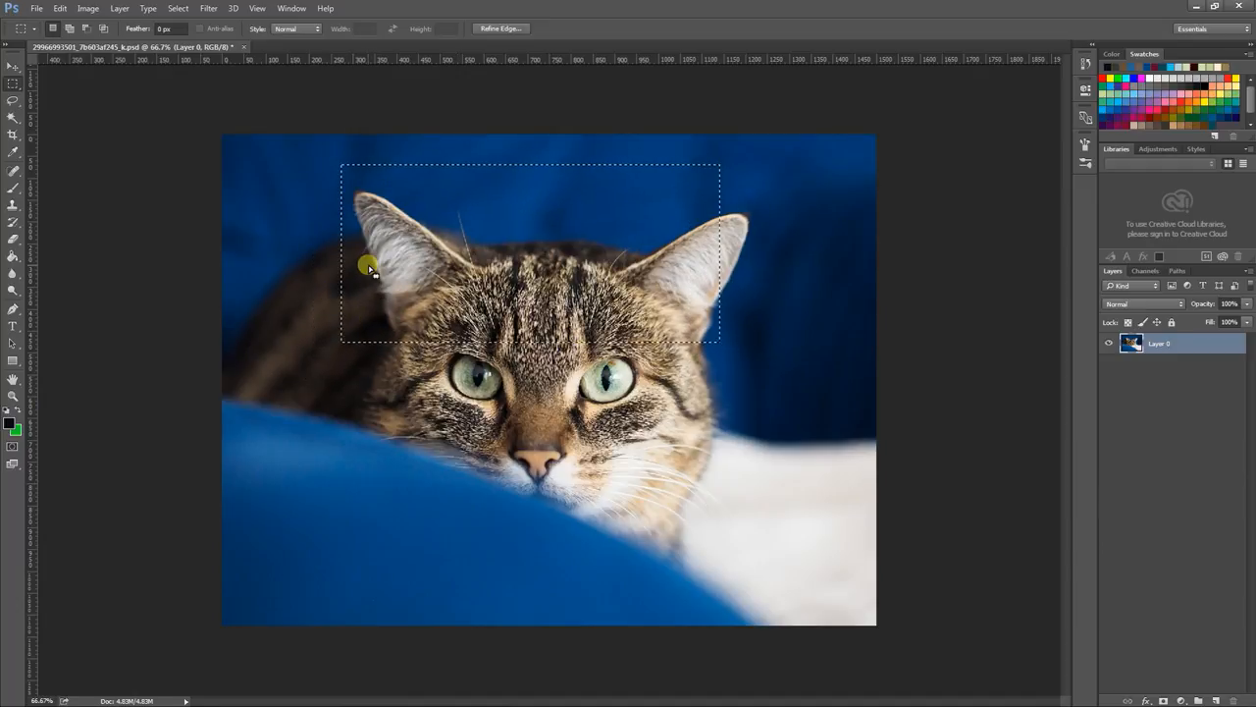
Step: Try moving the selected head area to the left with the Move tool, undo the move, and clear the selection
click(13, 66)
drag(488, 233, 383, 237)
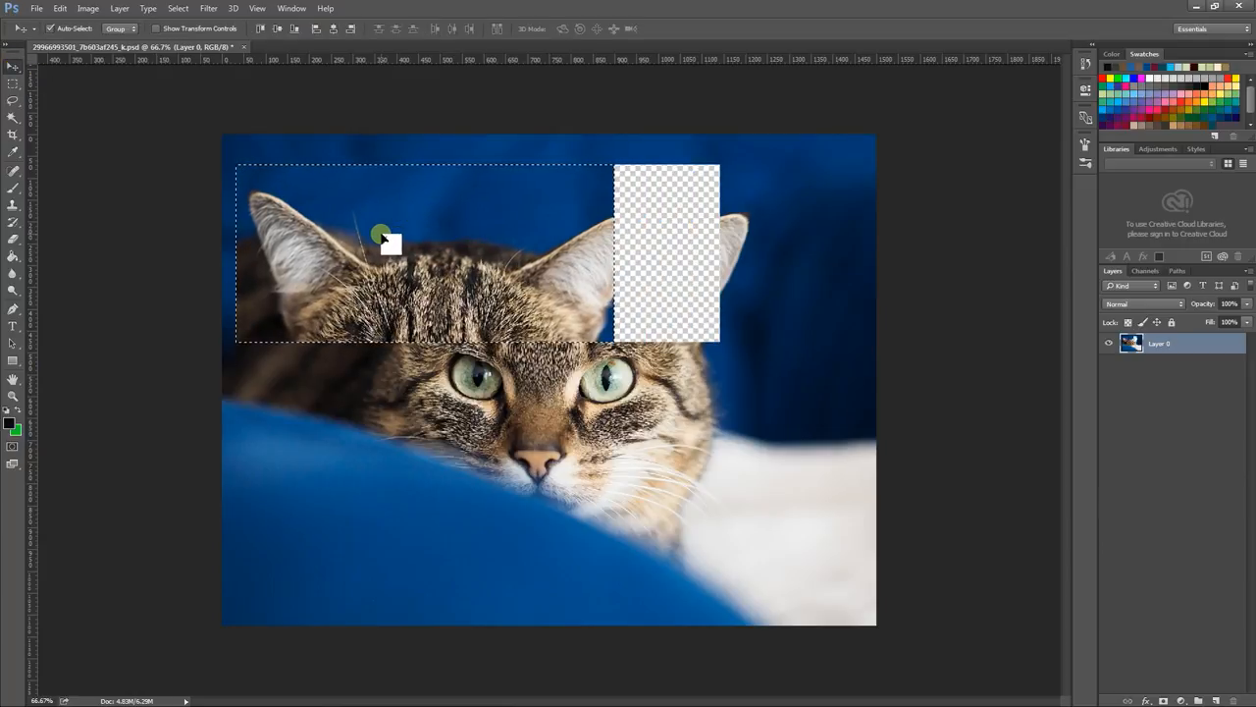
key(ctrl+z)
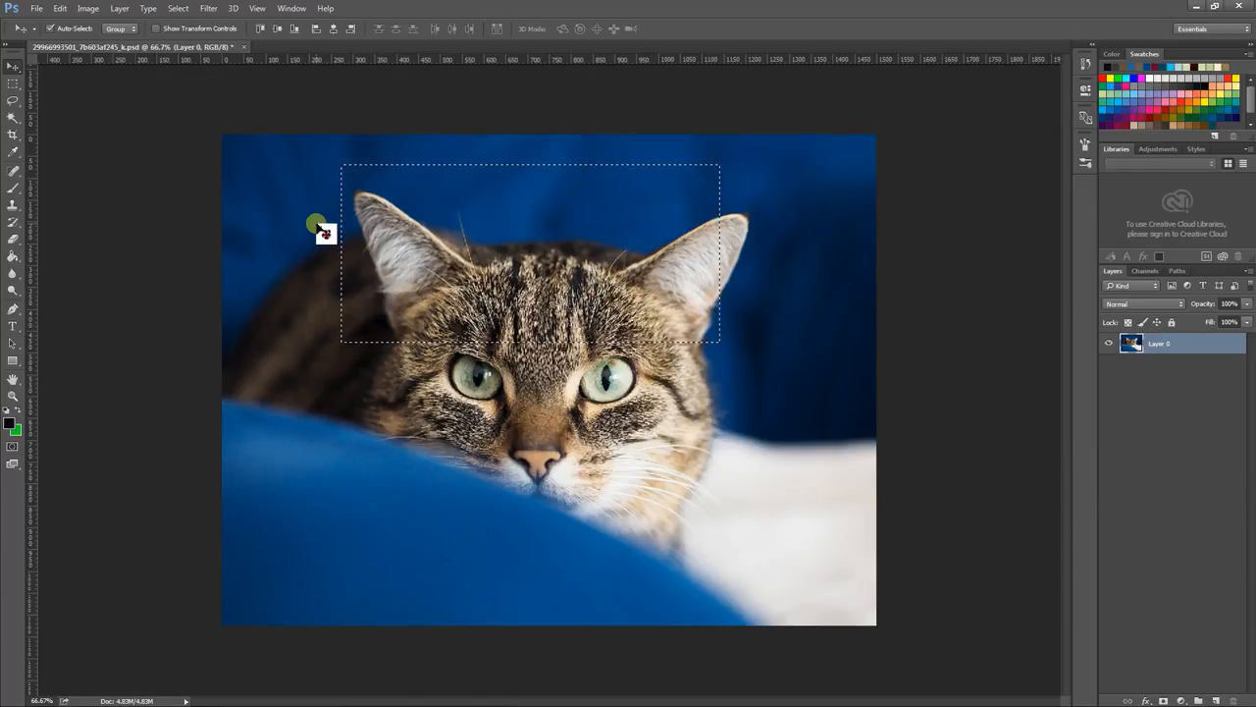
click(366, 222)
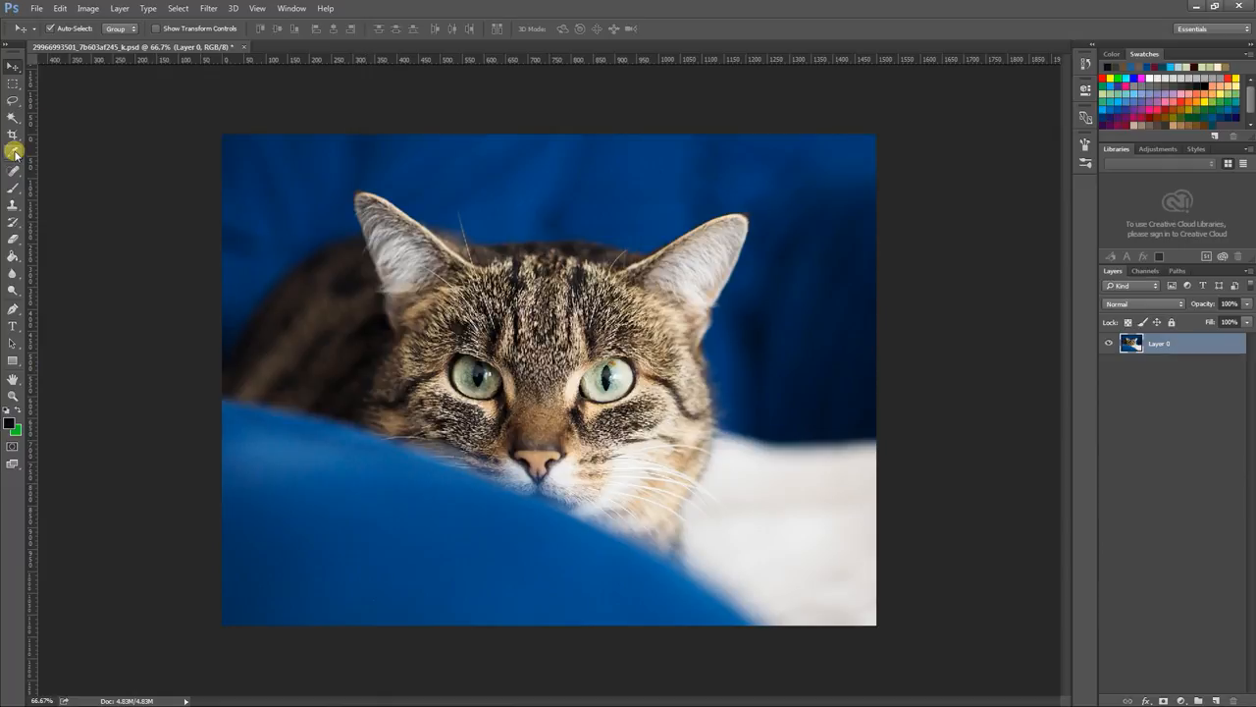
Step: Draw two successive rectangular marquee selections, one over the cat's face and one to its right, and deselect everything
click(13, 84)
drag(376, 256, 565, 410)
drag(595, 272, 833, 449)
click(597, 449)
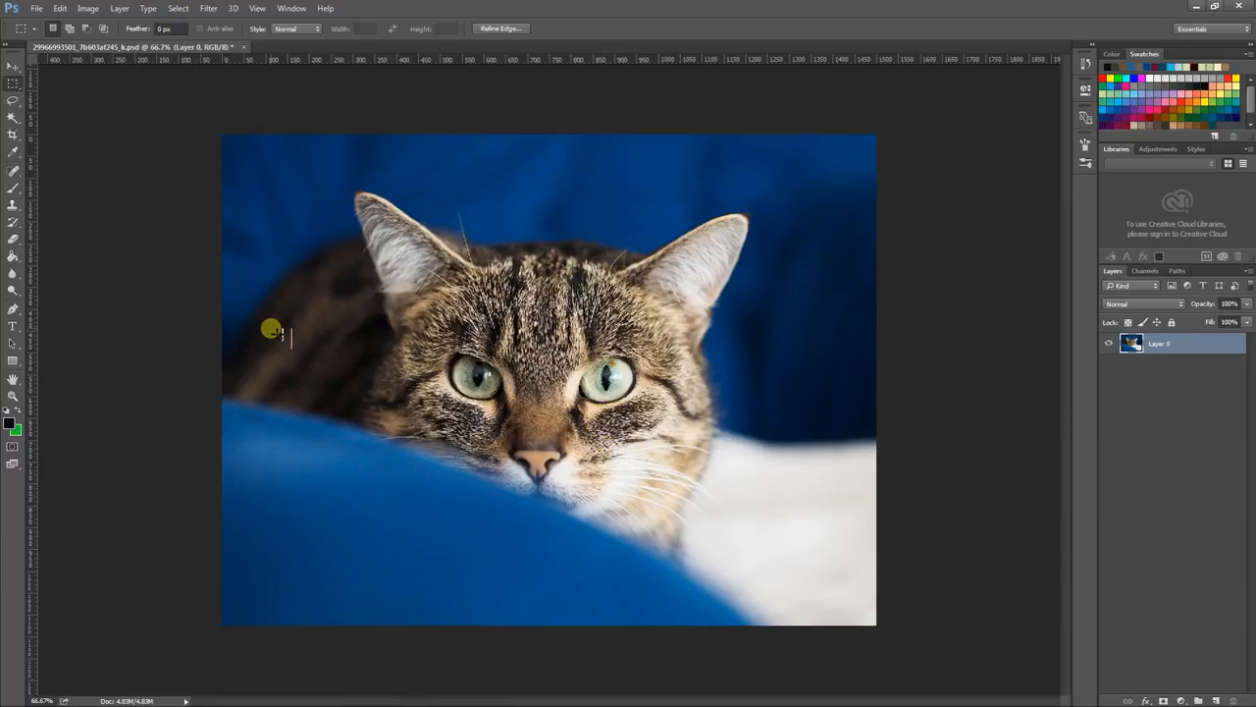
click(183, 9)
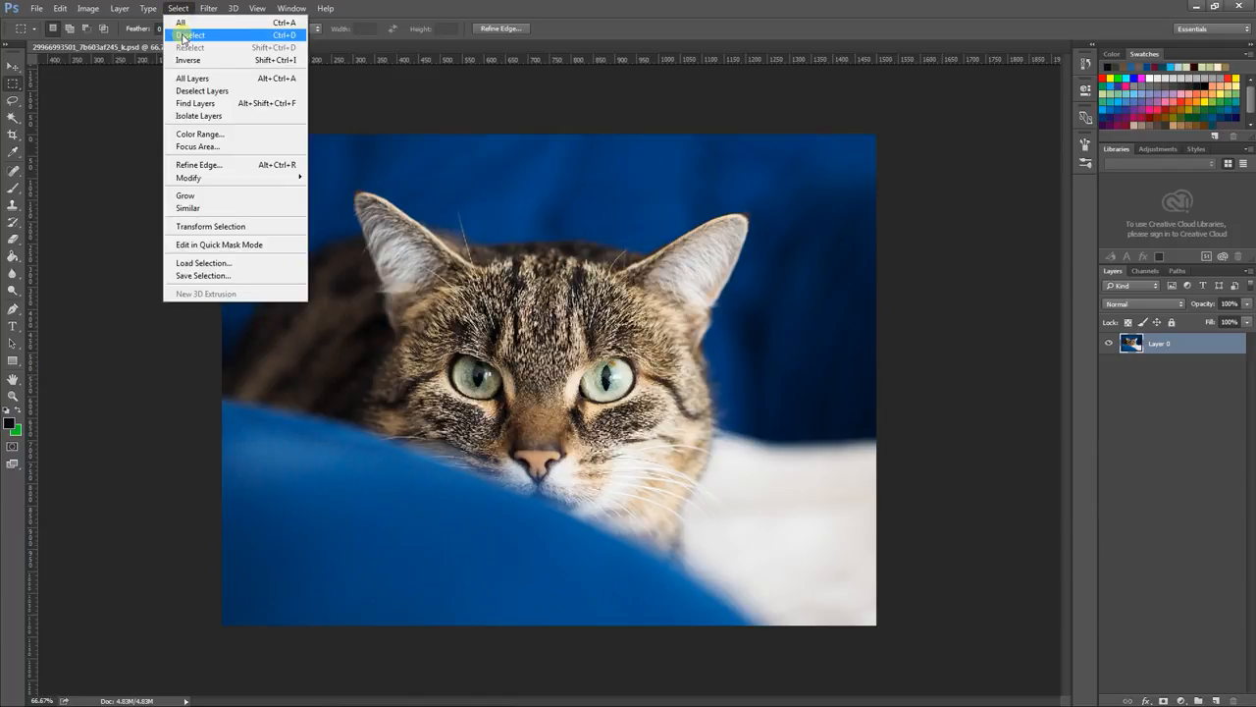
click(182, 36)
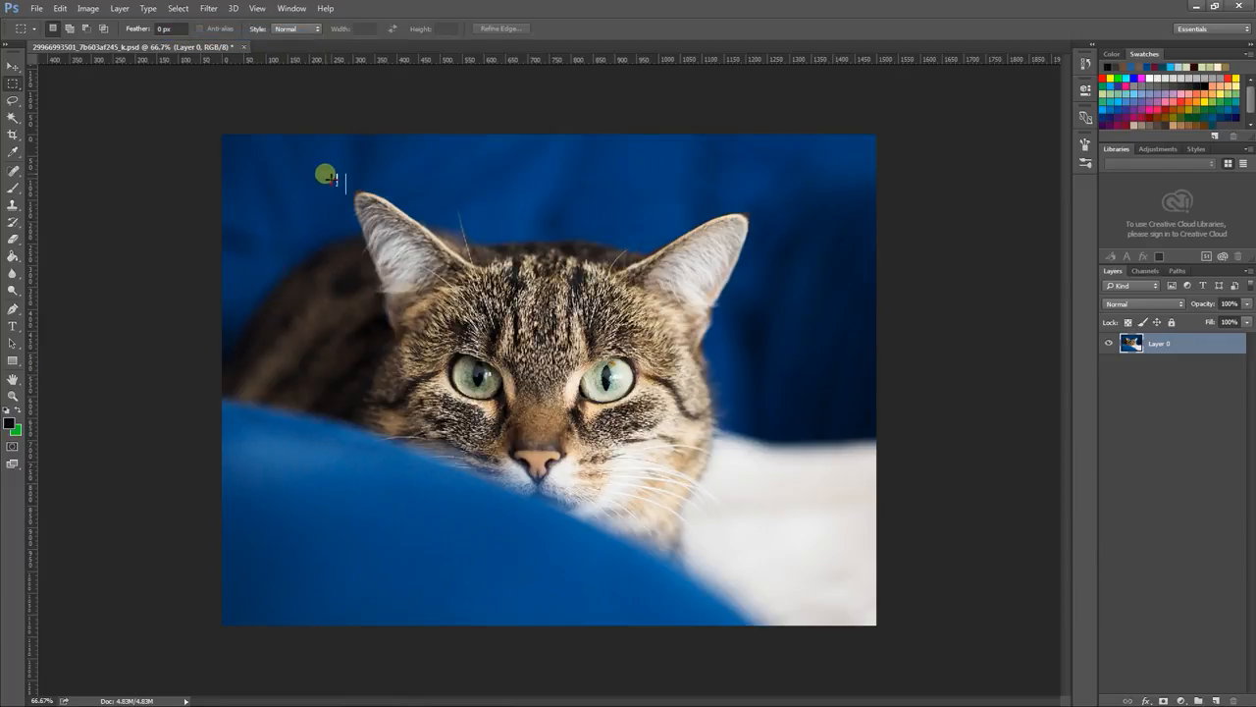
click(180, 8)
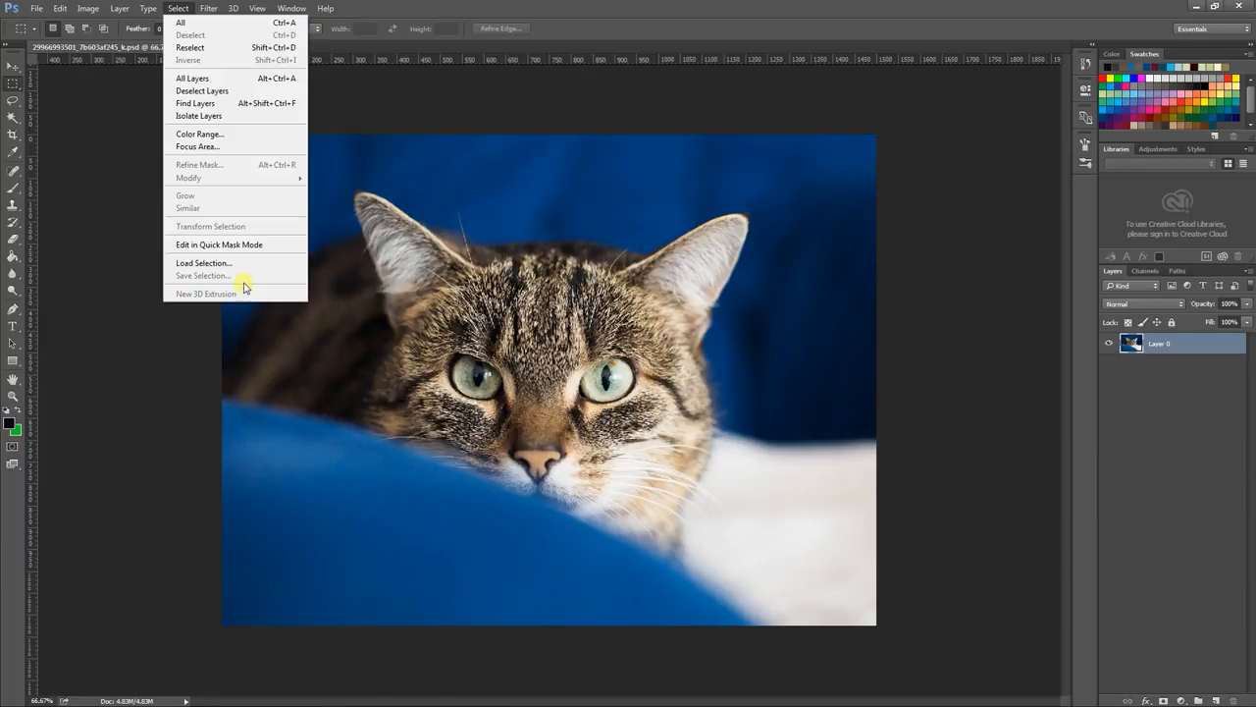
click(13, 65)
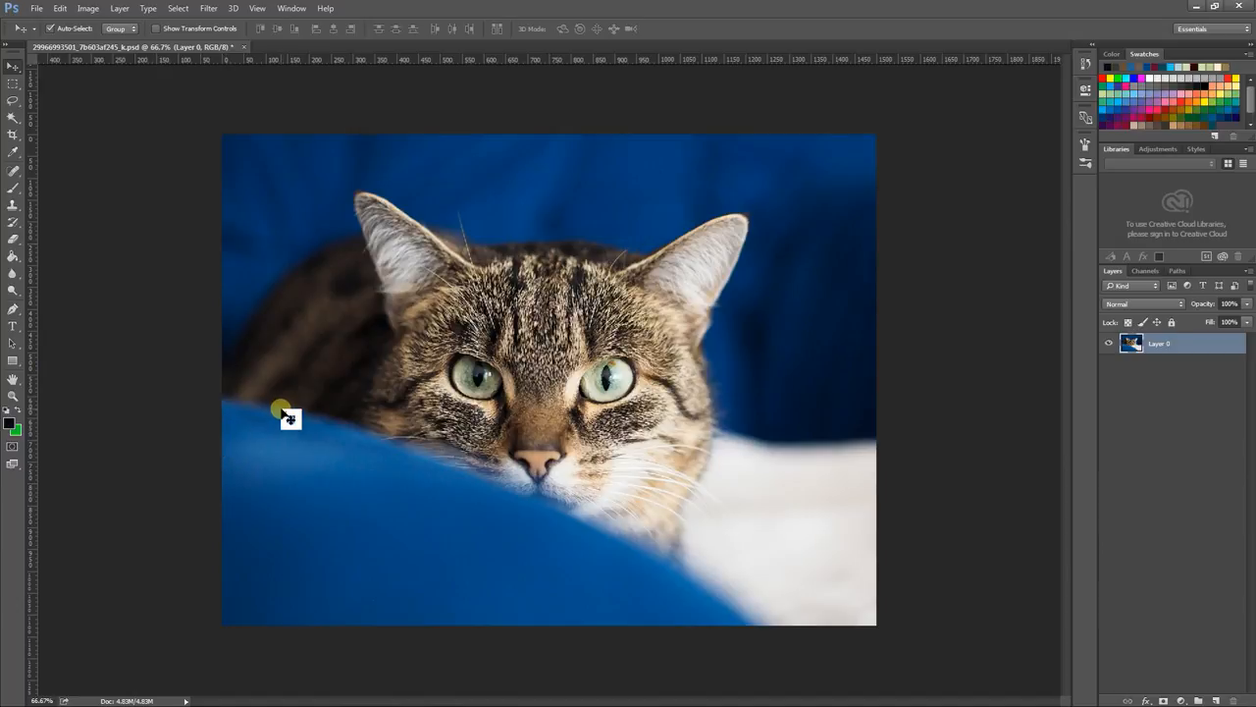
click(13, 85)
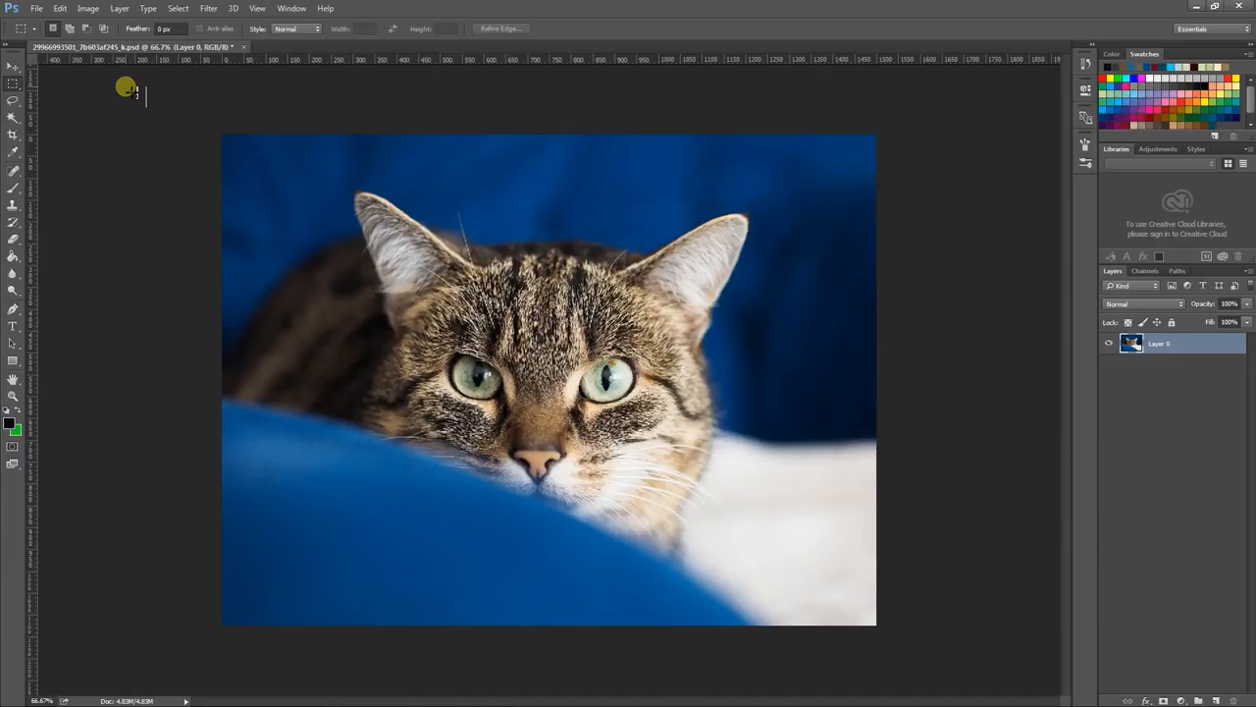
Step: Try setting the image resolution to 300 pixels per inch with inches as the unit and resampling off, and cancel the resize
click(89, 8)
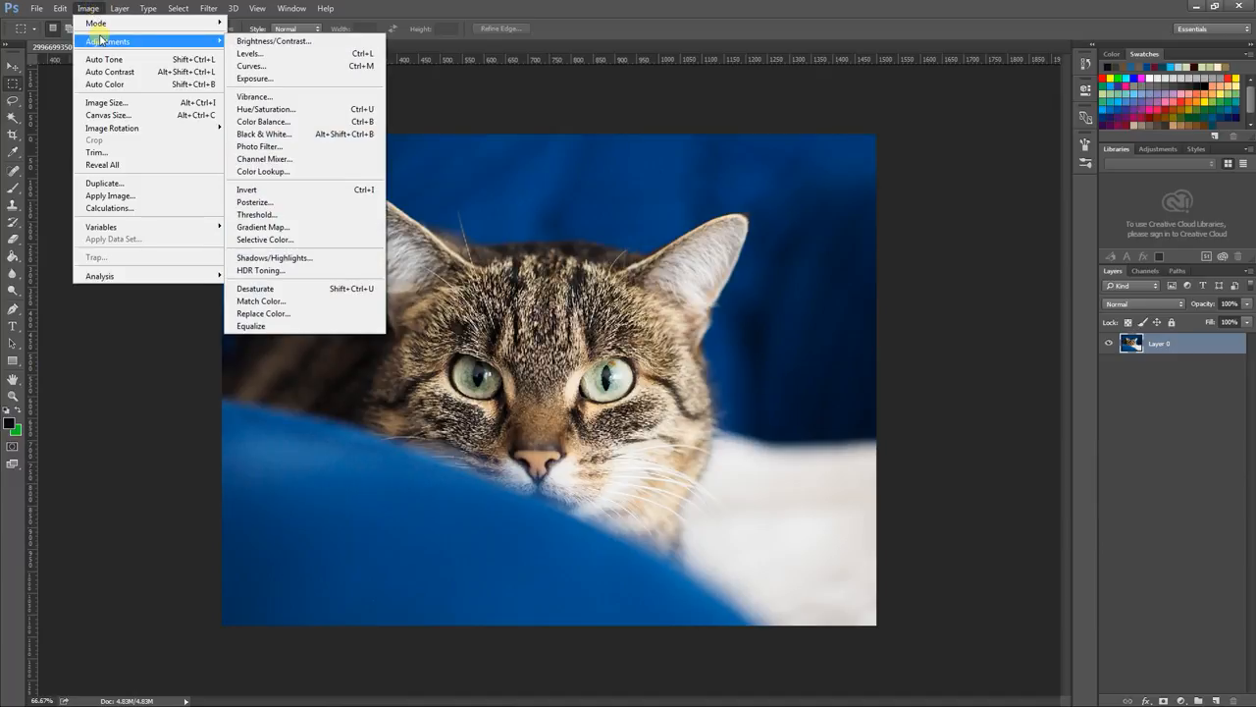
click(106, 102)
click(656, 224)
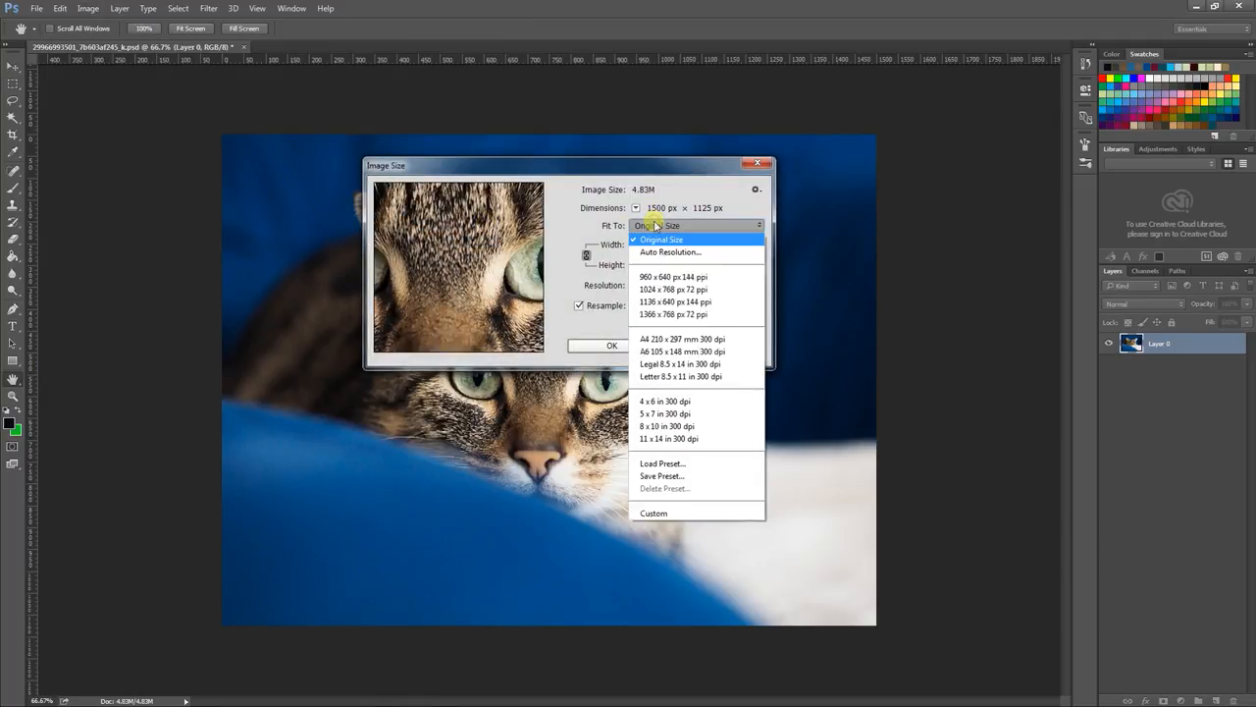
click(692, 177)
click(707, 248)
click(703, 276)
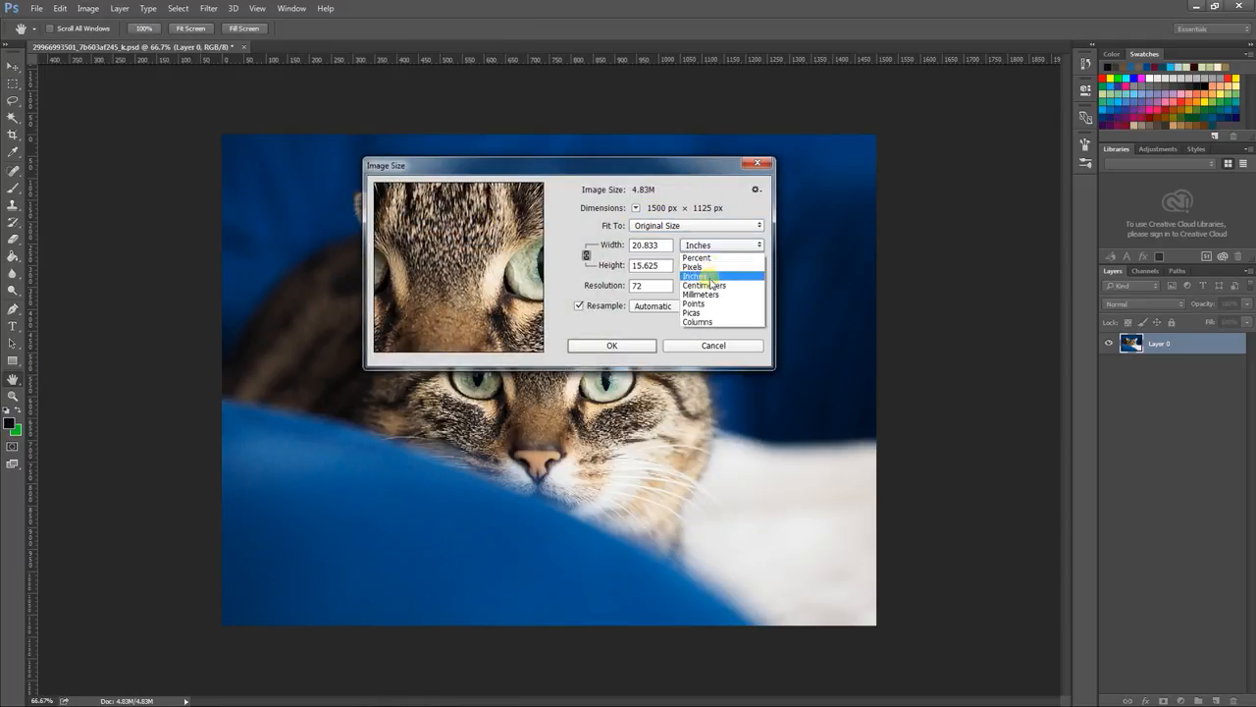
click(593, 307)
text(300)
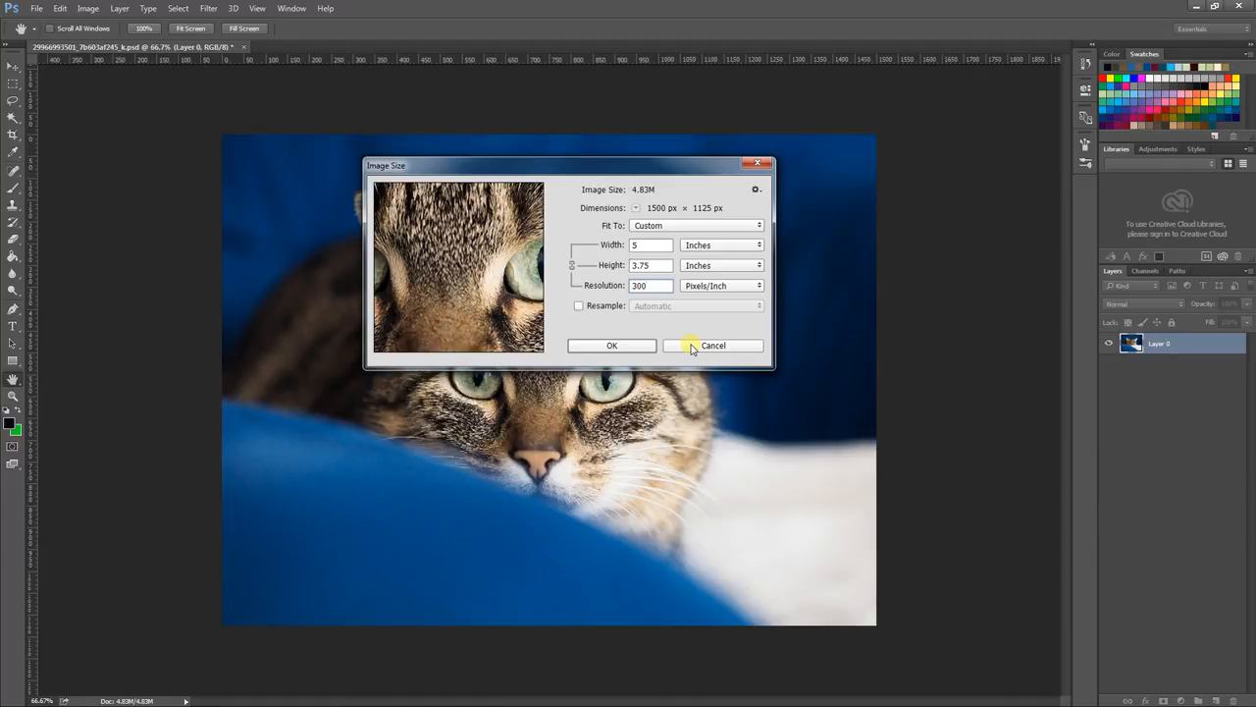
click(692, 345)
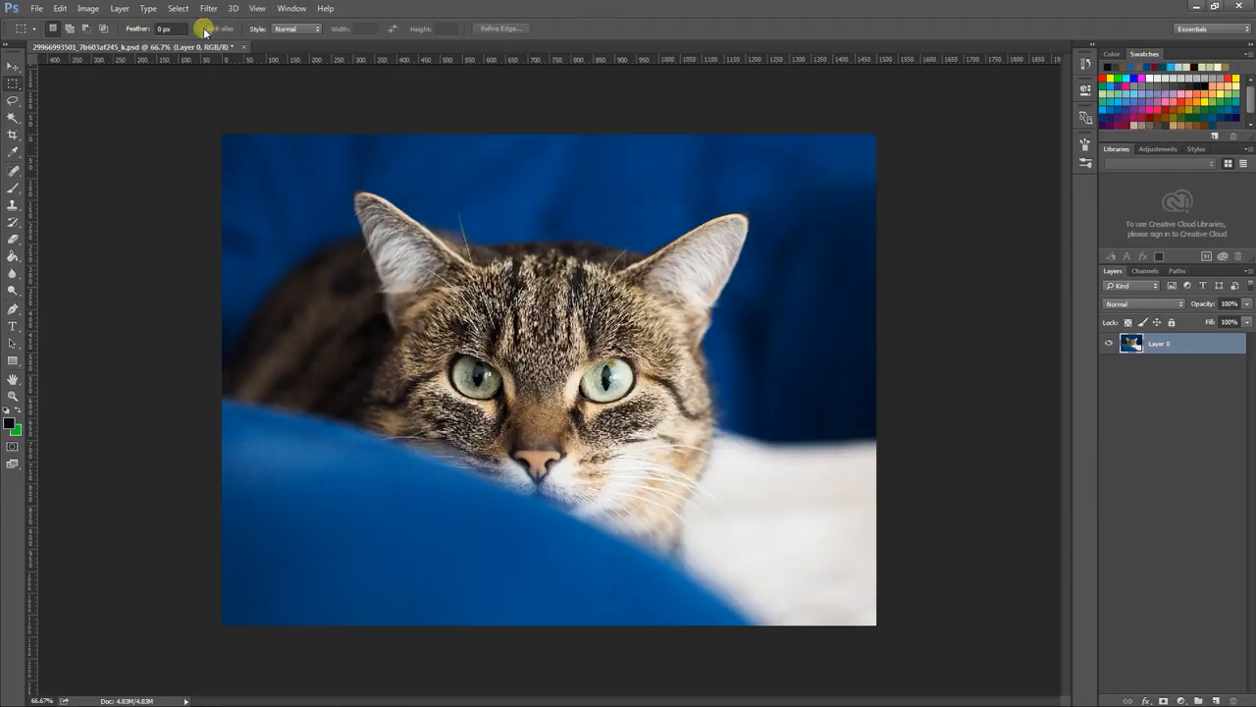
Step: Draw a rectangular marquee selection with a fixed 6:4 ratio across the full image width, and shift its outline slightly down
click(284, 29)
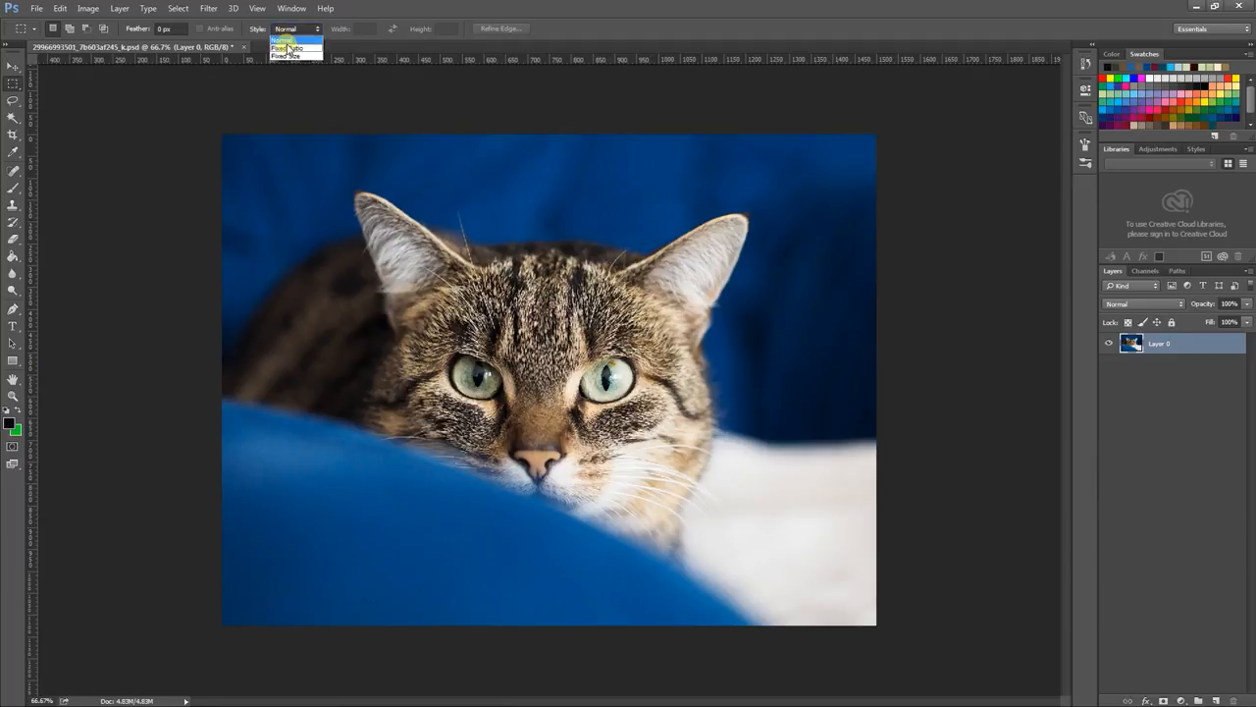
click(287, 48)
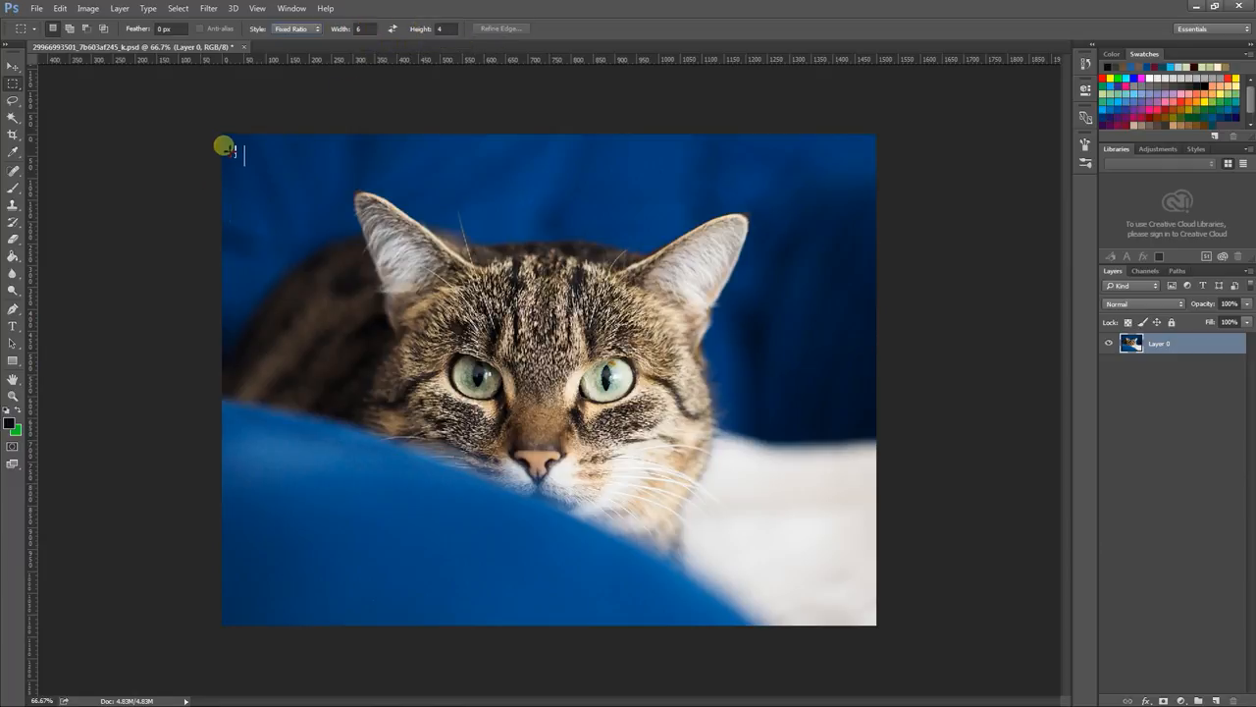
drag(224, 135, 918, 607)
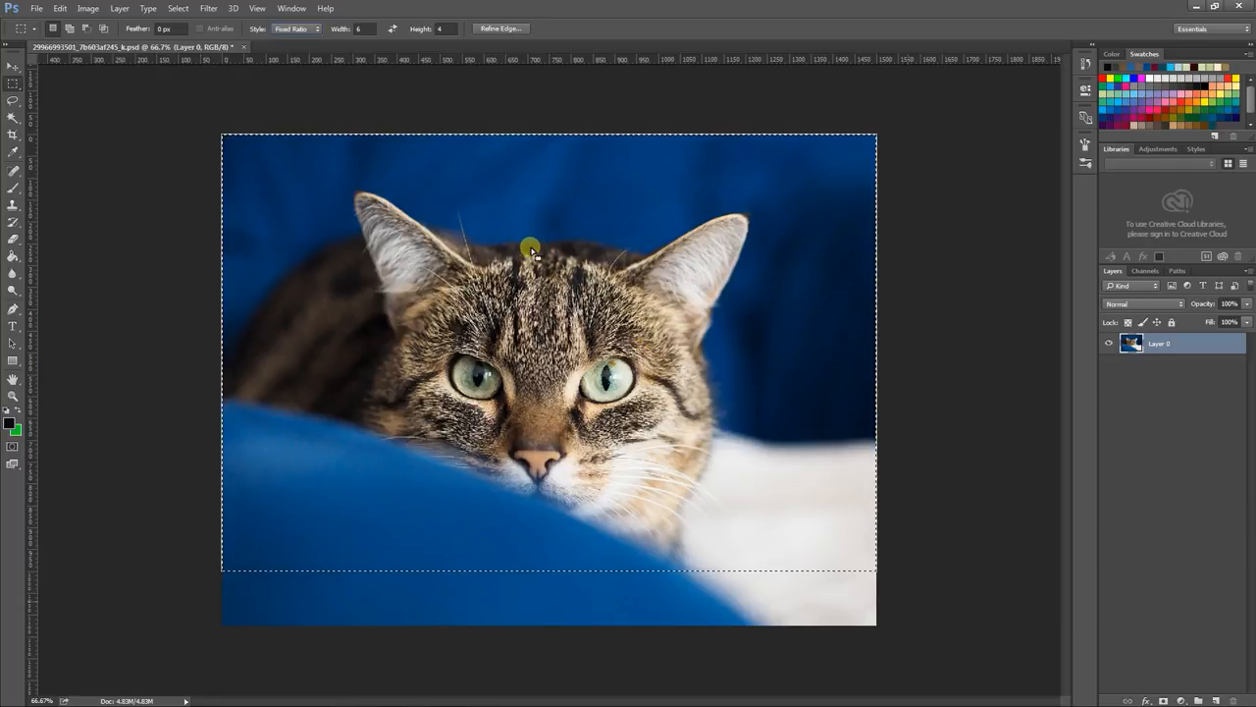
drag(531, 284, 544, 320)
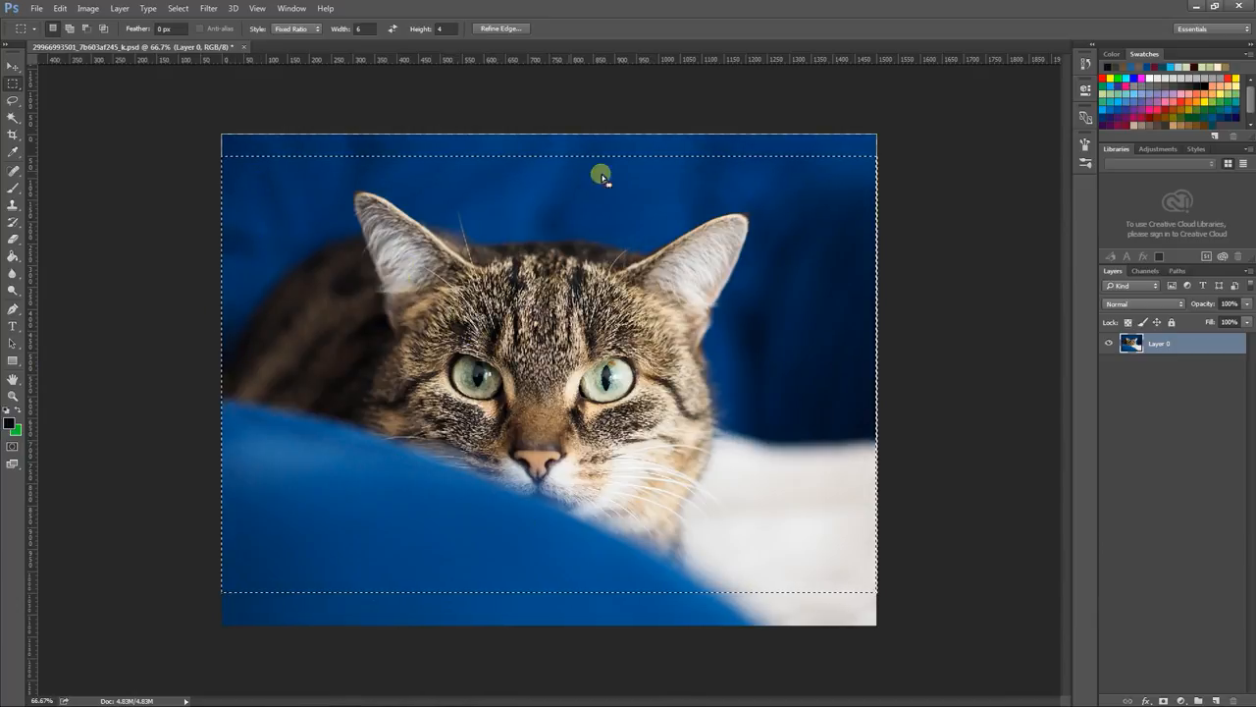
Step: Try cropping the image to the marquee selection, undo the crop, and deselect everything
click(87, 8)
click(98, 140)
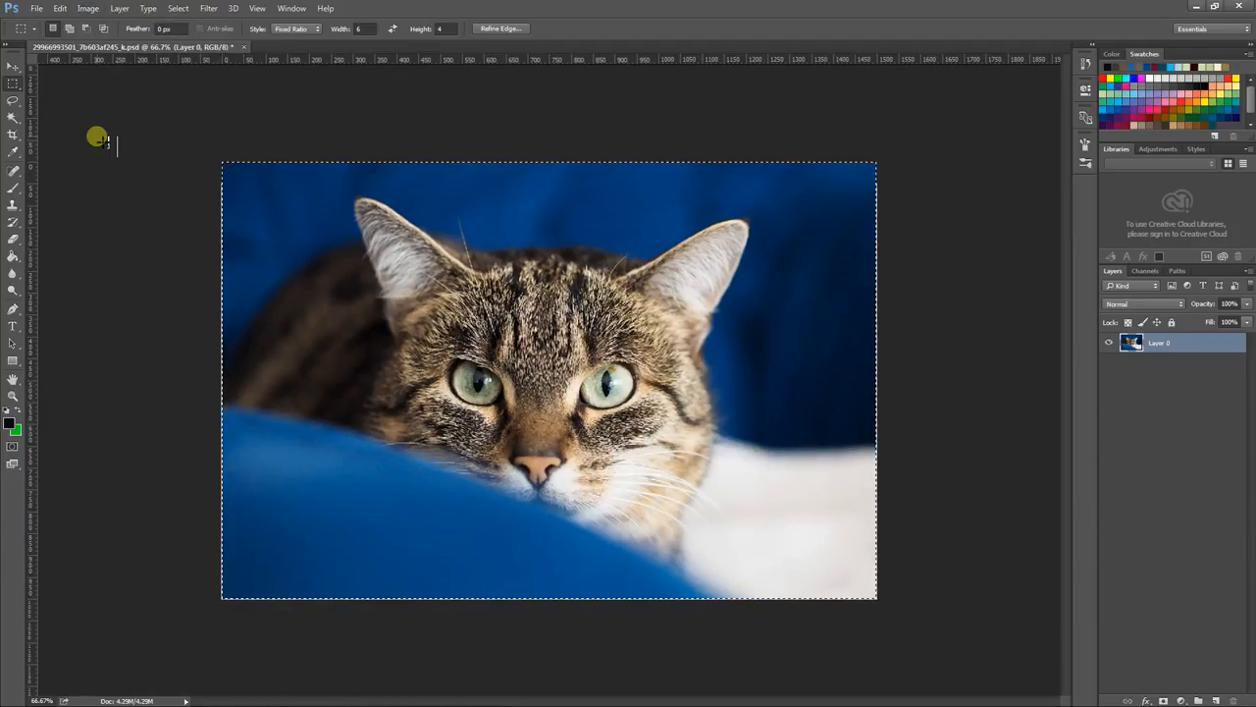
key(ctrl+z)
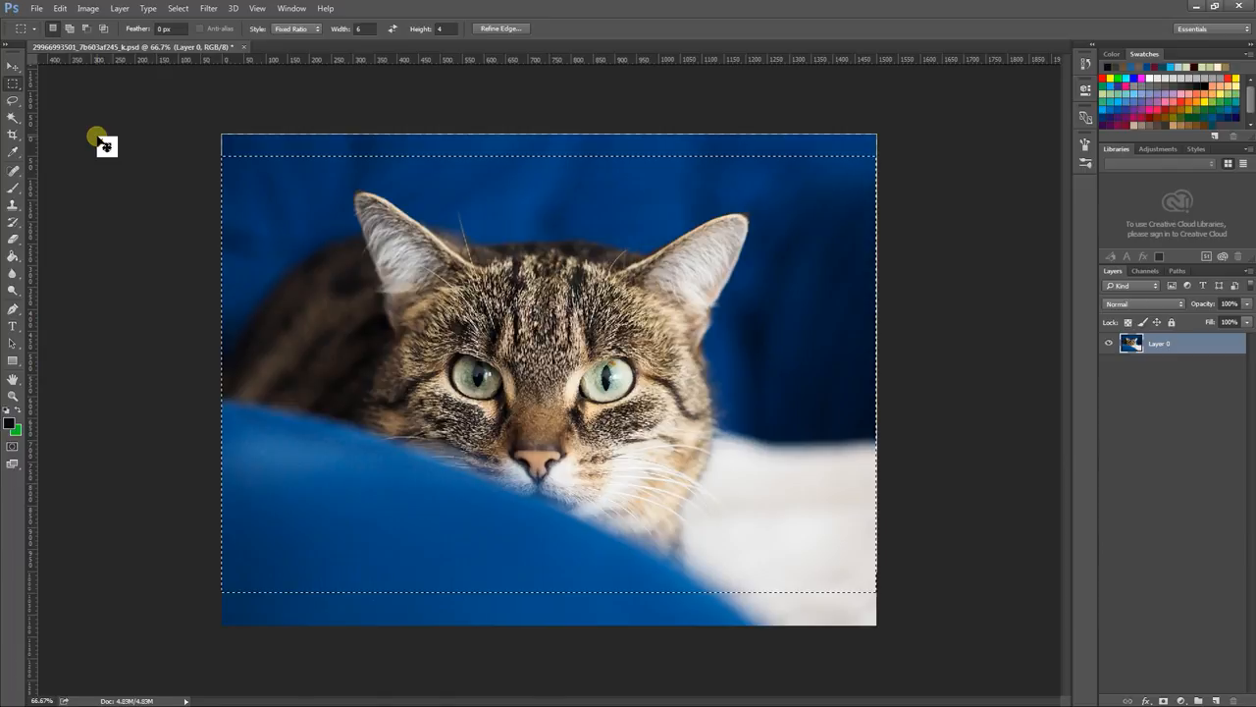
key(ctrl+d)
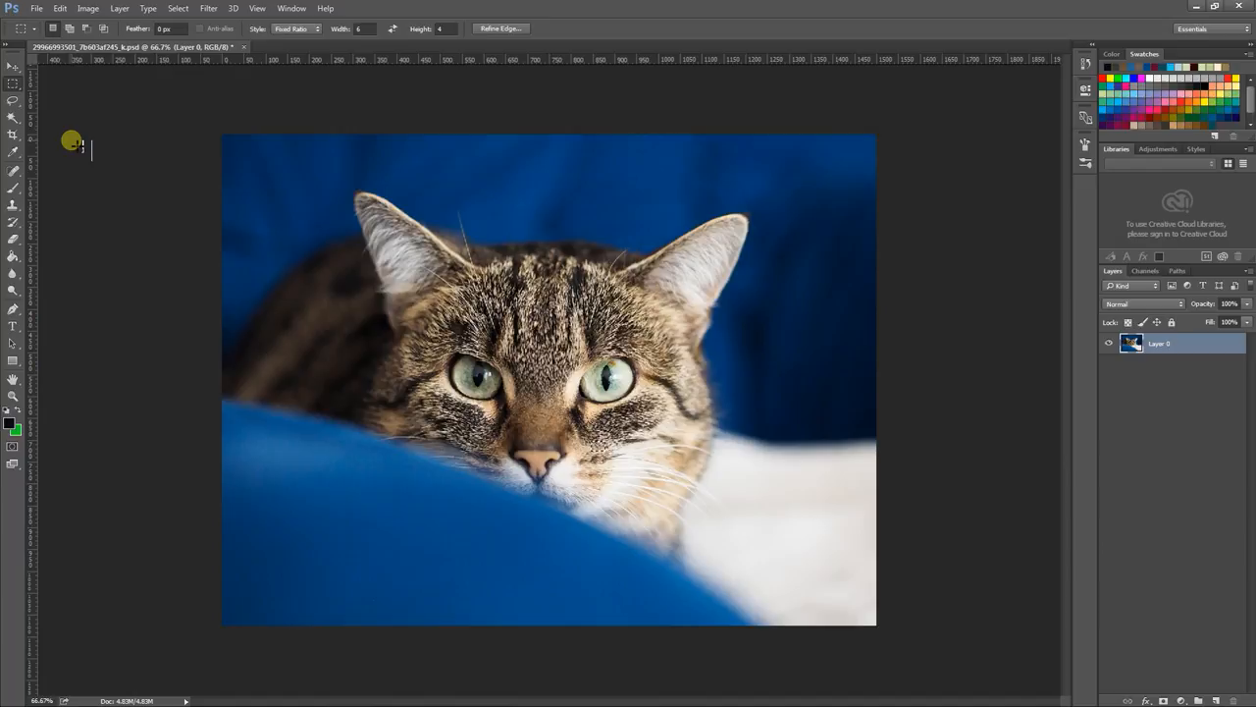
Step: Place a fixed-size 64 by 64 px marquee selection on the blue background beside the cat's left-hand ear
click(297, 29)
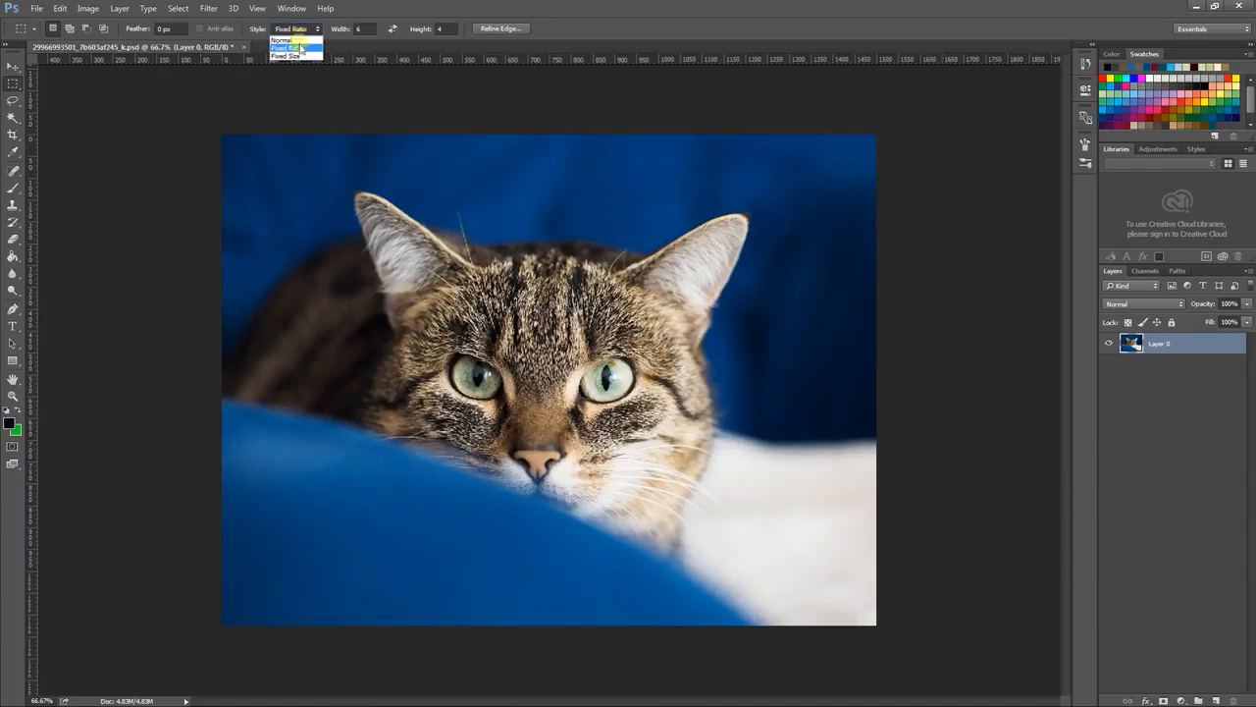
click(295, 56)
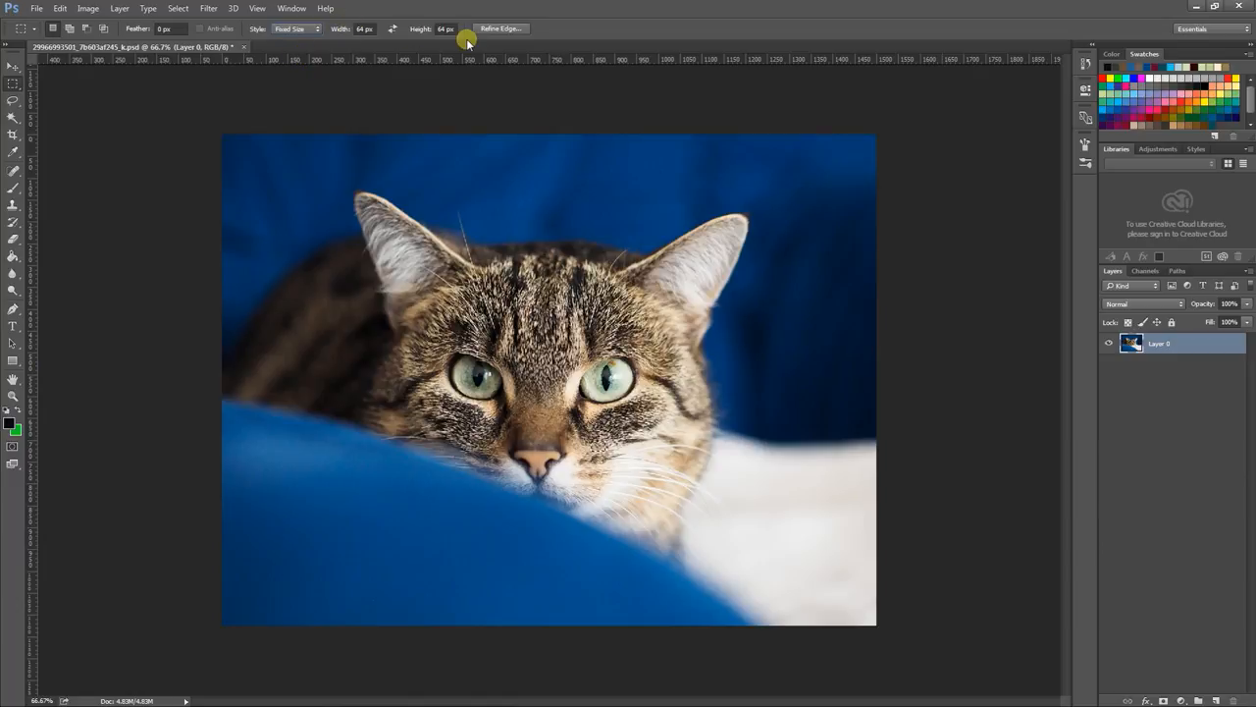
drag(390, 235, 309, 169)
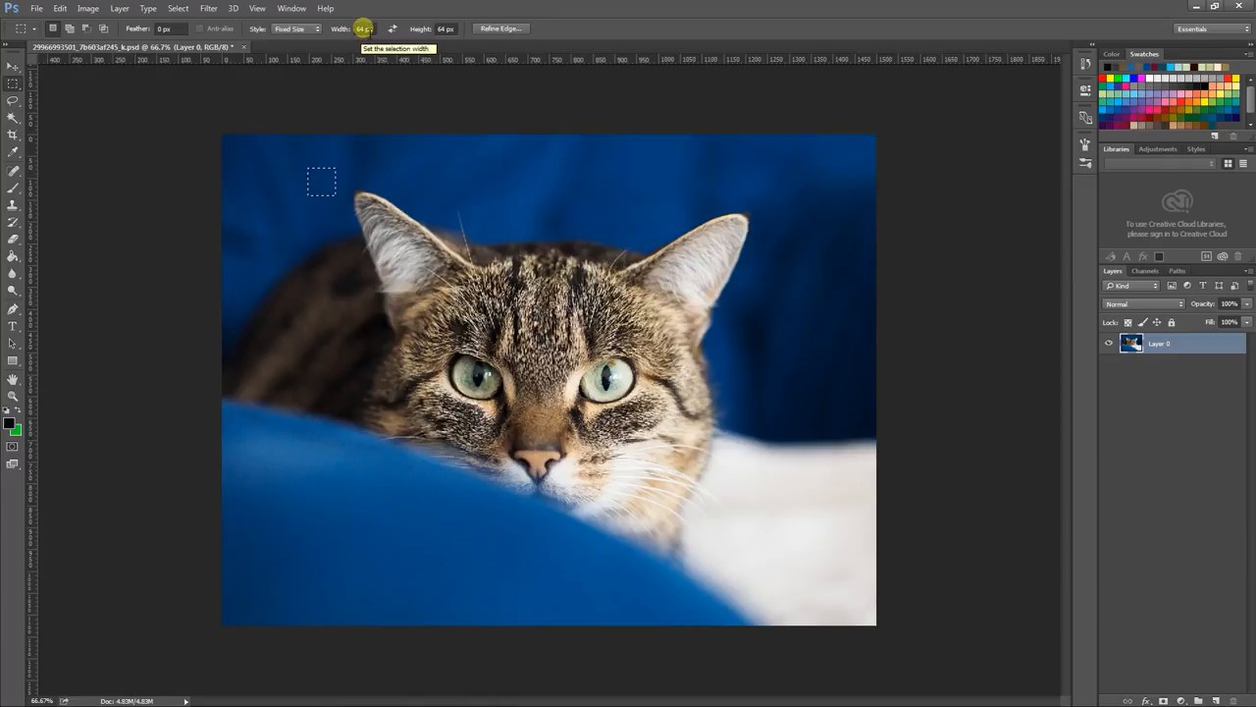
Step: Set the marquee to a fixed 1:1 ratio and draw square selections around the cat's head, repositioning the outline over it
click(315, 28)
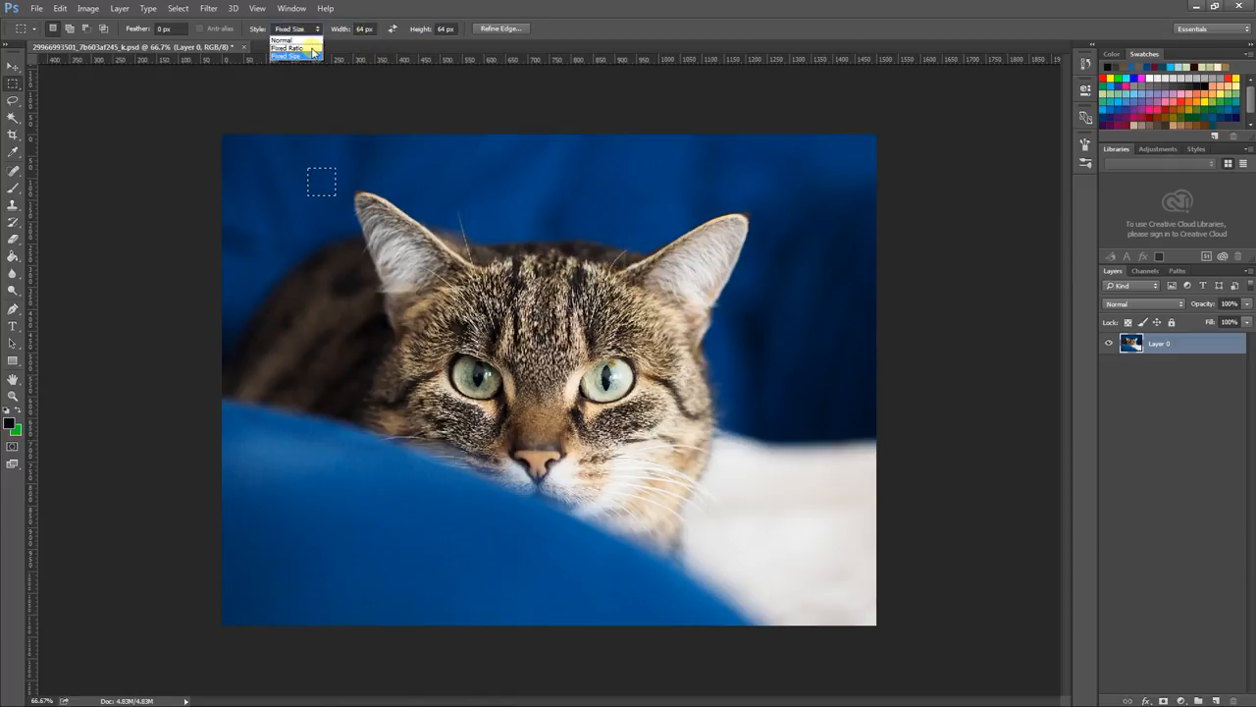
click(310, 48)
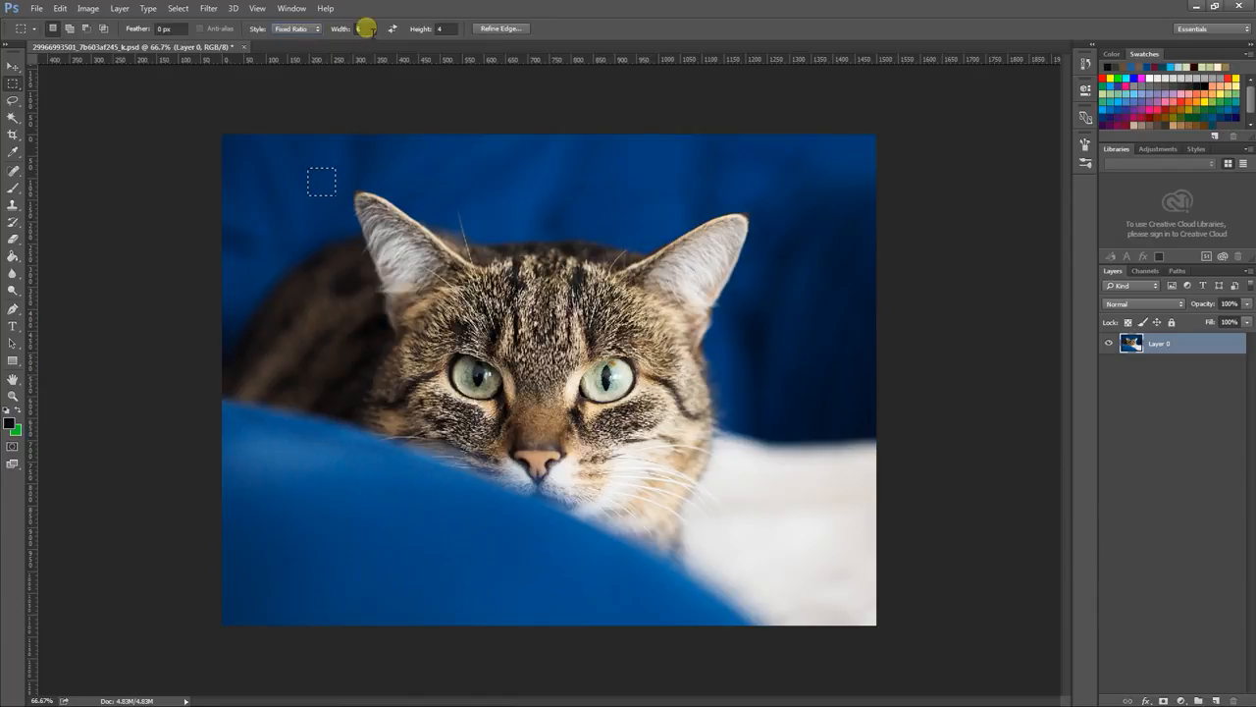
click(365, 29)
text(1)
key(Tab)
text(1)
drag(314, 172, 810, 547)
drag(516, 442, 549, 428)
drag(331, 156, 816, 590)
drag(543, 394, 545, 398)
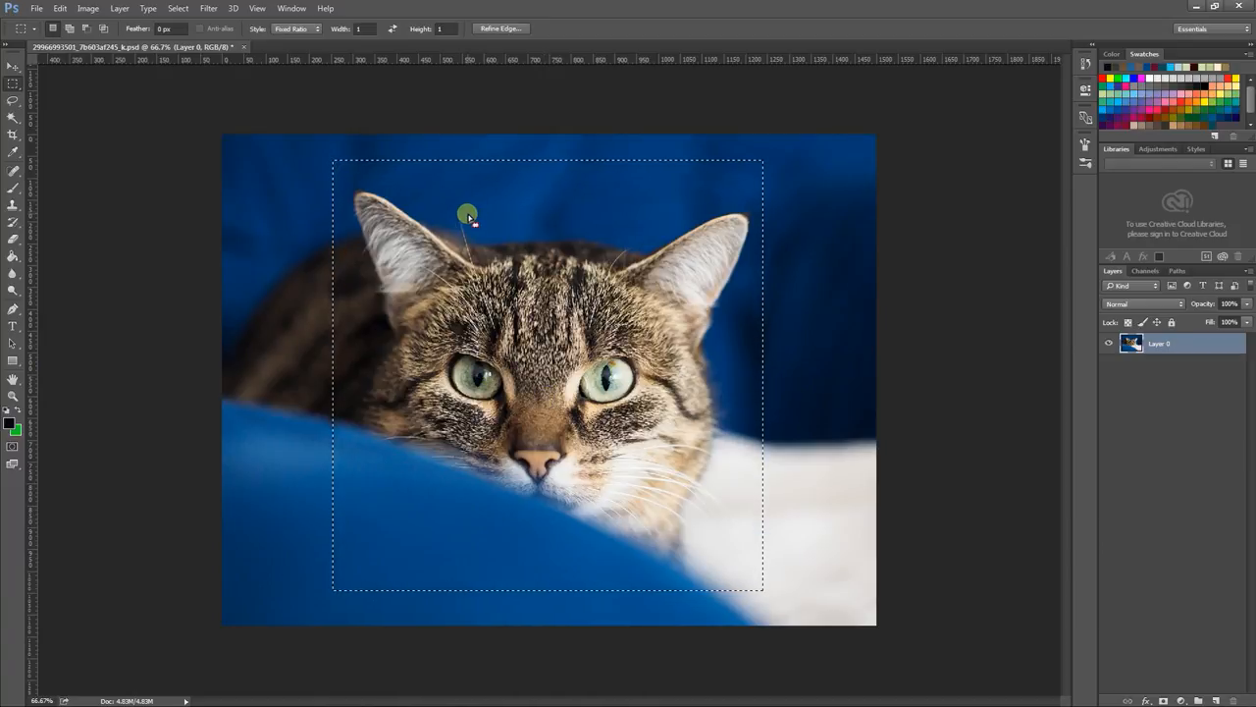
Step: Draw an elliptical marquee selection over the cat's face and body, and clear the selection
right_click(12, 87)
click(84, 93)
drag(251, 194, 721, 533)
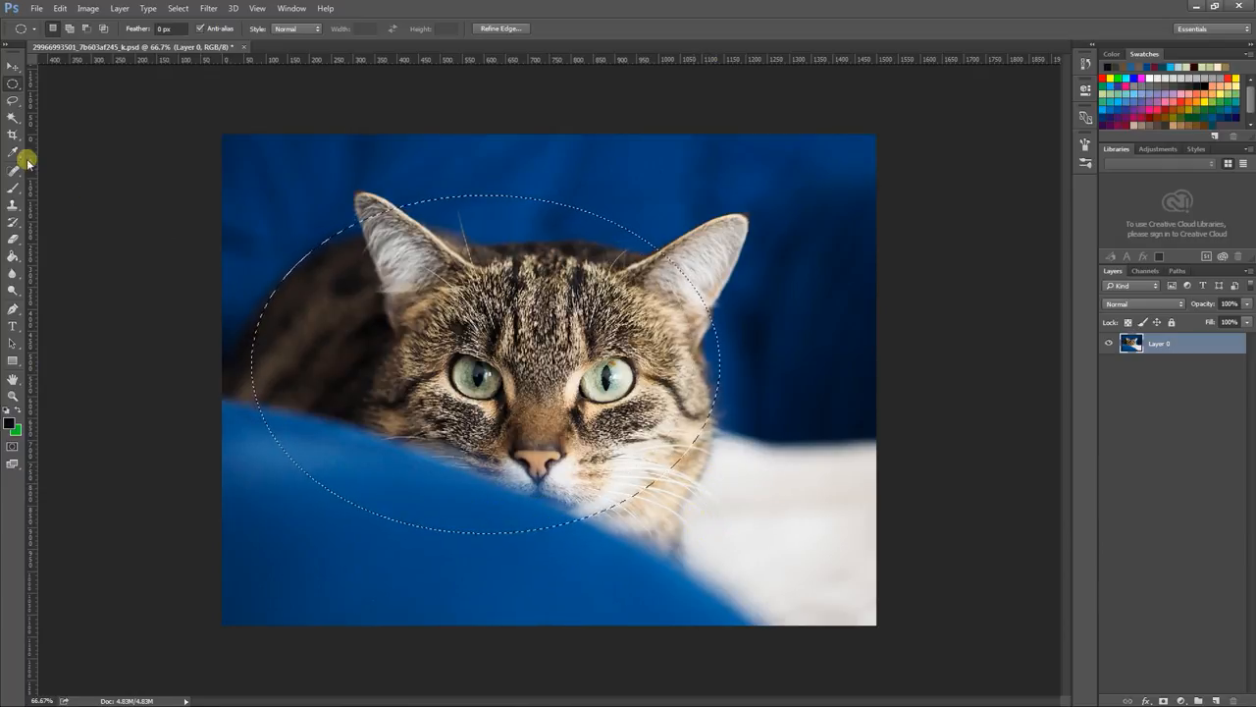
key(ctrl+d)
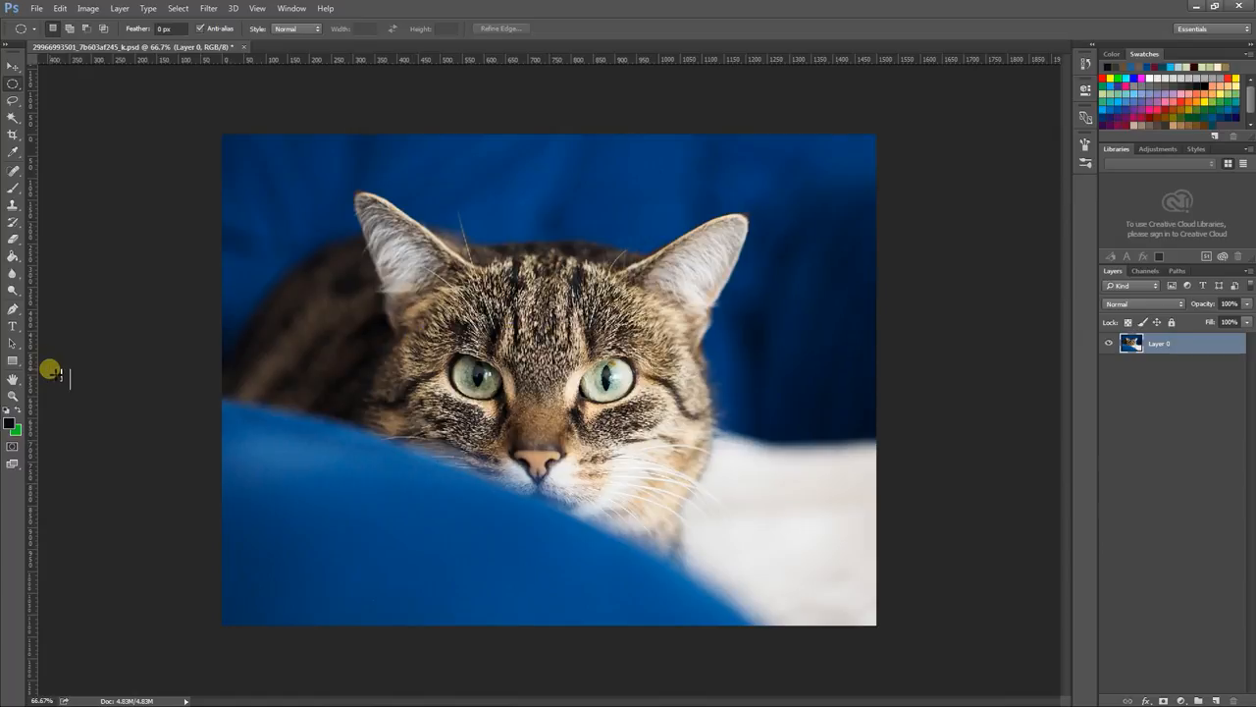
Step: Draw a loose freehand Lasso selection around the whole cat, try deleting its contents, and undo the deletion
click(13, 100)
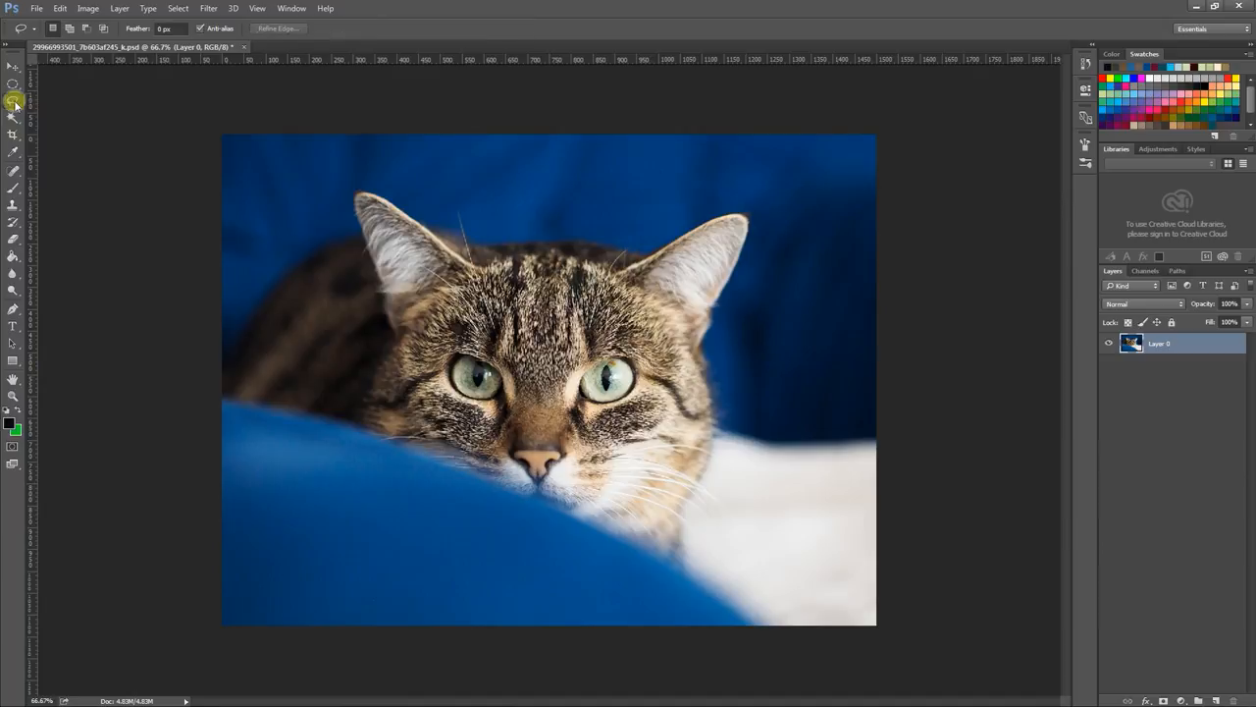
drag(13, 103, 76, 106)
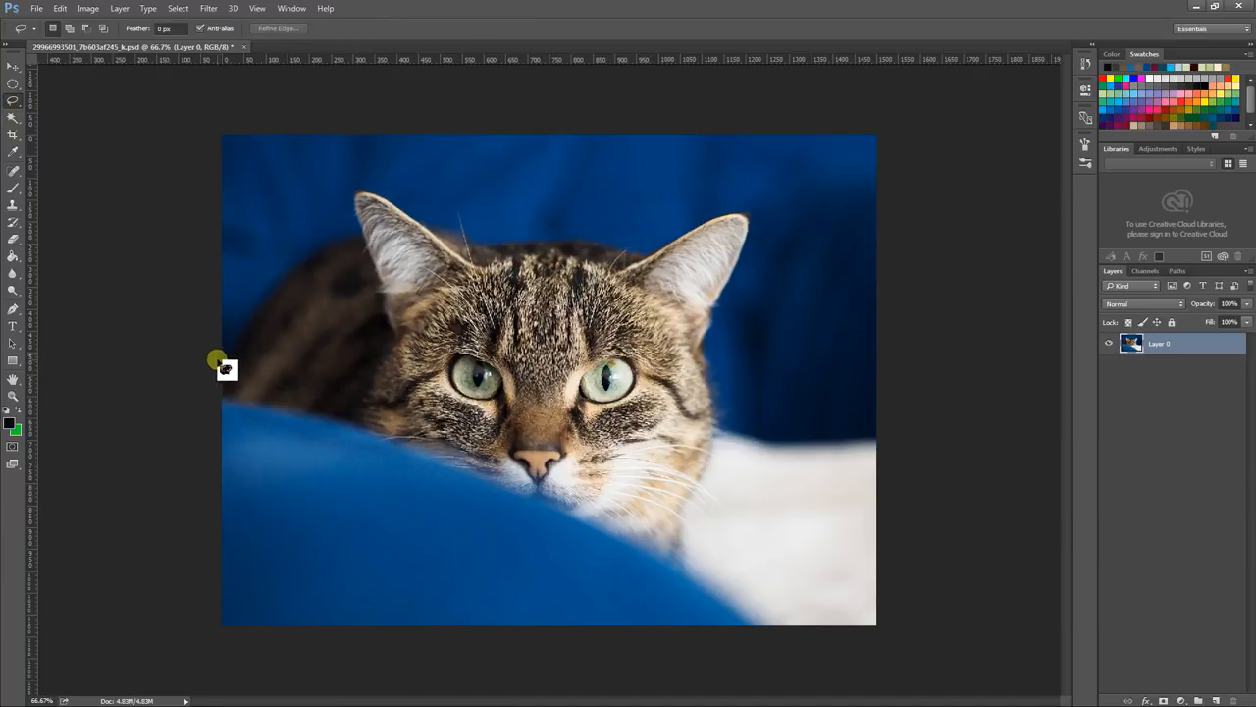
mouse_move(218, 360)
mouse_down()
mouse_move(286, 274)
mouse_move(351, 233)
mouse_move(357, 185)
mouse_move(511, 223)
mouse_move(594, 226)
mouse_move(748, 191)
mouse_move(780, 203)
mouse_move(737, 349)
mouse_move(731, 517)
mouse_move(687, 585)
mouse_move(618, 590)
mouse_move(215, 426)
mouse_move(207, 378)
mouse_move(241, 323)
mouse_up()
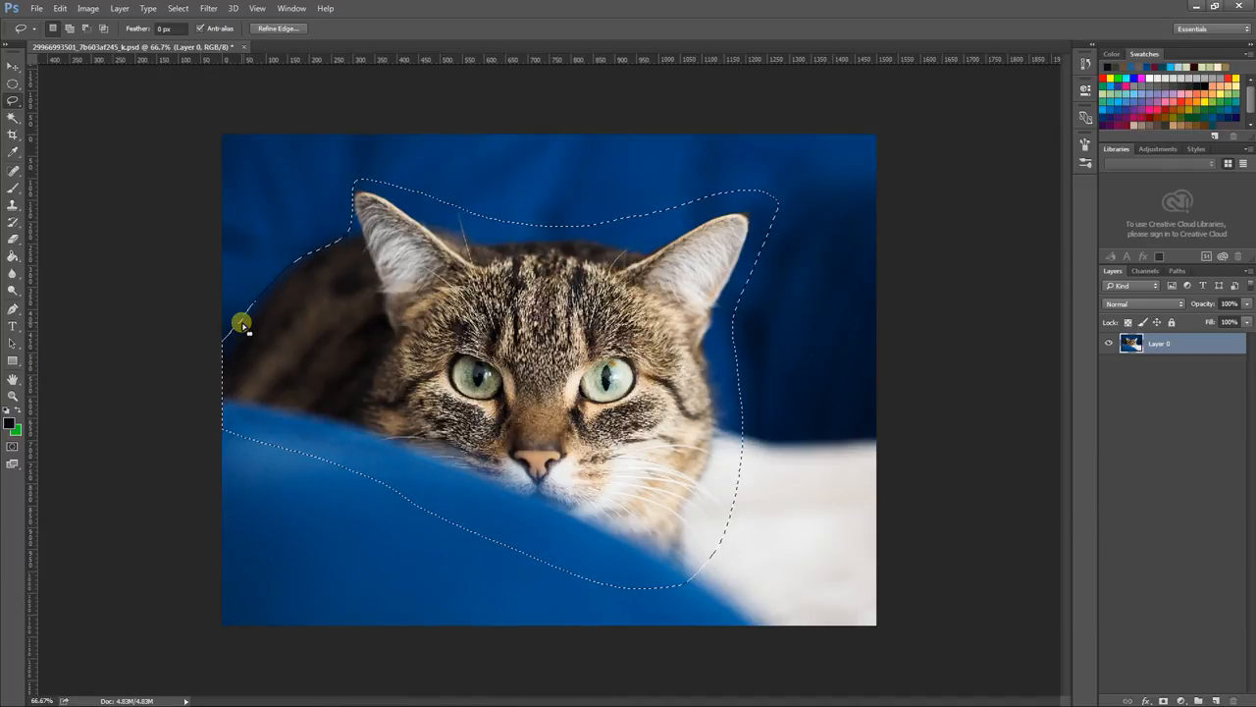
key(Delete)
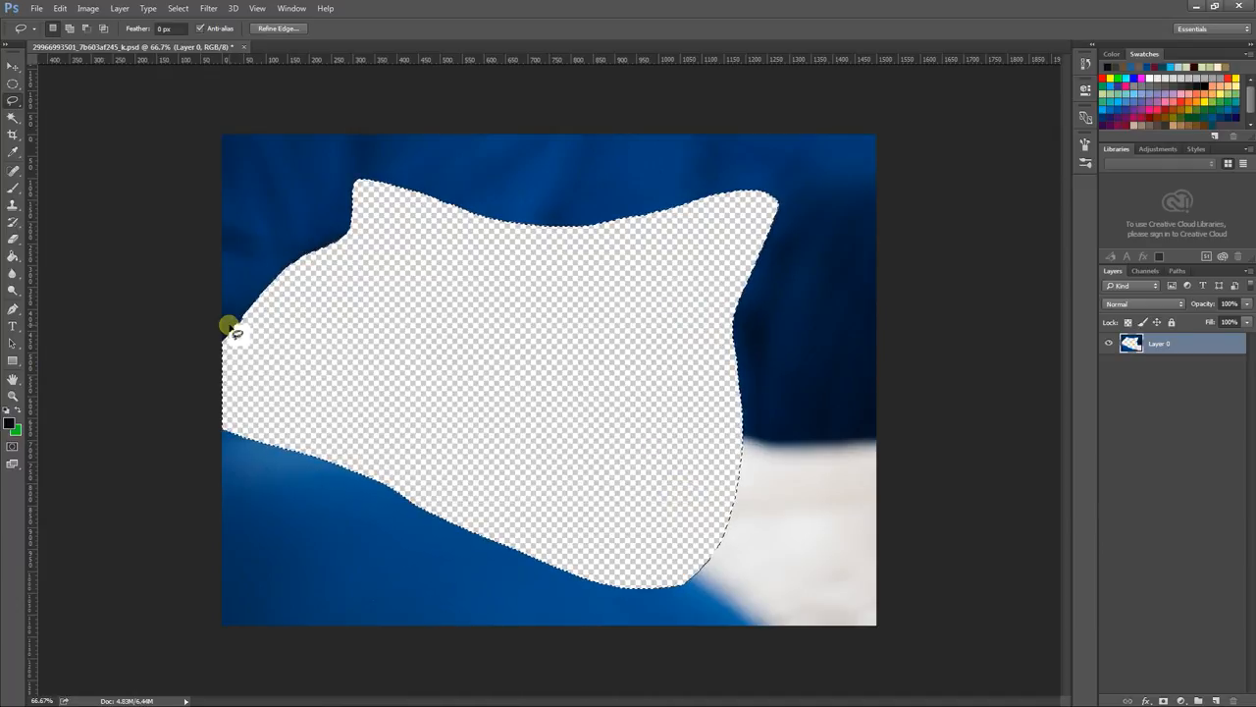
key(ctrl+z)
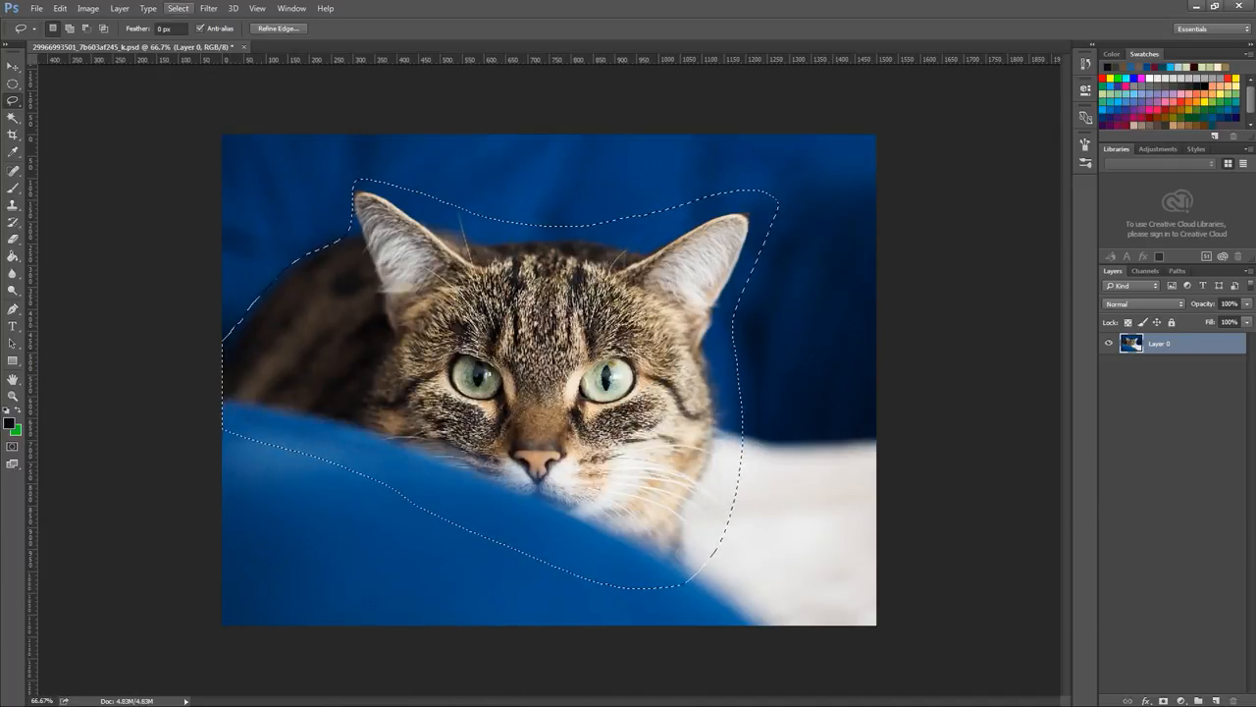
Step: Invert the selection, try deleting everything outside the cat outline, undo the deletion, and deselect everything
click(182, 8)
click(187, 60)
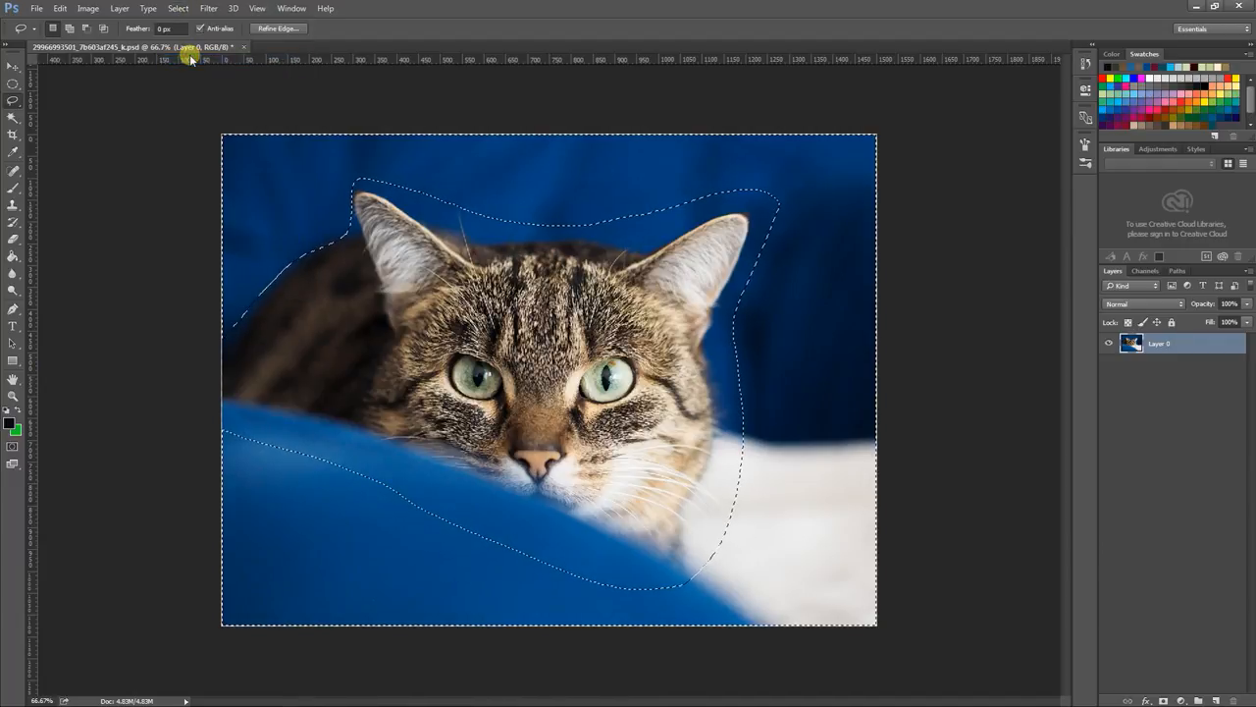
key(Delete)
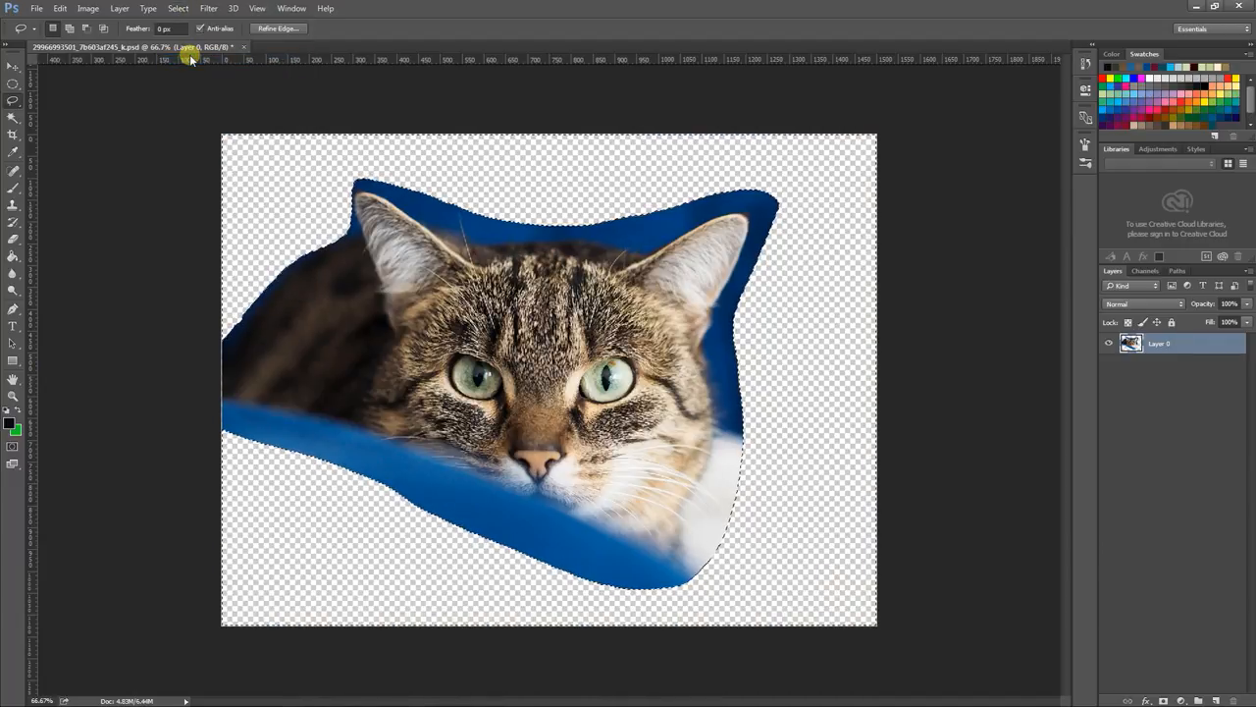
key(ctrl+d)
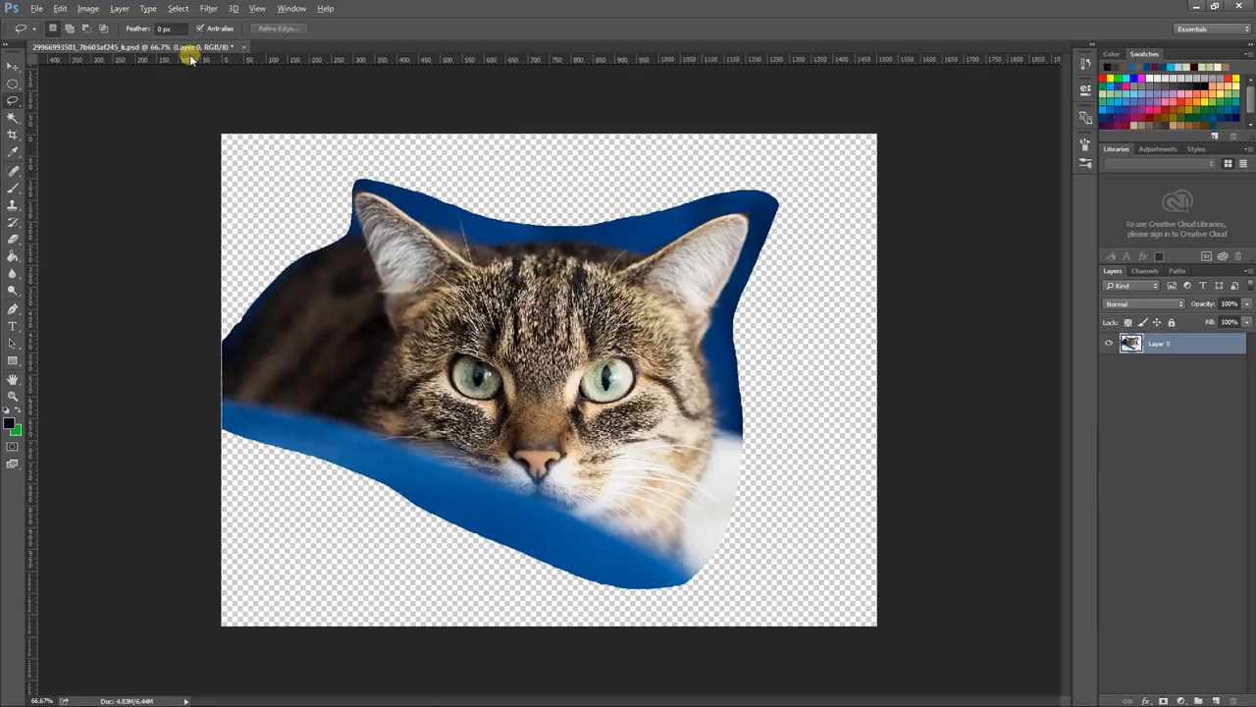
key(ctrl+alt+z)
key(ctrl+alt+z)
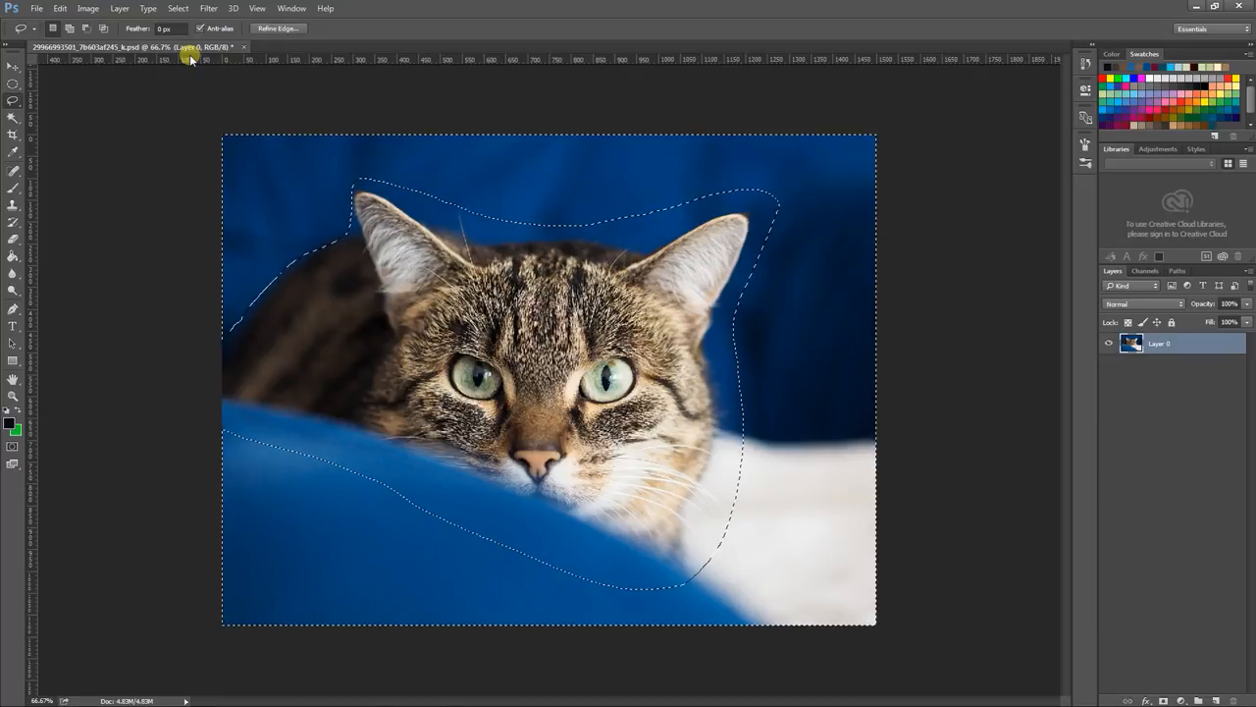
key(ctrl+d)
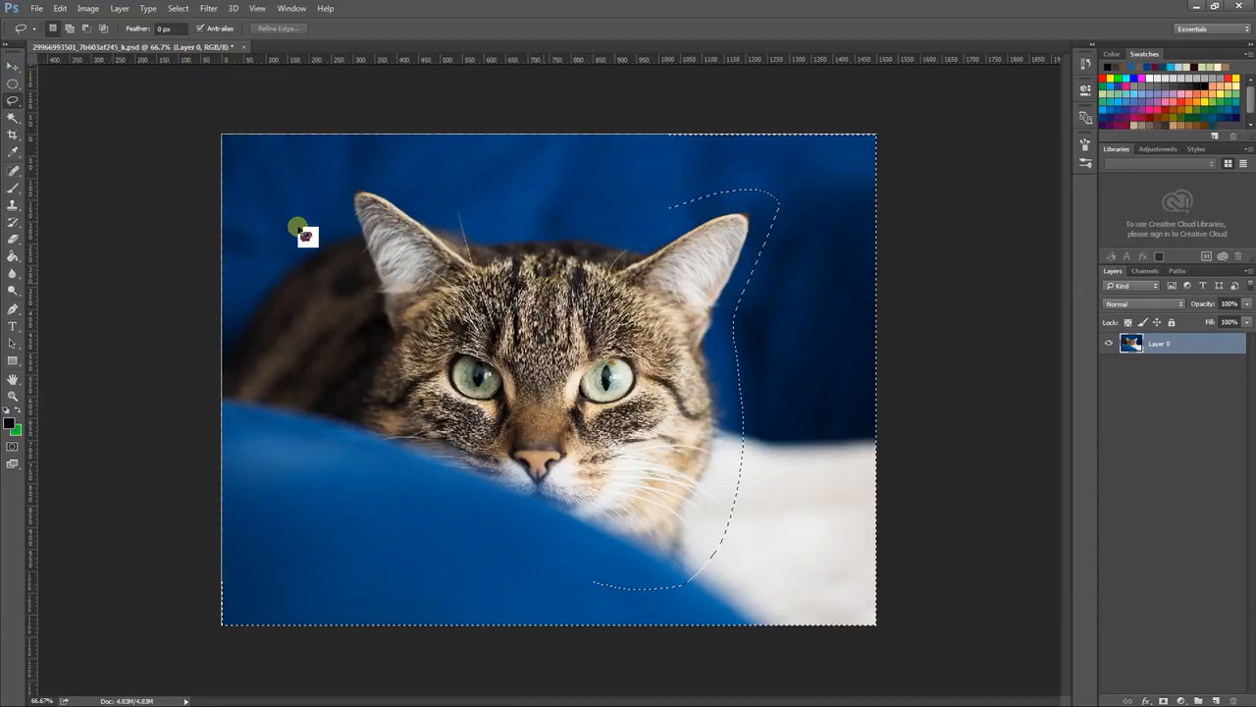
click(420, 293)
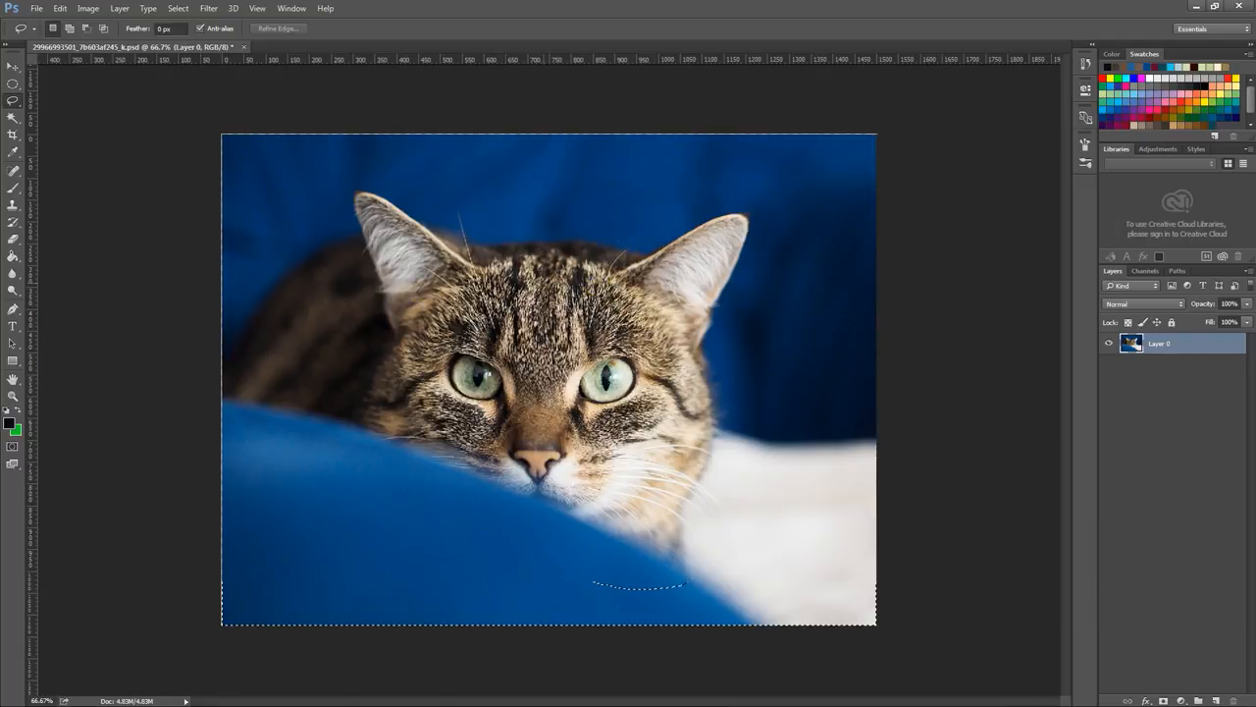
key(ctrl+alt+z)
key(ctrl+alt+z)
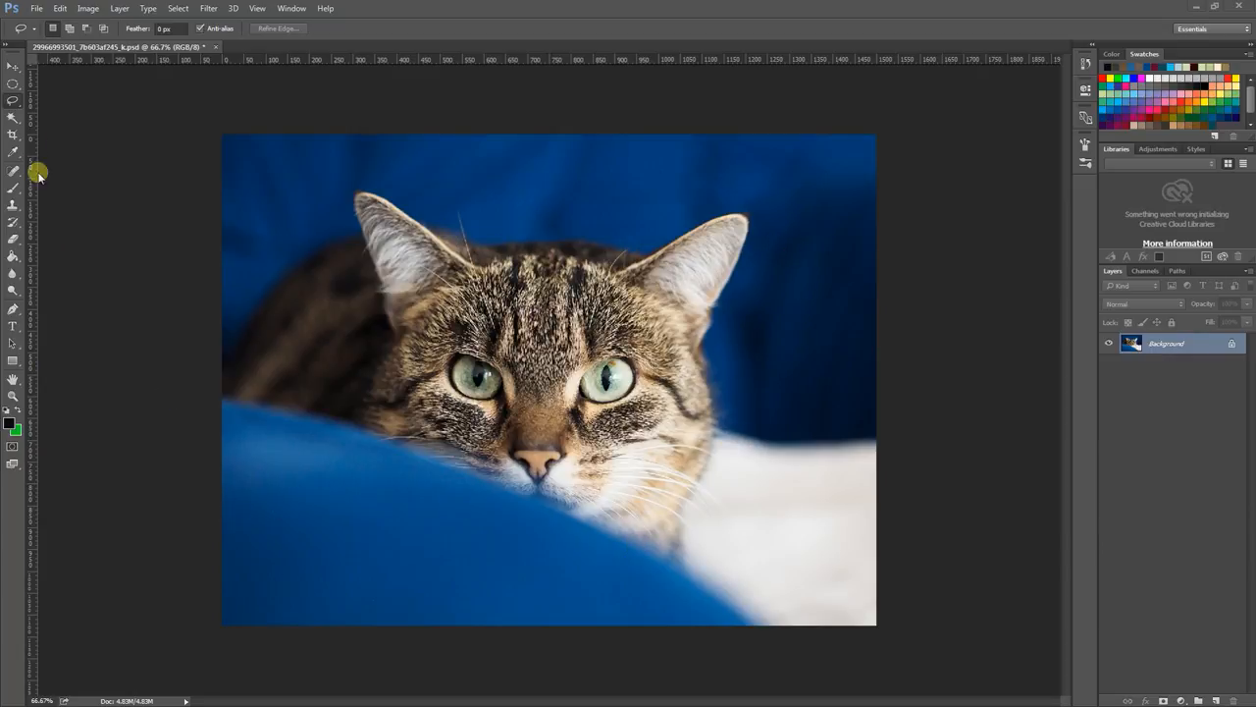
Step: Enlarge the Eraser brush to 40 px, try erasing the lower-left part of the blue blanket on the Background layer, and undo it
mouse_move(216, 509)
mouse_down()
mouse_move(288, 508)
mouse_move(245, 538)
mouse_up()
click(12, 239)
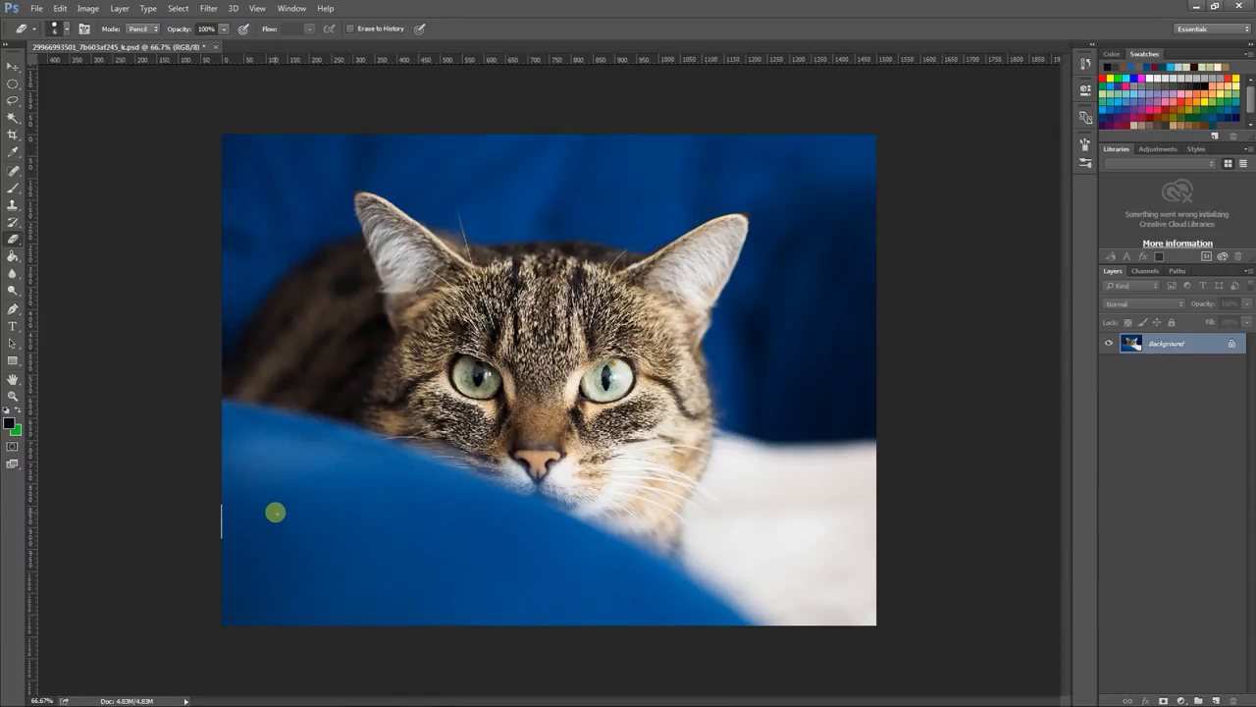
key(bracketright)
key(bracketright)
key(bracketright)
key(bracketright)
mouse_move(244, 515)
mouse_down()
mouse_move(225, 573)
mouse_move(281, 603)
mouse_move(485, 632)
mouse_move(389, 622)
mouse_move(313, 559)
mouse_move(396, 541)
mouse_move(376, 555)
mouse_move(520, 592)
mouse_up()
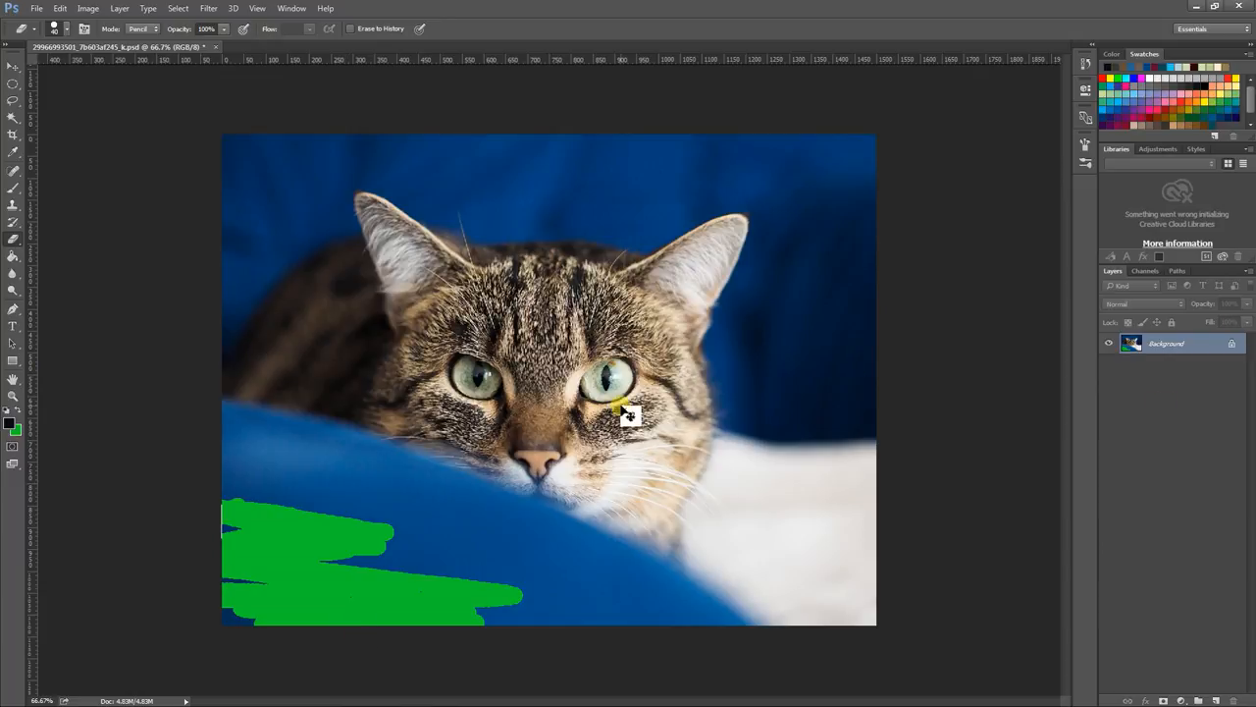
key(ctrl+z)
Step: Convert the locked Background into a regular layer, try erasing the blanket's lower-left corner, and undo the erasure
double_click(1166, 343)
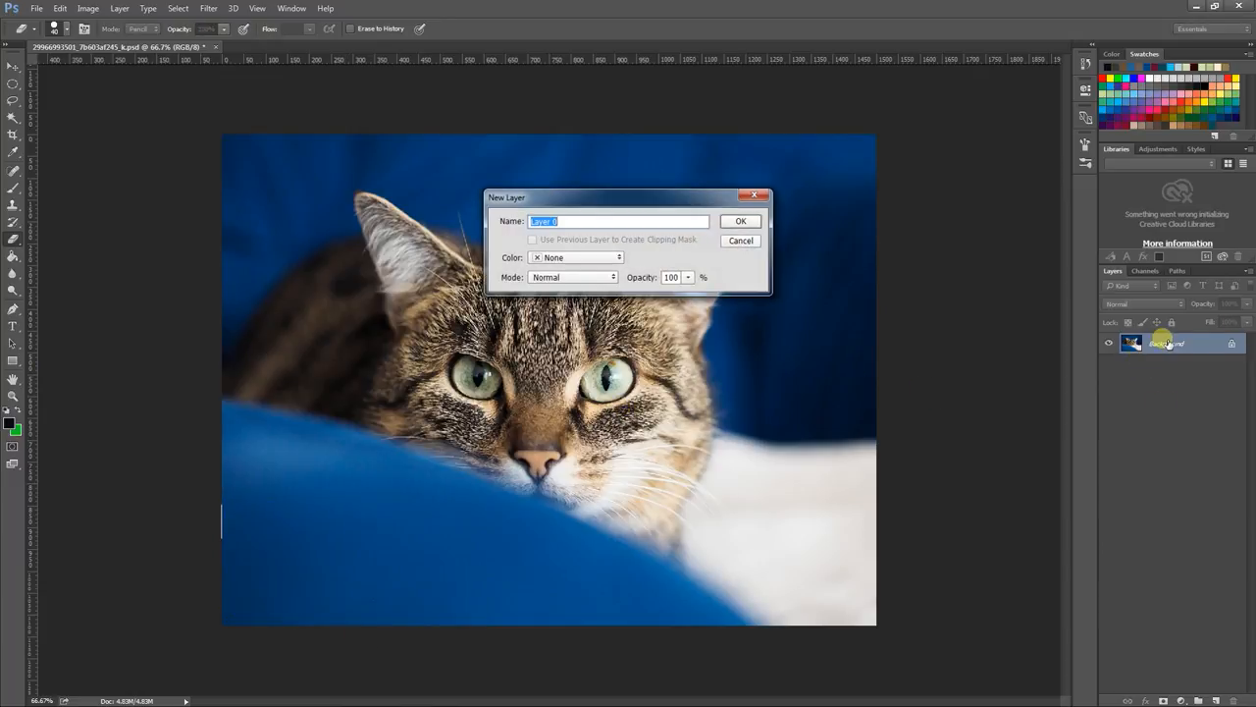
key(Return)
mouse_move(323, 517)
mouse_down()
mouse_move(243, 529)
mouse_move(318, 525)
mouse_move(263, 627)
mouse_move(381, 627)
mouse_move(228, 536)
mouse_move(260, 625)
mouse_move(253, 634)
mouse_move(250, 618)
mouse_move(201, 604)
mouse_up()
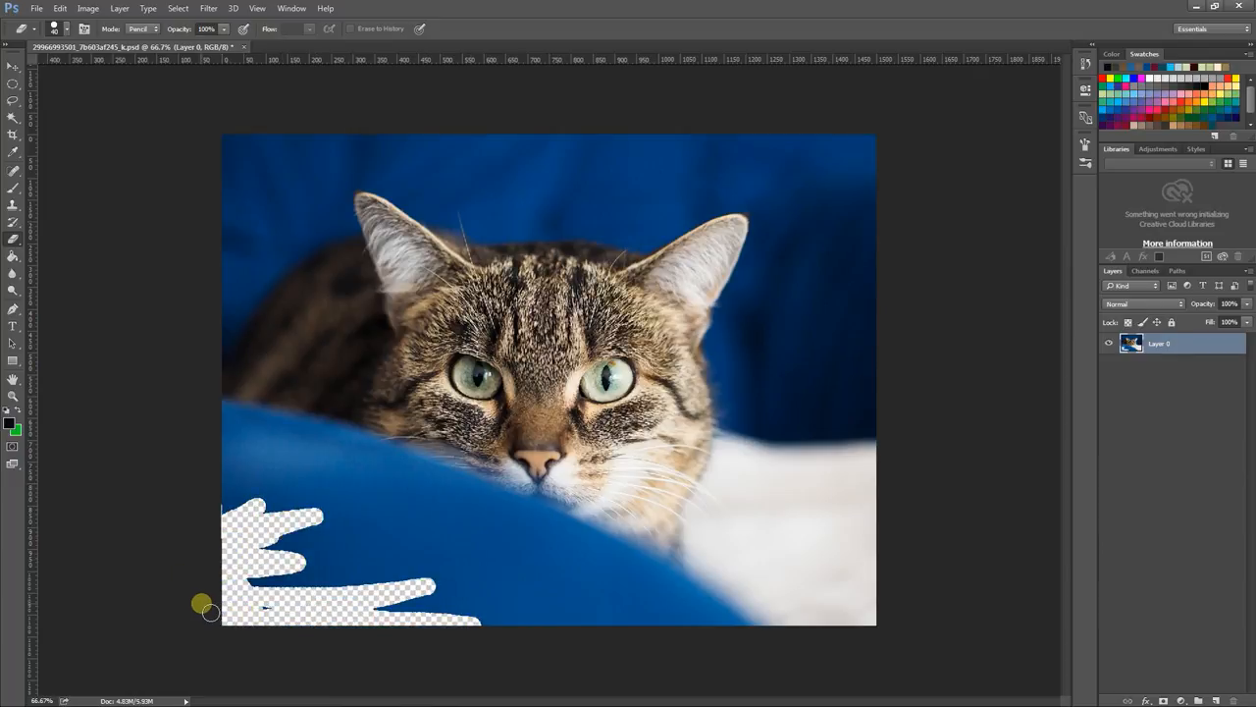
key(ctrl+z)
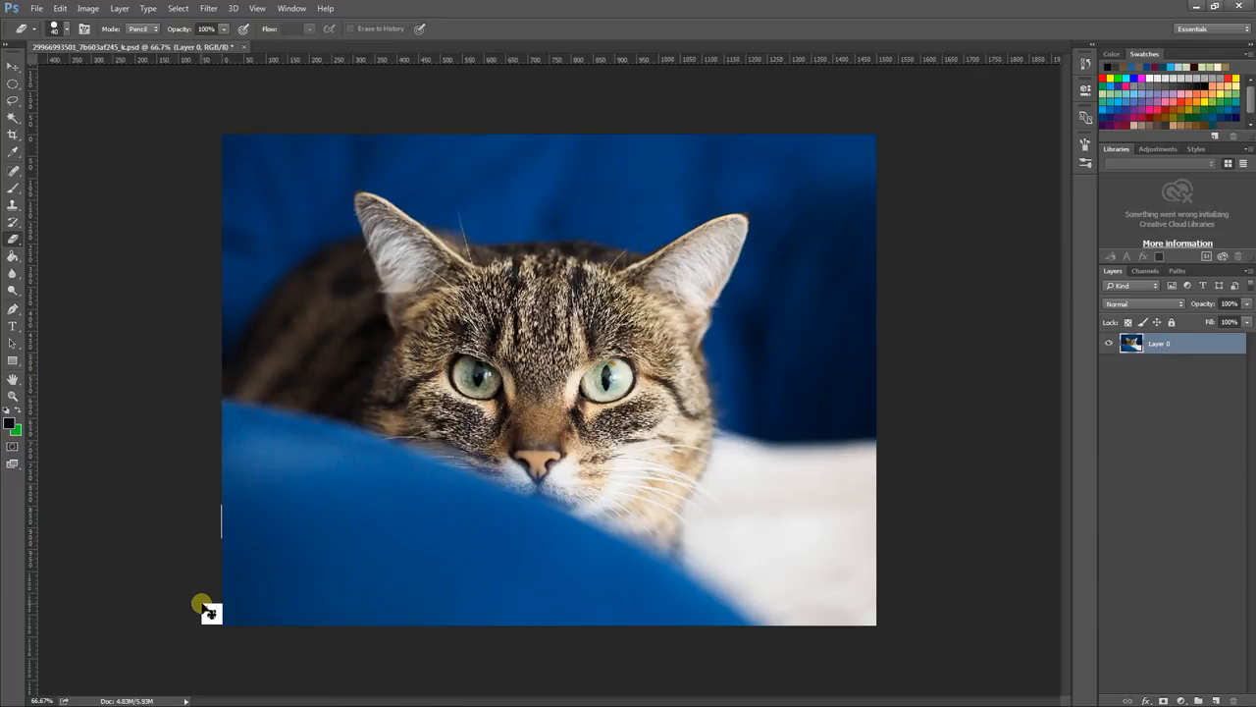
Step: Draw a loose freehand Lasso selection around the whole cat, and invert it to select the surrounding background
click(13, 100)
mouse_move(210, 347)
mouse_down()
mouse_move(278, 259)
mouse_move(338, 232)
mouse_move(343, 189)
mouse_move(375, 177)
mouse_move(500, 216)
mouse_move(612, 225)
mouse_move(708, 204)
mouse_move(767, 212)
mouse_move(738, 479)
mouse_move(682, 595)
mouse_up()
click(732, 520)
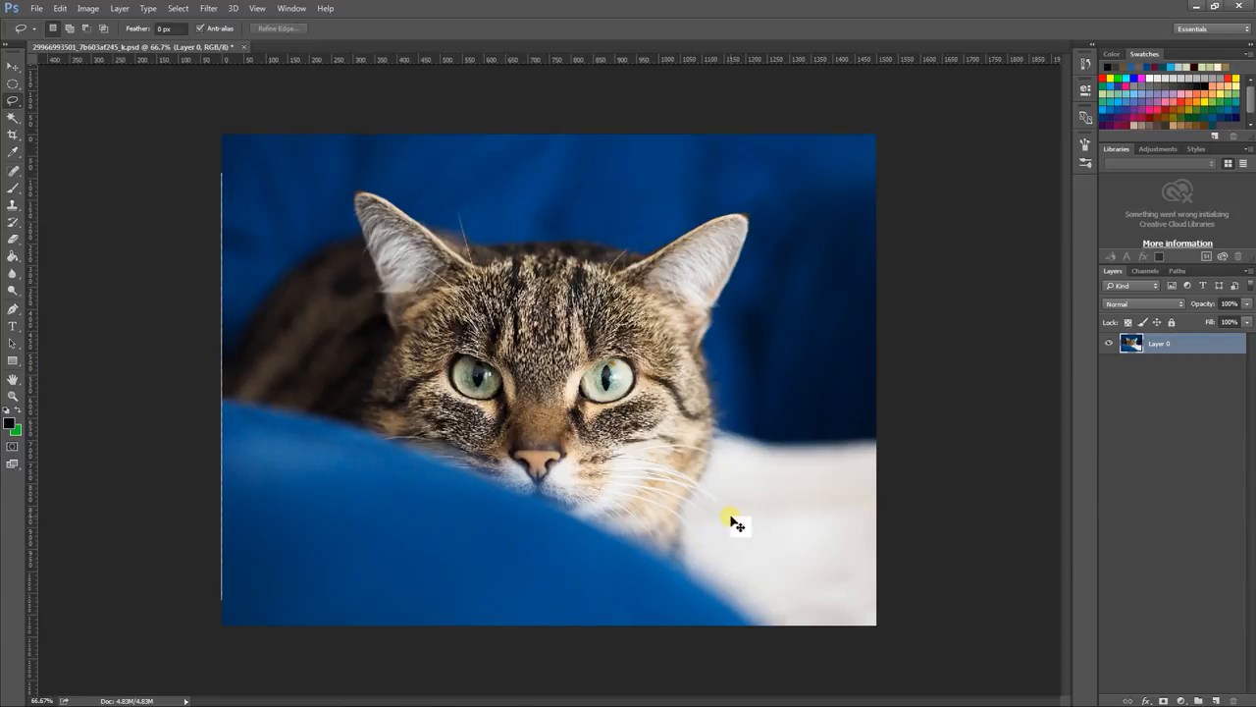
mouse_move(215, 317)
mouse_down()
mouse_move(283, 225)
mouse_move(375, 165)
mouse_move(581, 228)
mouse_move(754, 199)
mouse_move(762, 245)
mouse_move(728, 342)
mouse_move(735, 435)
mouse_move(778, 518)
mouse_move(774, 549)
mouse_move(725, 595)
mouse_move(683, 605)
mouse_move(227, 442)
mouse_move(218, 299)
mouse_up()
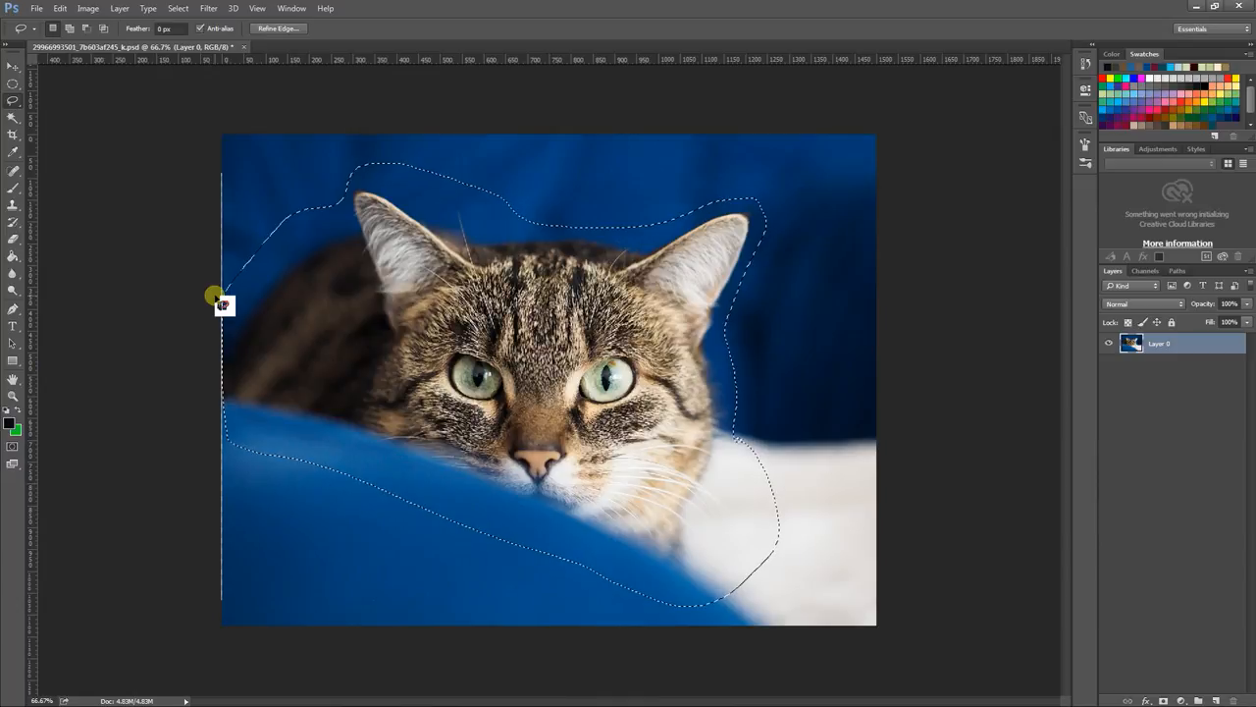
key(ctrl+shift+i)
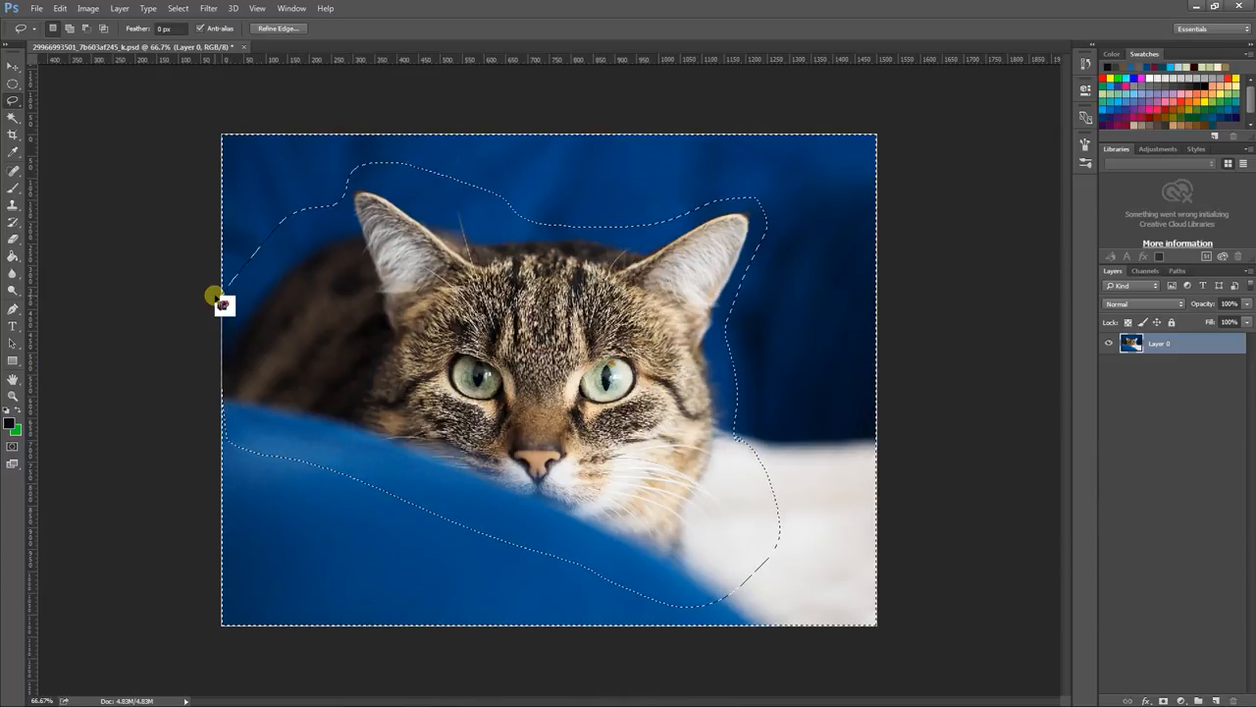
Step: Delete the selected background around the cat and deselect everything
key(Delete)
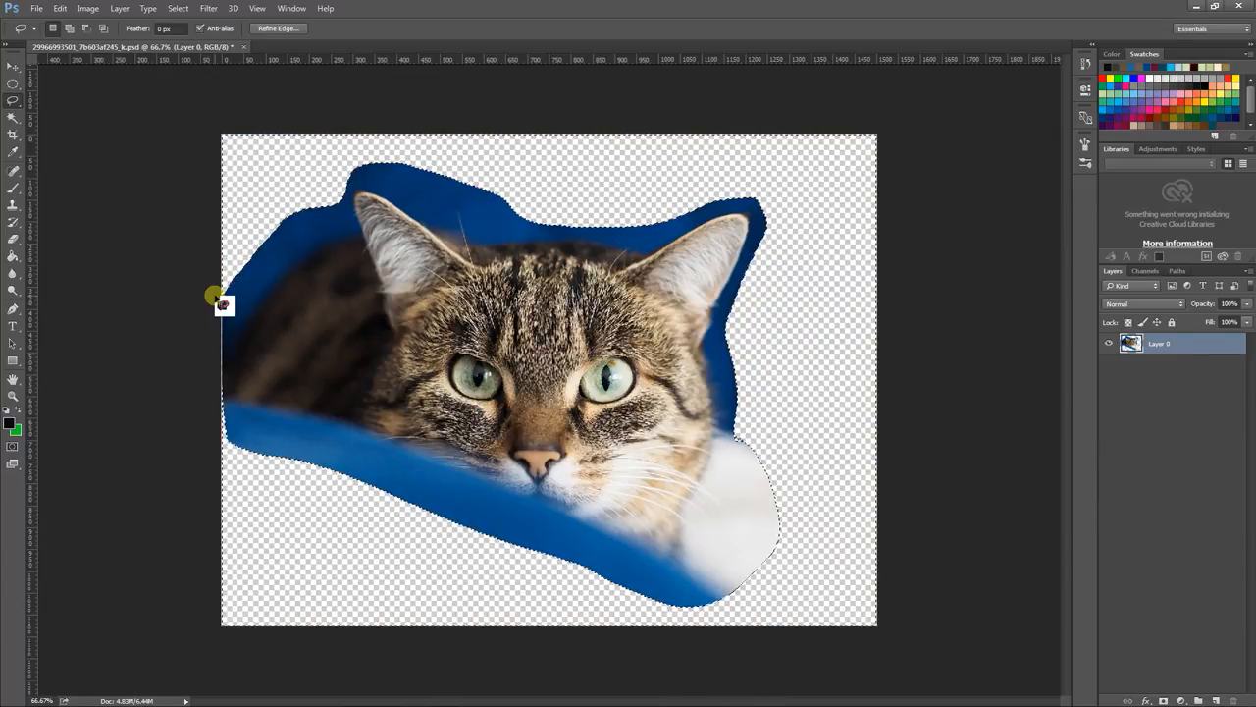
key(ctrl+d)
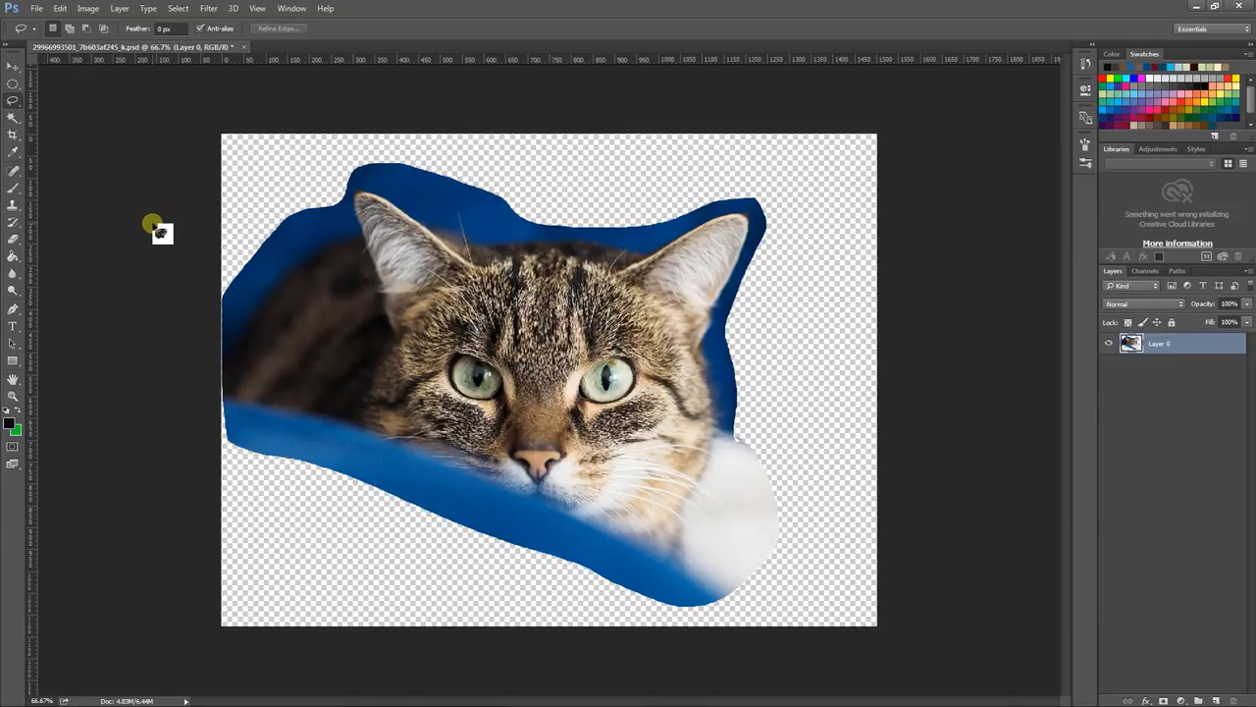
Step: Select the blue blanket strip below the cat using the Quick Selection tool with a 30 px brush
click(14, 119)
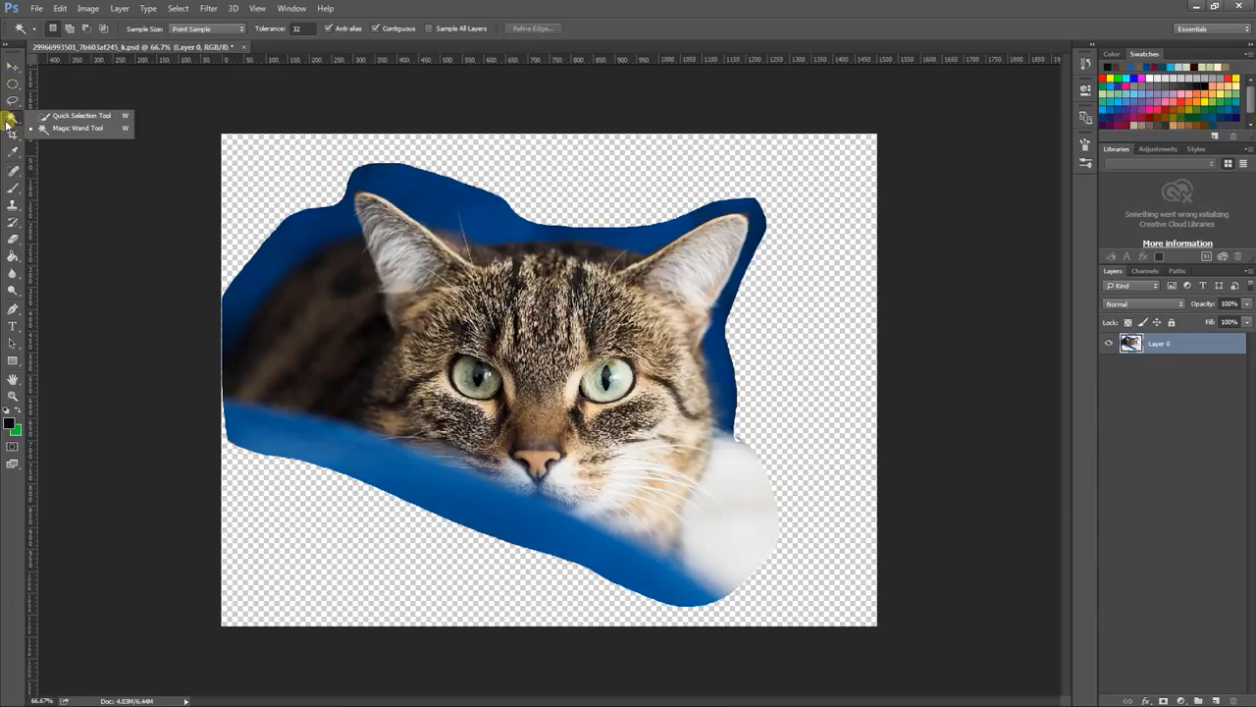
click(77, 117)
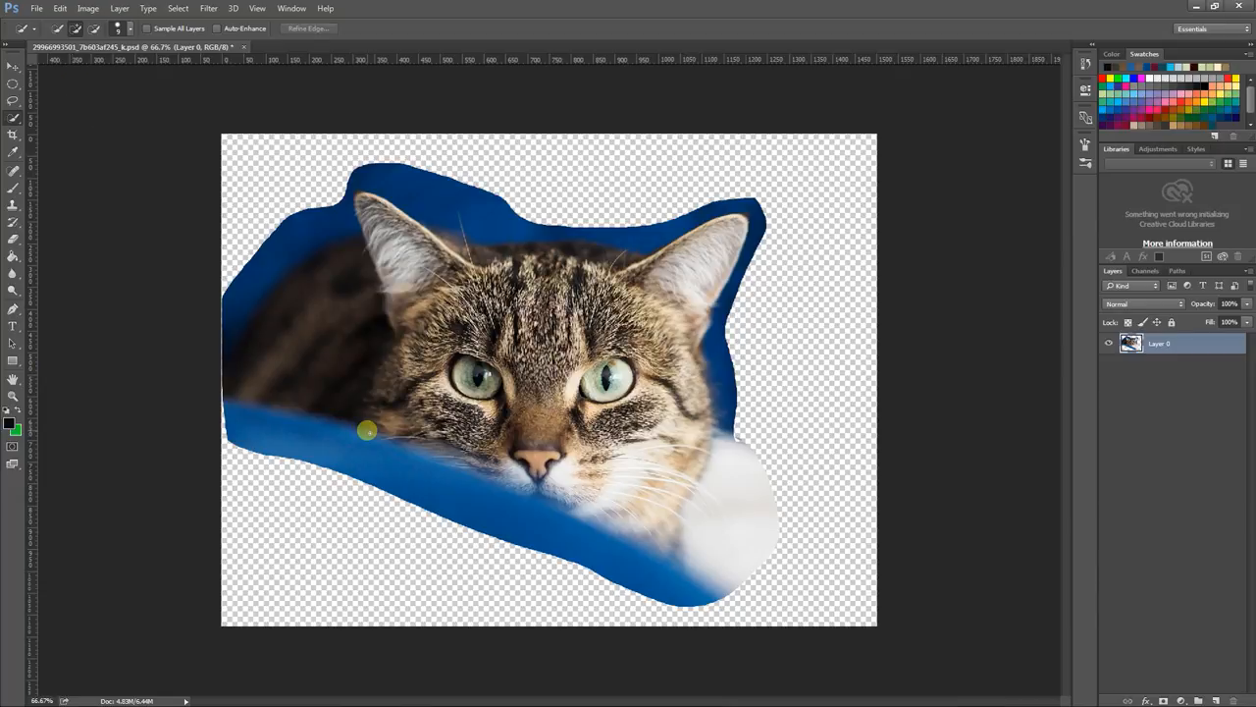
key(bracketright)
mouse_move(246, 426)
mouse_down()
mouse_move(235, 426)
mouse_move(428, 490)
mouse_move(656, 593)
mouse_move(709, 596)
mouse_move(701, 589)
mouse_up()
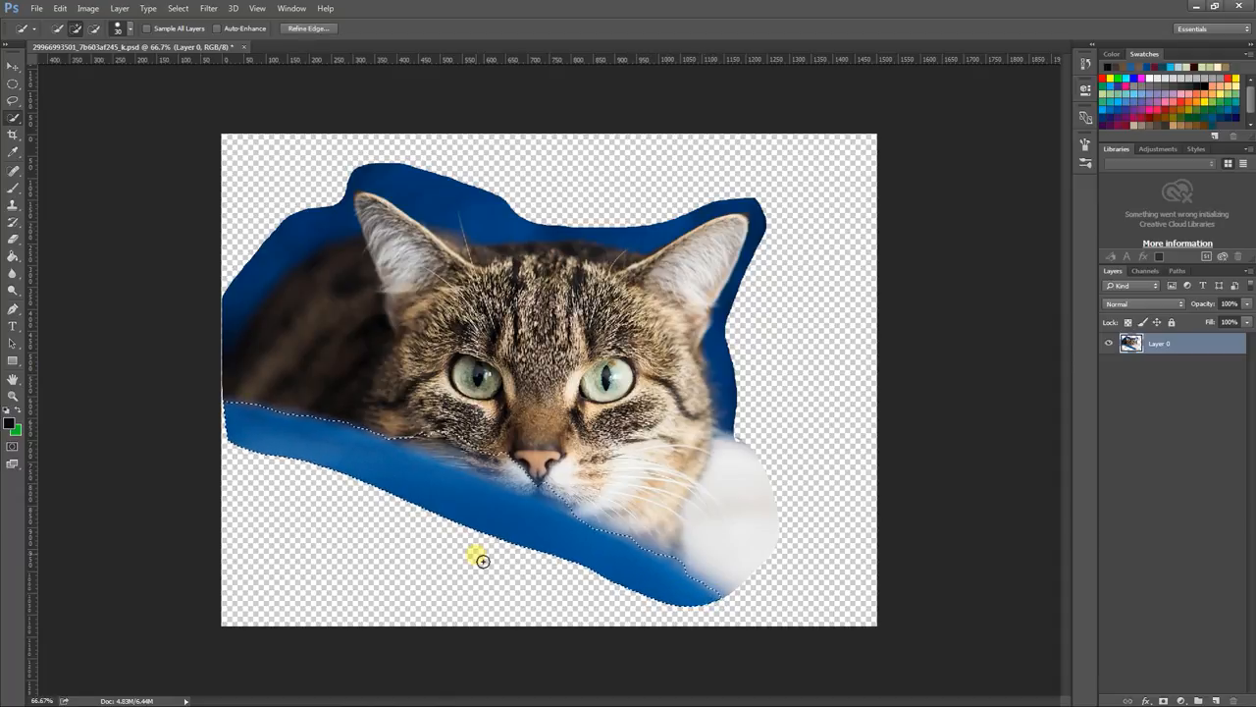
drag(422, 440, 482, 478)
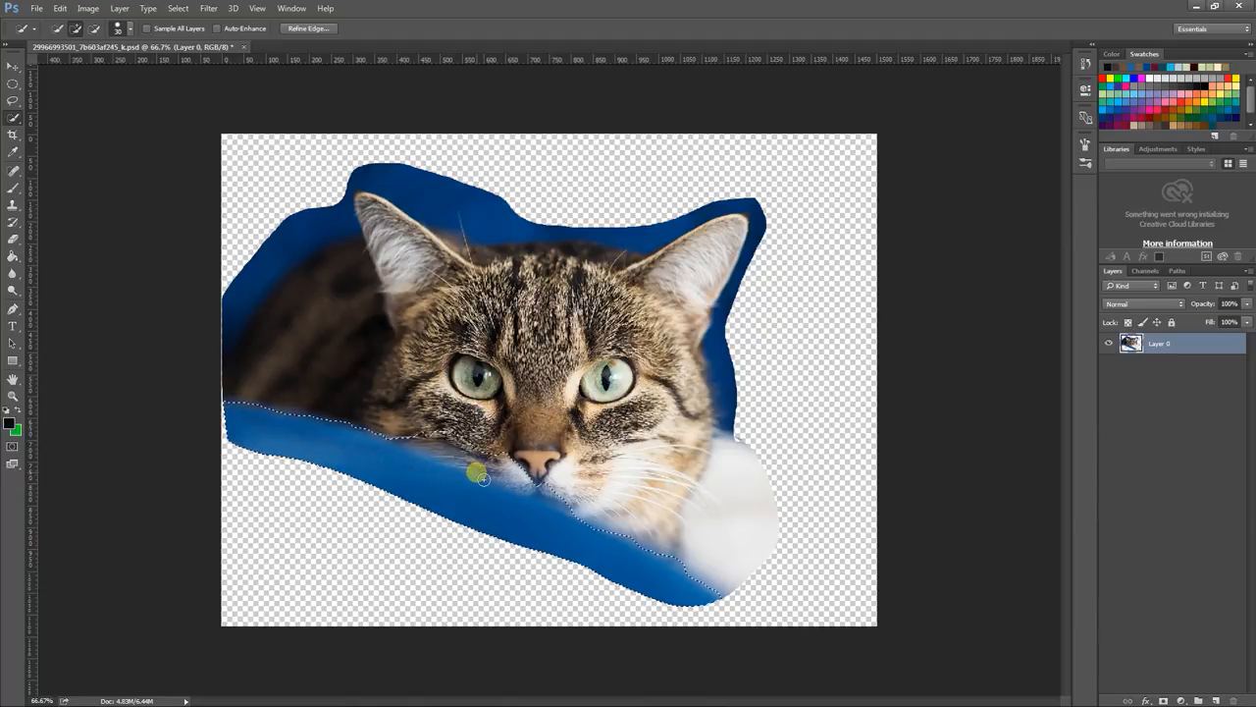
drag(356, 448, 675, 572)
Step: Subtract the fur and whiskers along the cat's chin from the blanket selection with the Quick Selection tool
click(61, 29)
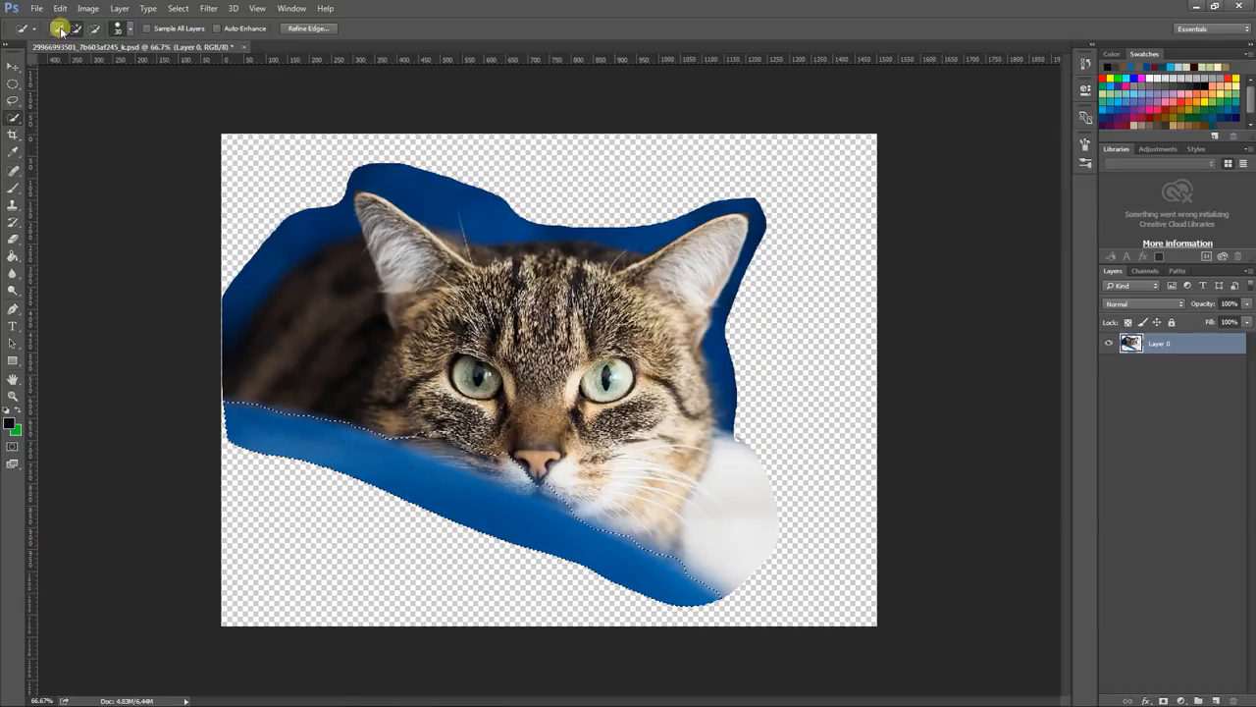
click(91, 30)
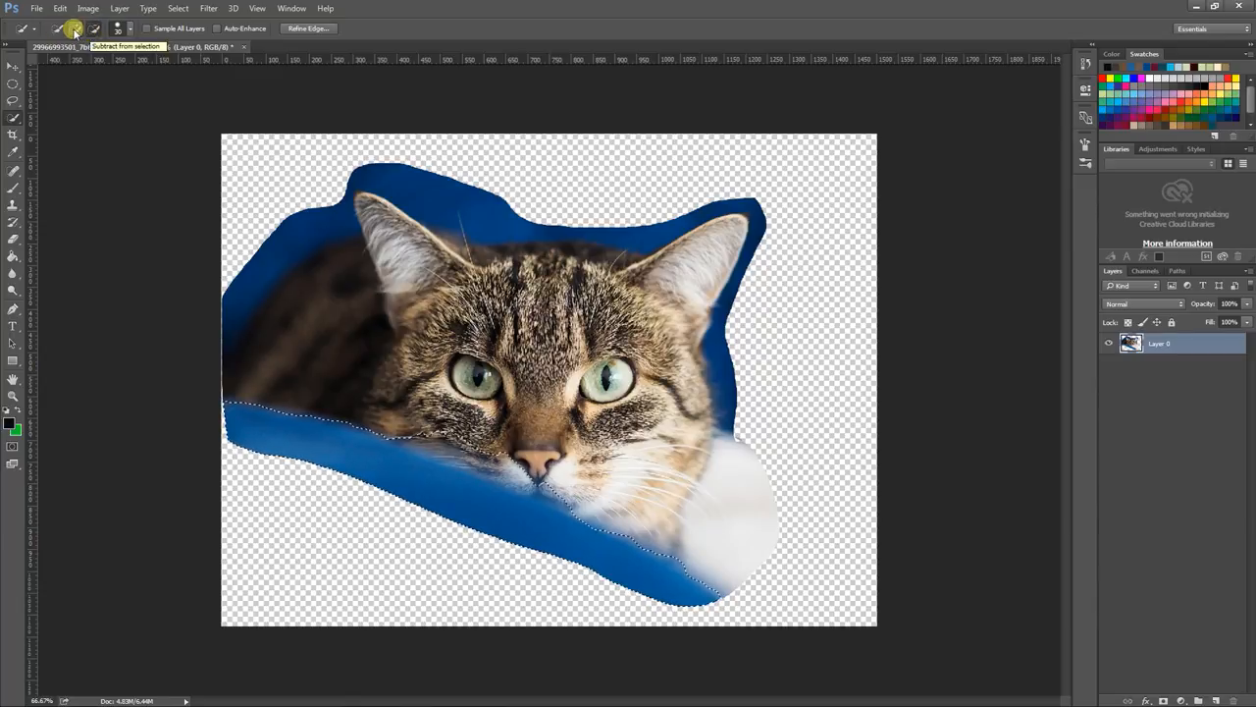
mouse_move(428, 413)
mouse_down()
mouse_move(445, 452)
mouse_move(433, 449)
mouse_move(563, 503)
mouse_move(385, 436)
mouse_move(468, 451)
mouse_move(612, 505)
mouse_move(559, 503)
mouse_move(570, 513)
mouse_move(671, 536)
mouse_move(453, 484)
mouse_move(484, 458)
mouse_up()
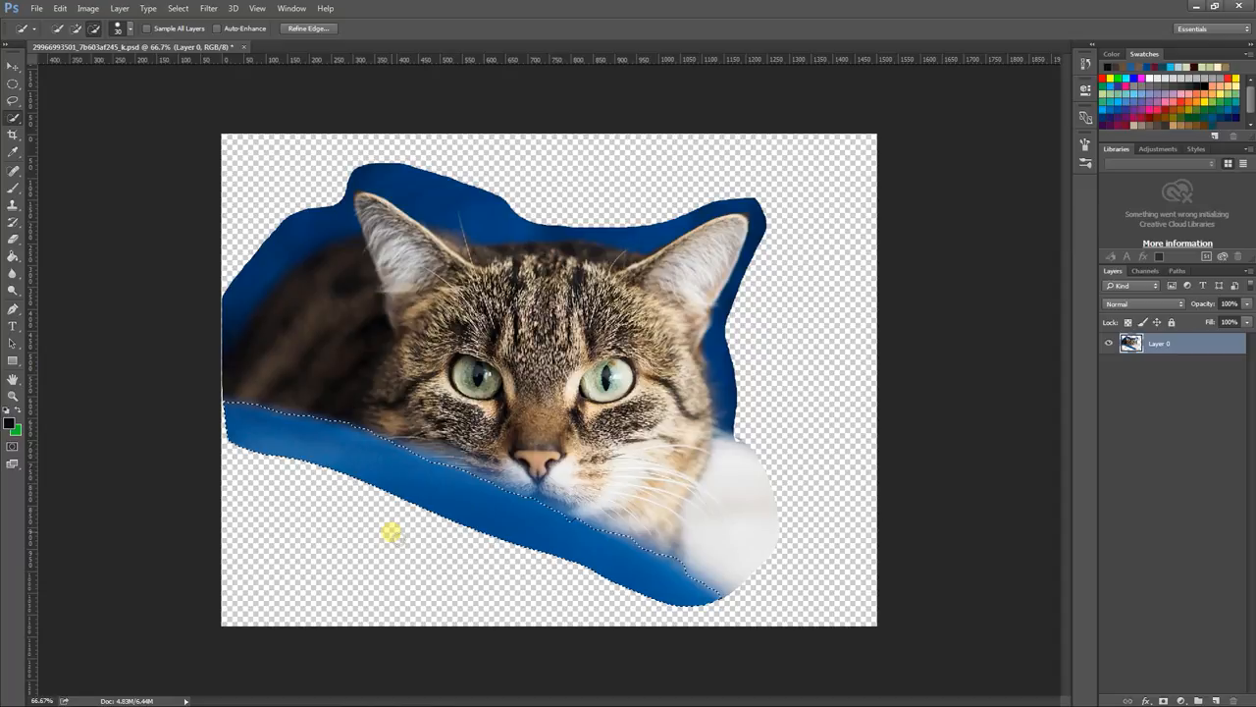
Step: Add the cat's dark body and the blue area behind it to the quick selection, and deselect
click(76, 27)
mouse_move(235, 321)
mouse_down()
mouse_move(314, 249)
mouse_move(225, 323)
mouse_move(379, 330)
mouse_up()
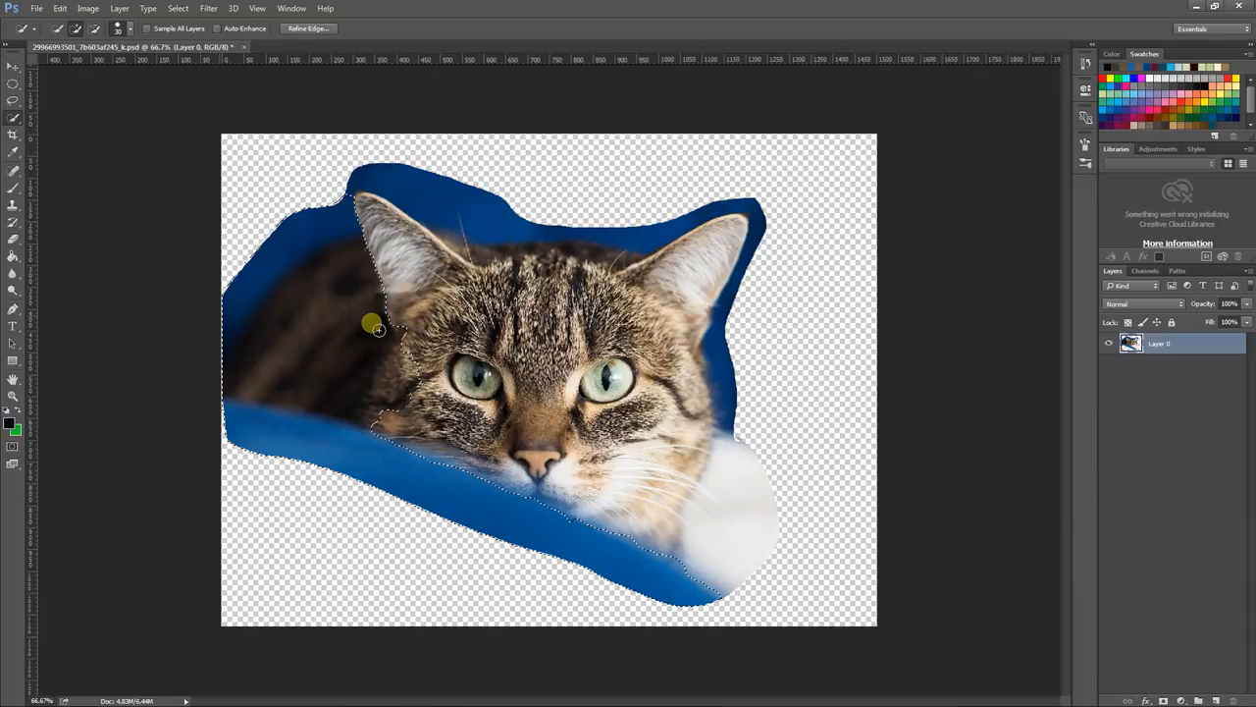
key(ctrl+d)
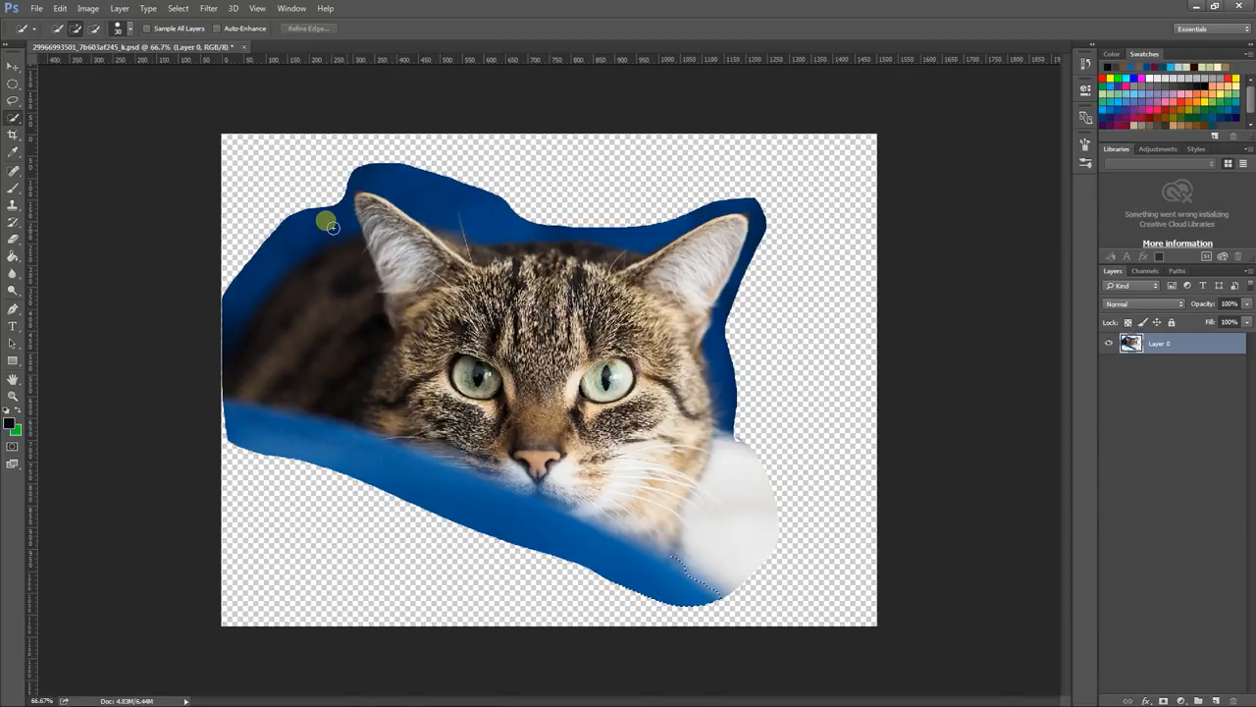
Step: Quick-select the blue area above the cat's back, preview it in Refine Edge, cancel the dialog and deselect
mouse_move(306, 220)
mouse_down()
mouse_move(250, 300)
mouse_move(298, 249)
mouse_up()
mouse_move(297, 251)
mouse_down()
mouse_move(275, 258)
mouse_move(323, 239)
mouse_up()
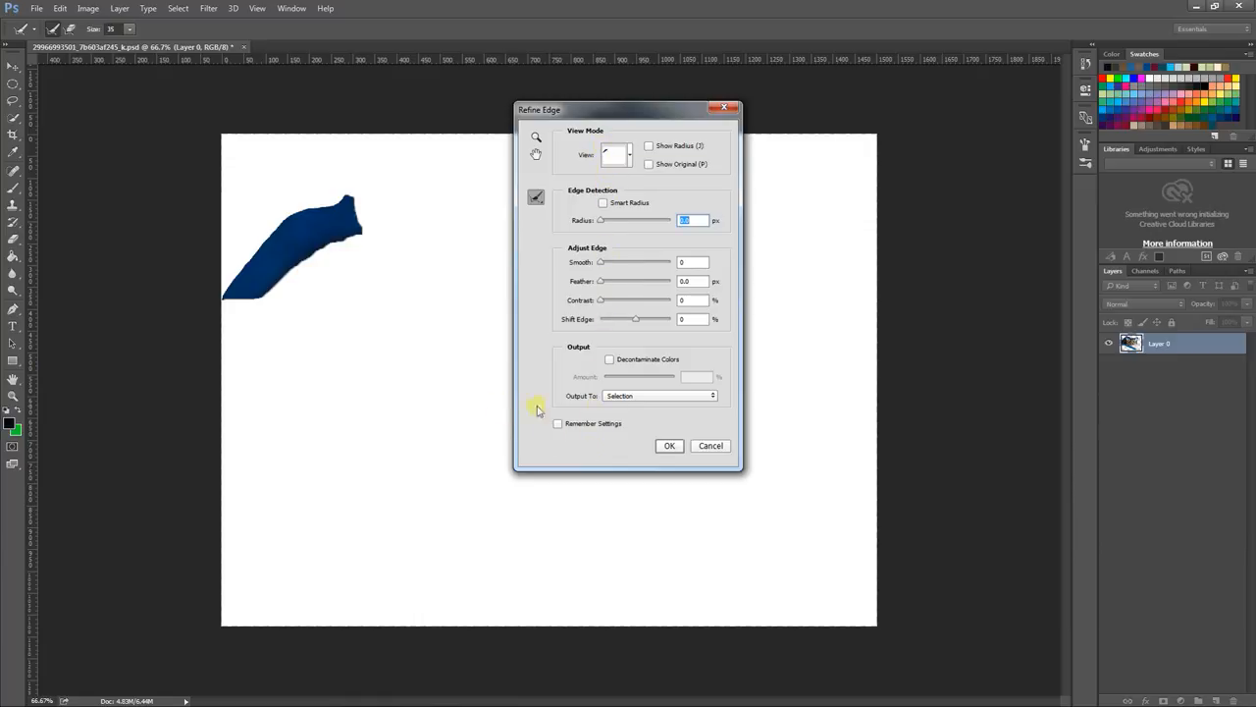
click(711, 445)
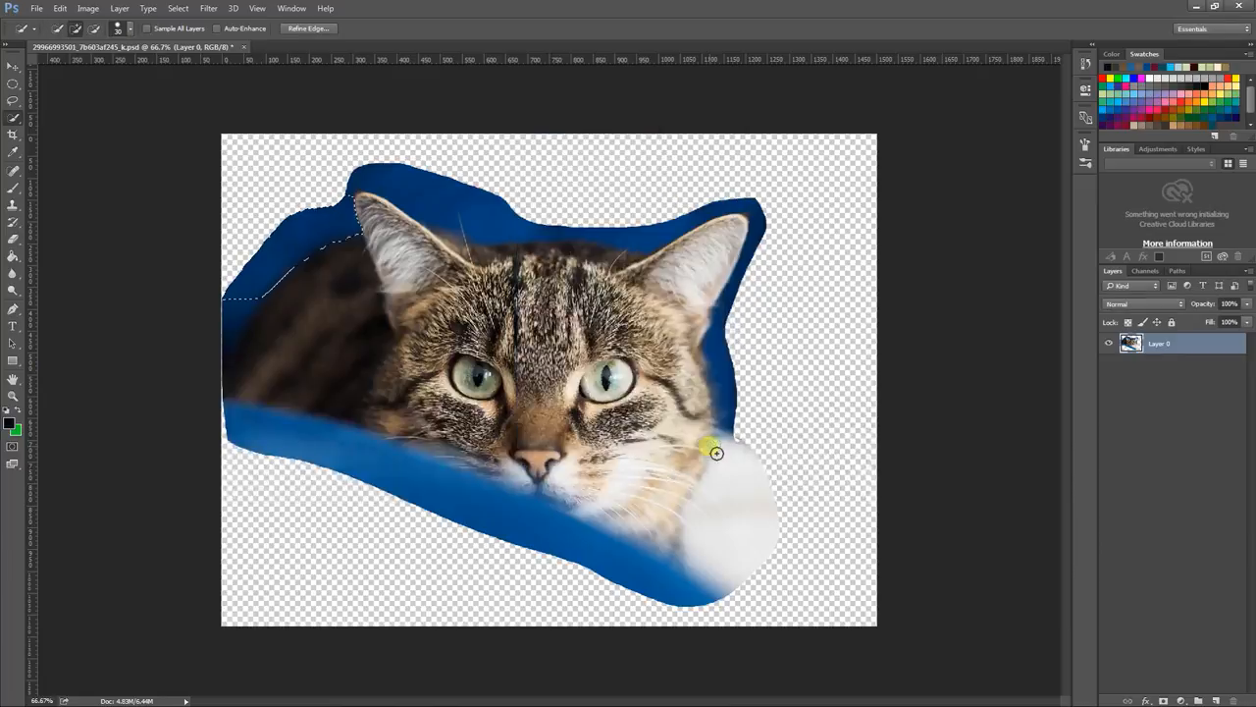
key(ctrl+d)
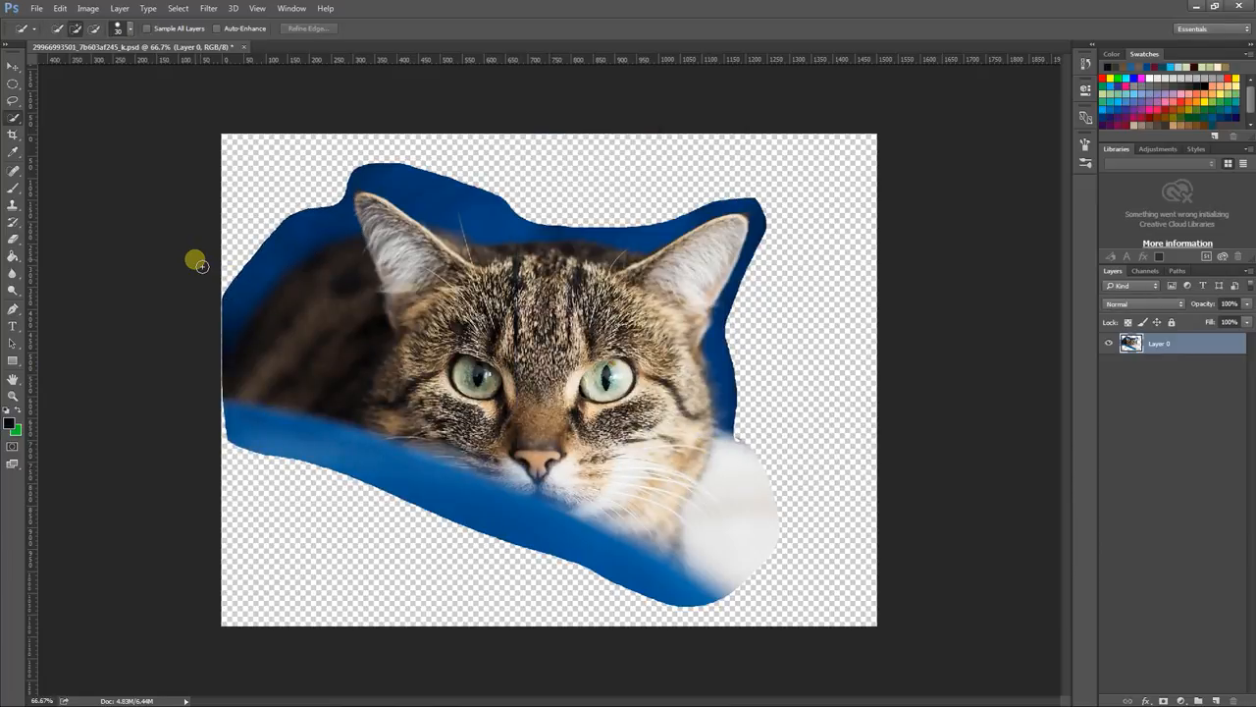
Step: Switch to the Magic Wand tool and sample the blue blanket below the cat
drag(12, 117, 51, 131)
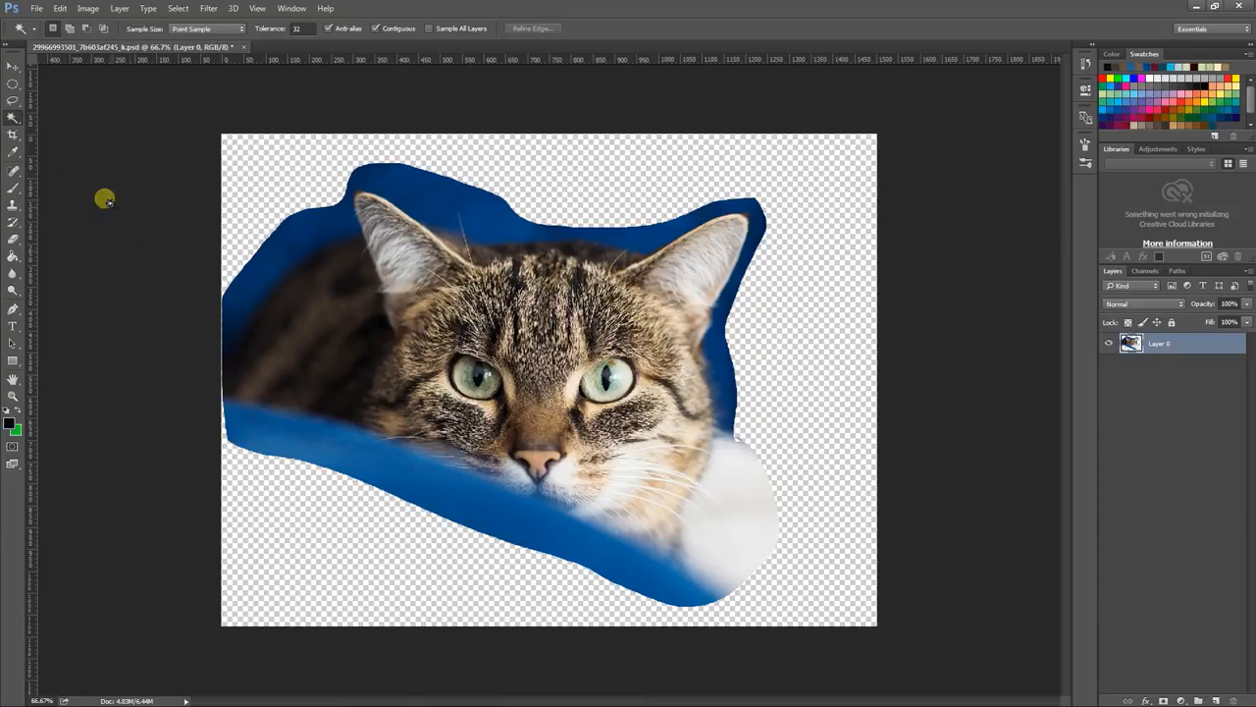
click(17, 118)
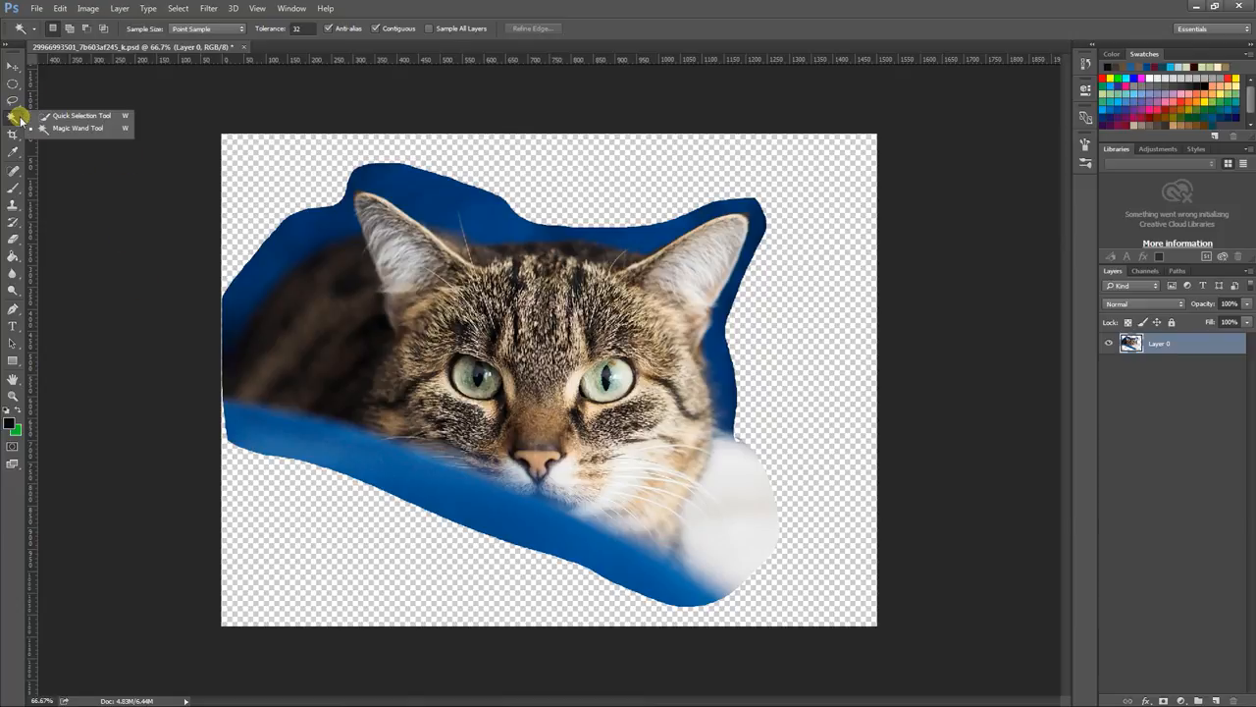
click(218, 218)
click(385, 474)
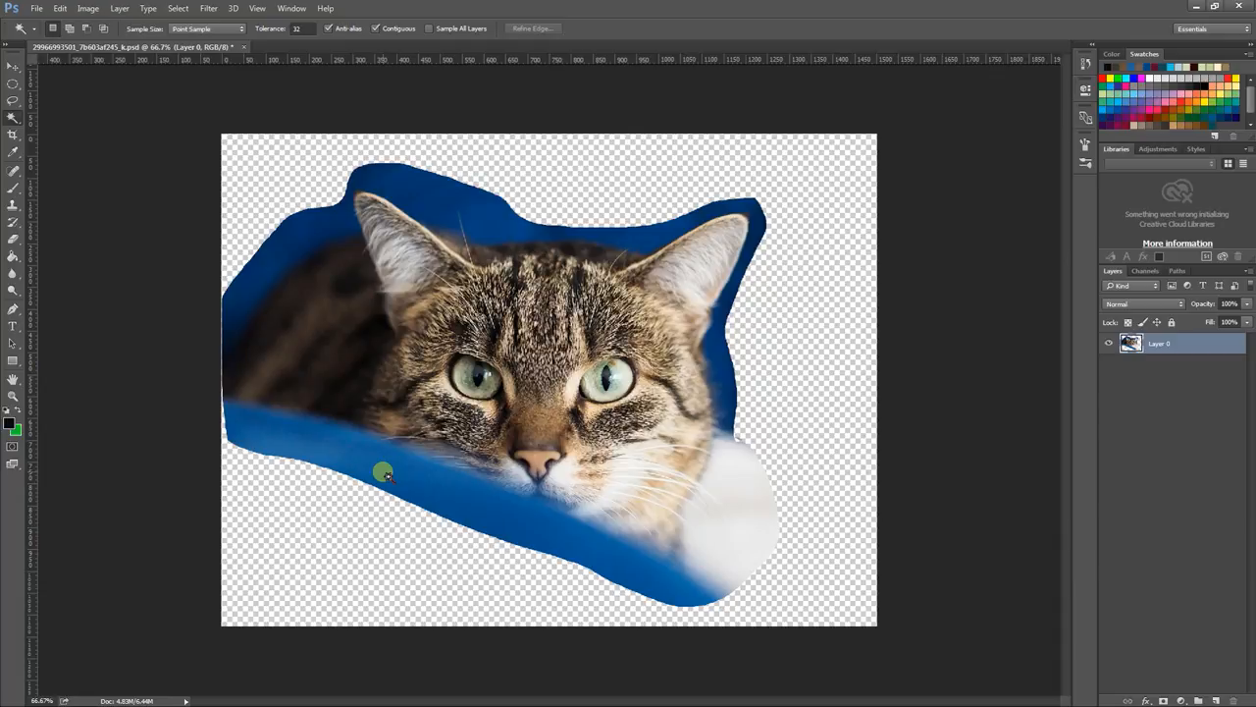
Step: Set the Magic Wand tolerance to 80 and sample the lower blanket, the upper blue background and the cat's dark body in turn
click(299, 27)
text(80)
click(454, 480)
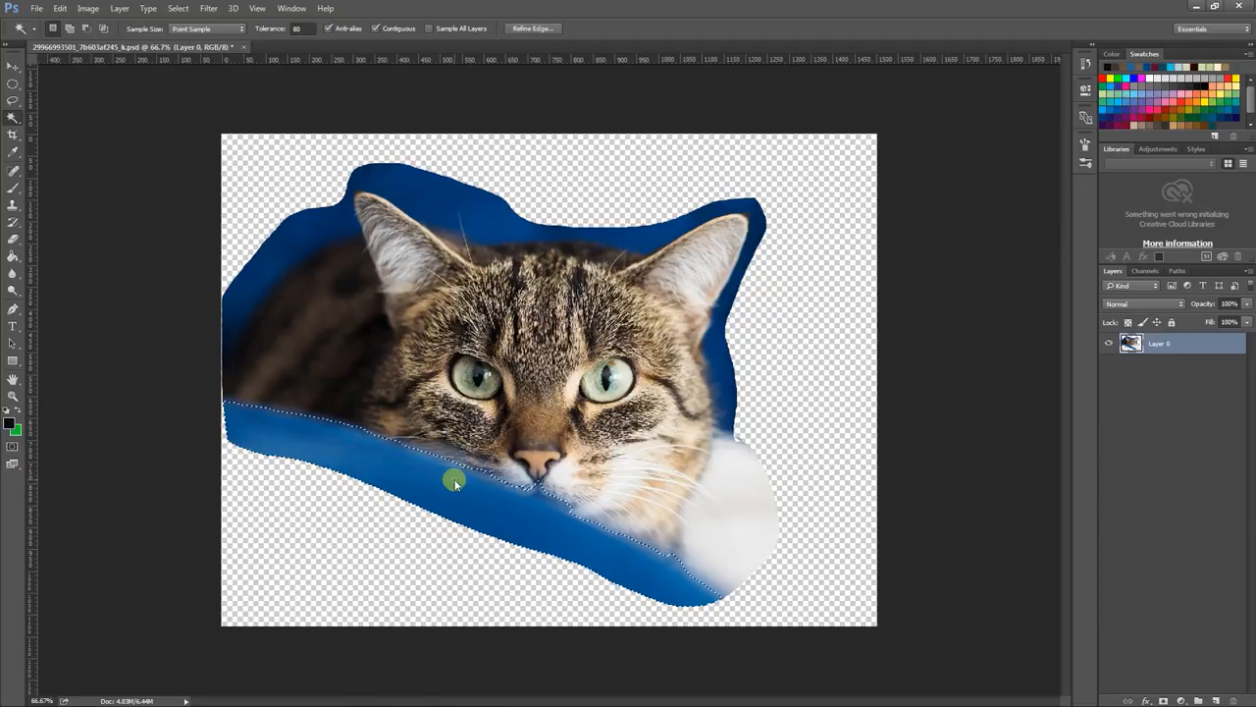
click(307, 230)
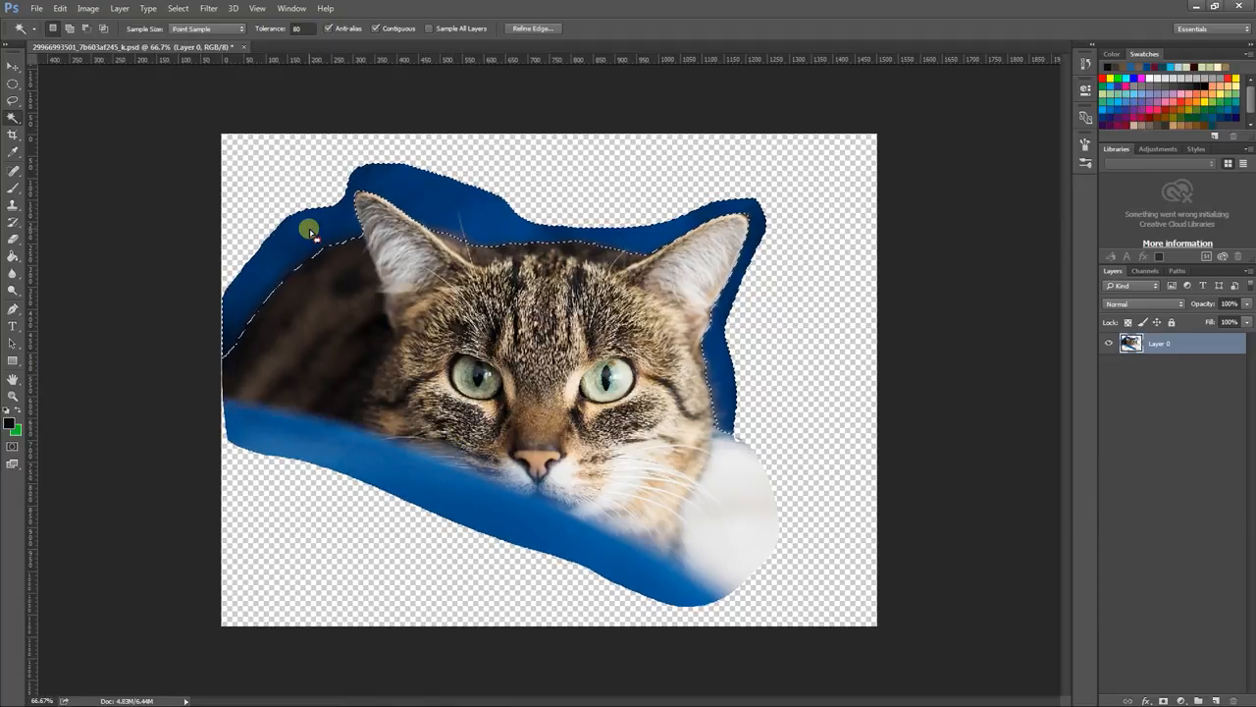
click(334, 315)
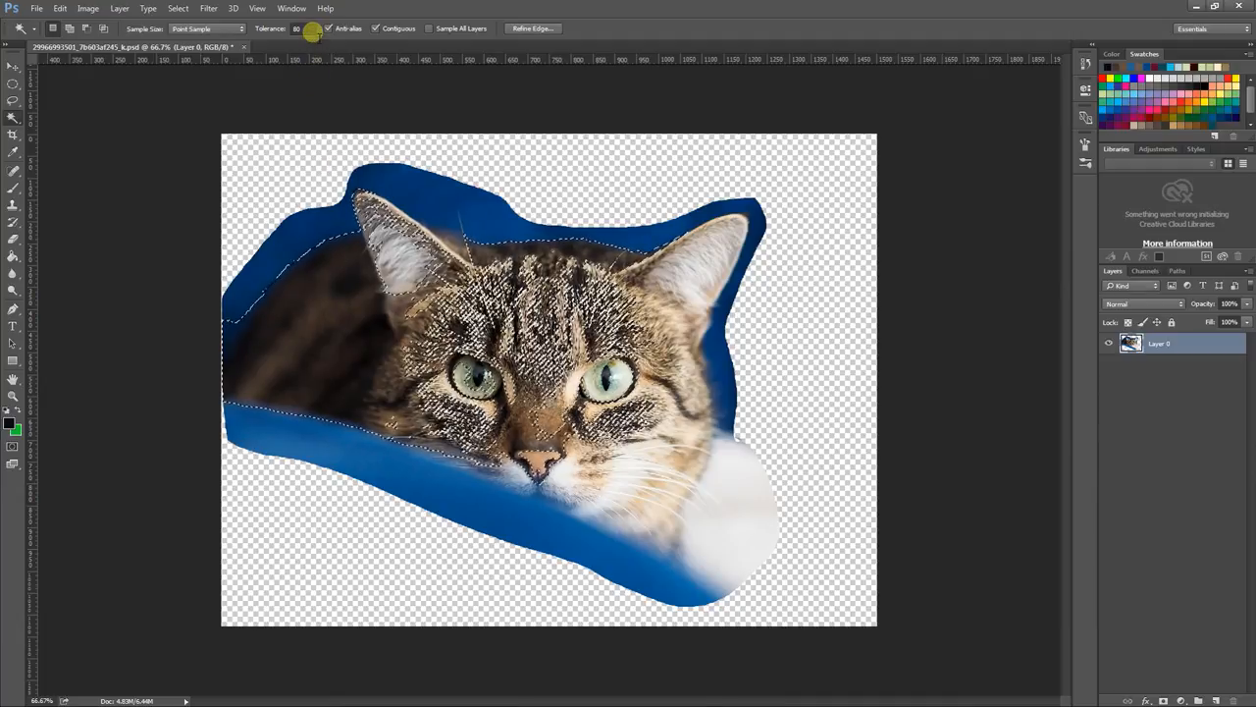
Step: Set the Magic Wand tolerance to 10, sample several patches of the cat's fur, and deselect
click(282, 28)
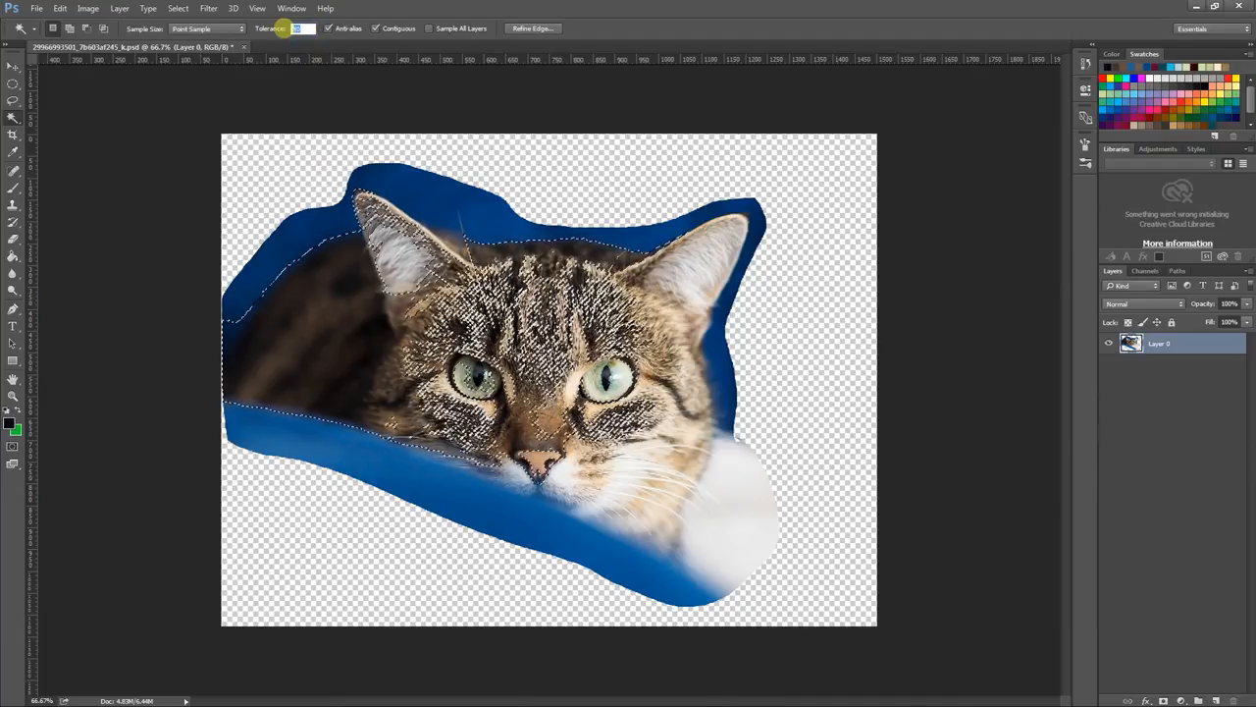
text(10)
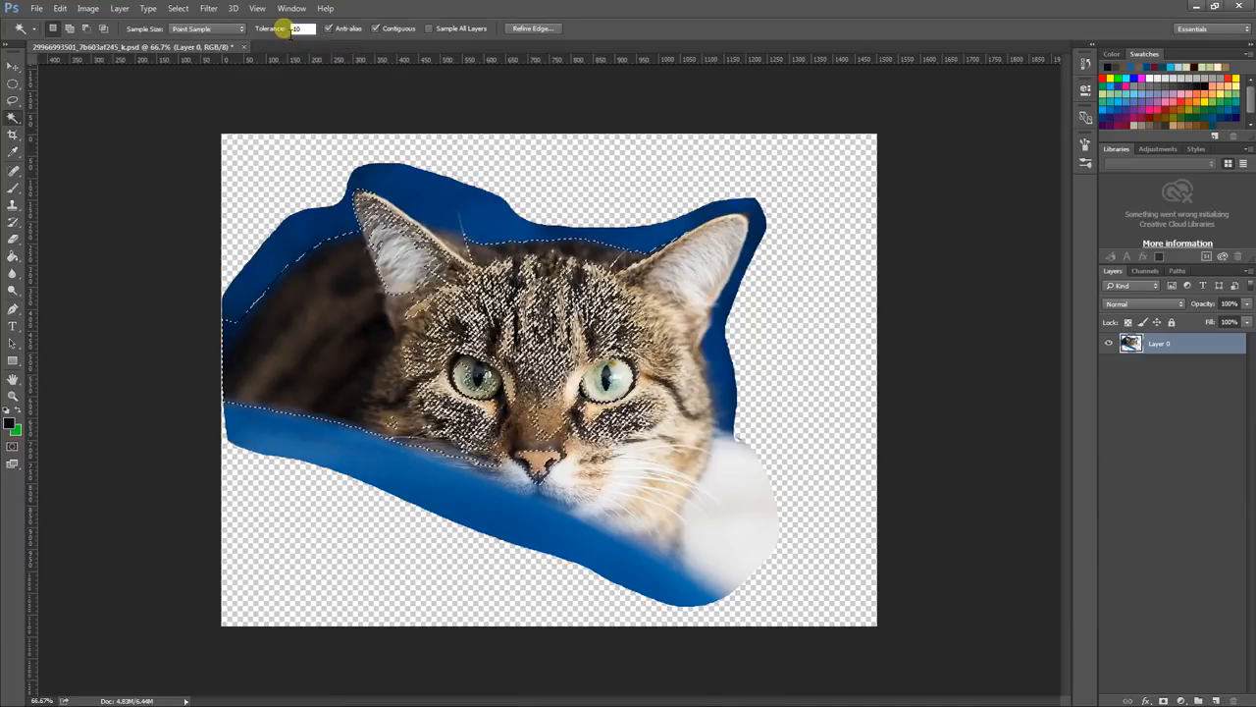
key(ctrl+d)
click(363, 354)
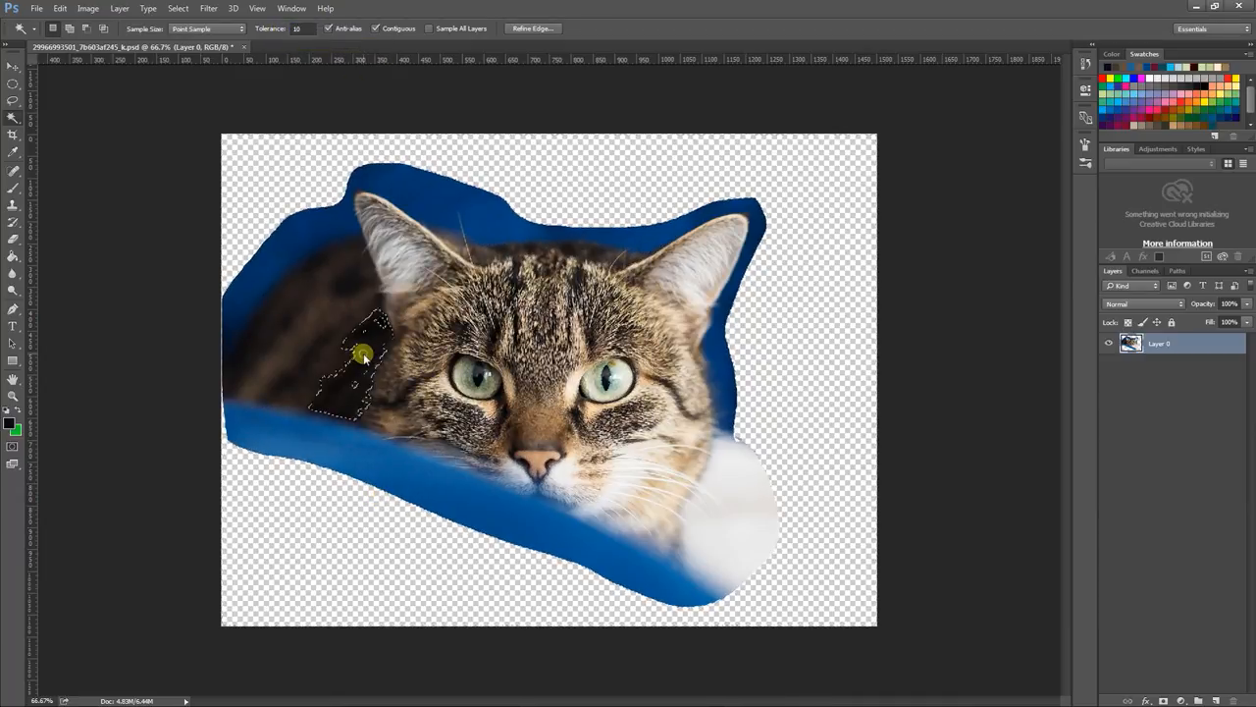
click(291, 283)
click(359, 353)
click(433, 324)
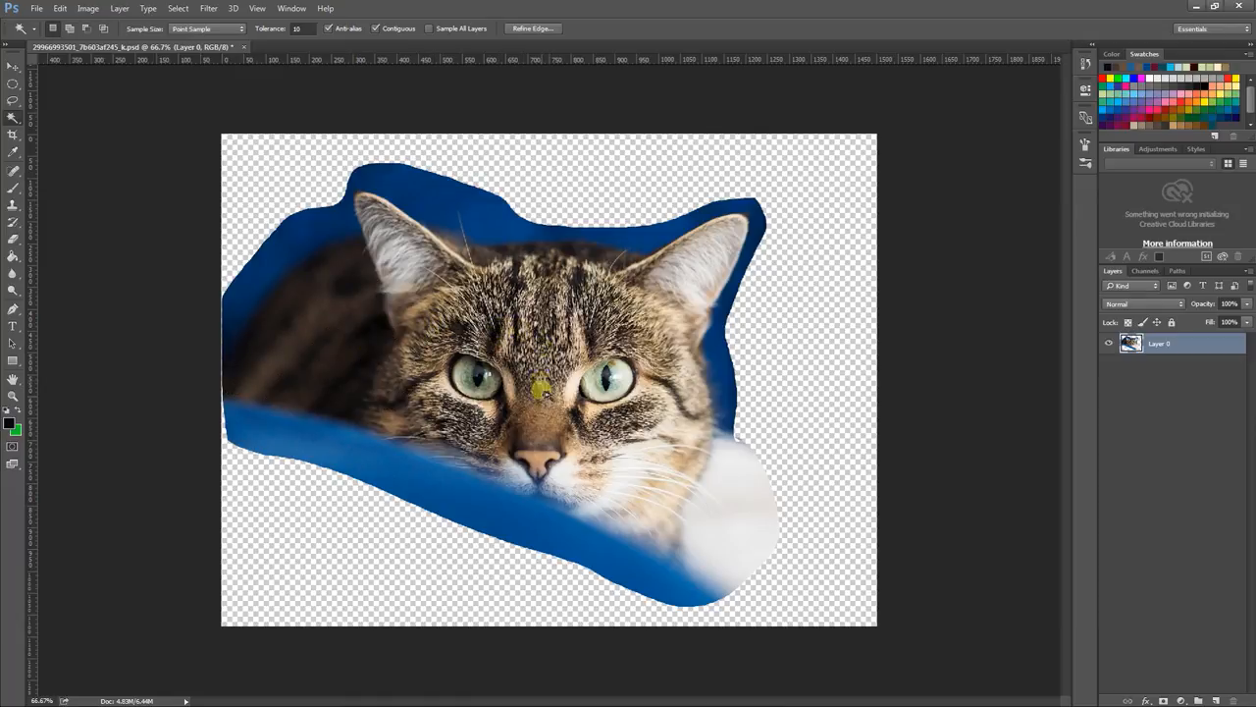
click(292, 330)
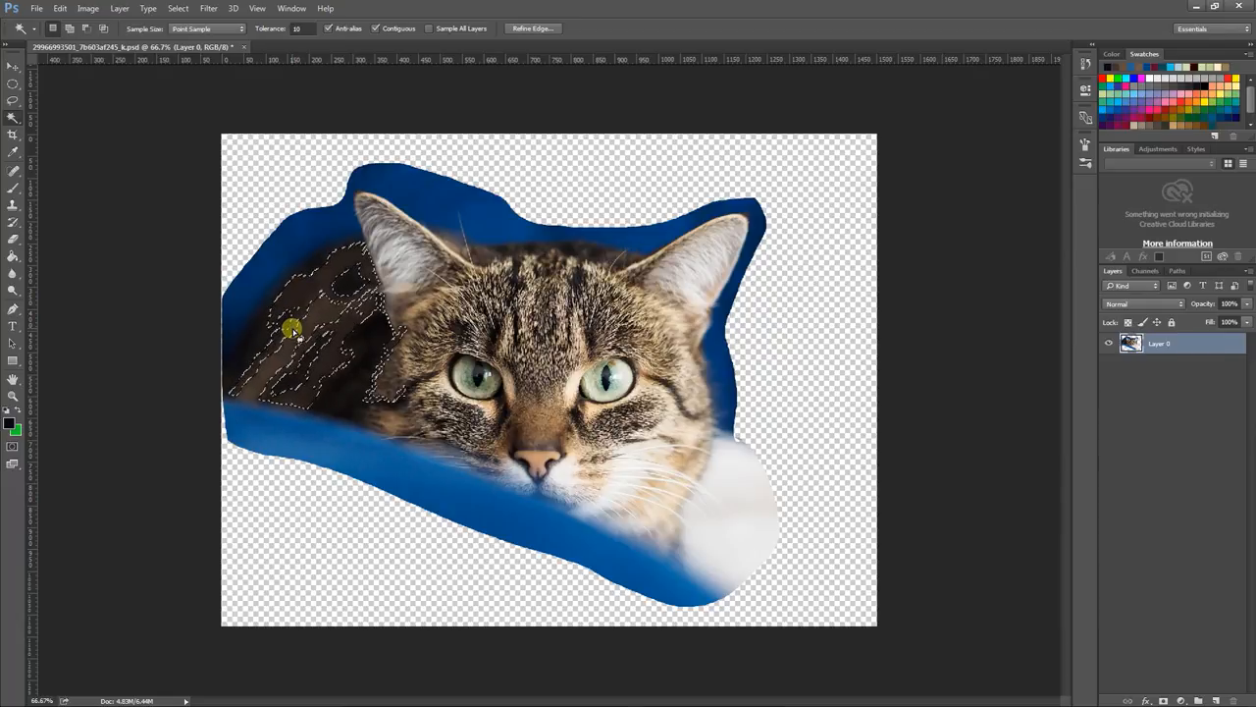
key(ctrl+d)
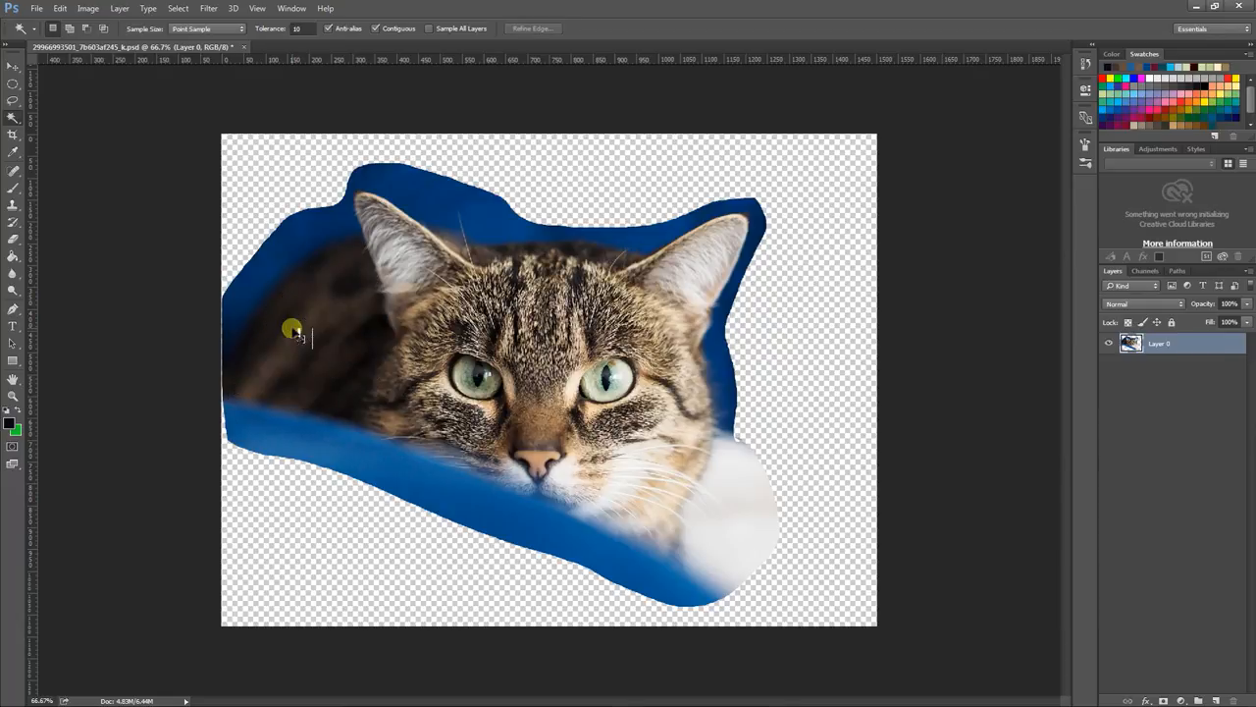
Step: Turn off Contiguous for the Magic Wand and sample the upper blue background and the lower blanket
click(402, 30)
click(319, 227)
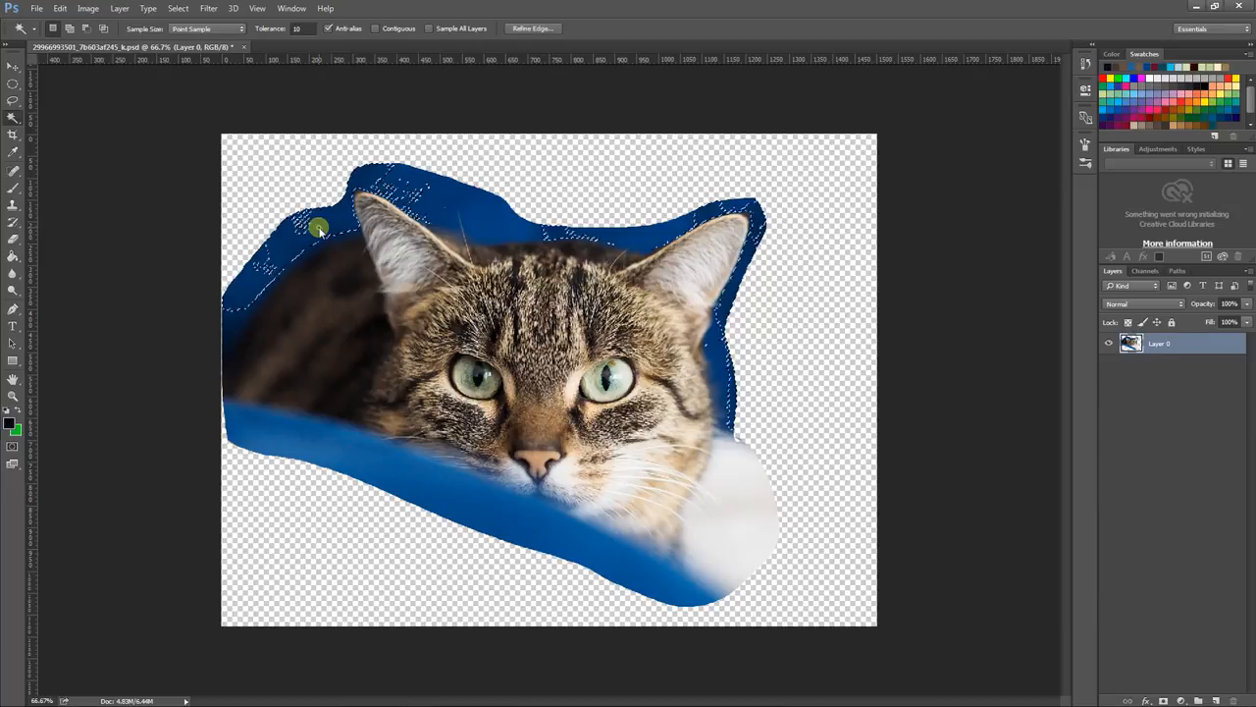
click(464, 215)
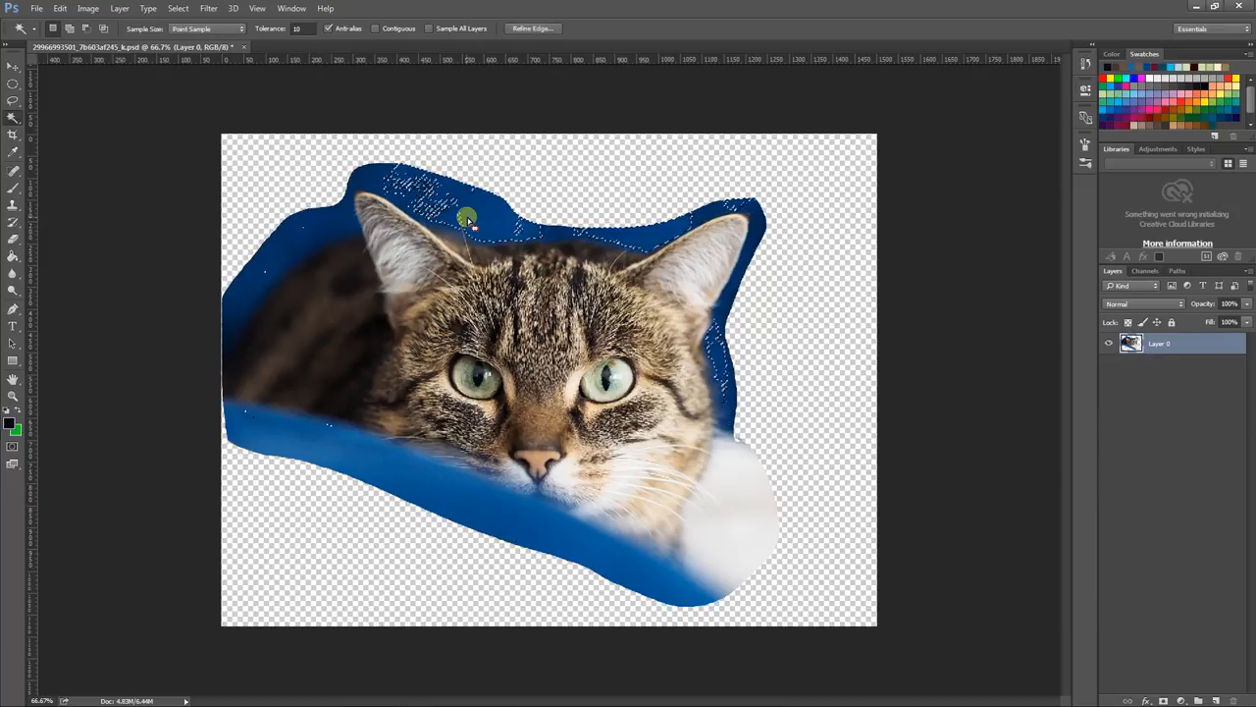
click(319, 454)
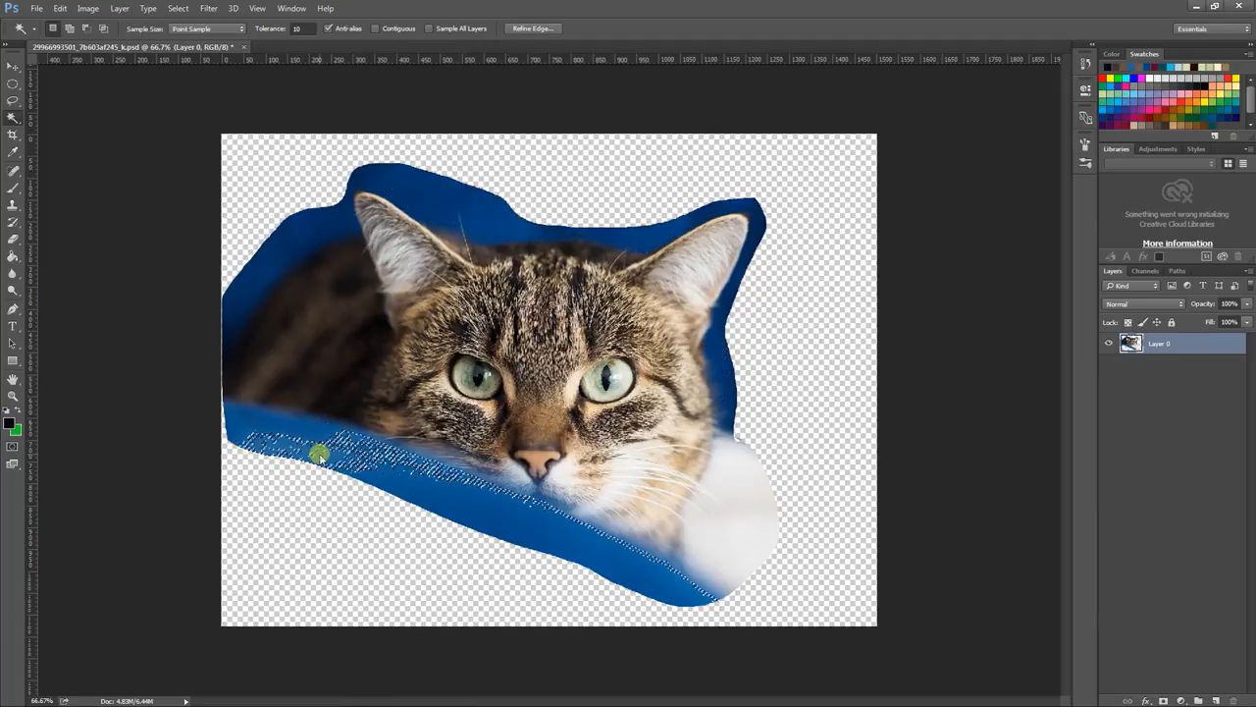
Step: Set the Magic Wand tolerance to 50 and select the blue areas by sampling the lower blanket
click(304, 28)
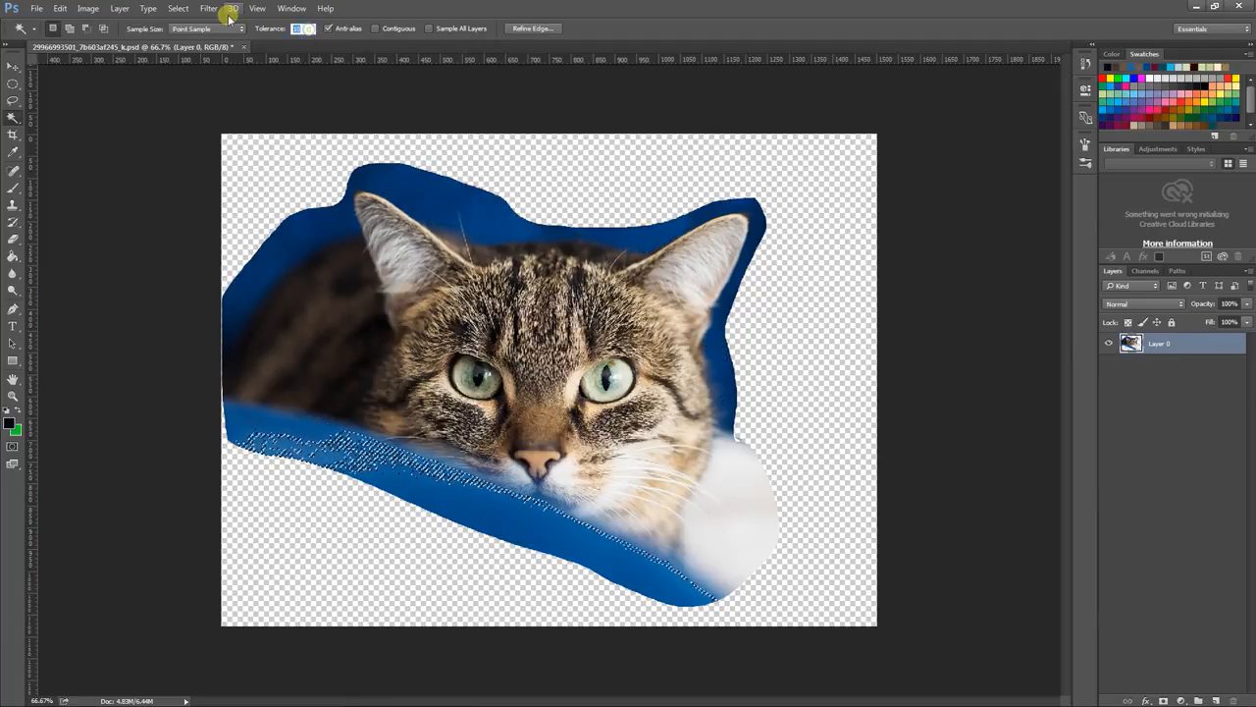
text(50)
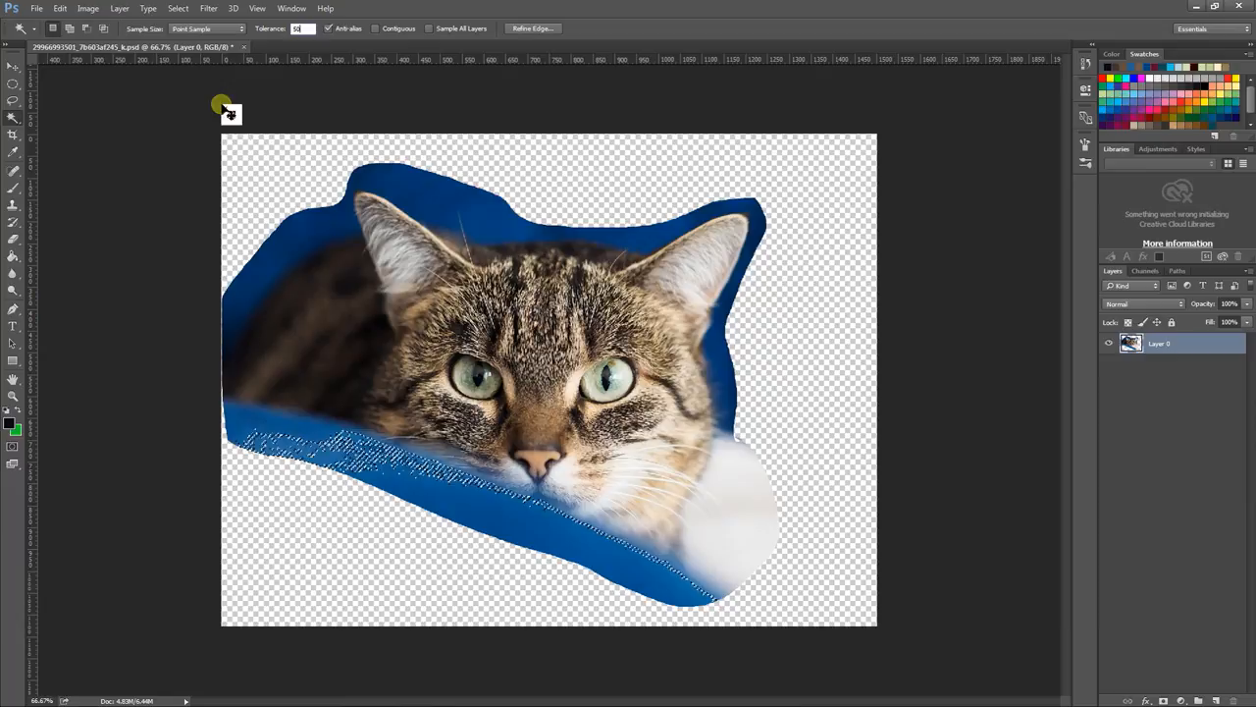
click(264, 422)
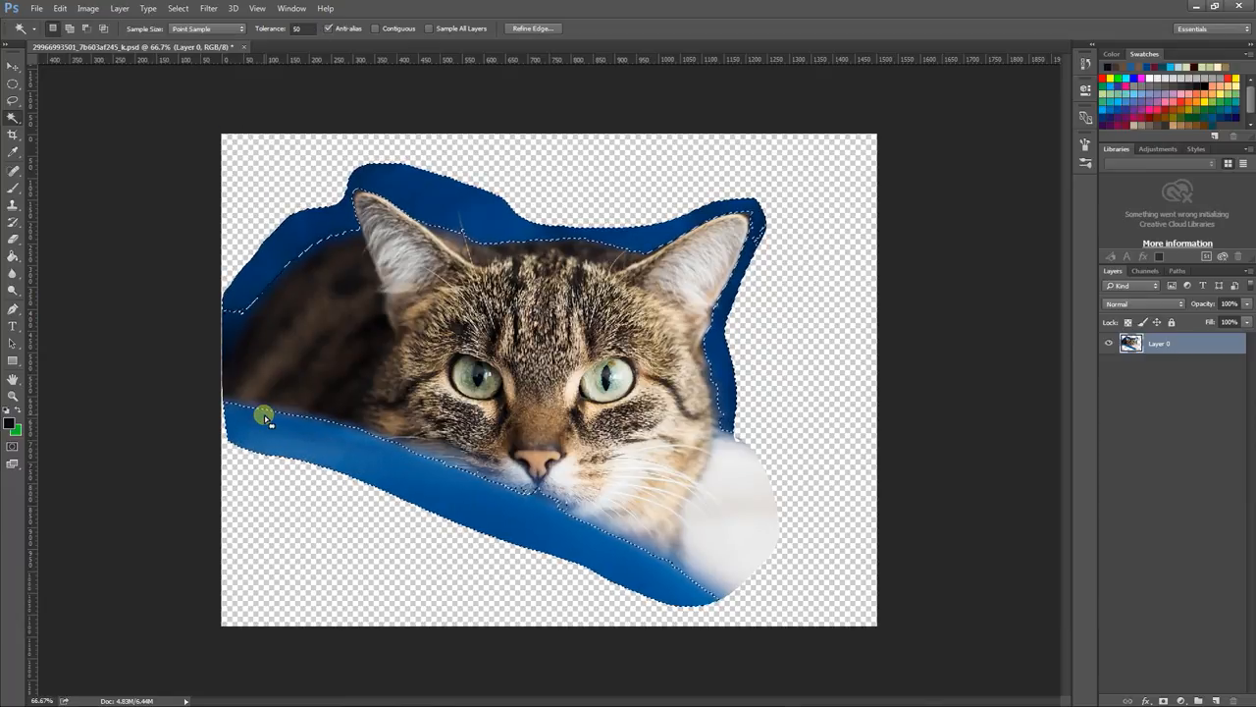
Step: Try sampling the cat's right-hand eye with the Magic Wand, including undoing the last selection change
click(610, 380)
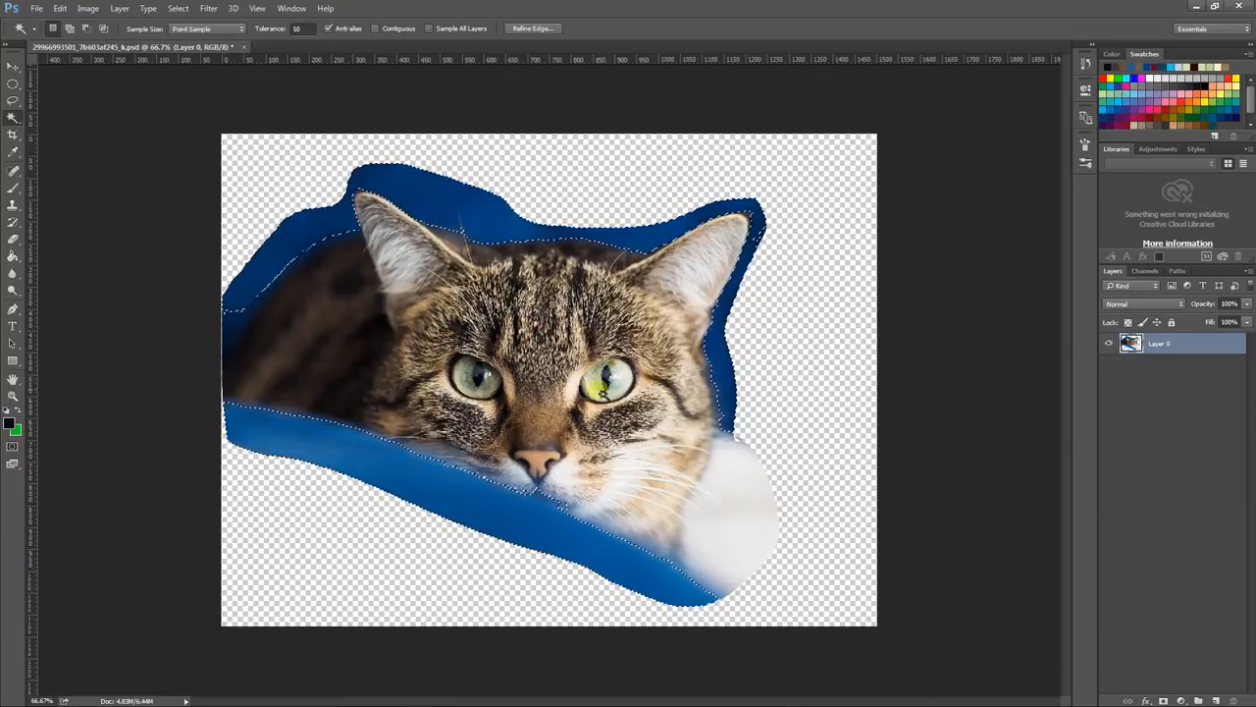
key(ctrl+z)
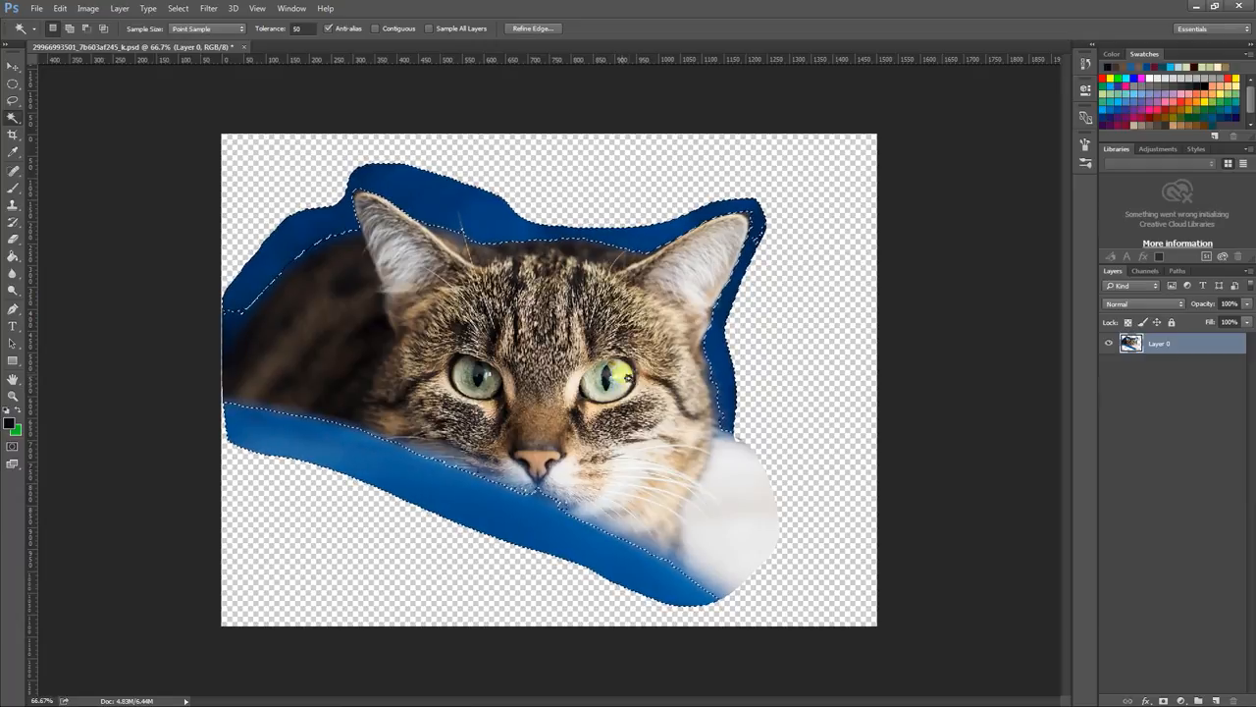
click(602, 398)
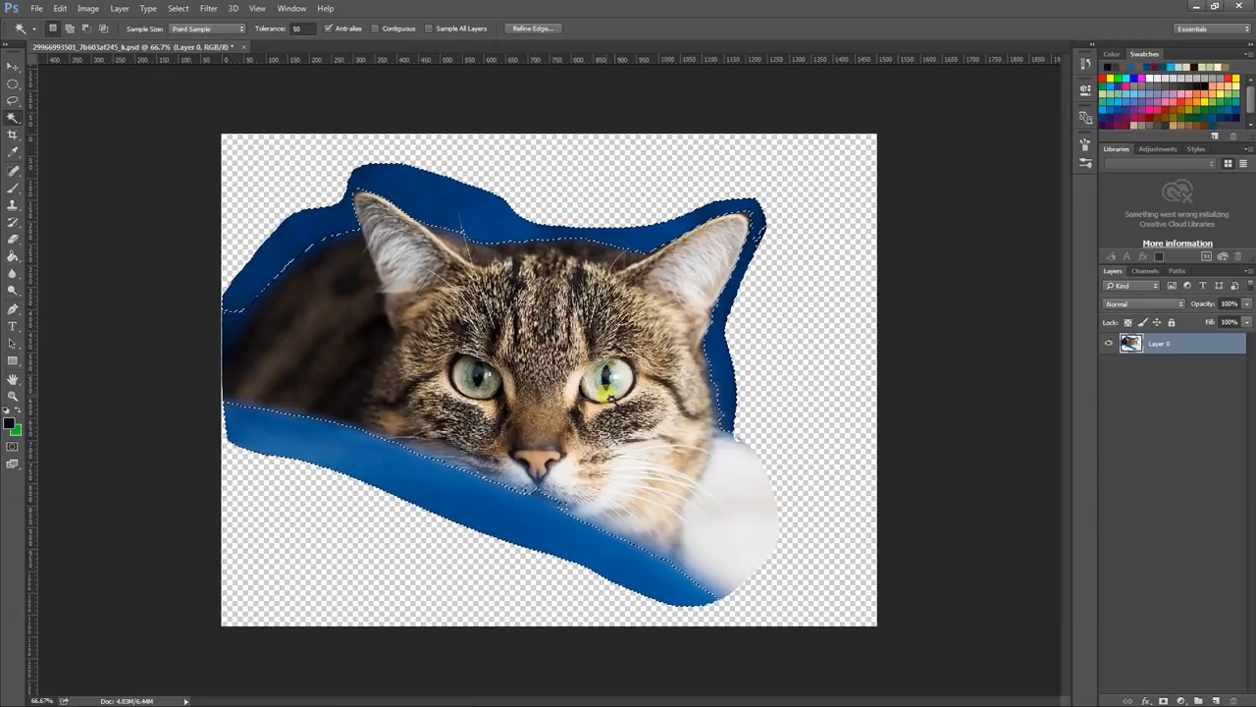
Step: Turn on Contiguous for the Magic Wand, select the blue areas above and below the cat, delete them, and deselect
key(ctrl+d)
click(399, 29)
click(380, 468)
key(shift)
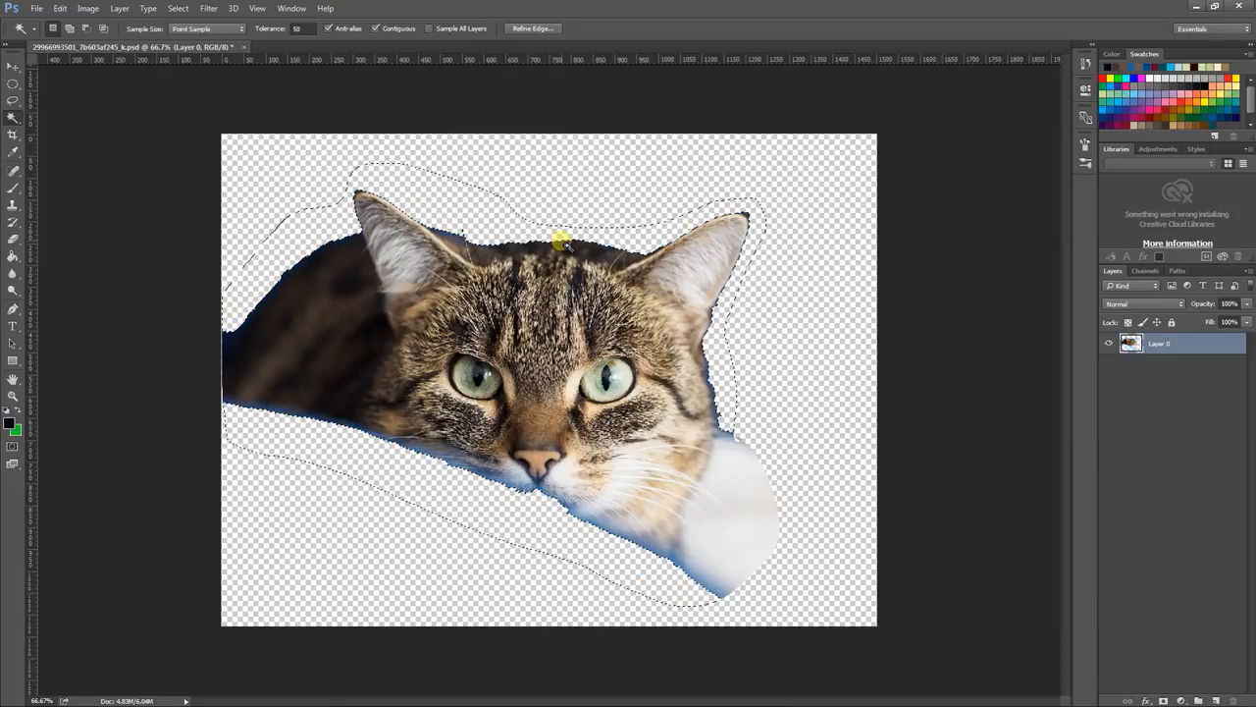
key(ctrl+d)
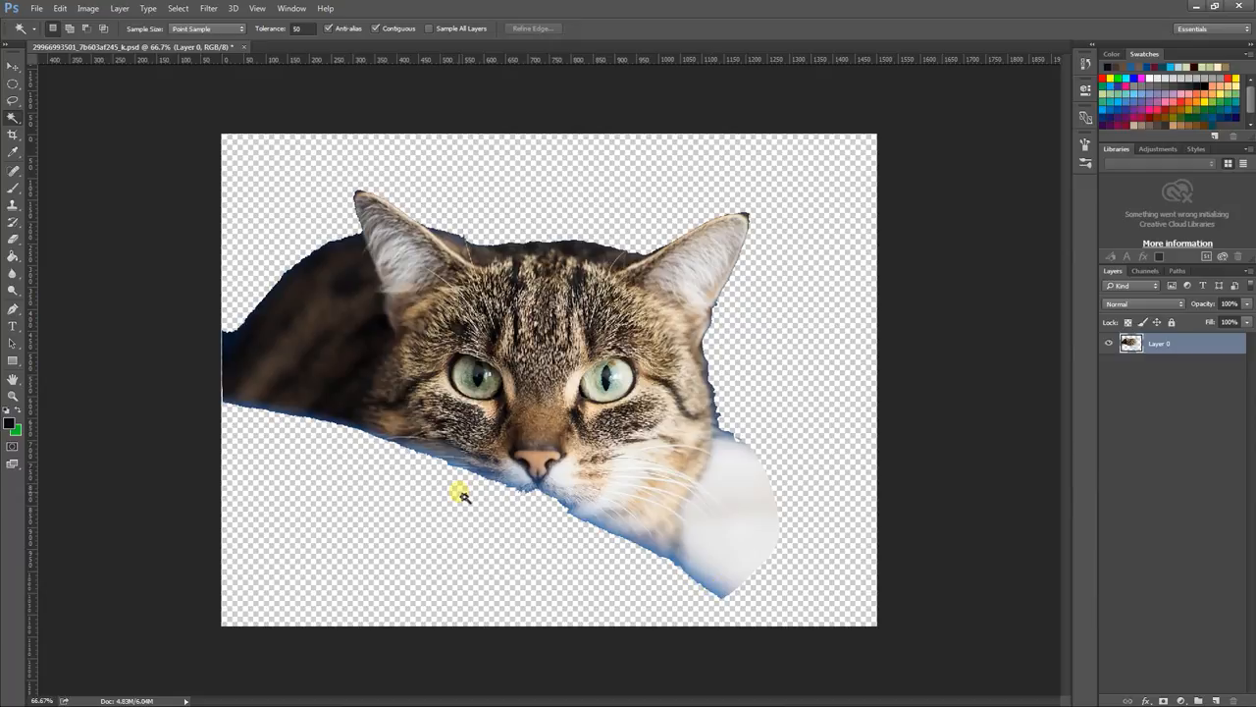
Step: Examine the cut-out edges closely below the cat's chin and along its back and ear
key(ctrl+plus)
key(ctrl+plus)
drag(447, 540, 578, 343)
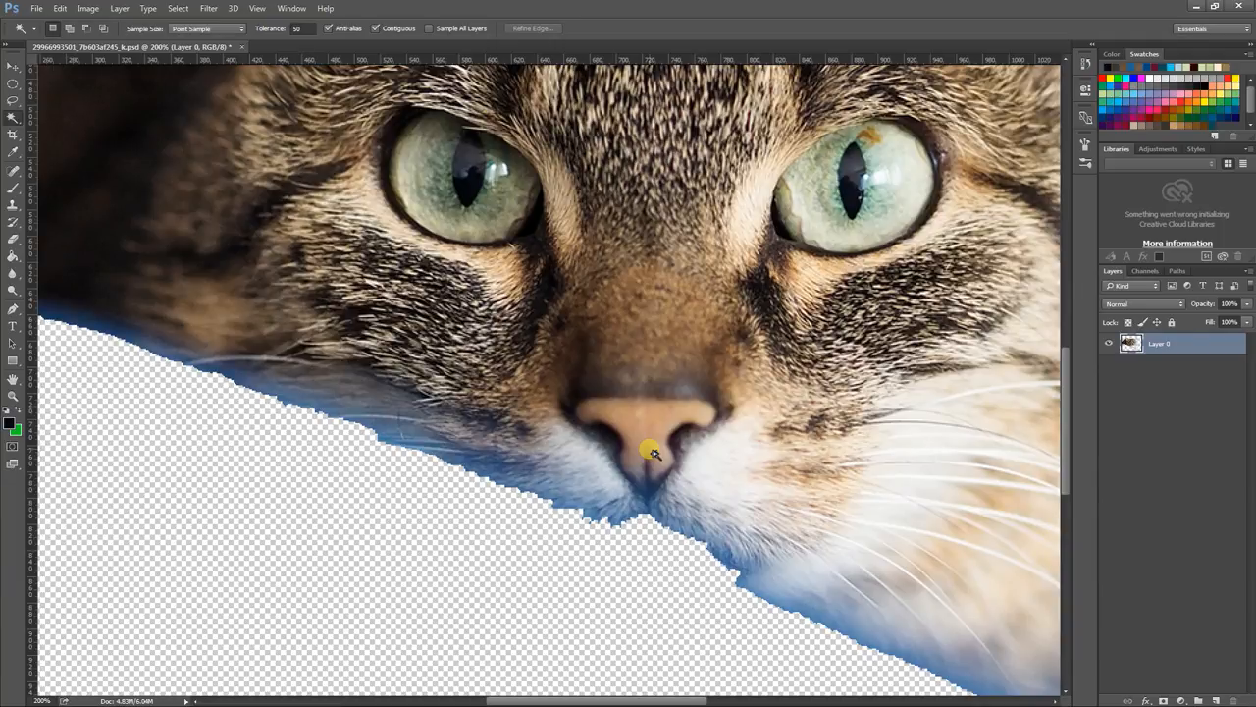
drag(282, 556, 444, 564)
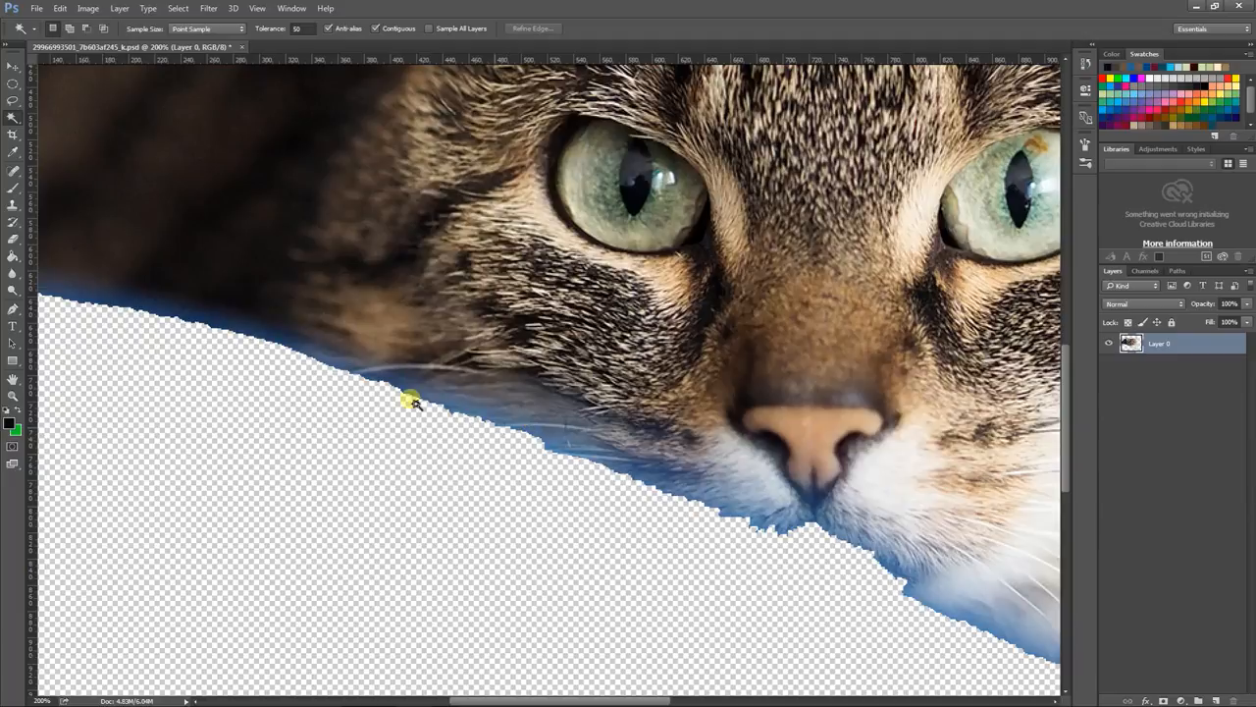
key(ctrl+minus)
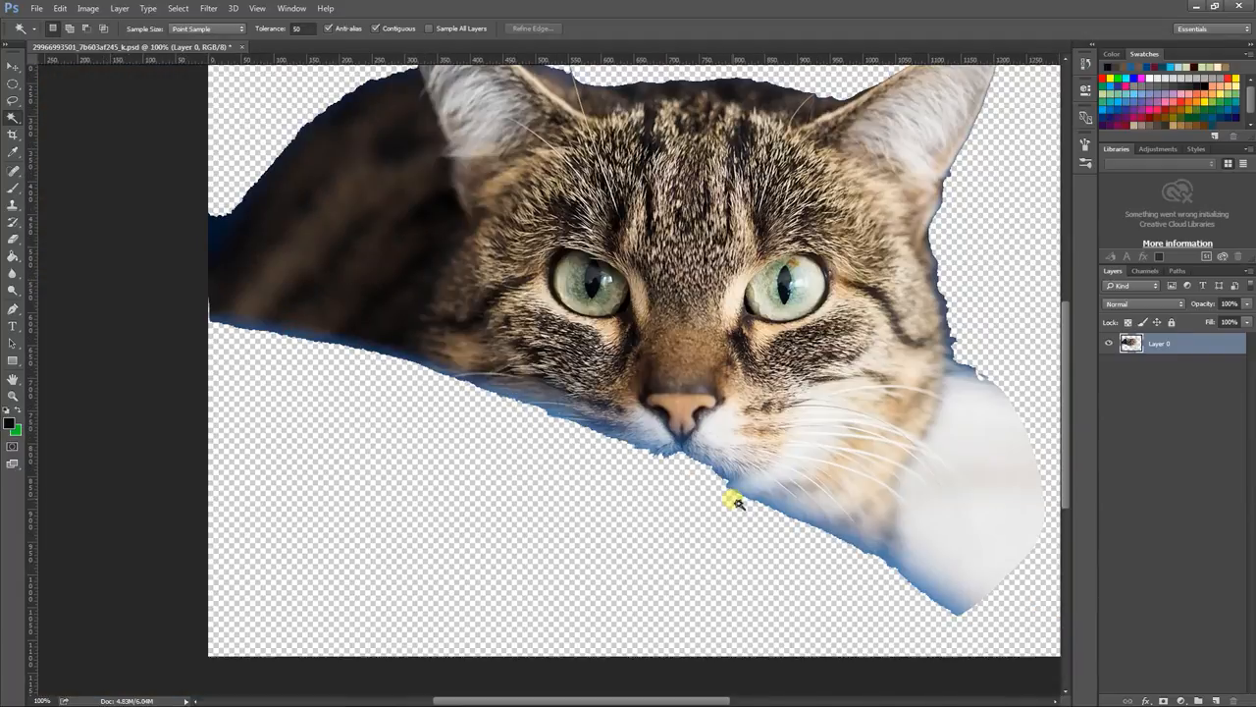
drag(783, 461, 743, 546)
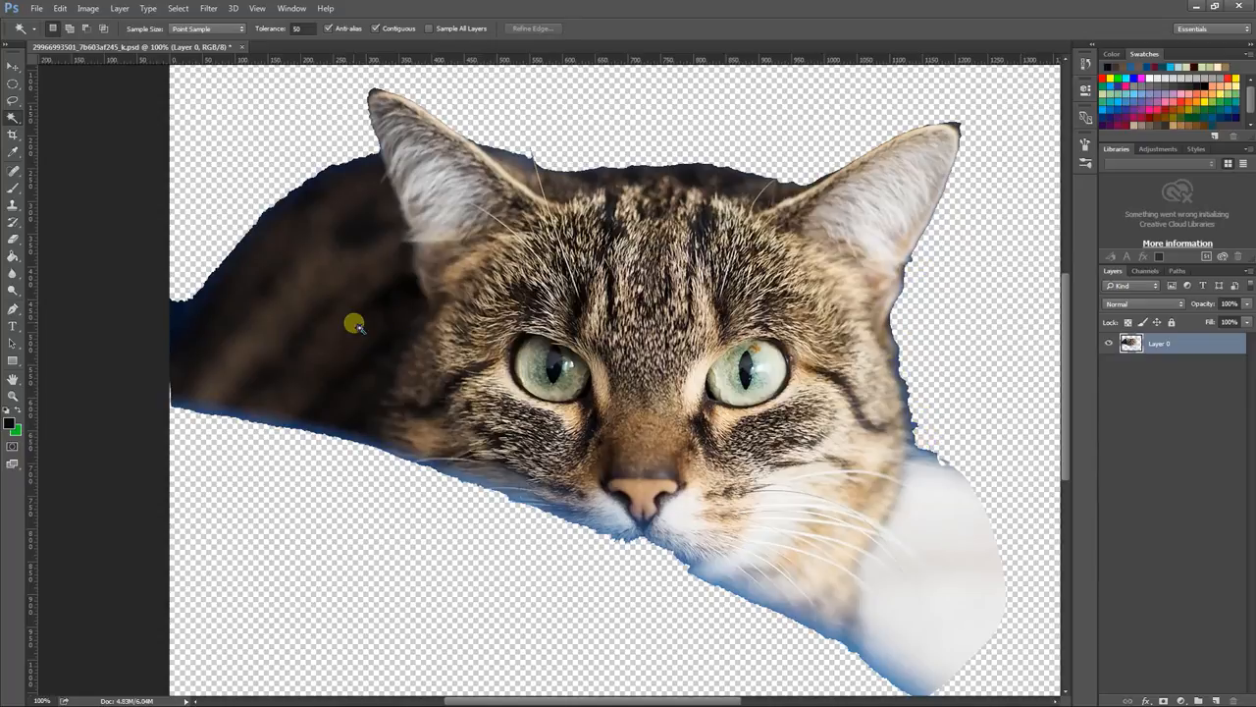
drag(353, 323, 504, 472)
scroll(504, 472, up, 2)
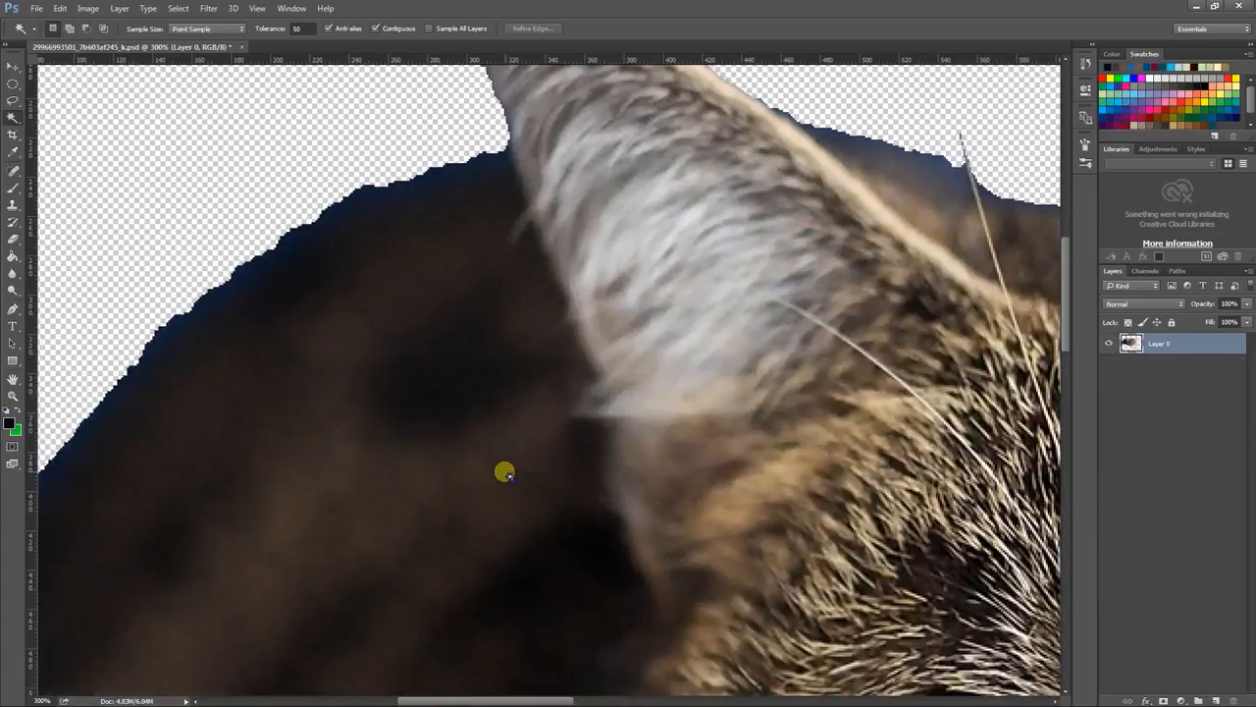
Step: Undo the deselection and deletion to restore the blue areas with their Magic Wand selection
click(485, 165)
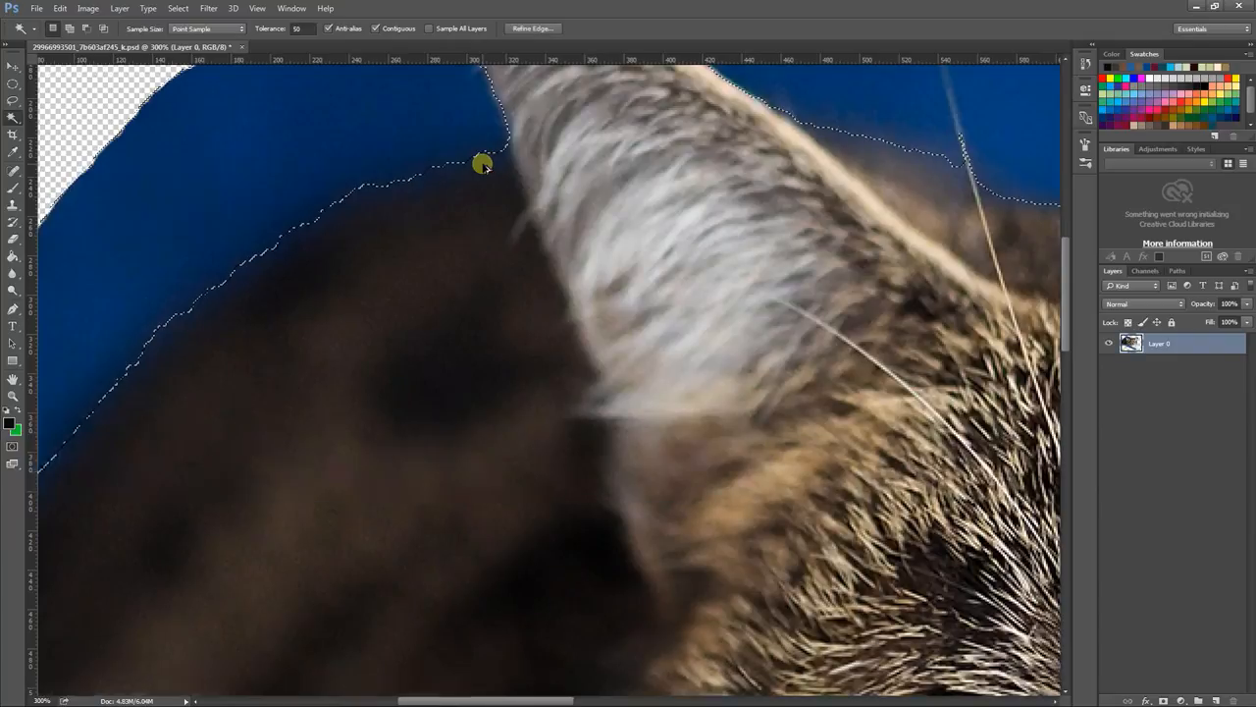
scroll(485, 165, down, 1)
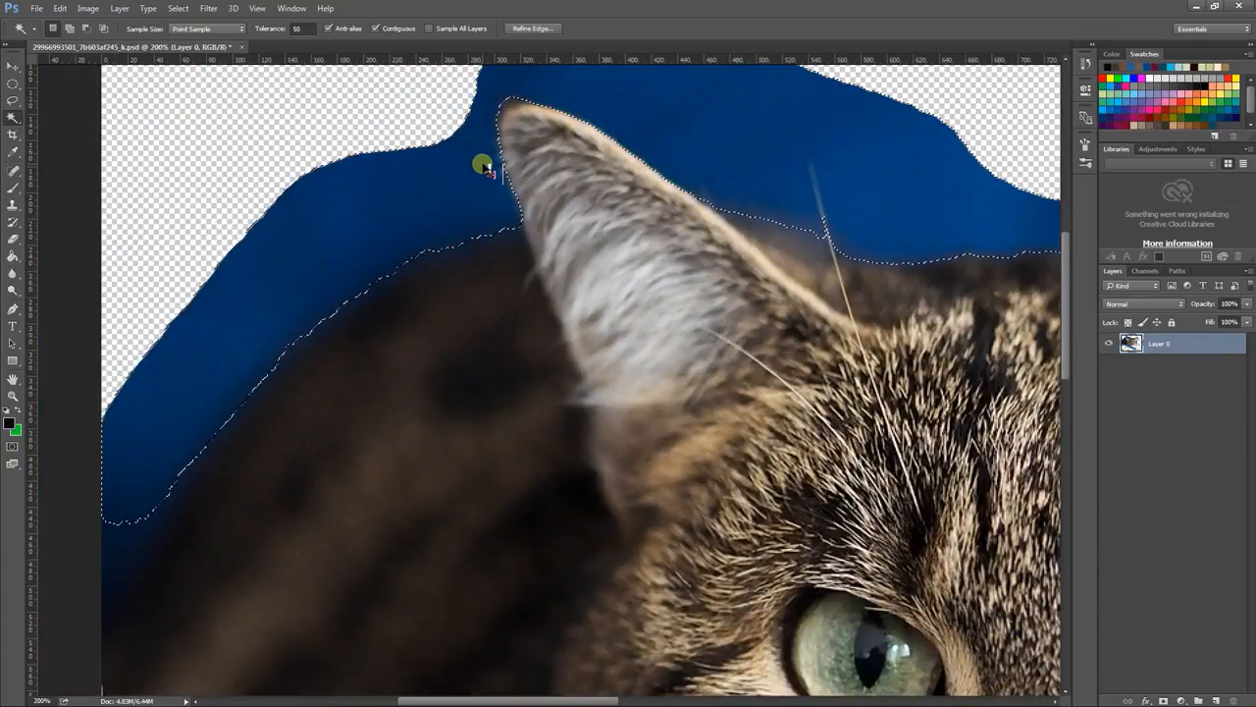
scroll(485, 165, down, 1)
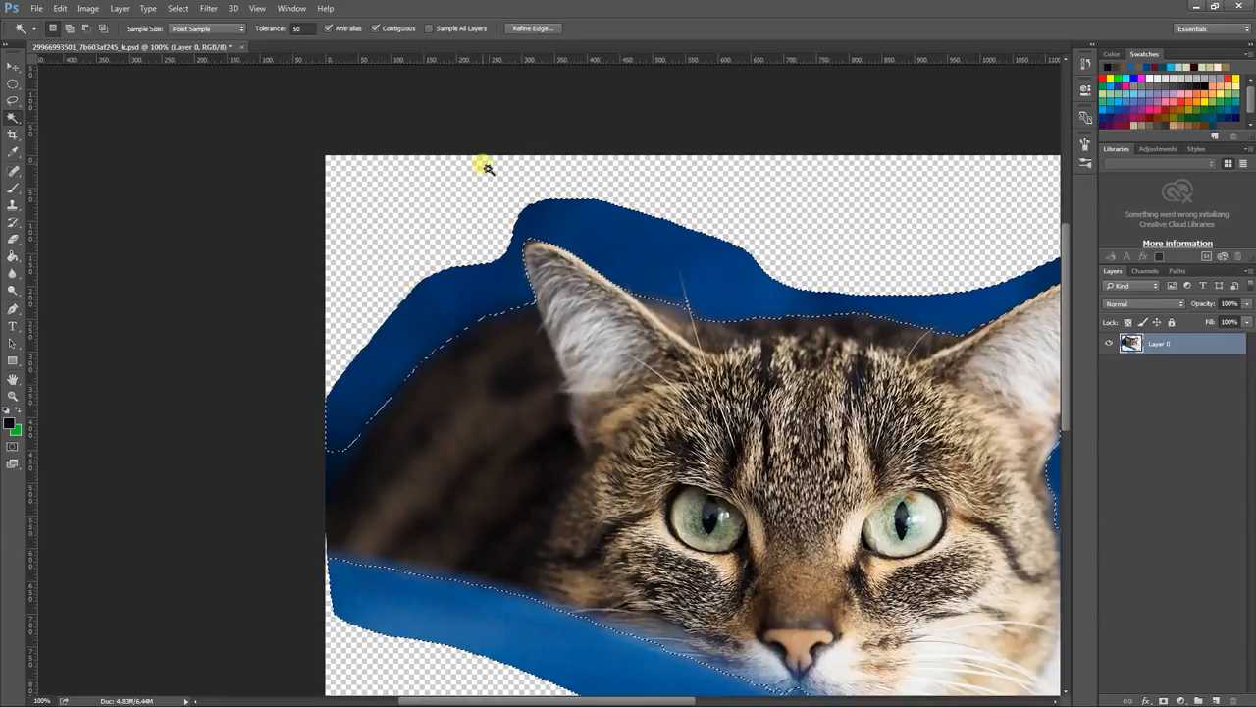
drag(485, 172, 272, 157)
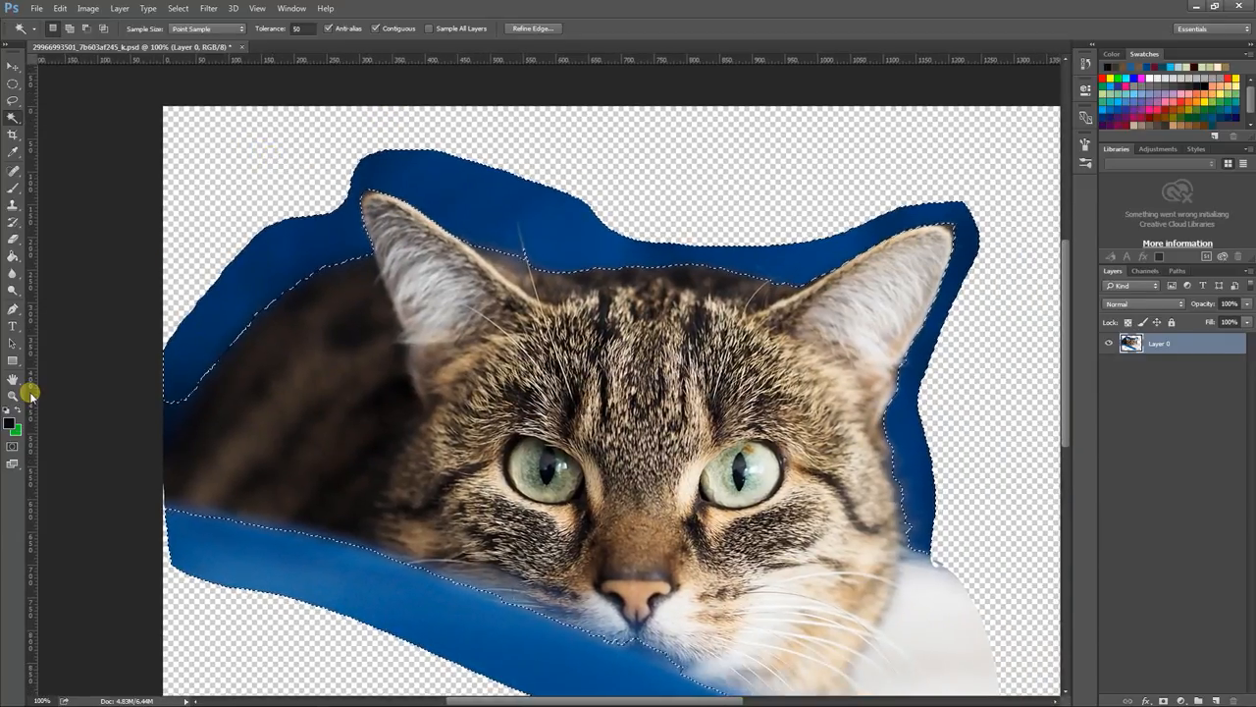
Step: Enter Quick Mask mode and set the Eraser to Brush mode with a 40 px size and 37% hardness
click(14, 446)
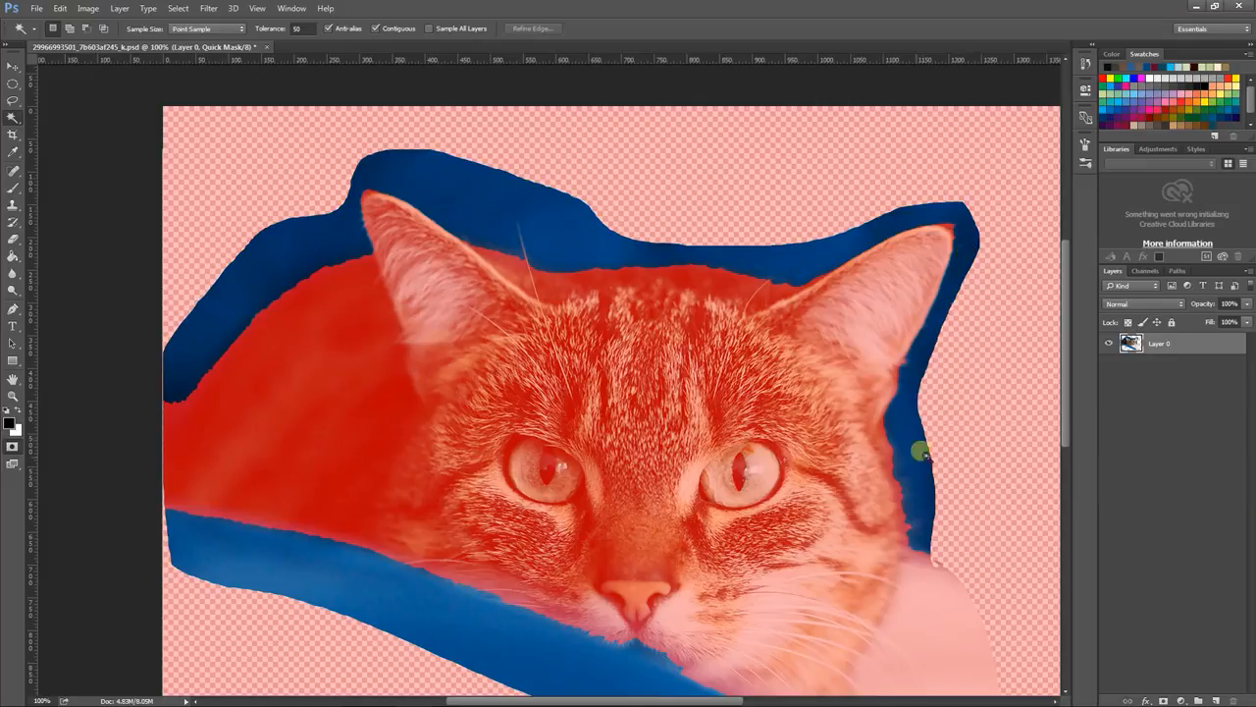
click(13, 240)
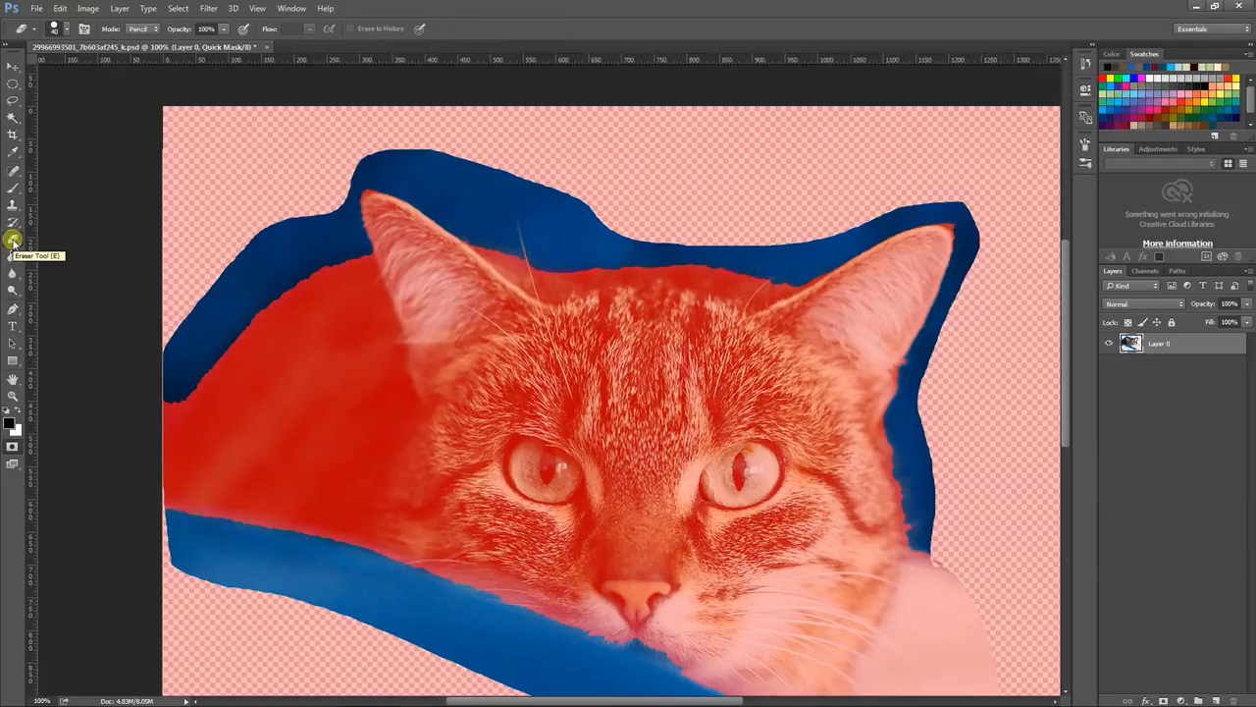
click(139, 30)
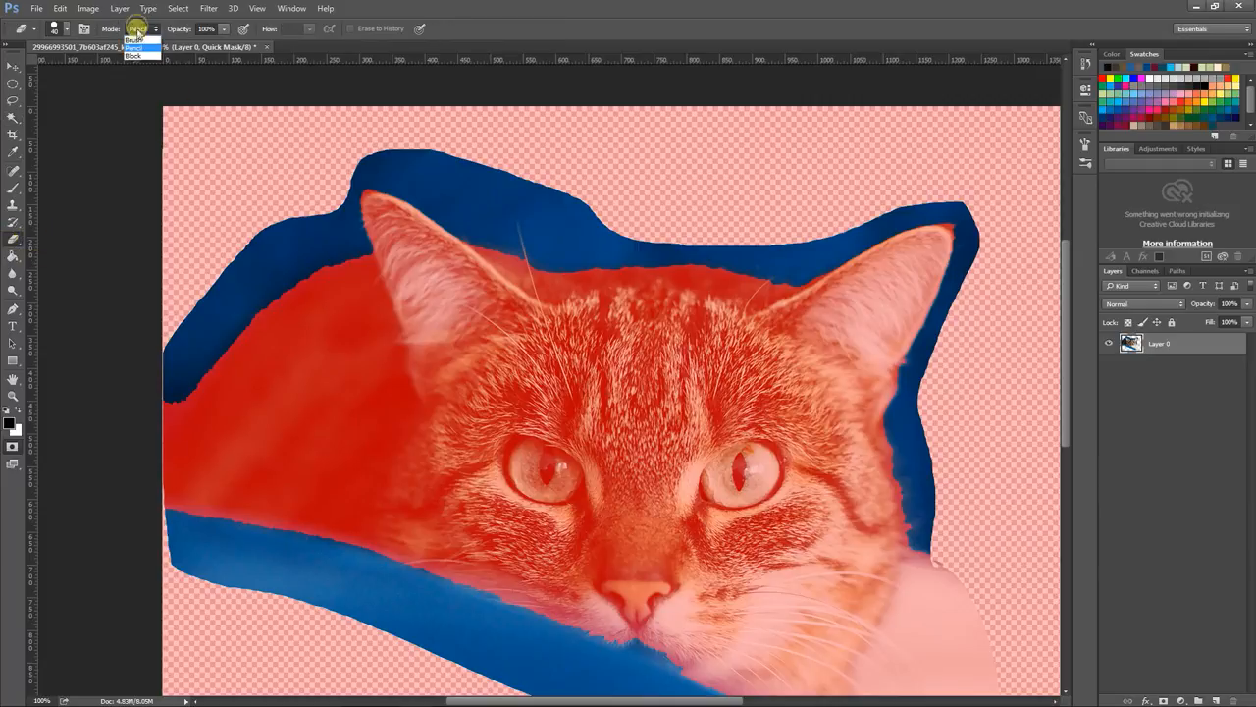
click(138, 40)
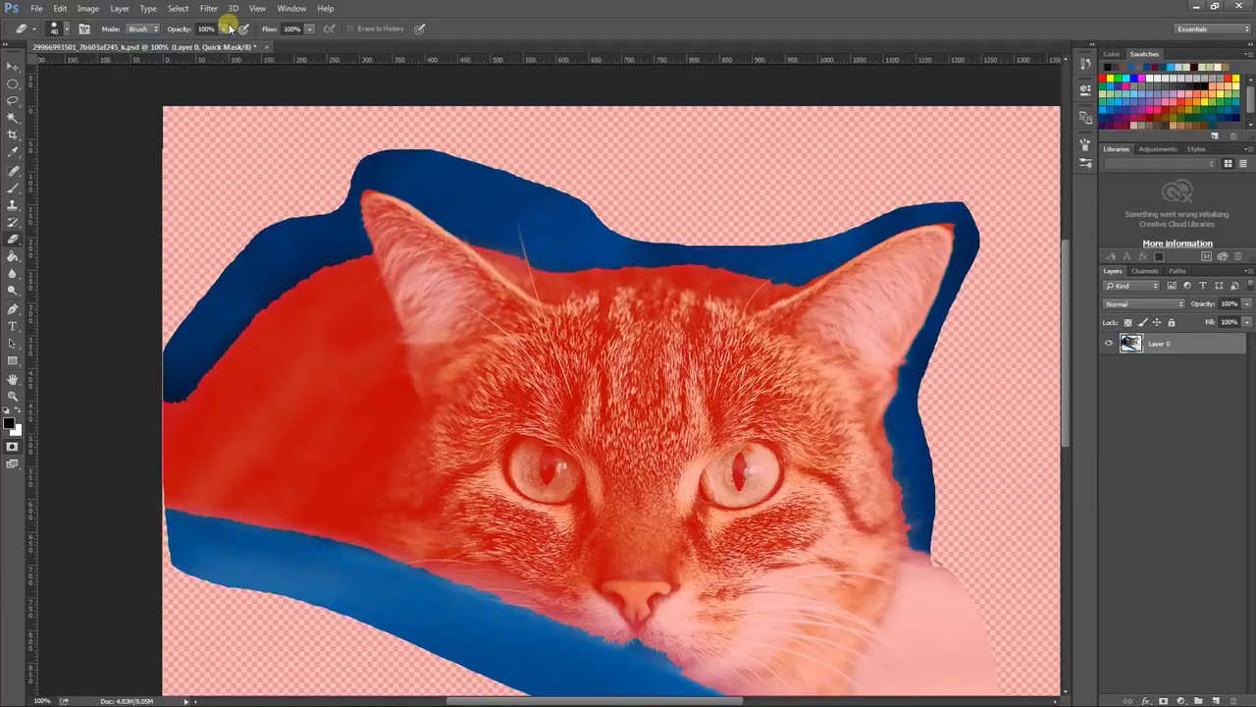
click(67, 29)
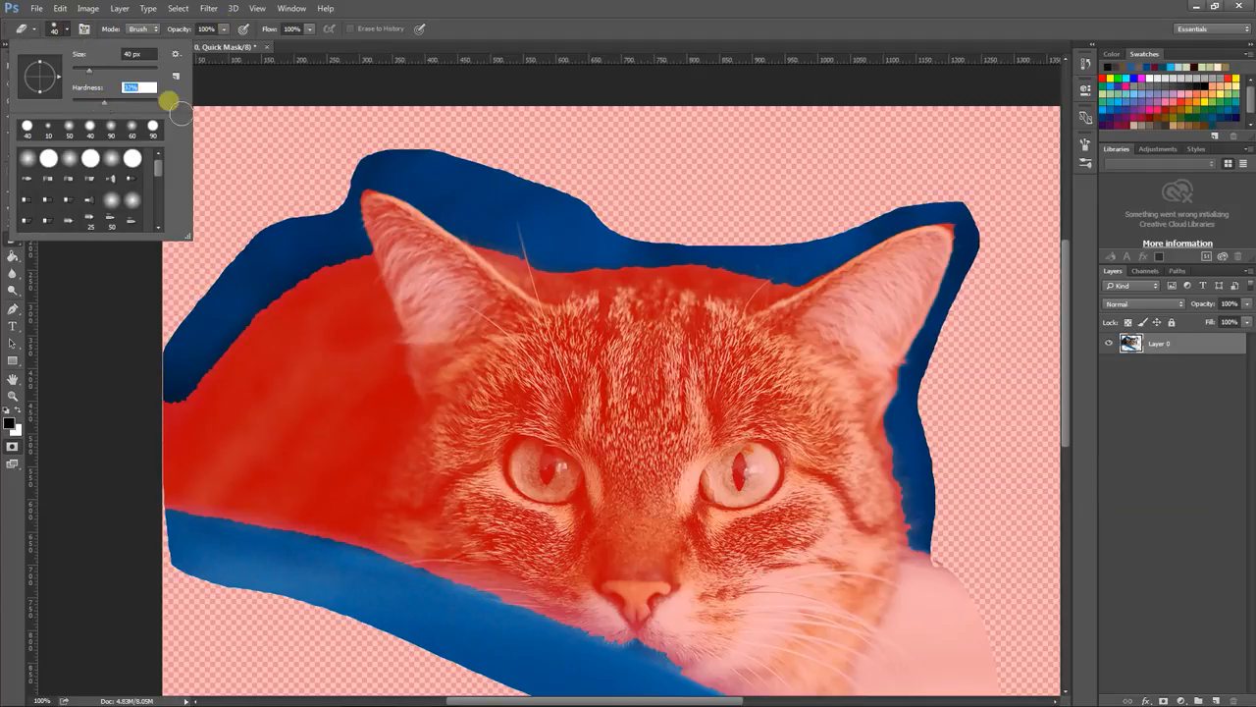
key(Return)
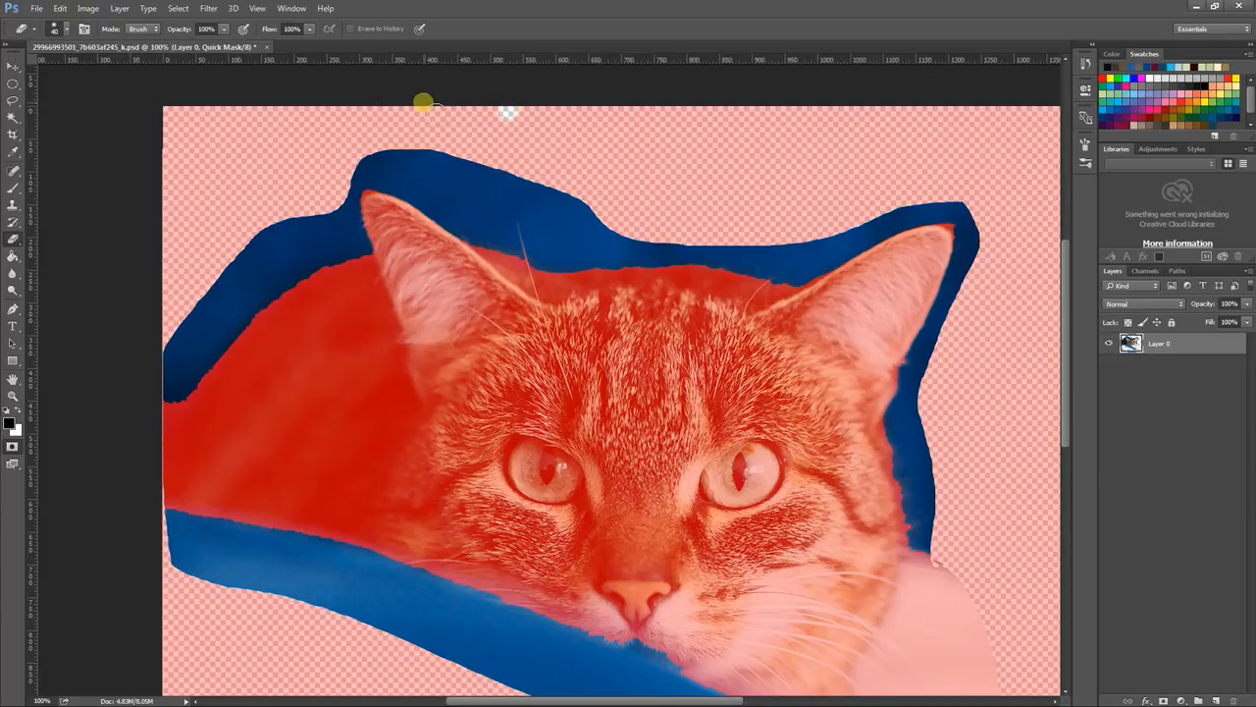
Step: Smooth the jagged Quick Mask edge along the cat's back, up to the left-hand ear, with Eraser strokes
key(ctrl+plus)
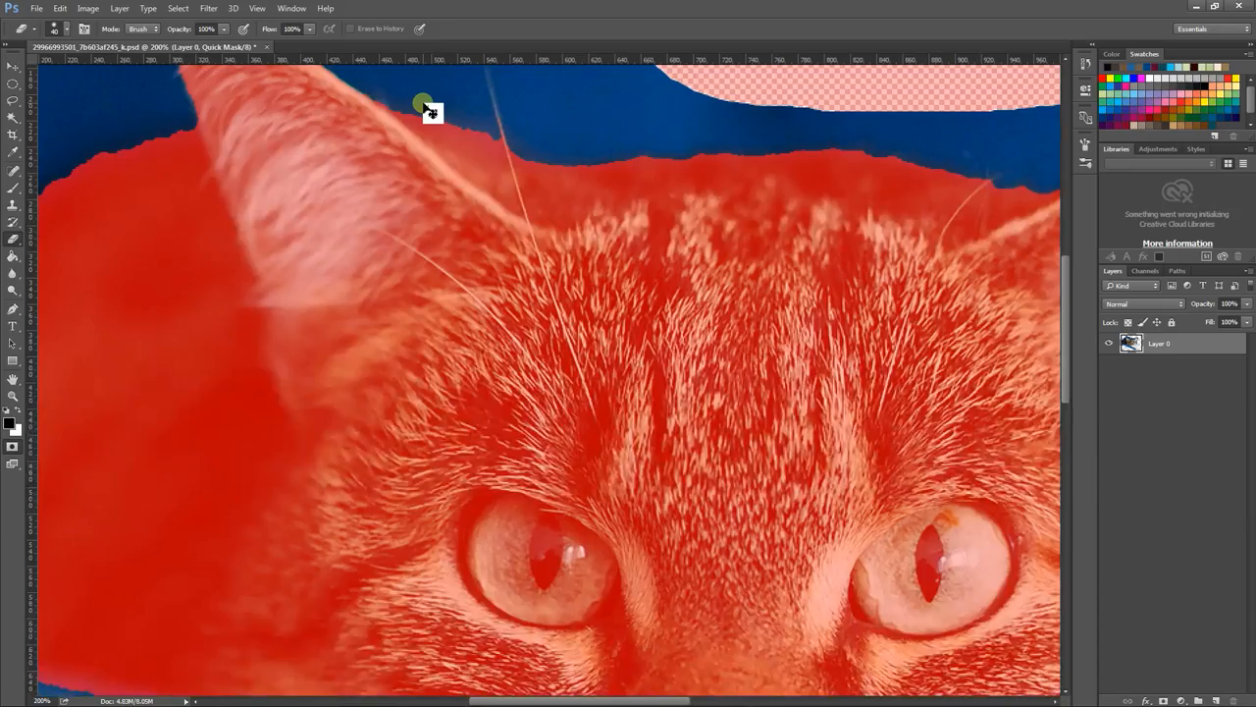
drag(205, 199, 700, 216)
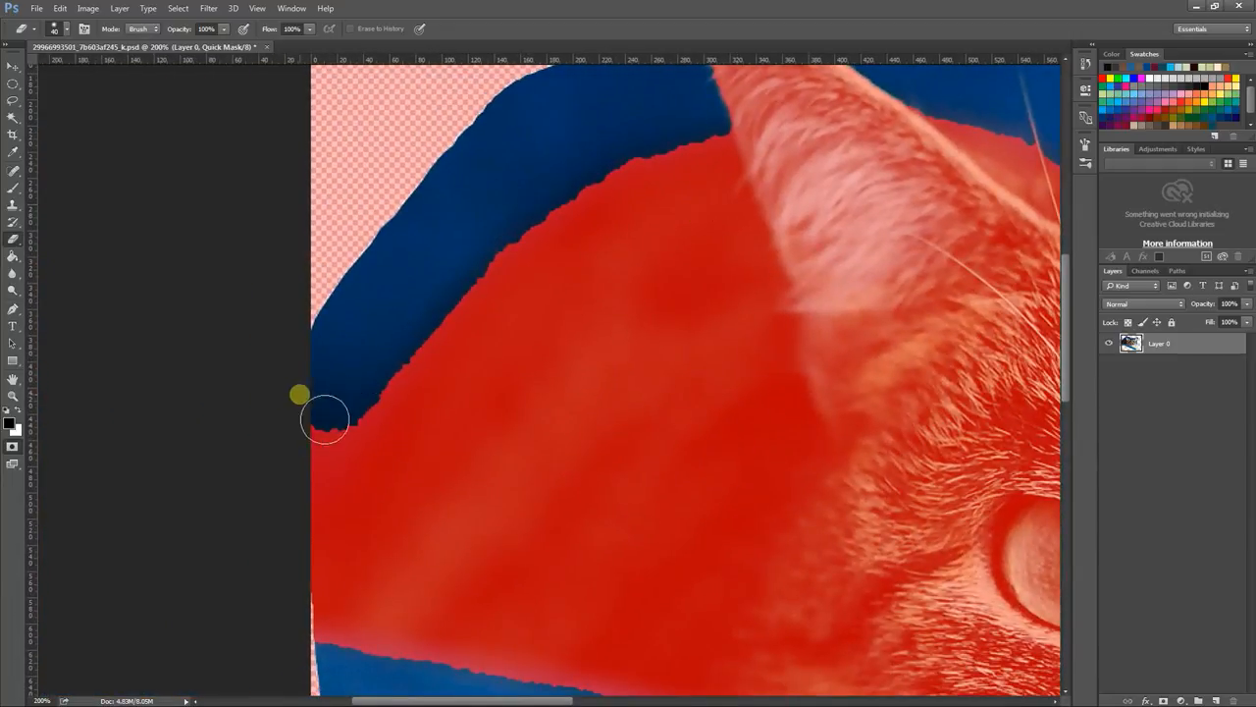
mouse_move(349, 437)
mouse_down()
mouse_move(412, 403)
mouse_move(435, 343)
mouse_up()
click(71, 30)
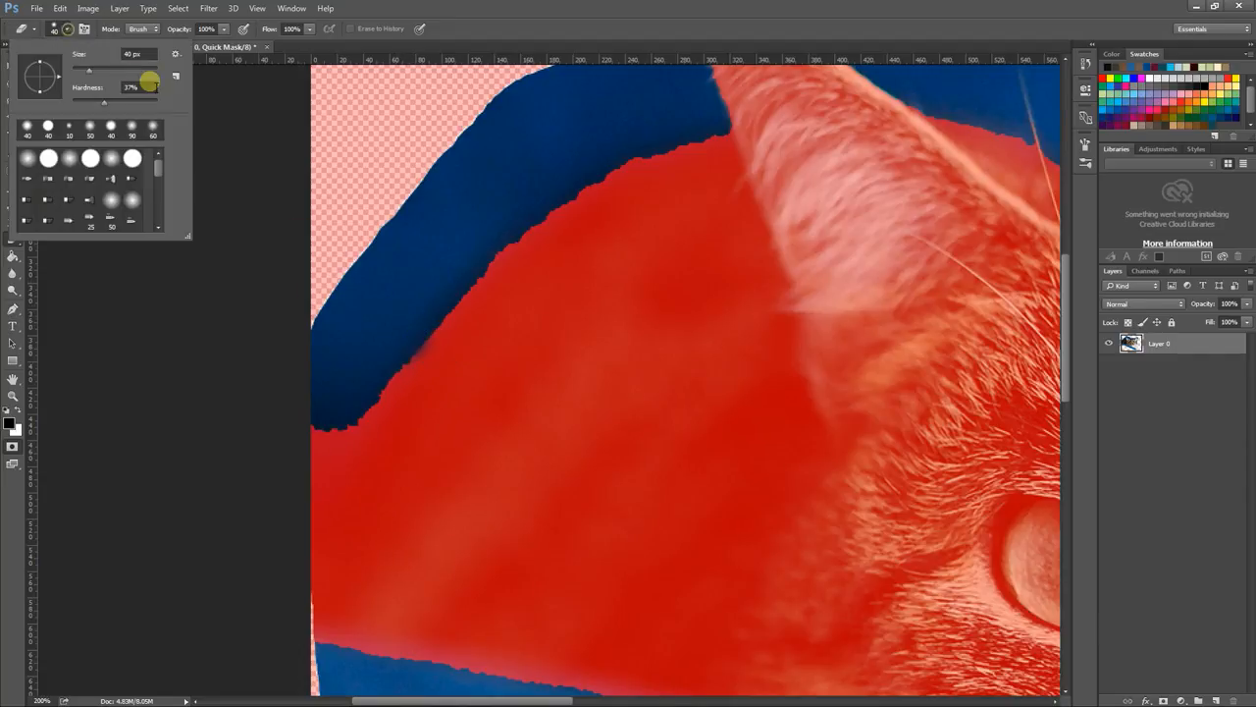
click(439, 291)
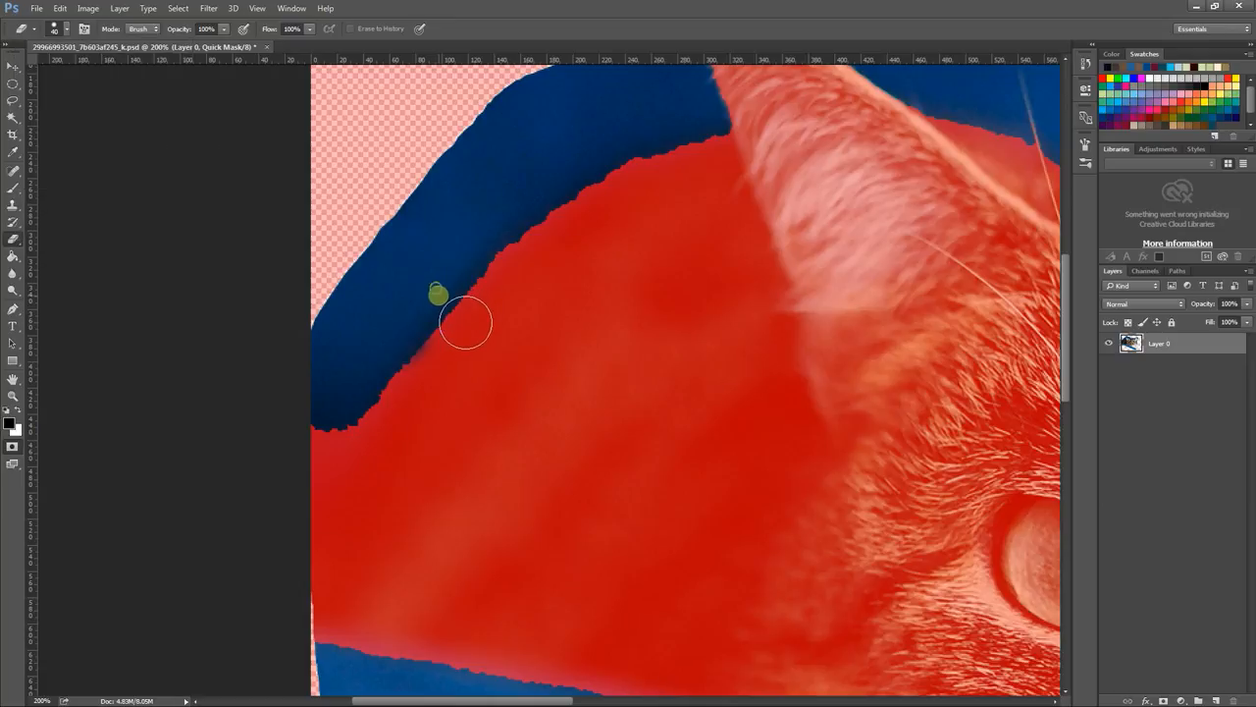
mouse_move(438, 293)
mouse_down()
mouse_move(504, 220)
mouse_move(566, 218)
mouse_move(731, 150)
mouse_move(634, 168)
mouse_move(736, 146)
mouse_move(449, 340)
mouse_move(395, 410)
mouse_move(350, 435)
mouse_move(369, 432)
mouse_move(399, 373)
mouse_move(493, 289)
mouse_move(392, 313)
mouse_up()
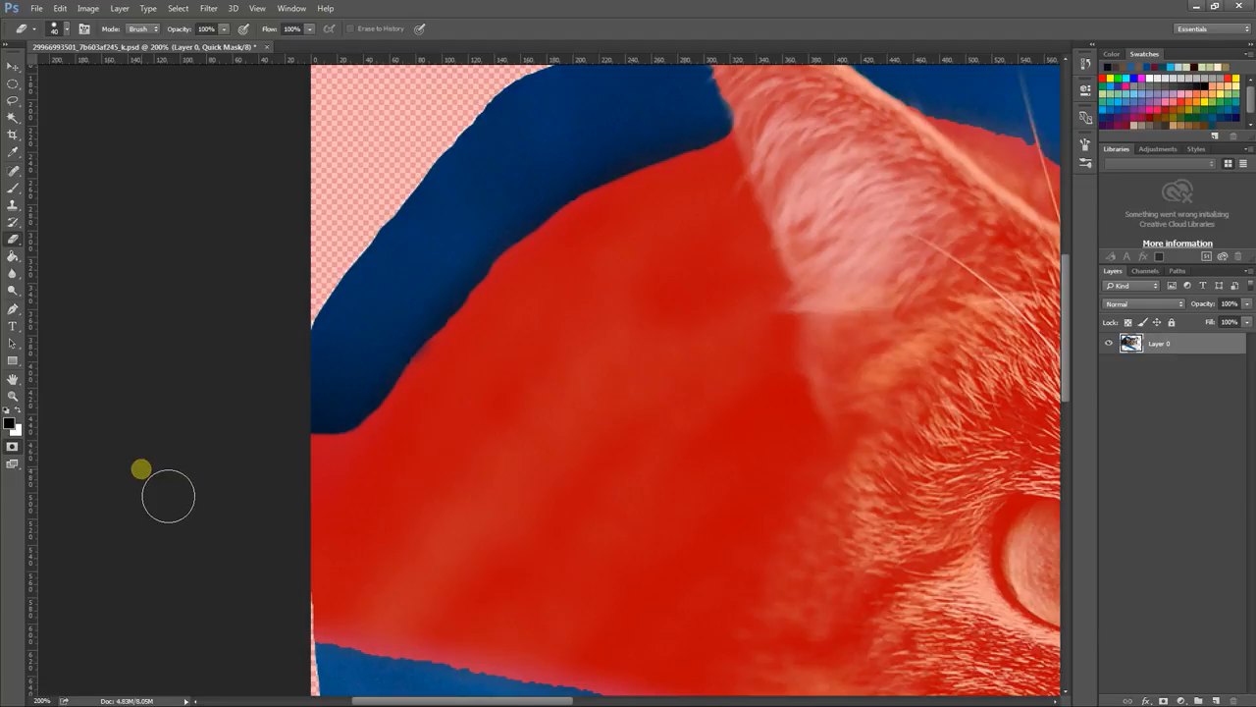
Step: Exit Quick Mask mode, delete the selected blue areas around the cat, and deselect
click(12, 448)
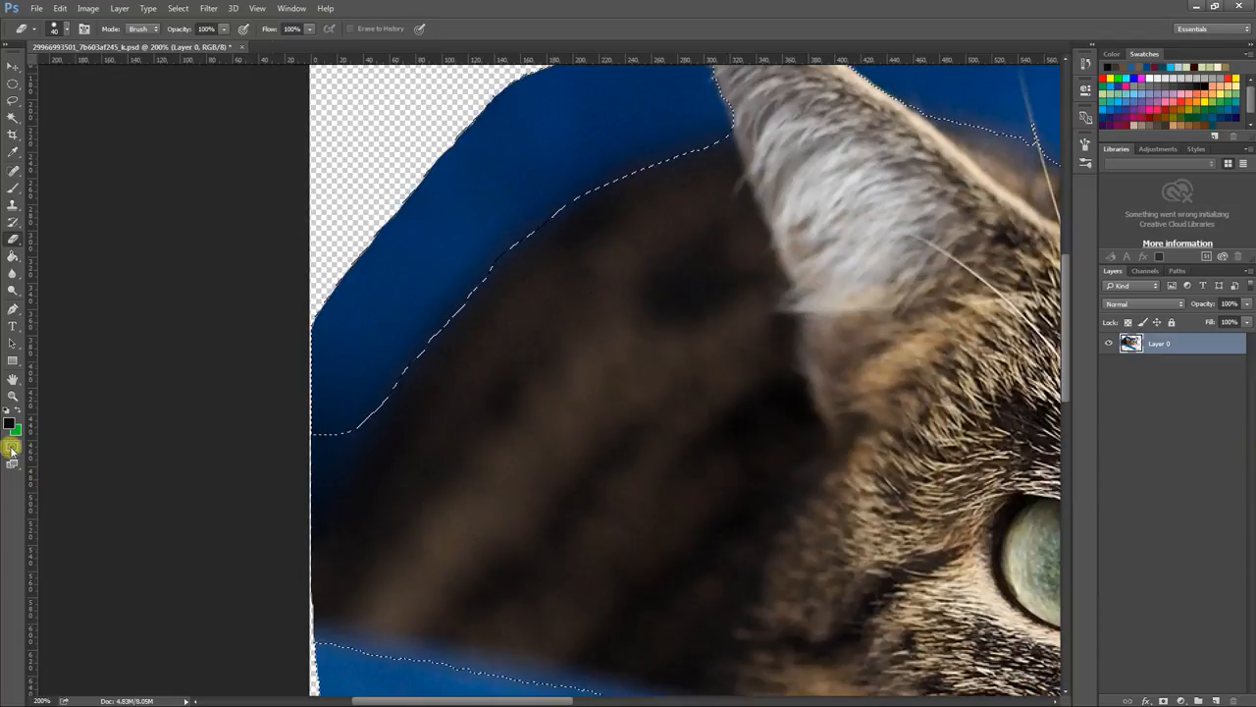
key(Delete)
key(ctrl+d)
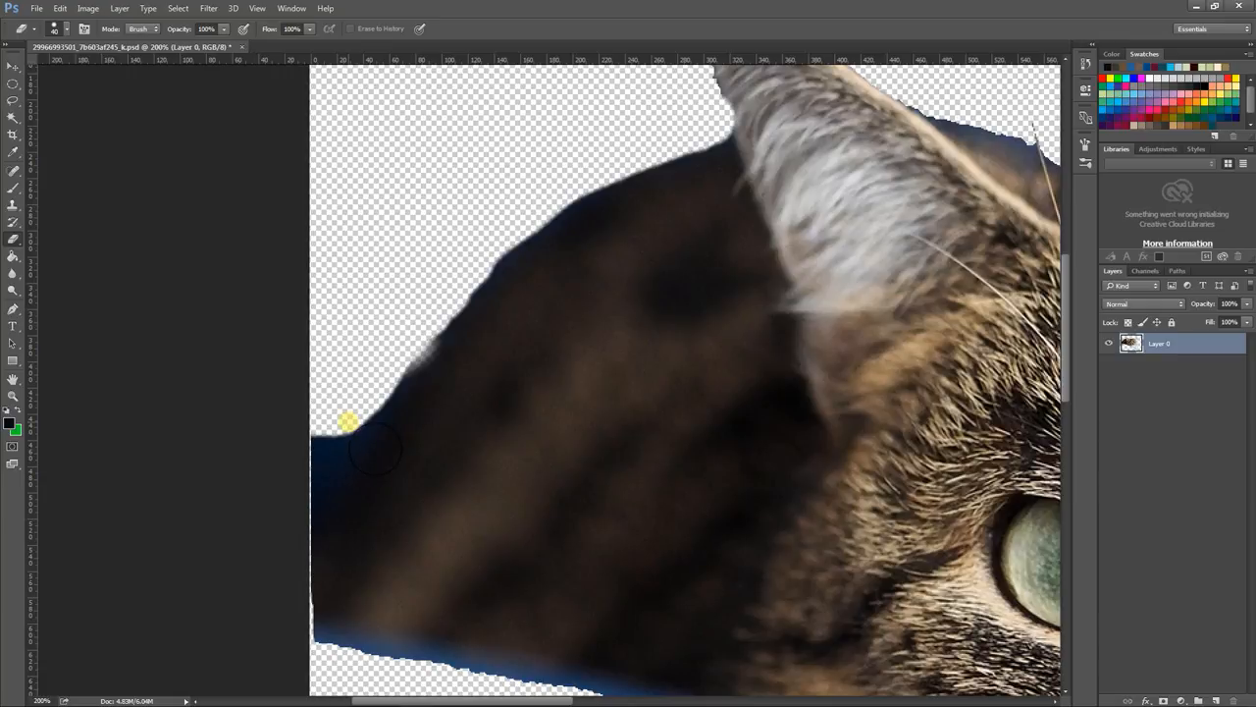
key(ctrl+minus)
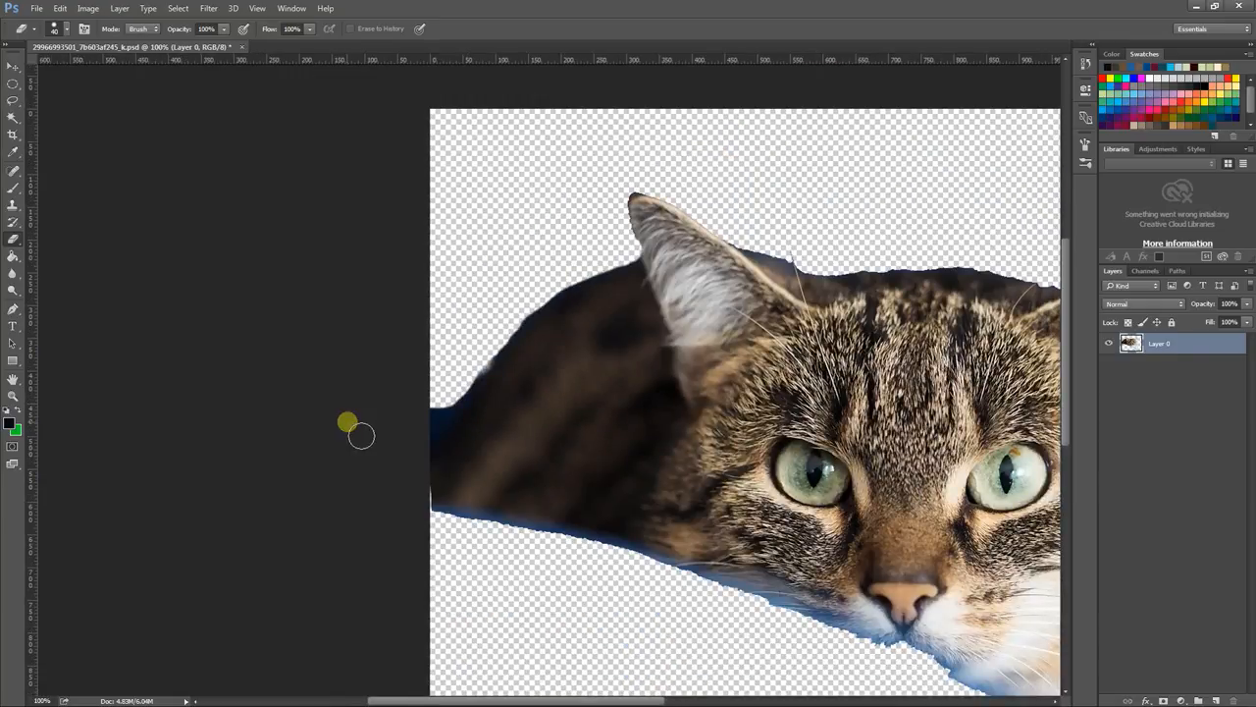
drag(473, 428, 265, 383)
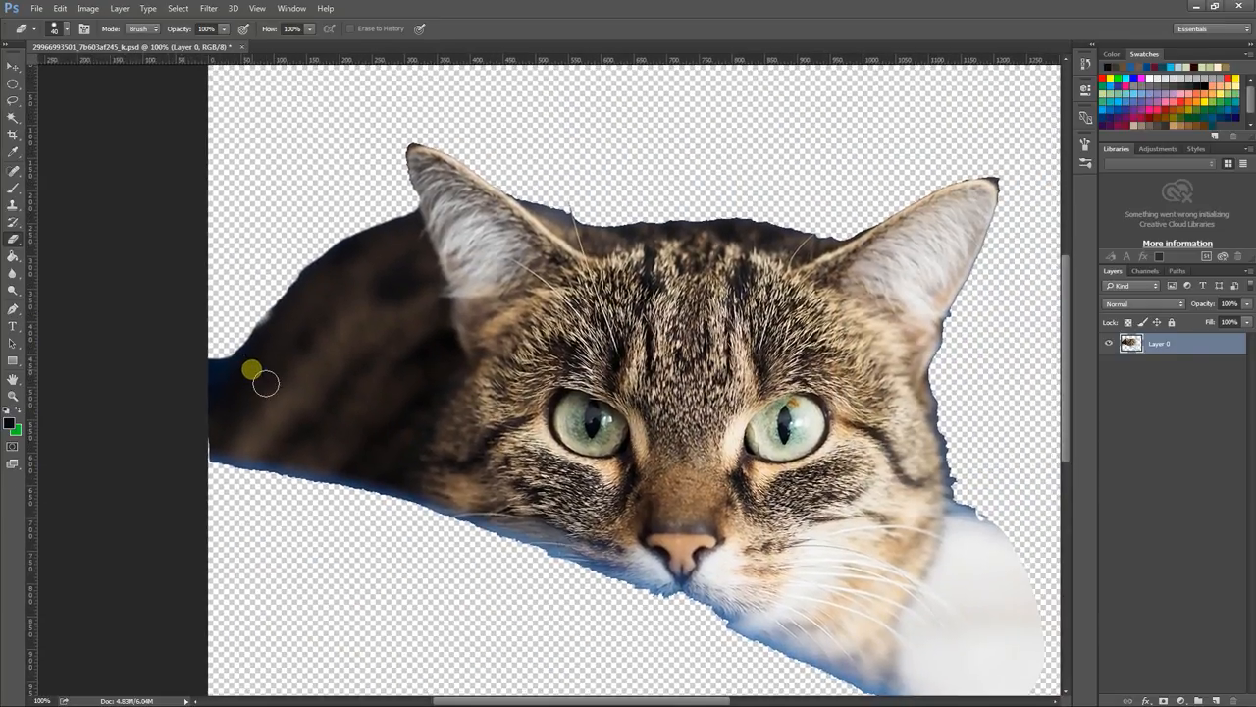
click(38, 9)
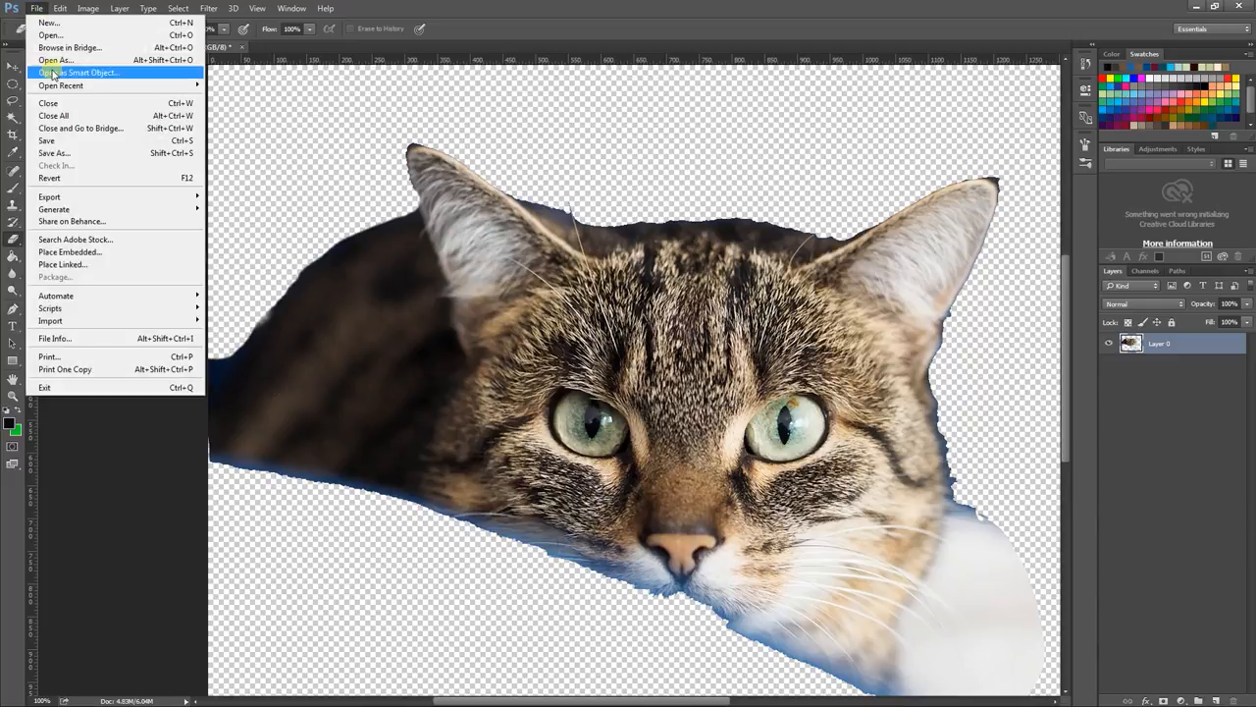
mouse_move(54, 88)
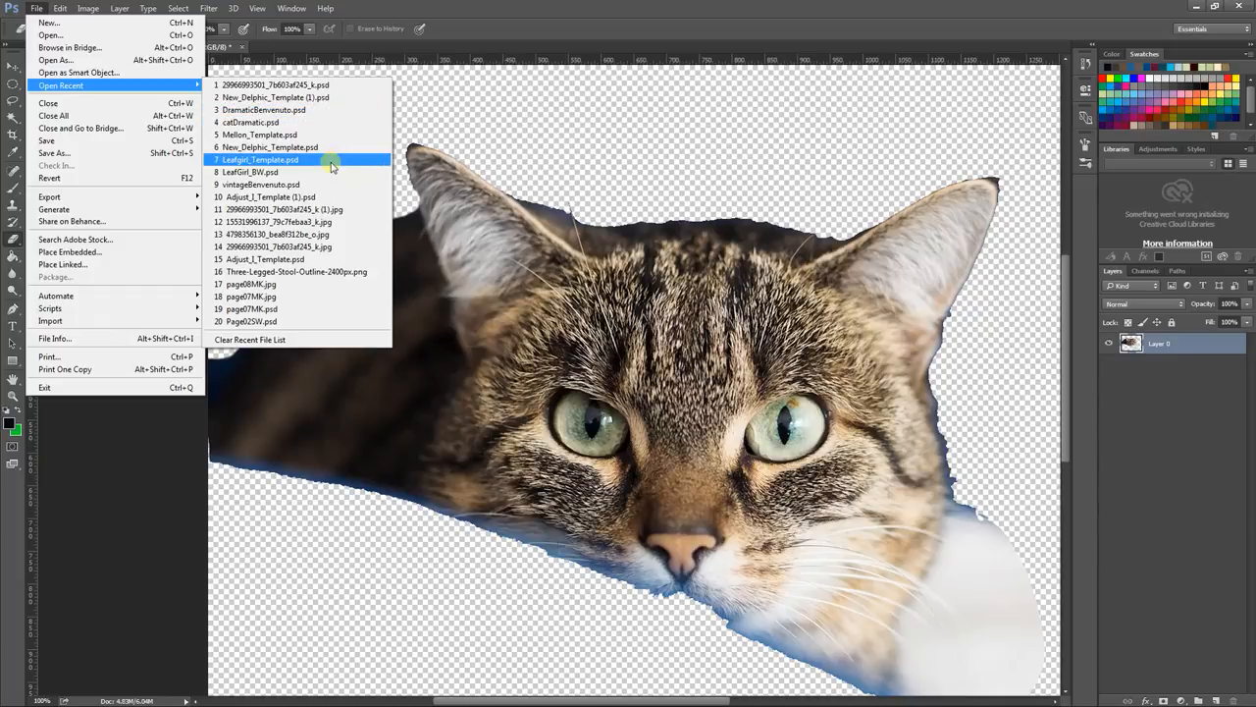
click(311, 211)
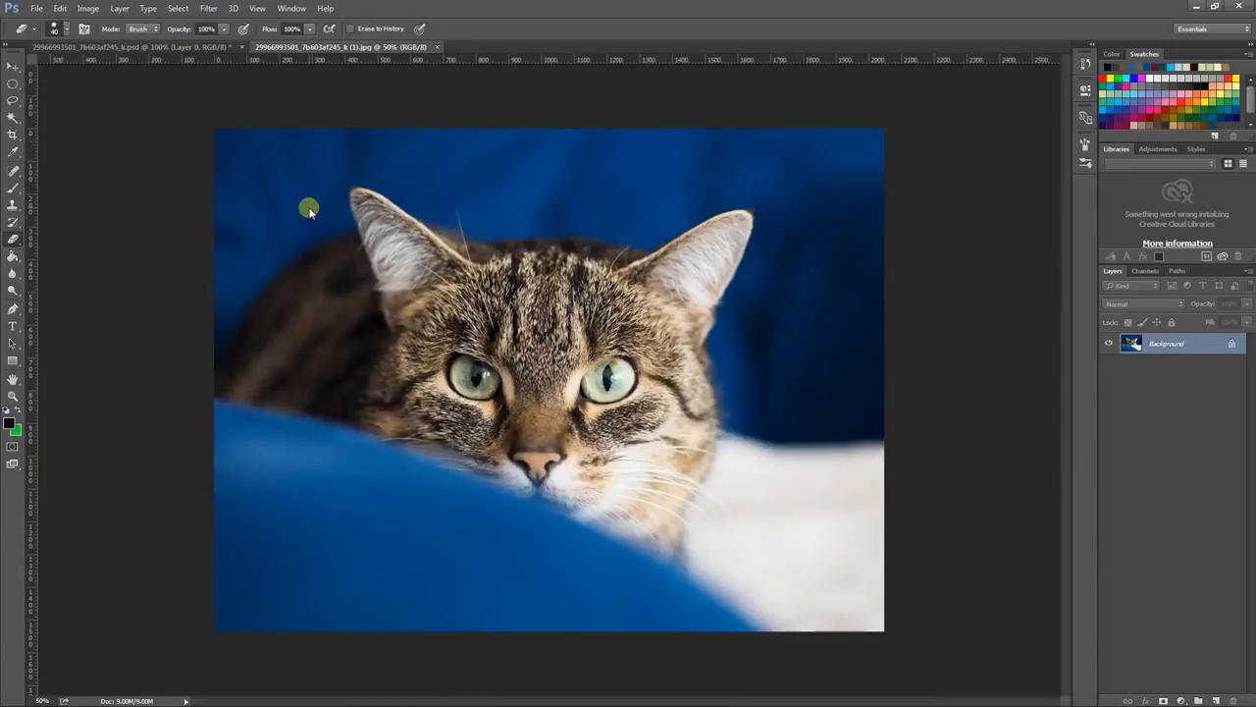
key(ctrl+w)
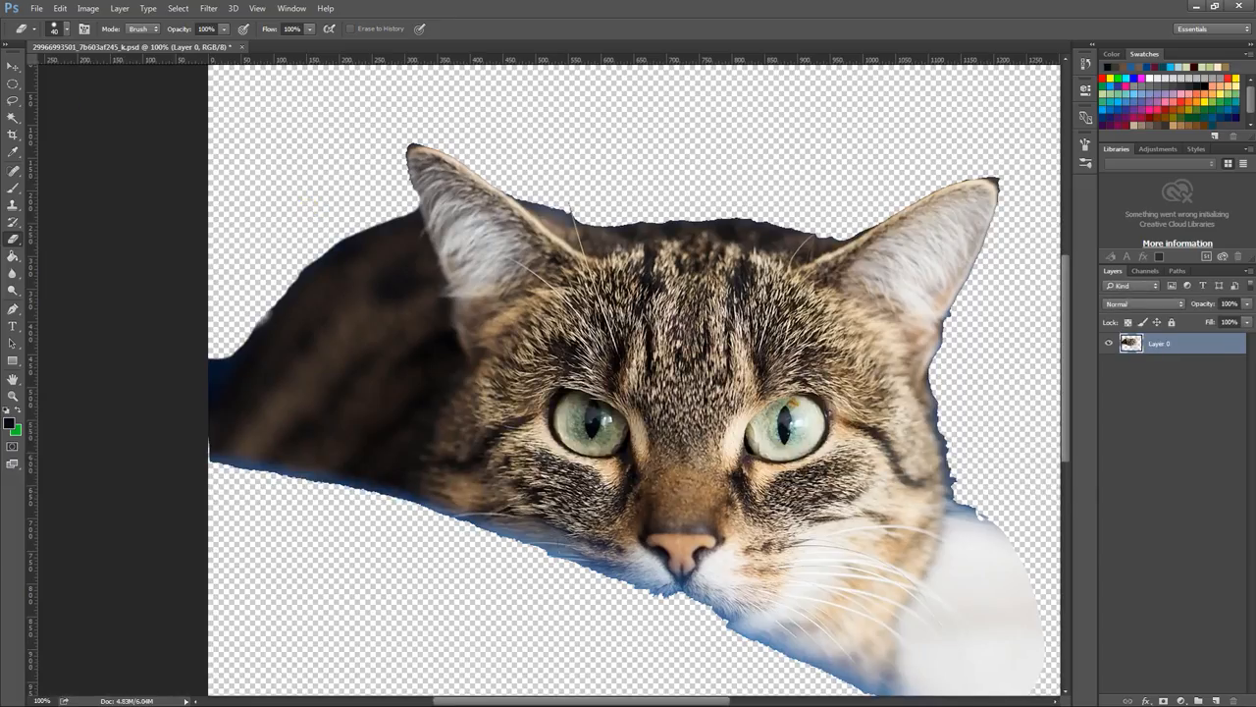
Step: Open the landscape image DramaticBenvenuto.jpg from the 108files folder
click(35, 8)
click(44, 34)
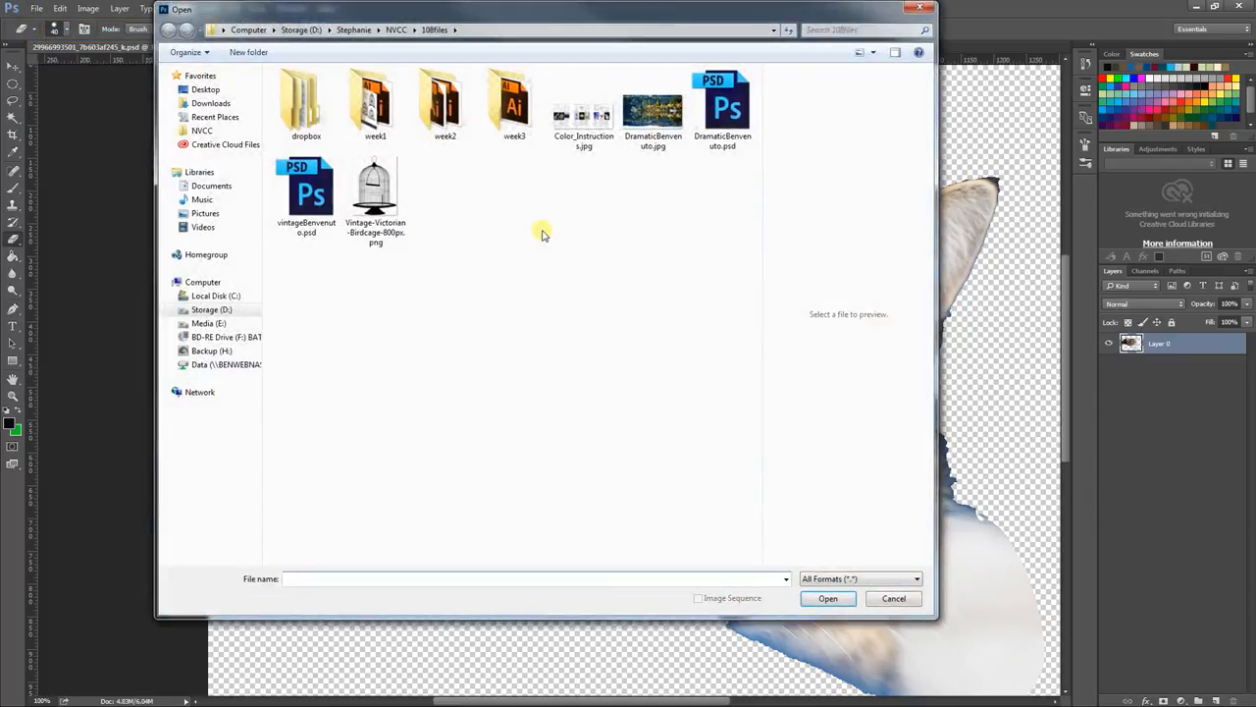
click(650, 126)
click(820, 599)
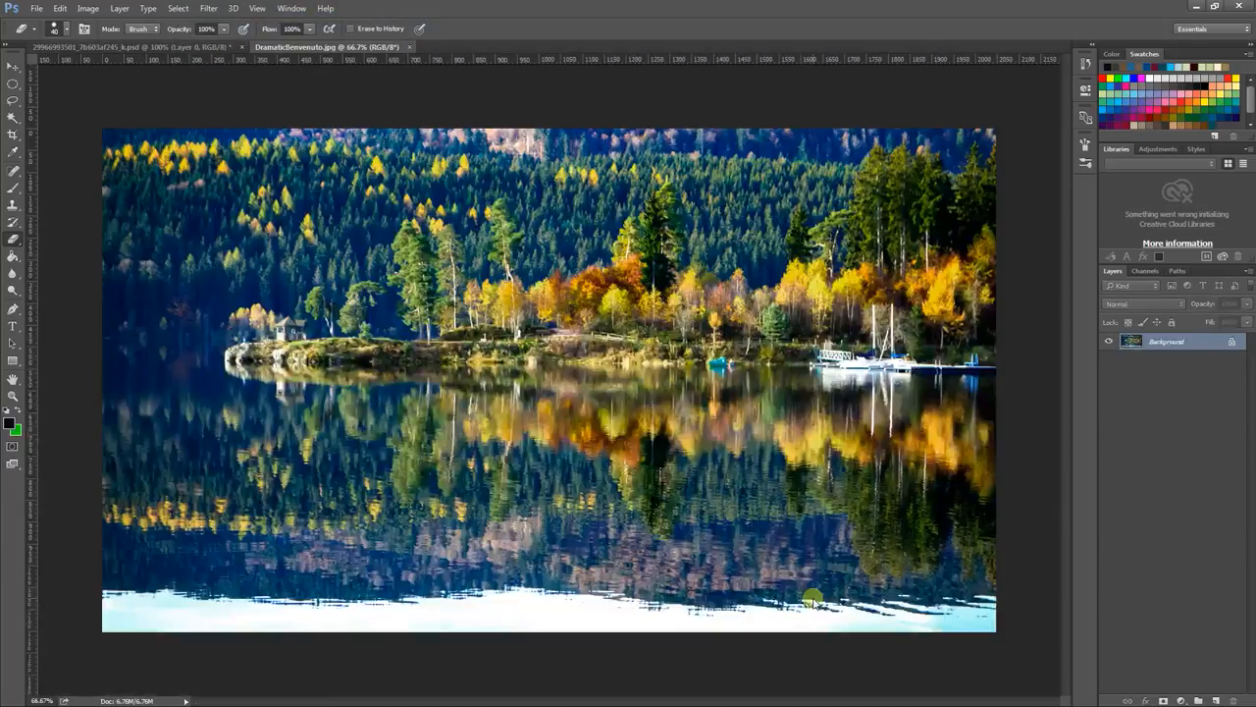
Step: Copy the lake landscape into the cat document with the Move tool and place its layer beneath the cat layer
key(v)
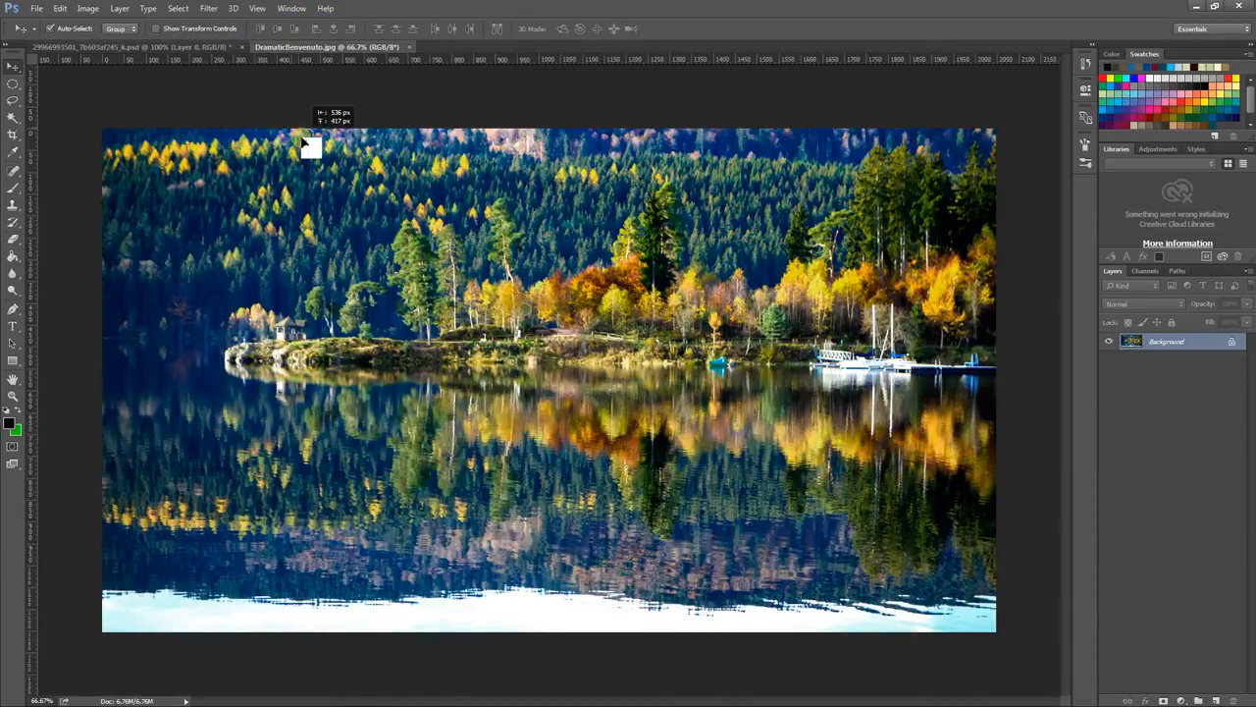
click(190, 47)
drag(197, 54, 462, 309)
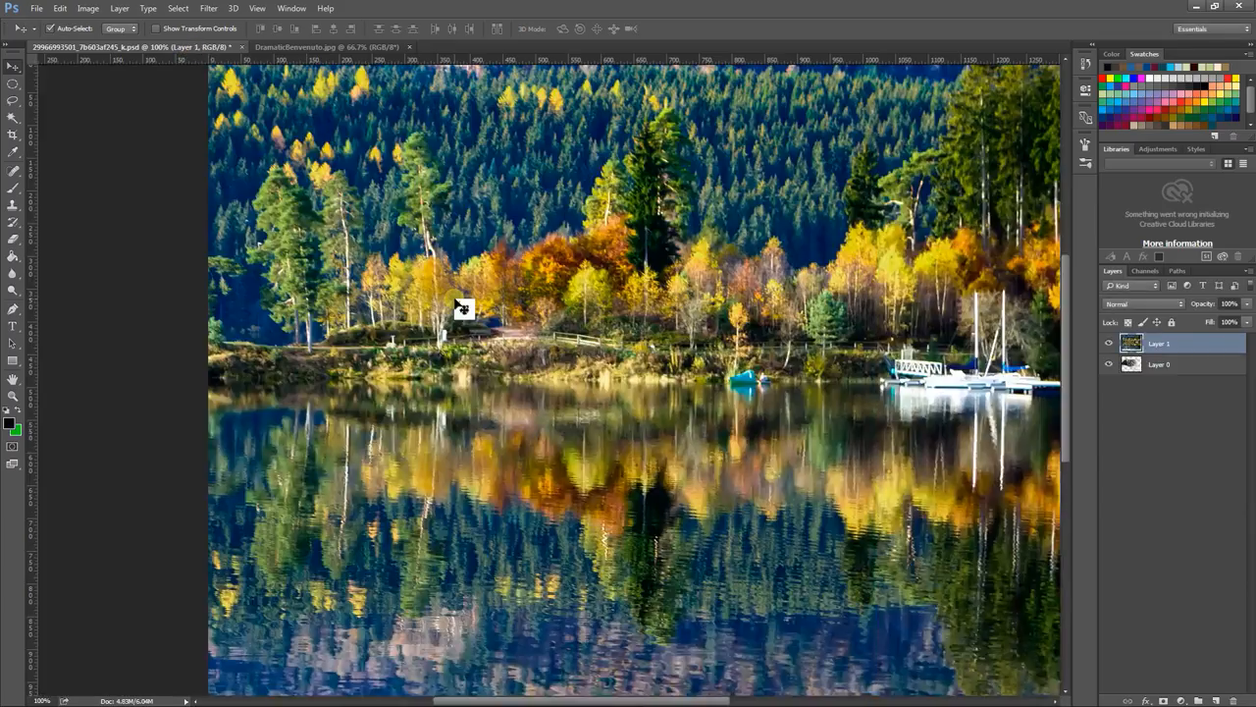
drag(1209, 343, 1213, 404)
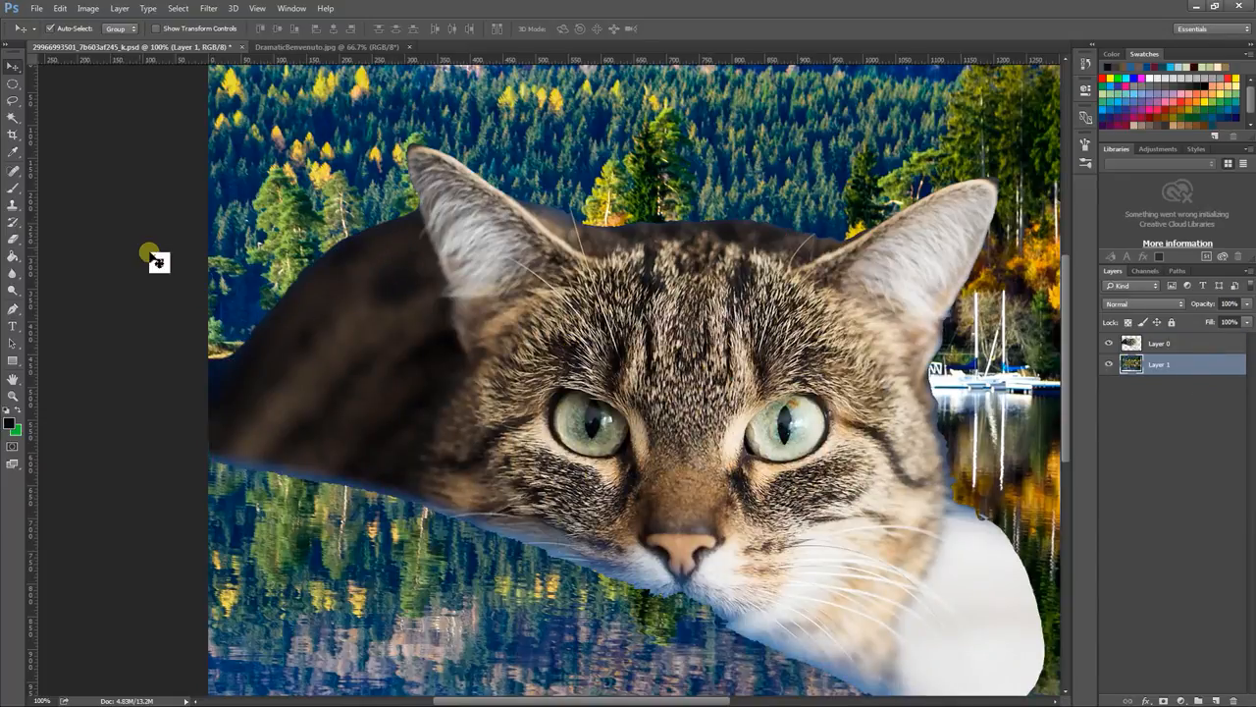
Step: Examine the cutout edges along the cat's back, ear and lower body against the landscape at 200% zoom
click(110, 245)
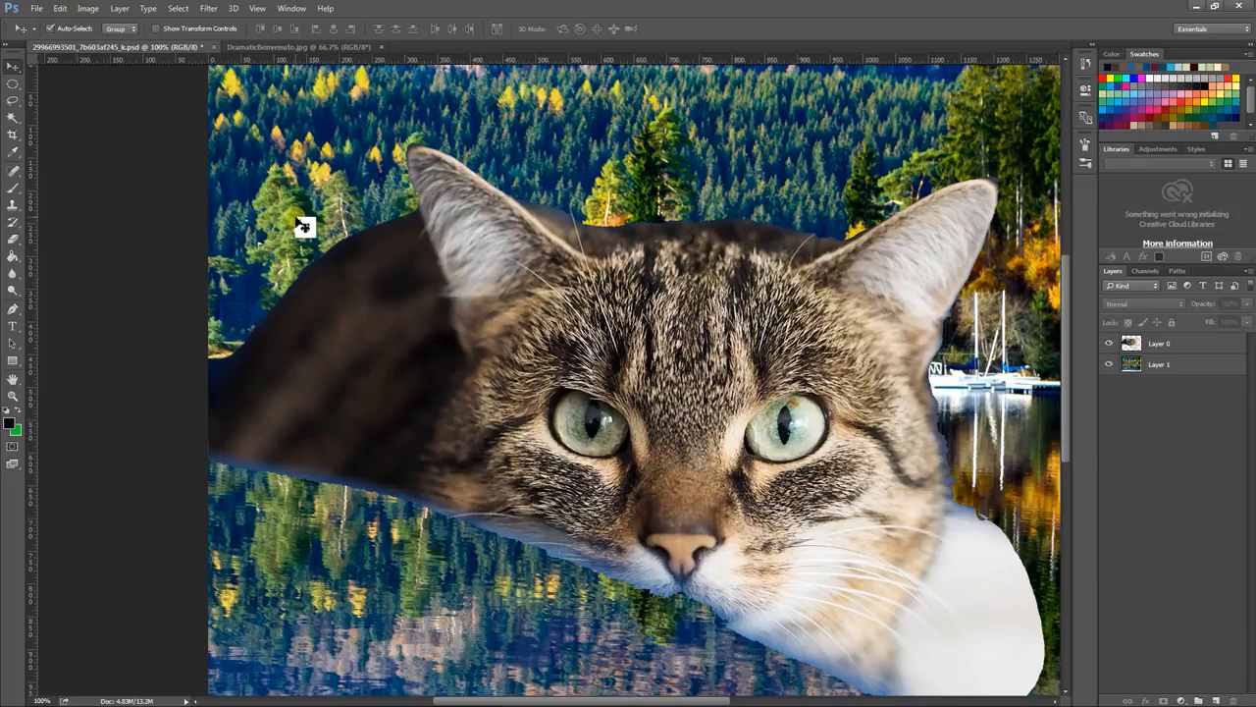
key(ctrl+plus)
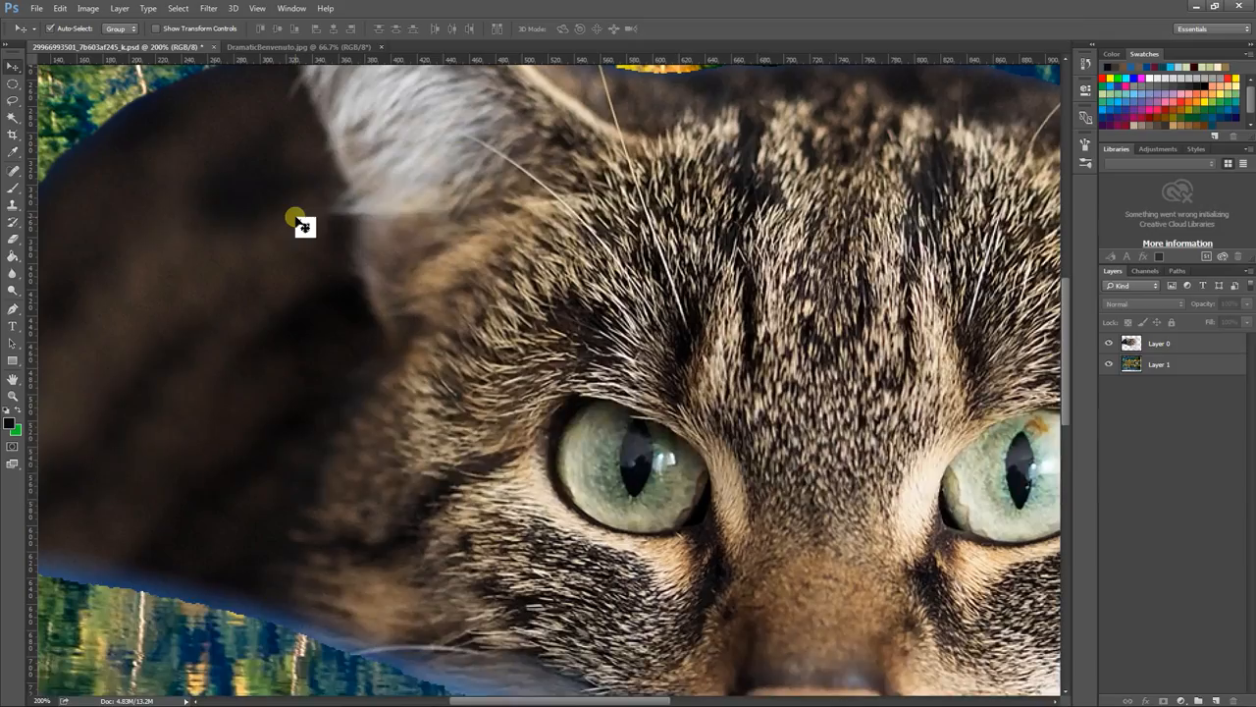
drag(471, 210, 610, 444)
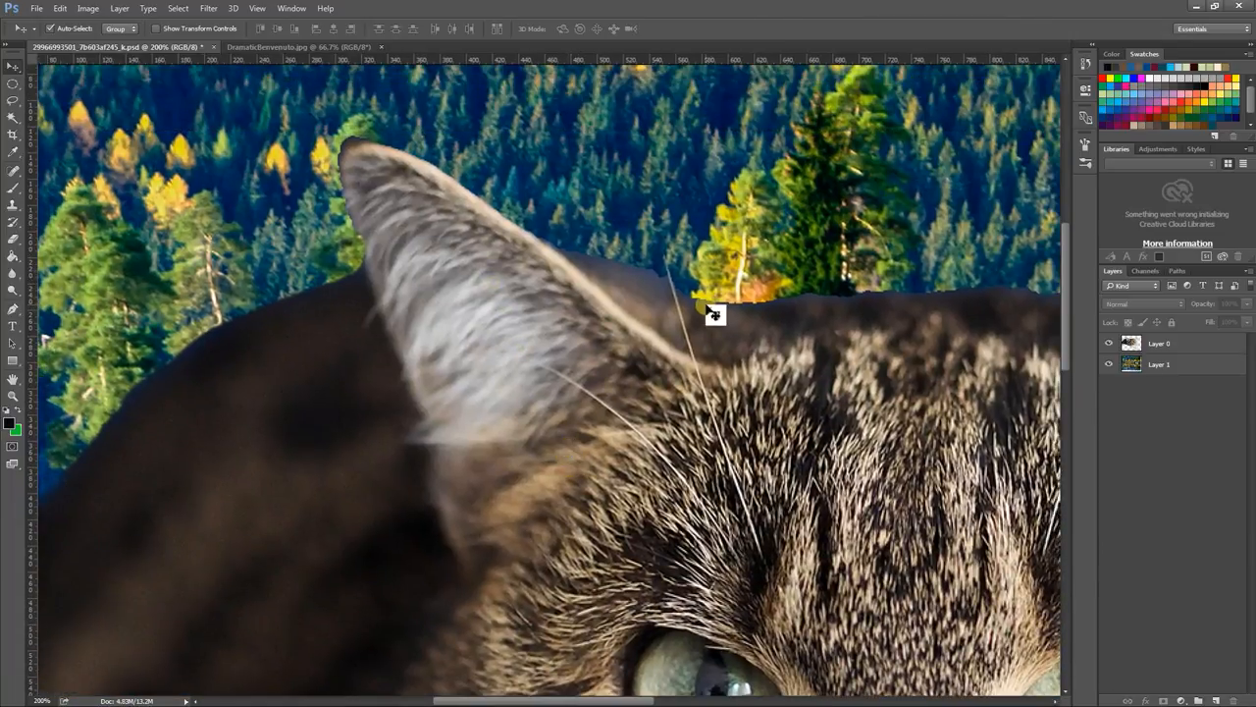
click(476, 284)
drag(184, 426, 386, 304)
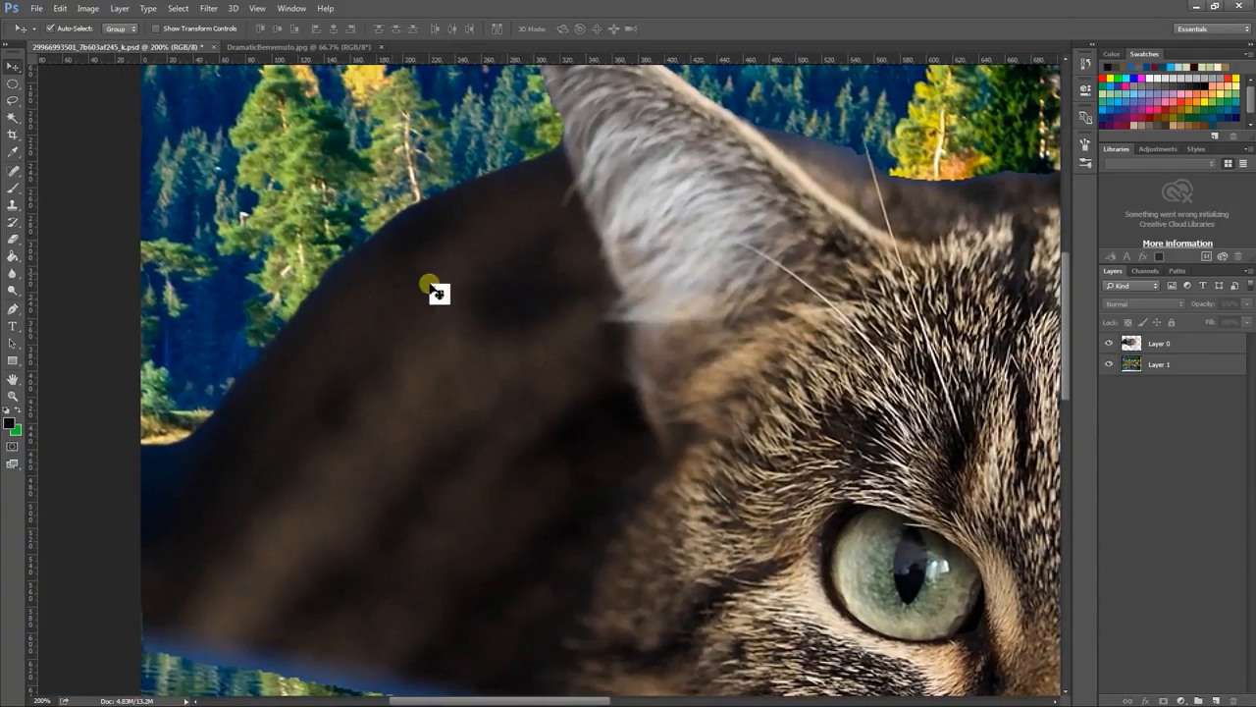
drag(300, 312, 248, 368)
drag(279, 424, 329, 345)
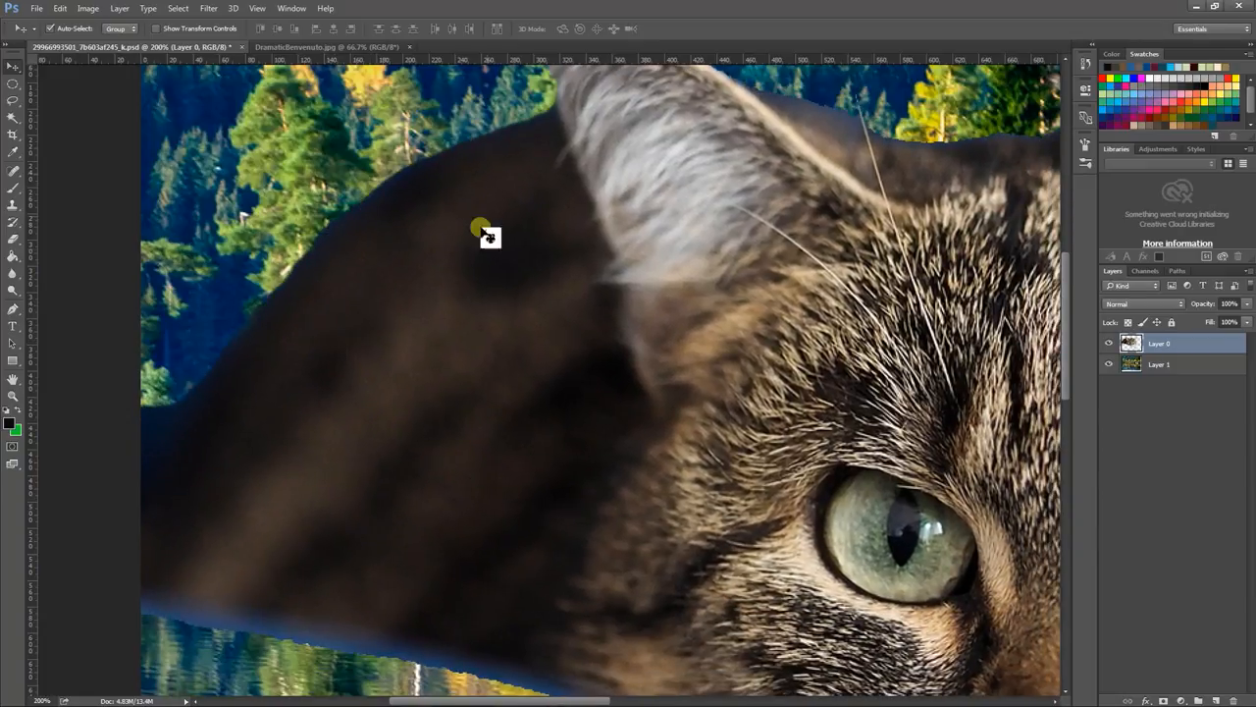
drag(314, 464, 282, 387)
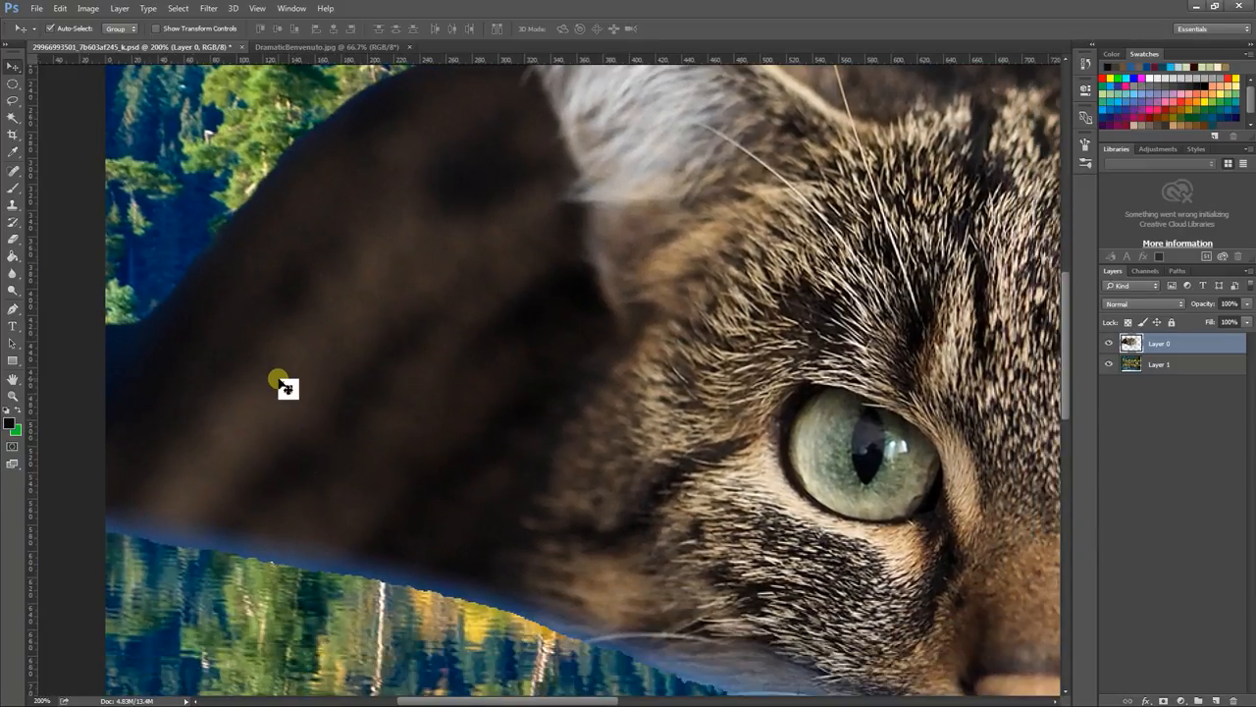
Step: Undo the landscape placement and the background deletion, back to the active selection of the blue areas around the cat
key(ctrl+alt+z)
key(ctrl+alt+z)
key(ctrl+alt+z)
key(ctrl+alt+z)
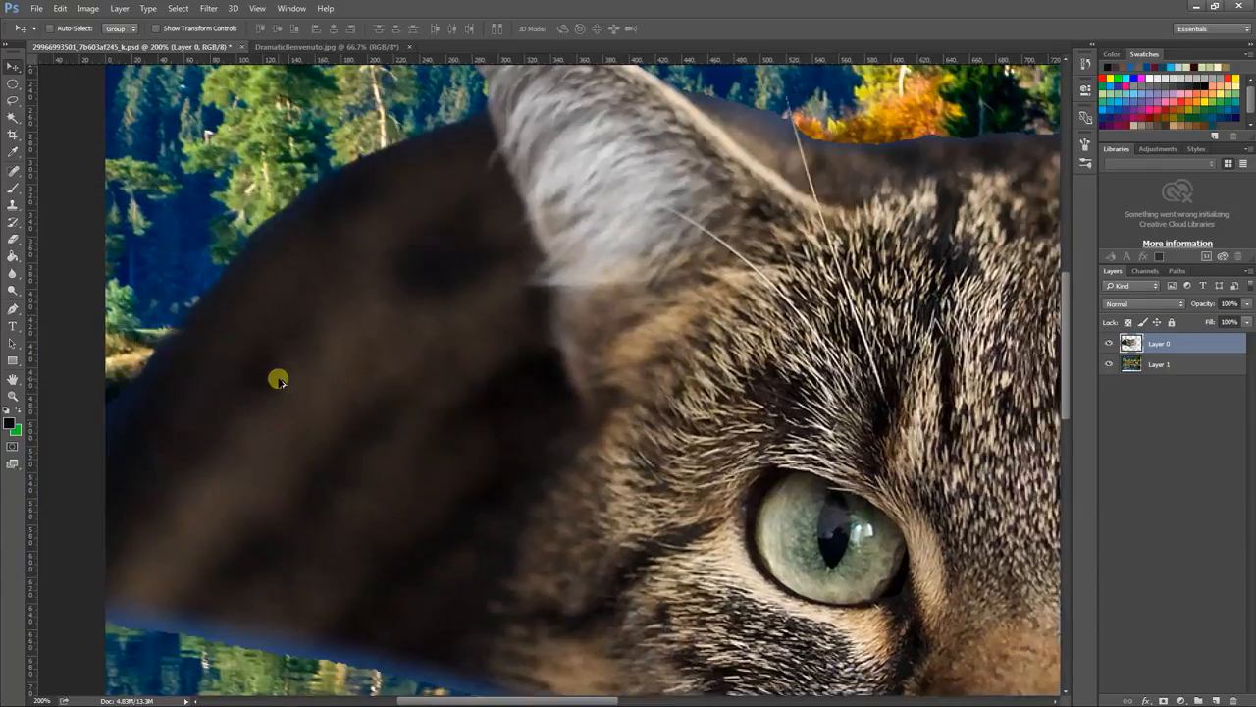
key(ctrl+alt+z)
key(ctrl+alt+z)
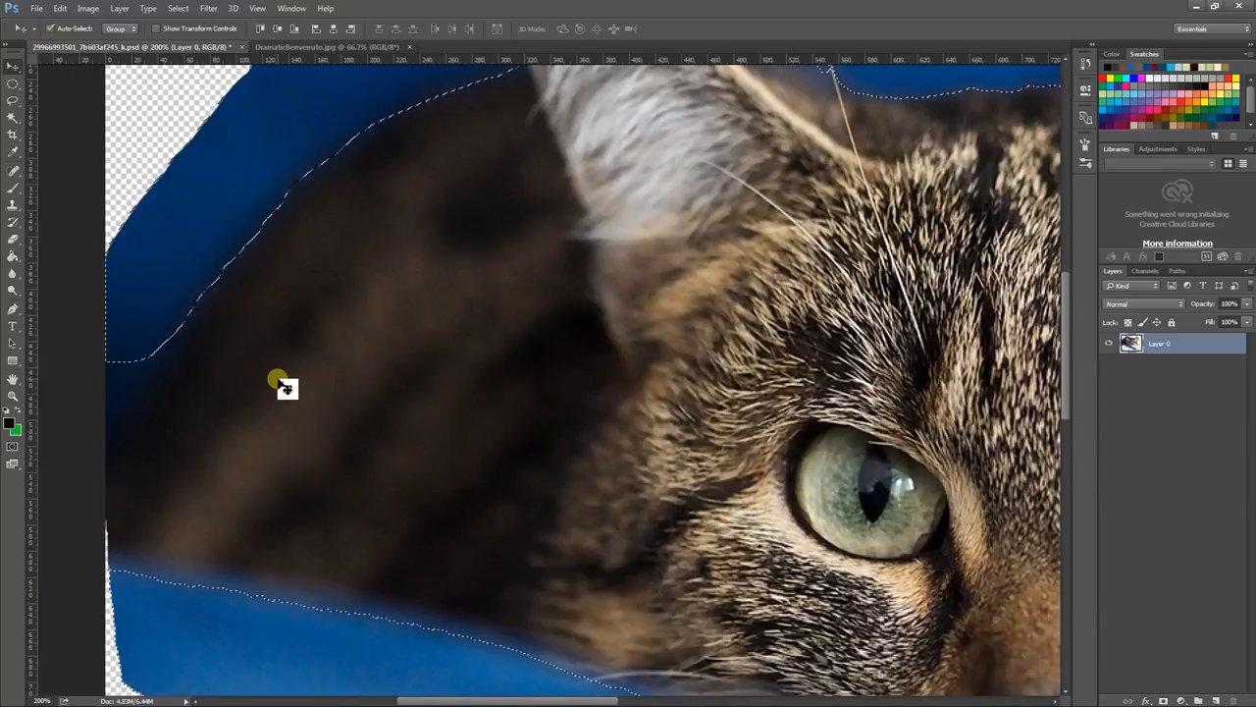
Step: Soften the Quick Mask edge beneath the cat's body and chin with a soft Eraser up to 70 px, and delete the resulting selection
drag(392, 429, 316, 272)
click(12, 445)
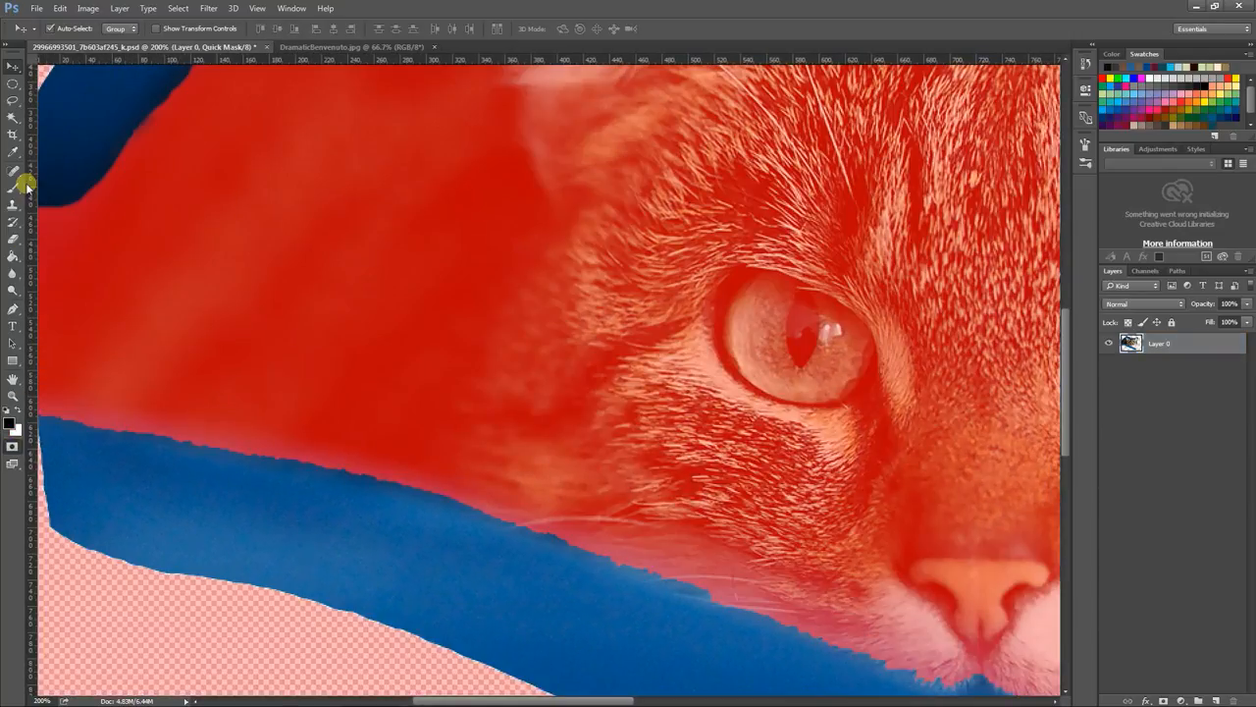
click(10, 239)
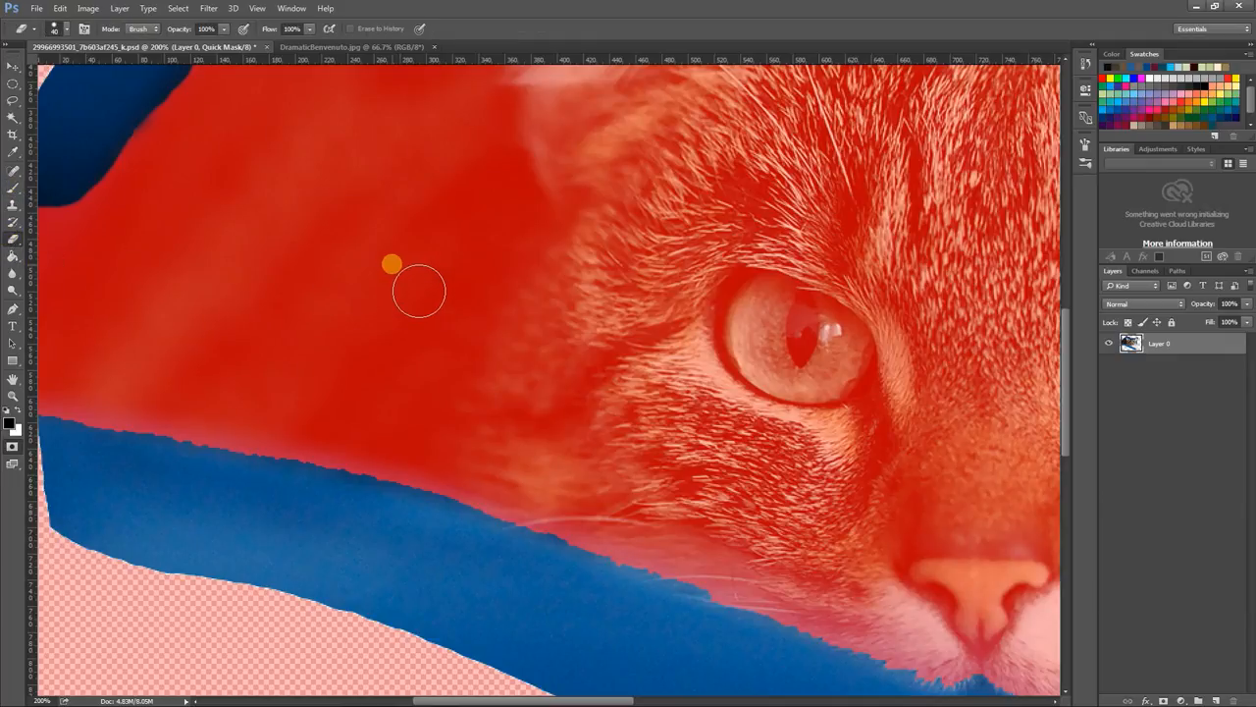
click(63, 30)
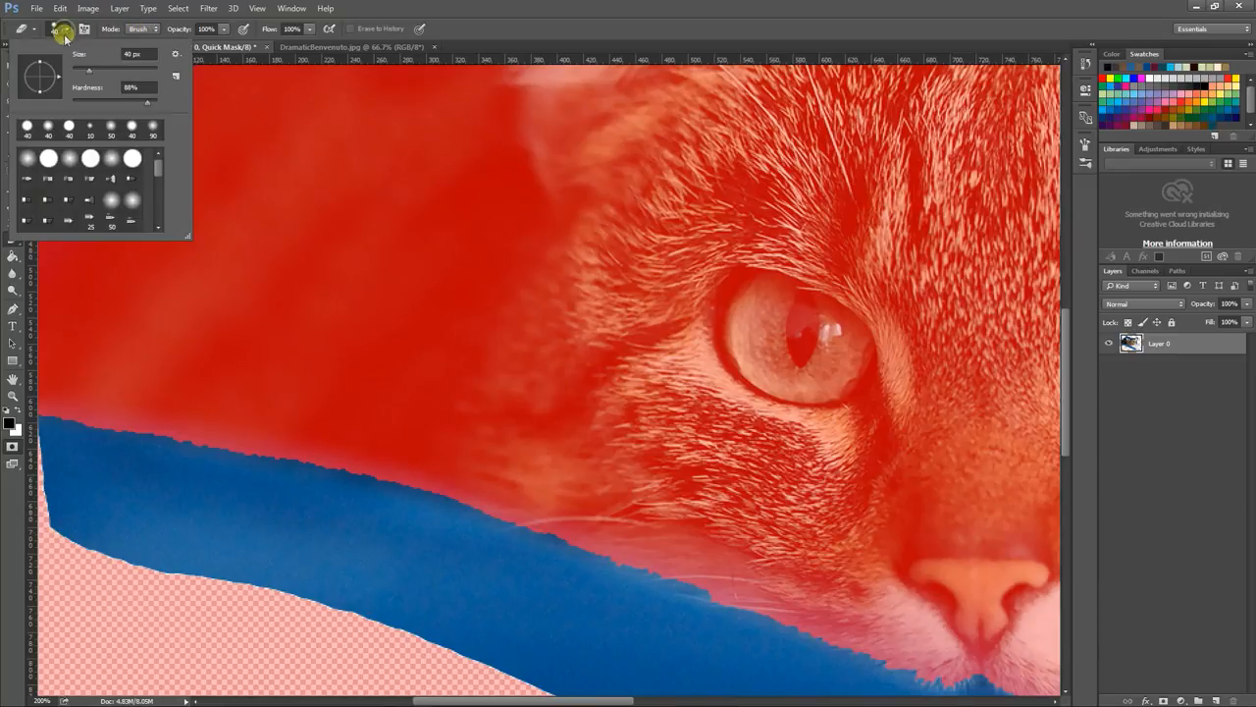
click(579, 30)
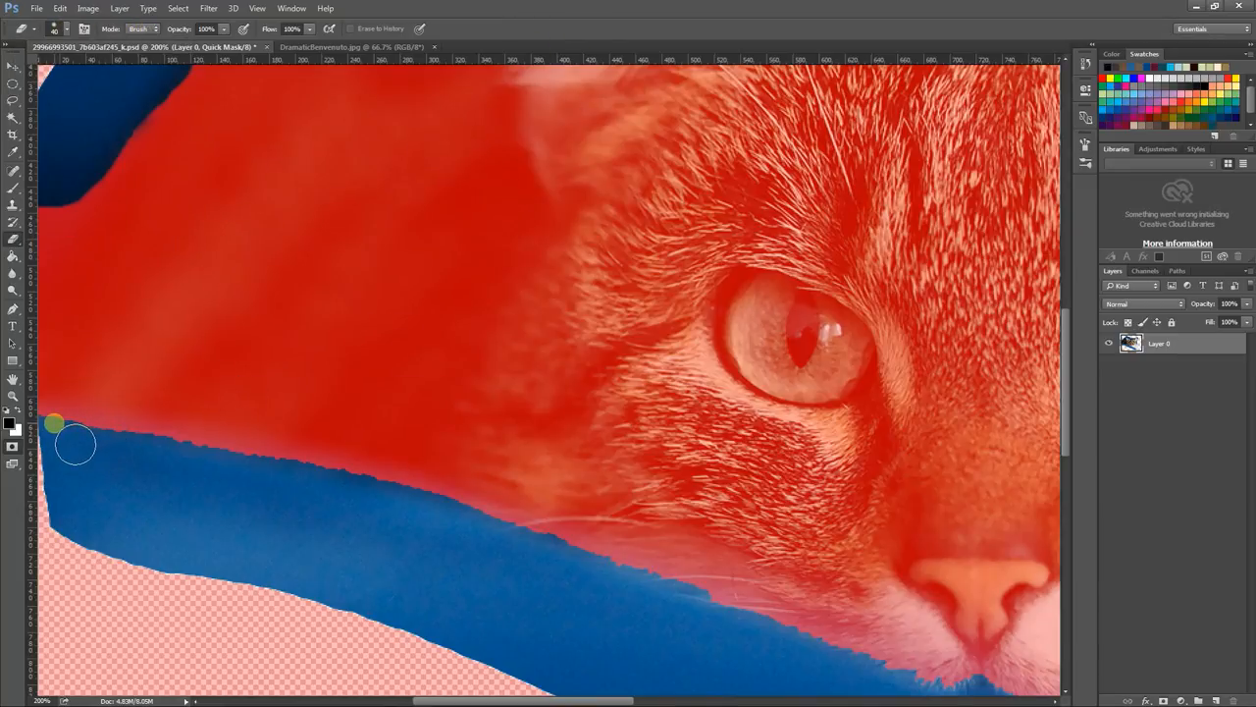
mouse_move(56, 424)
mouse_down()
mouse_move(365, 489)
mouse_move(232, 477)
mouse_up()
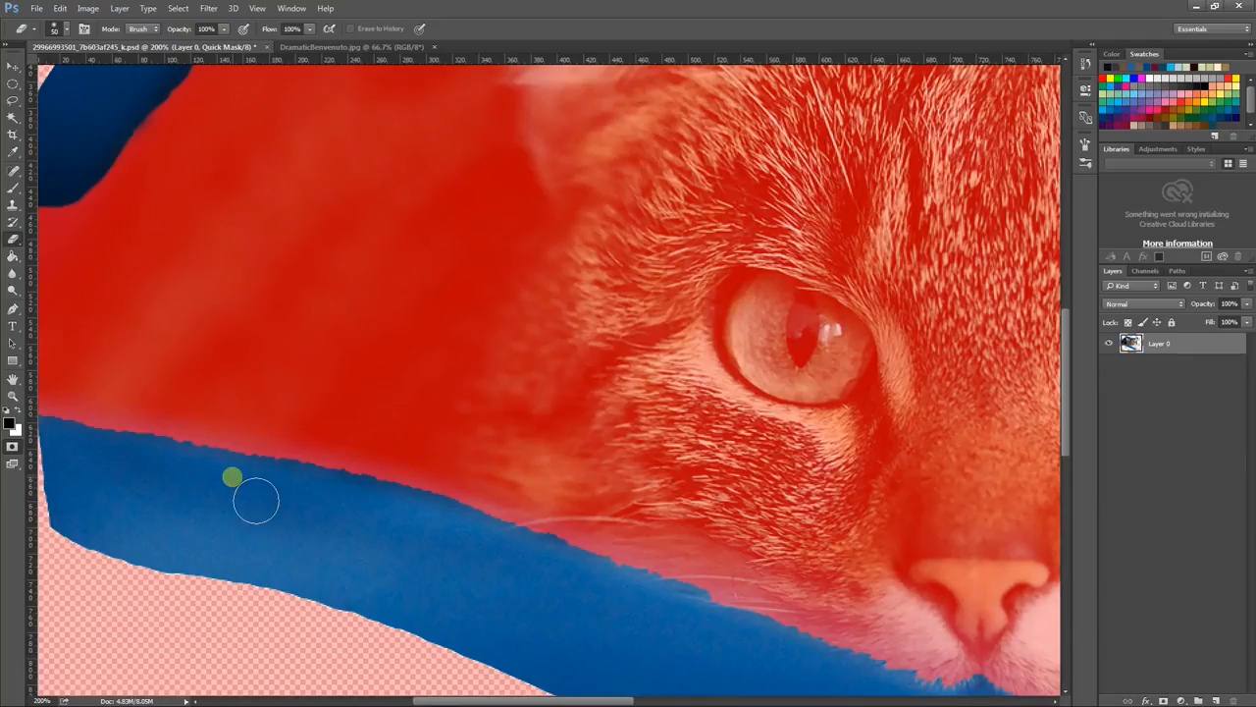
mouse_move(232, 477)
mouse_down()
mouse_move(187, 501)
mouse_move(95, 466)
mouse_move(391, 542)
mouse_move(273, 522)
mouse_move(223, 502)
mouse_move(455, 552)
mouse_move(380, 525)
mouse_move(670, 620)
mouse_move(482, 566)
mouse_move(460, 545)
mouse_move(820, 679)
mouse_move(741, 702)
mouse_move(670, 693)
mouse_move(593, 645)
mouse_up()
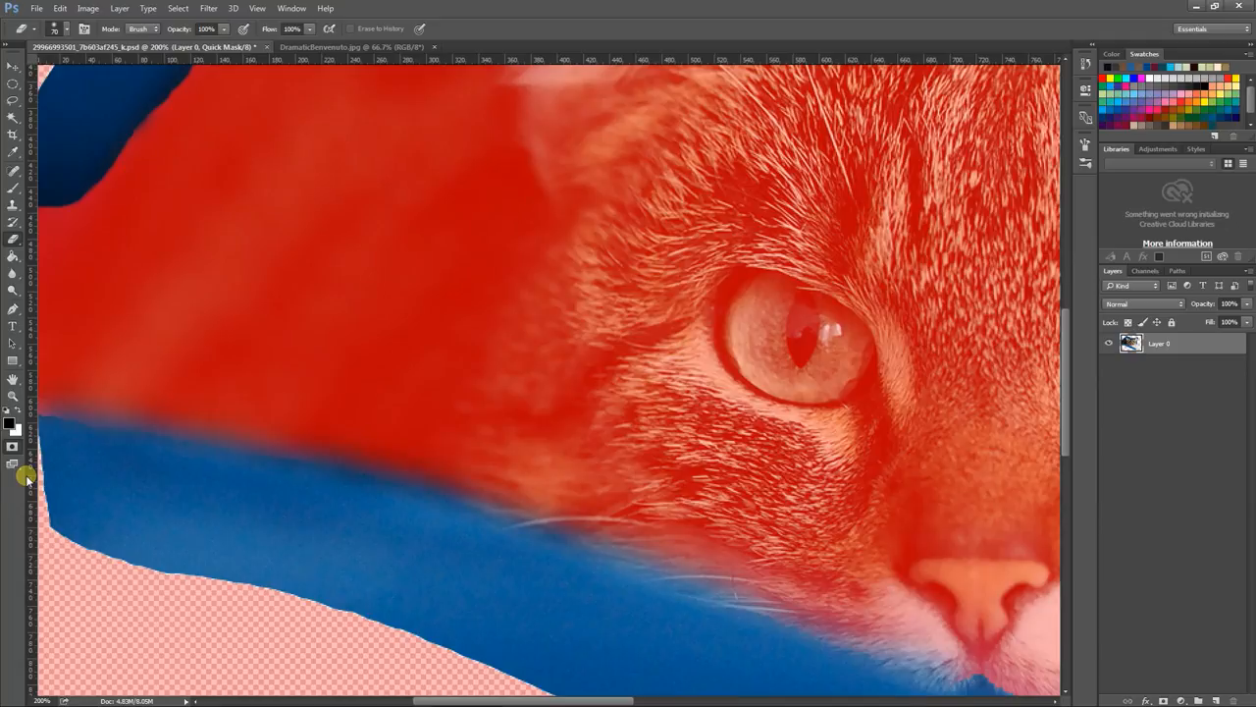
click(12, 447)
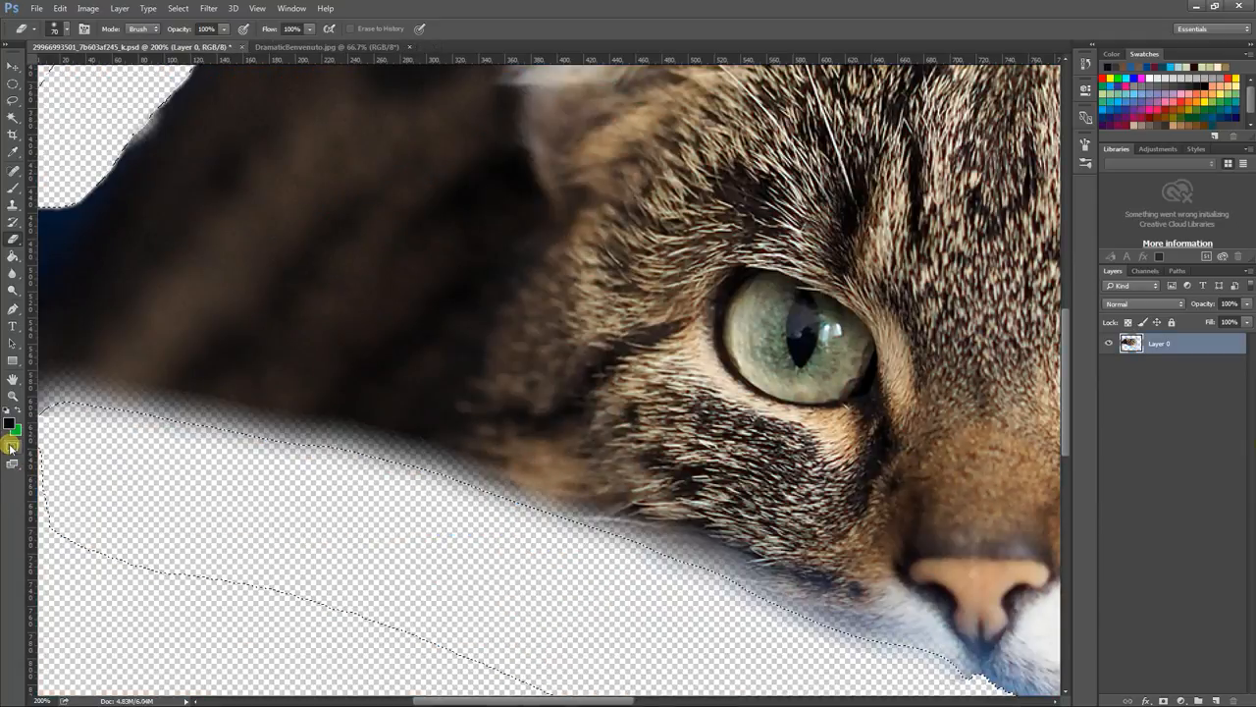
Step: Copy the DramaticBenvenuto.jpg landscape into the cat document again, place its layer beneath the cat layer, and deselect
click(361, 47)
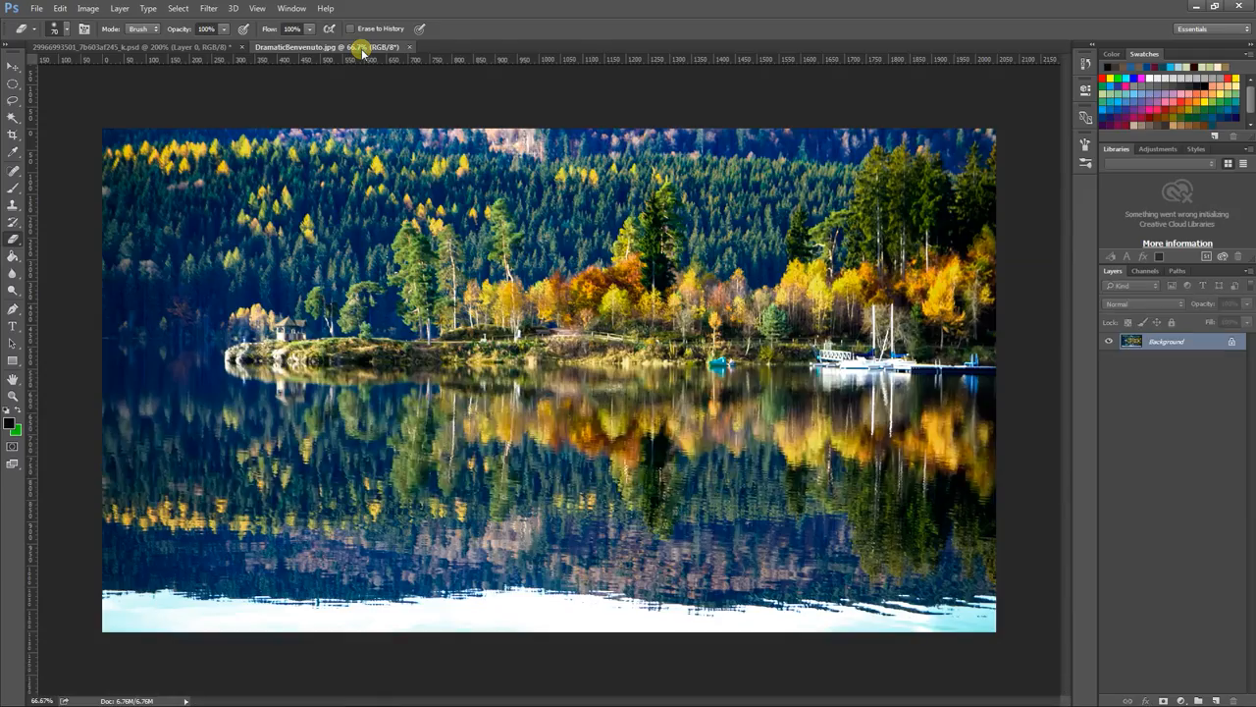
key(v)
mouse_move(519, 362)
mouse_down()
mouse_move(367, 242)
mouse_move(201, 57)
mouse_move(528, 355)
mouse_up()
drag(1203, 345, 1207, 392)
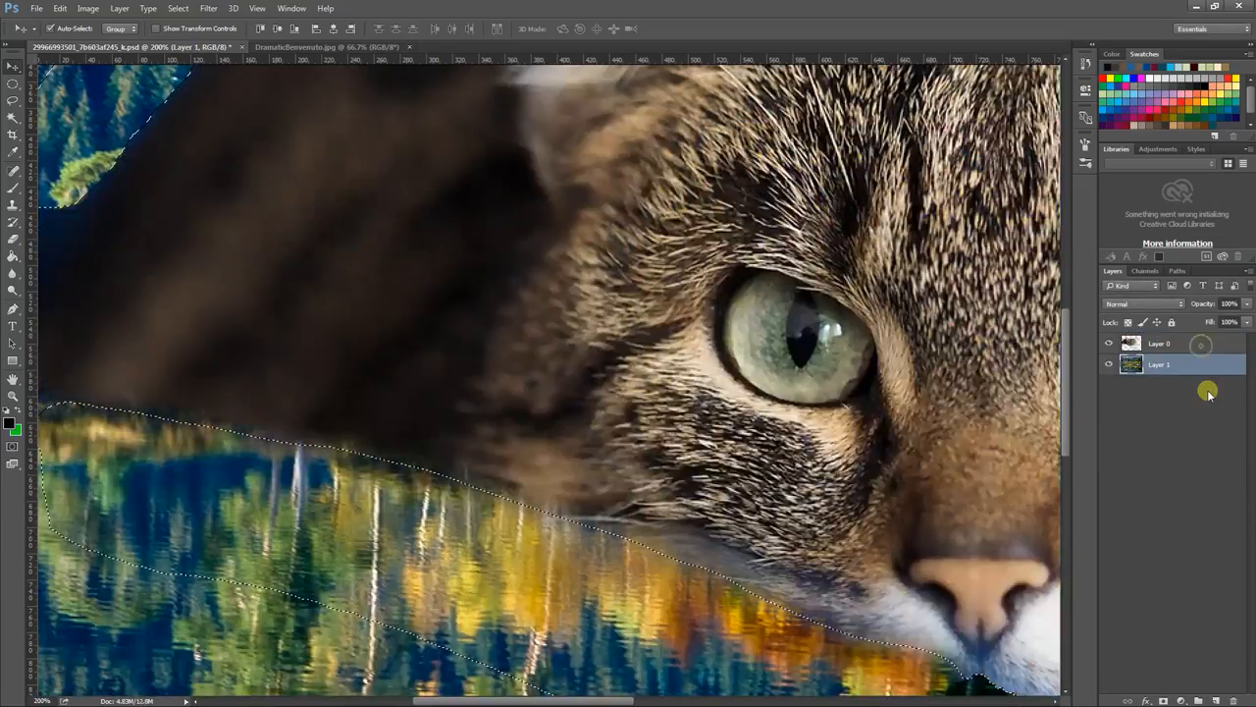
key(ctrl+d)
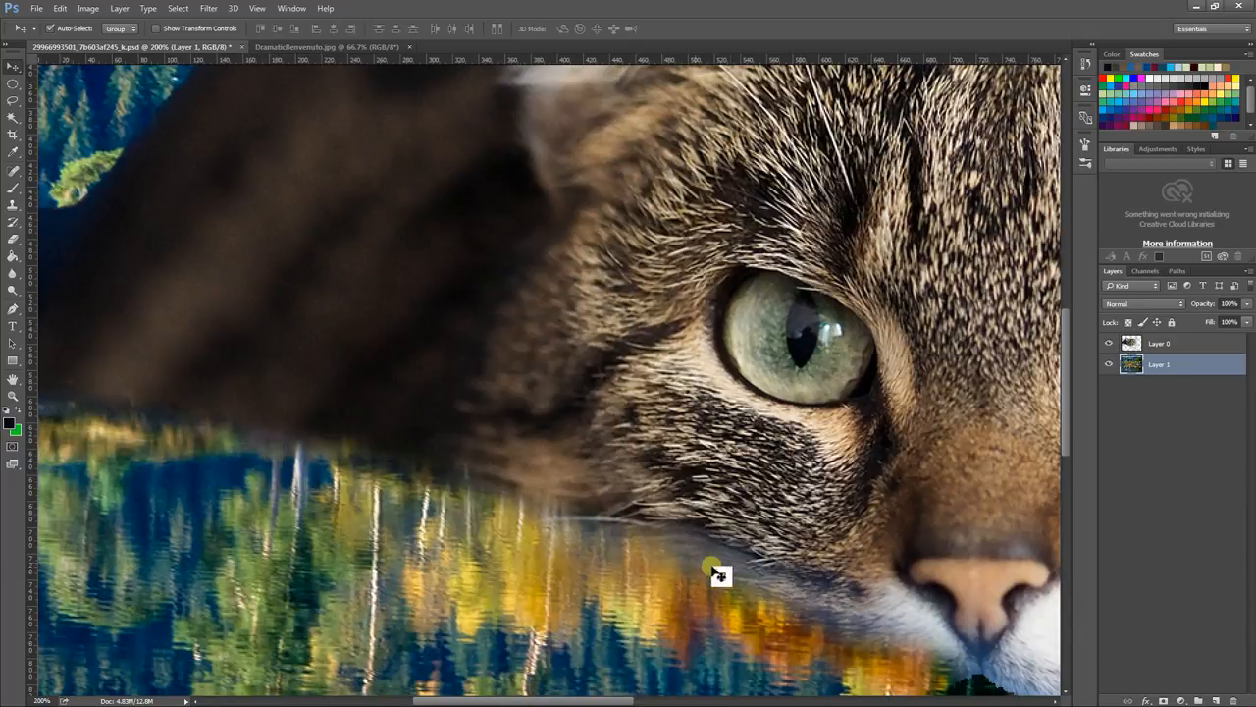
alt+click(348, 513)
drag(689, 628, 534, 542)
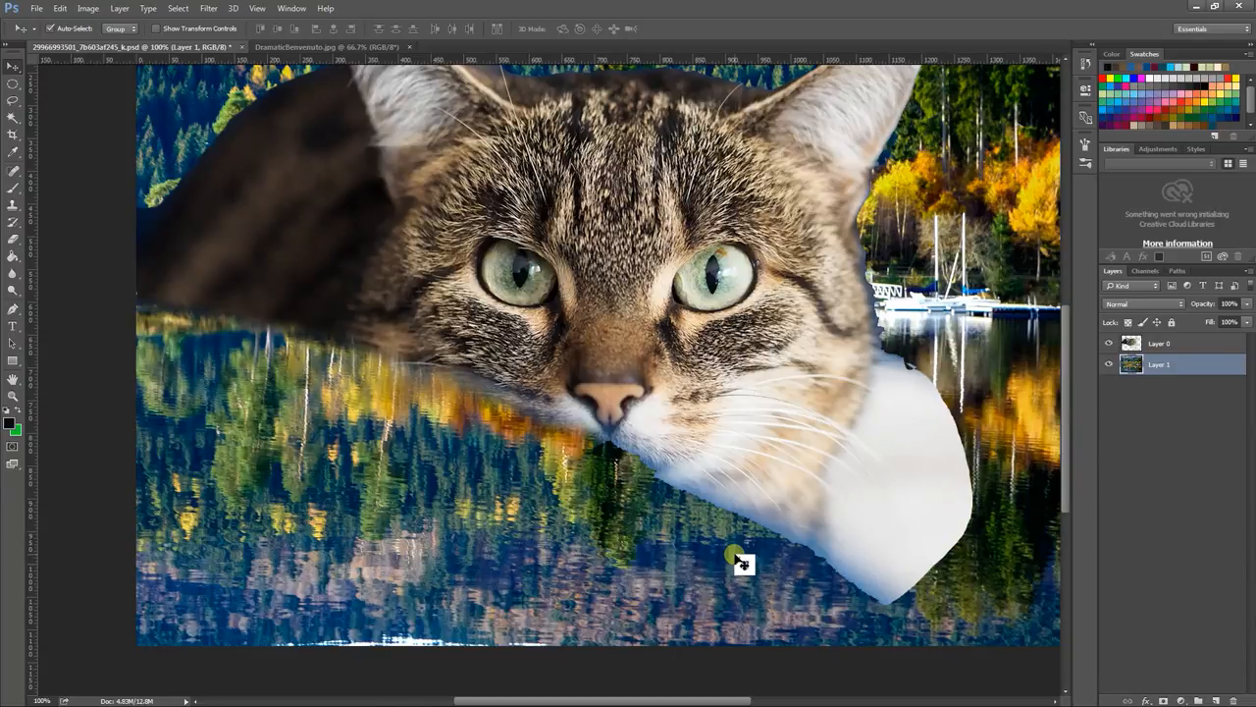
Step: Close the cat composite without saving changes, and close DramaticBenvenuto.jpg
click(240, 47)
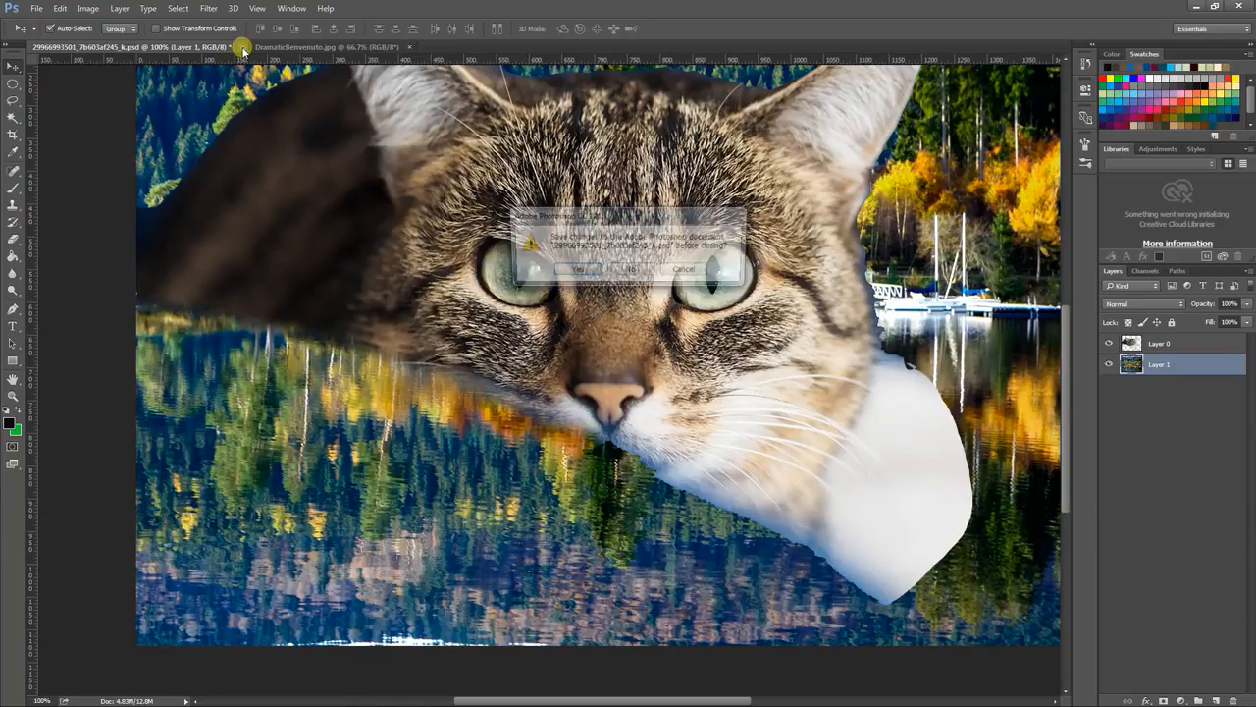
click(637, 270)
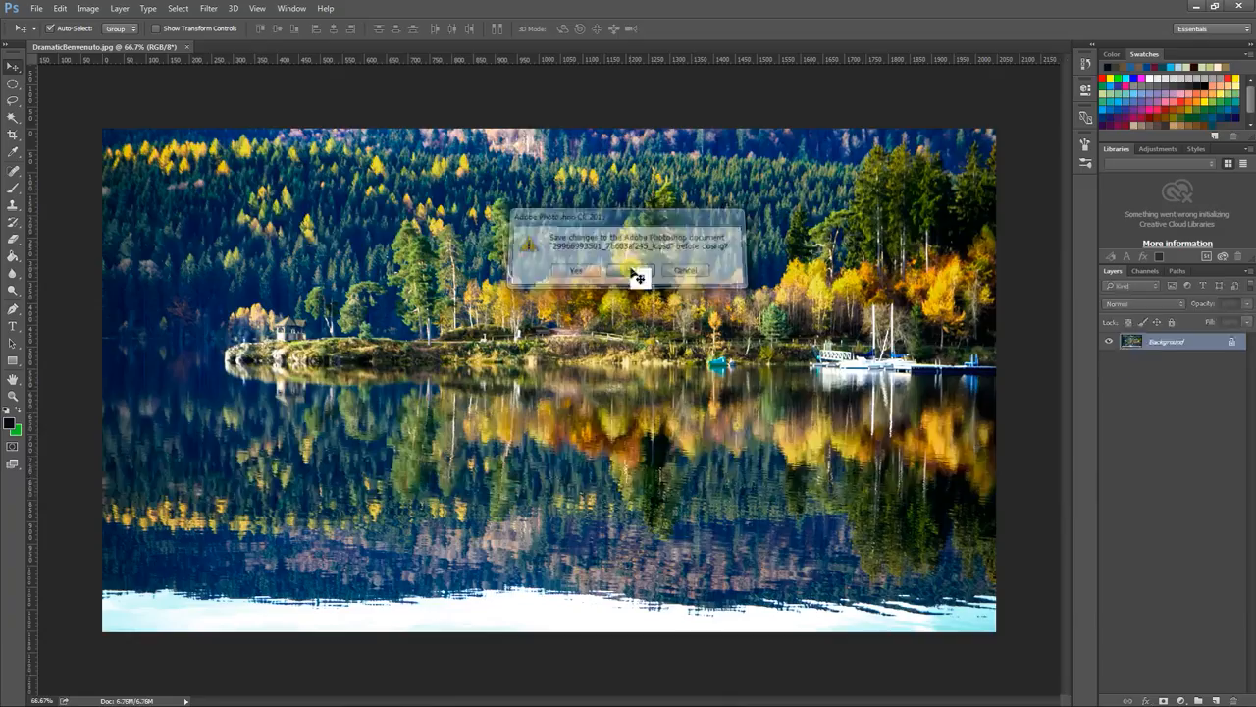
click(183, 47)
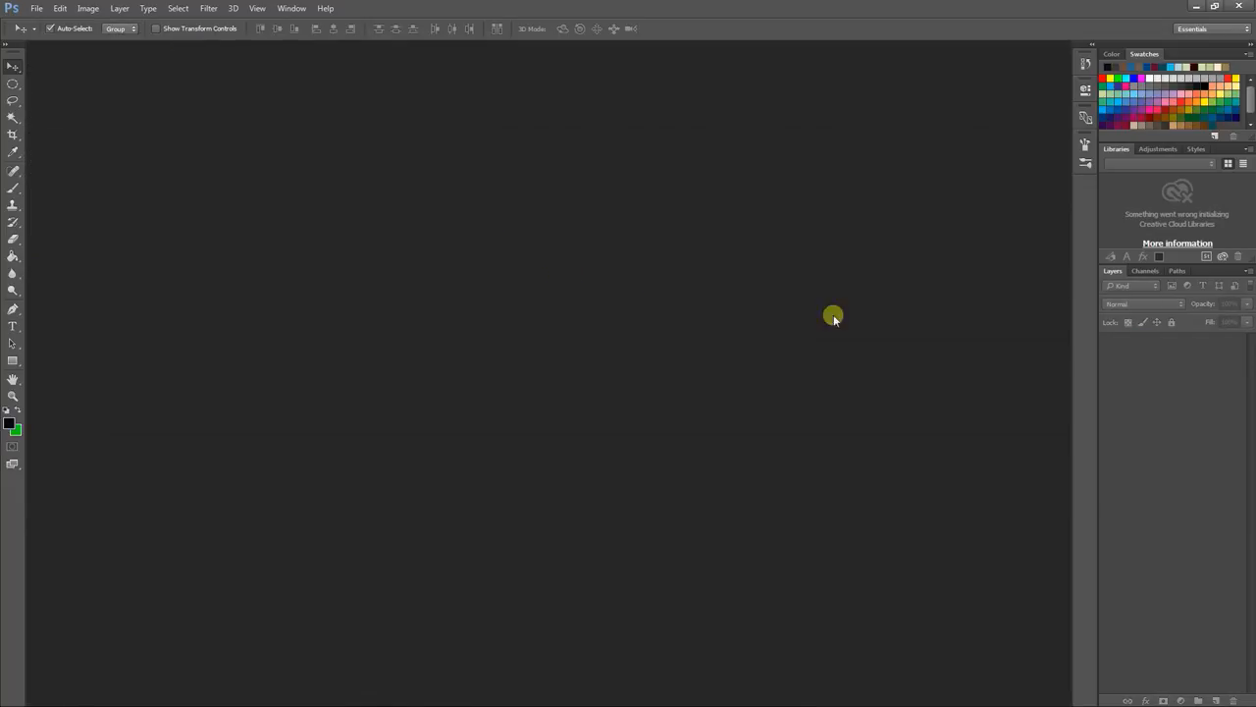
Step: Switch to Chrome, download the Making Selections Template (.psd) from Assignment #15 - Selection Tools, and open it in Photoshop
click(1197, 6)
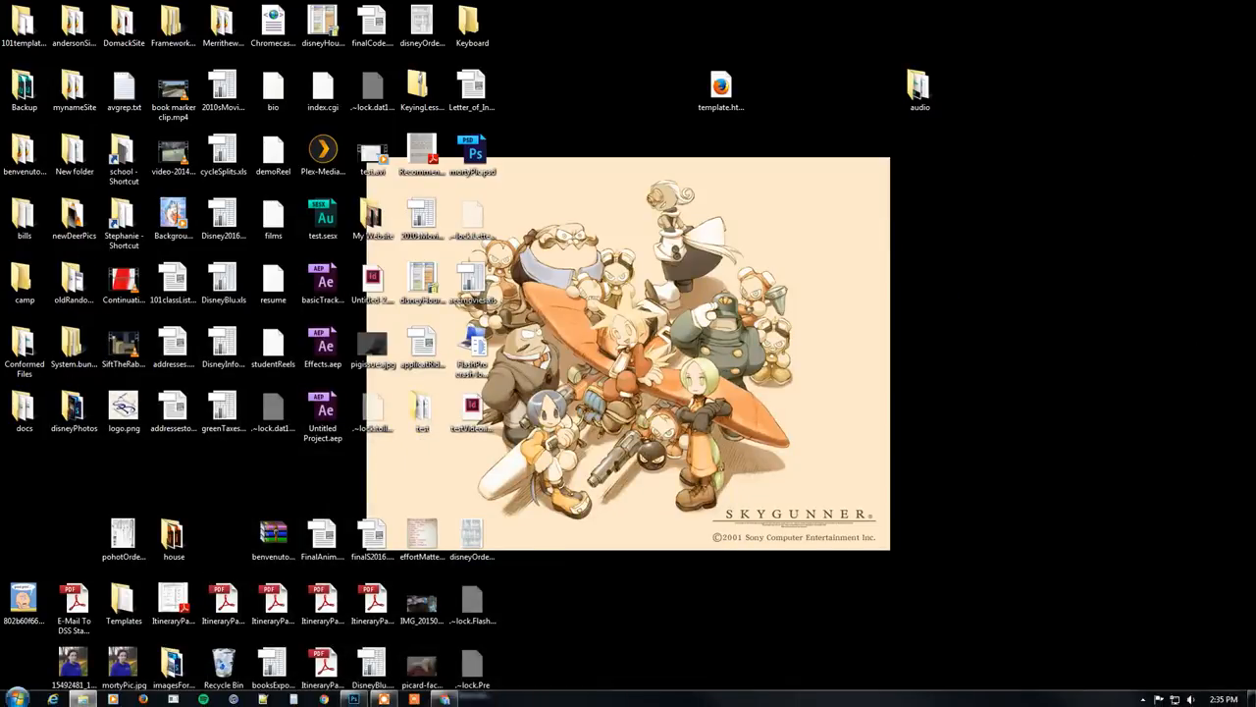
click(446, 698)
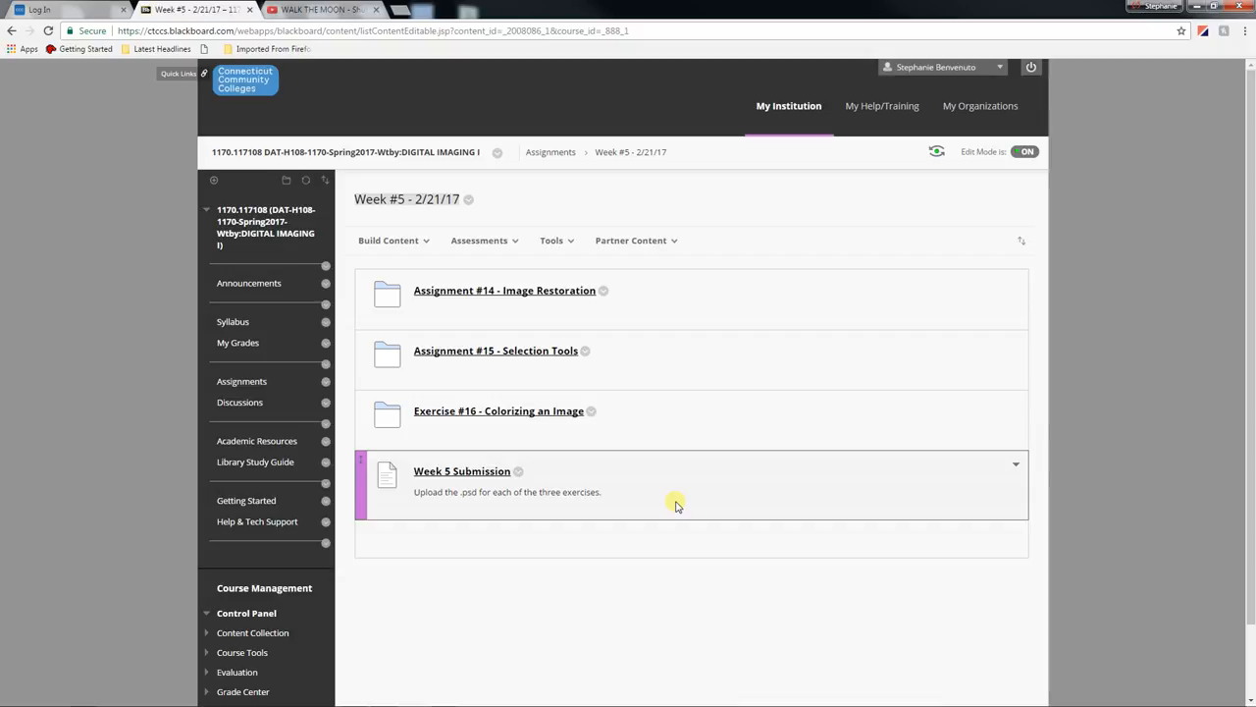
click(501, 352)
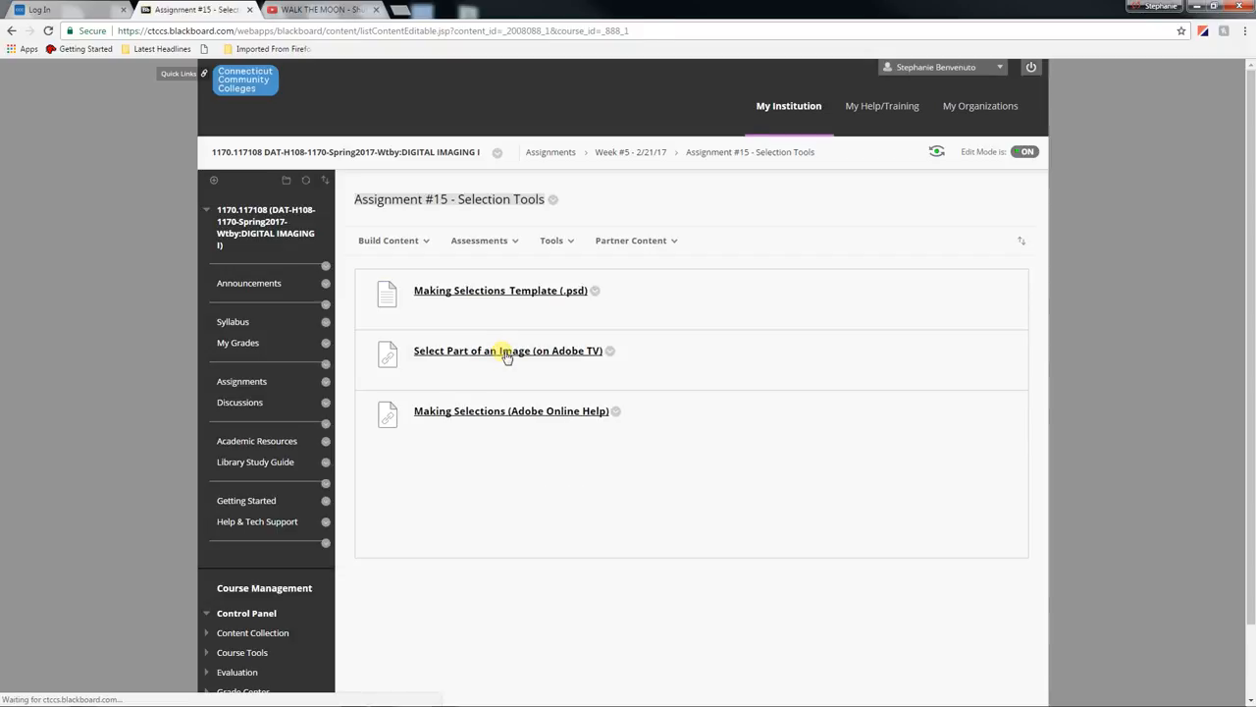
click(491, 289)
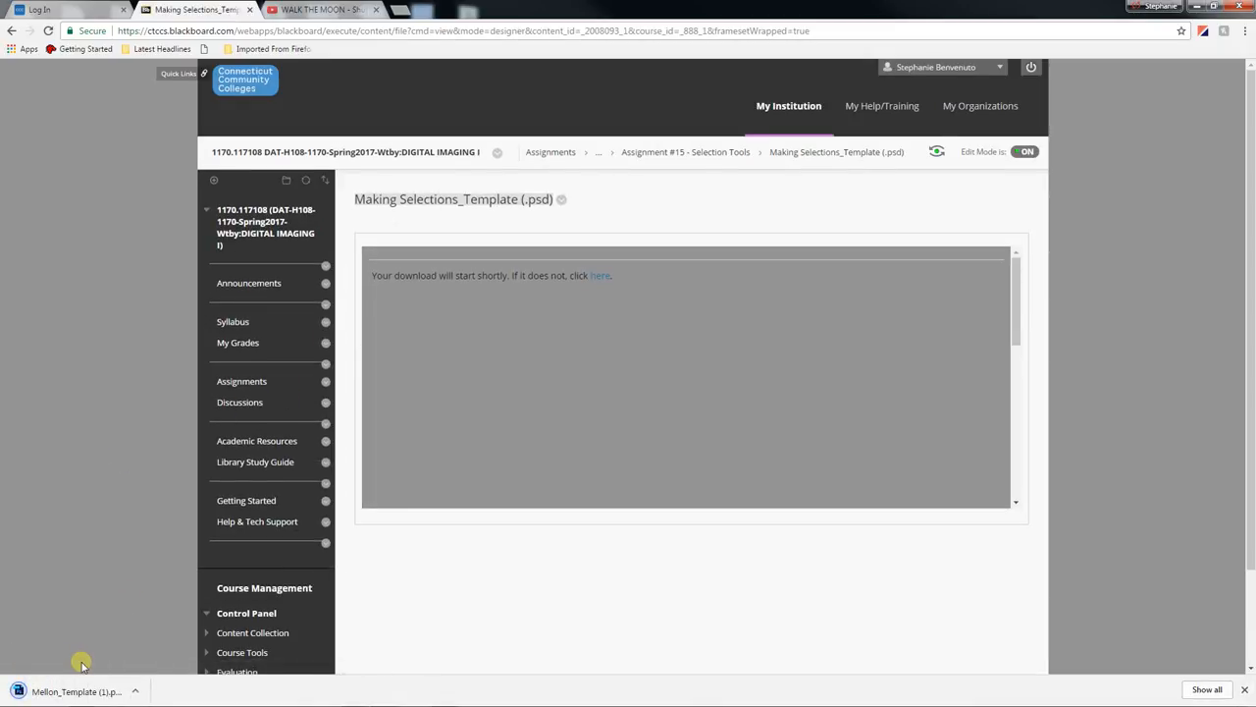
click(74, 691)
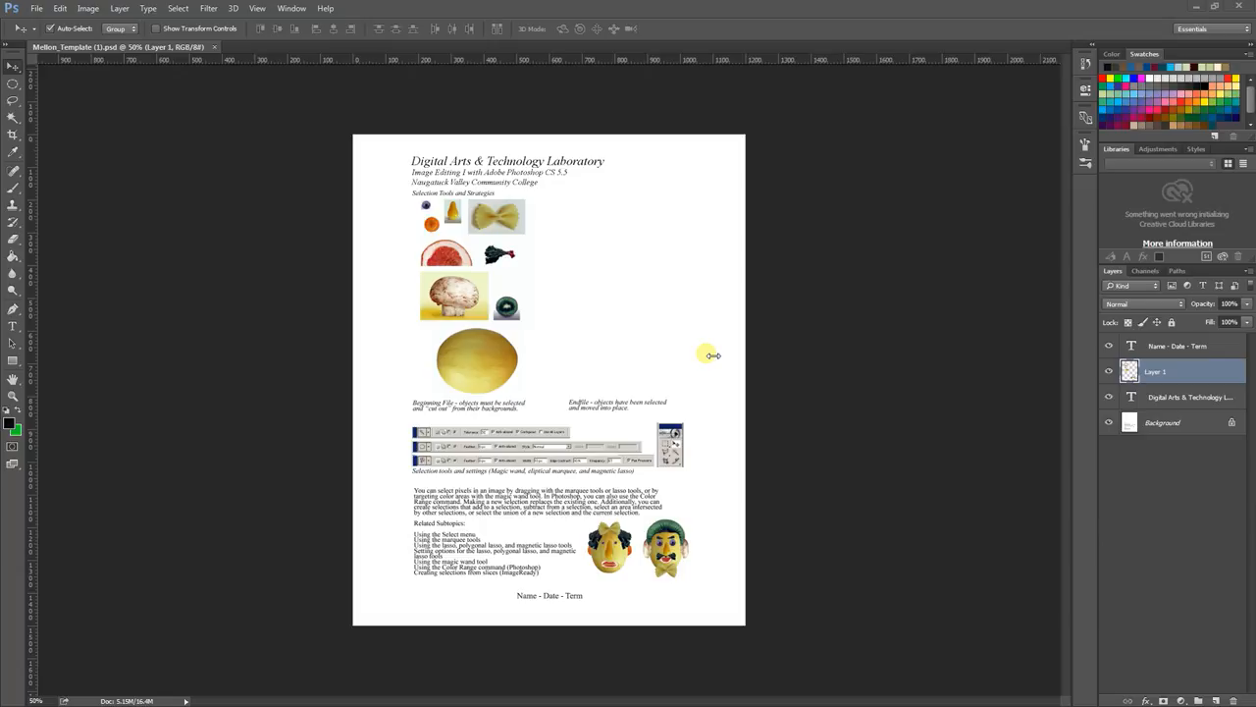
Step: Hide and show Layer 1 to check which objects of the template it contains
key(ctrl+plus)
key(ctrl)
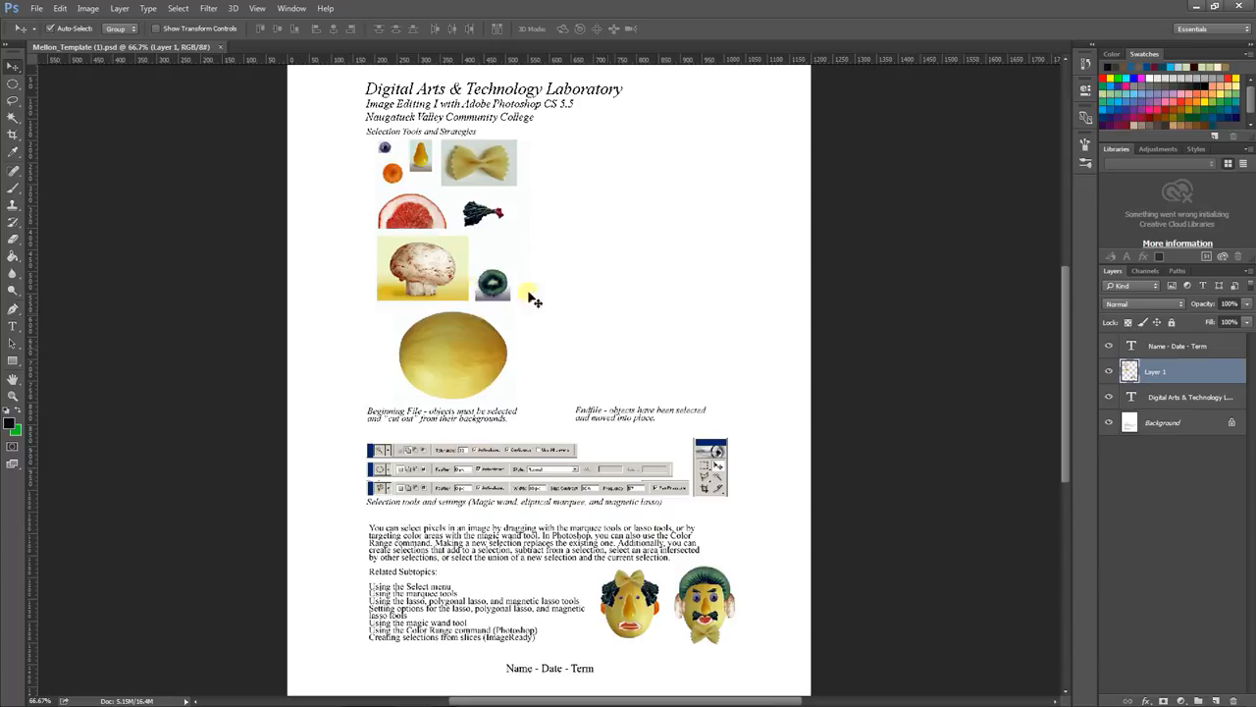
click(1110, 372)
click(1110, 372)
Step: Examine the template's melon and the two finished example faces built from the fruit and vegetable pieces
key(ctrl+plus)
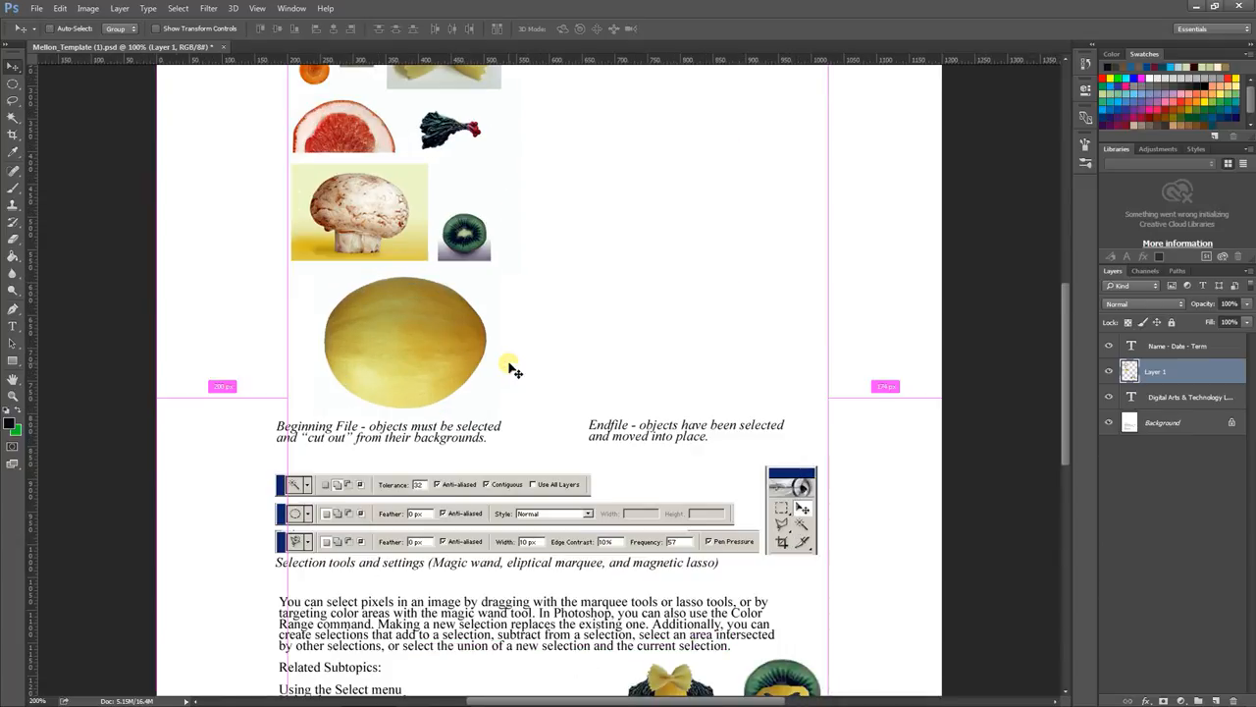
key(ctrl+plus)
key(ctrl+plus)
drag(481, 363, 772, 457)
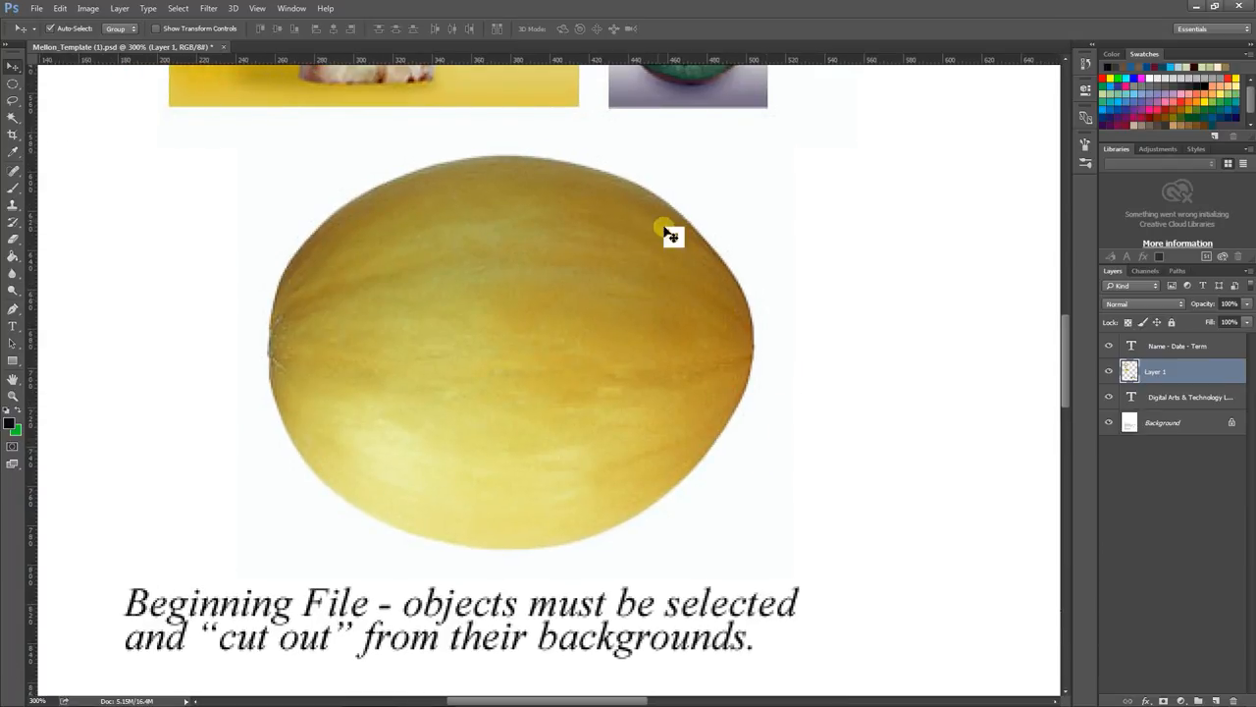
drag(837, 513, 576, 370)
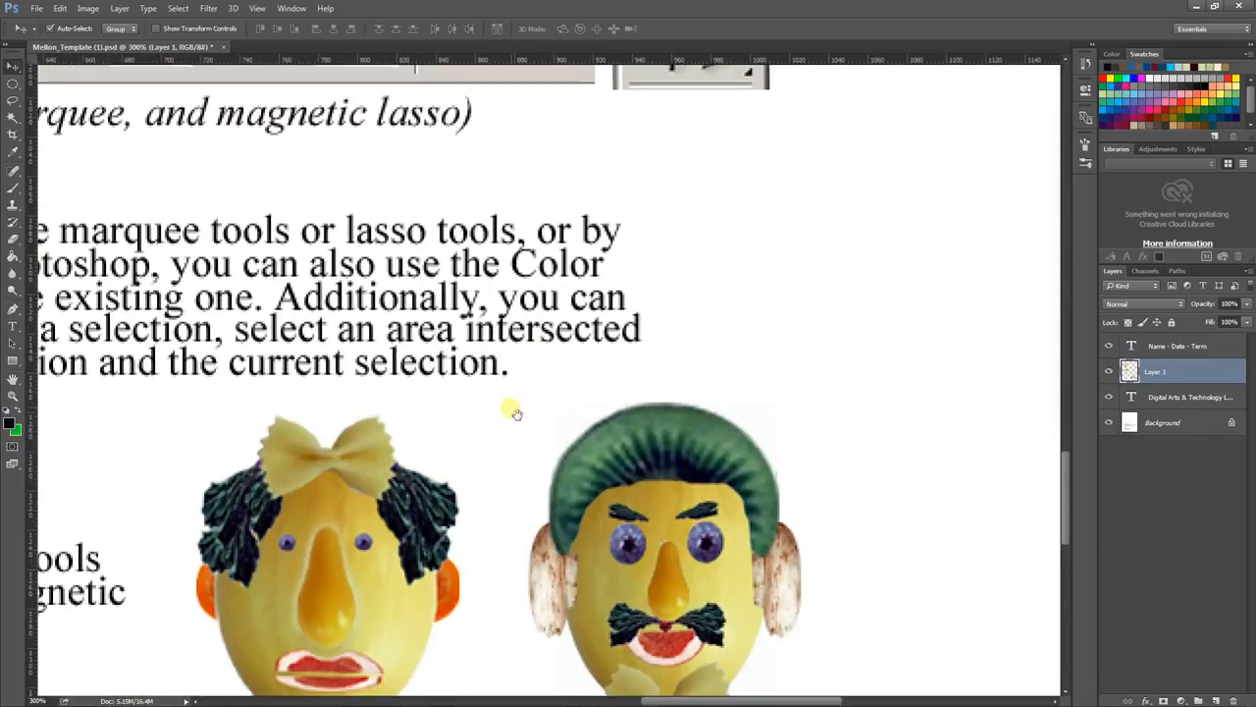
drag(510, 407, 482, 308)
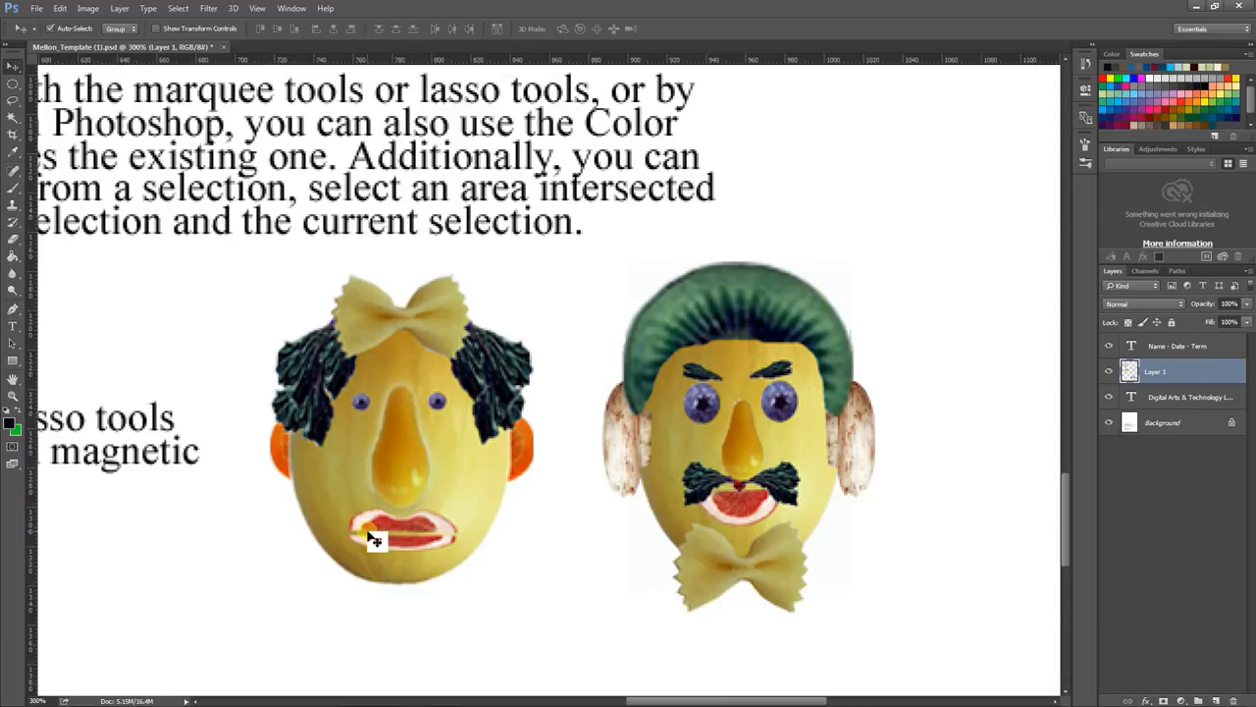
drag(332, 231, 601, 439)
scroll(433, 339, down, 2)
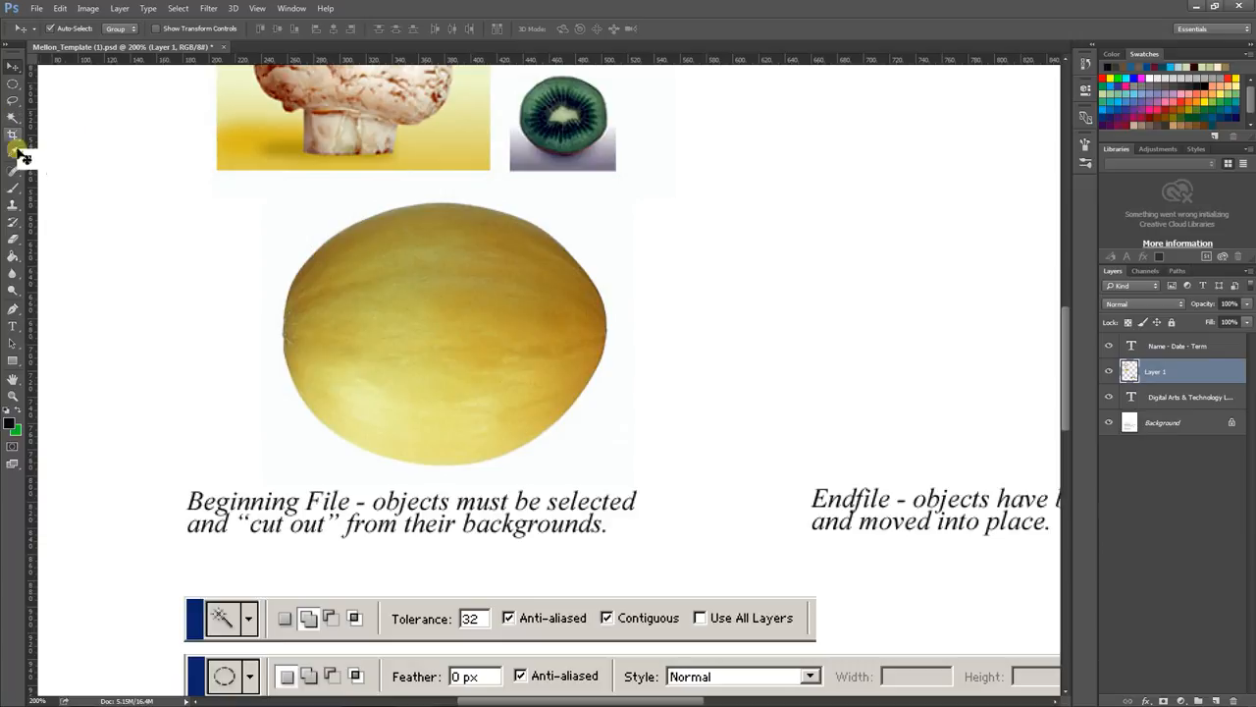
Step: Select the whole yellow melon on Layer 1 with the Quick Selection tool
drag(9, 118, 53, 115)
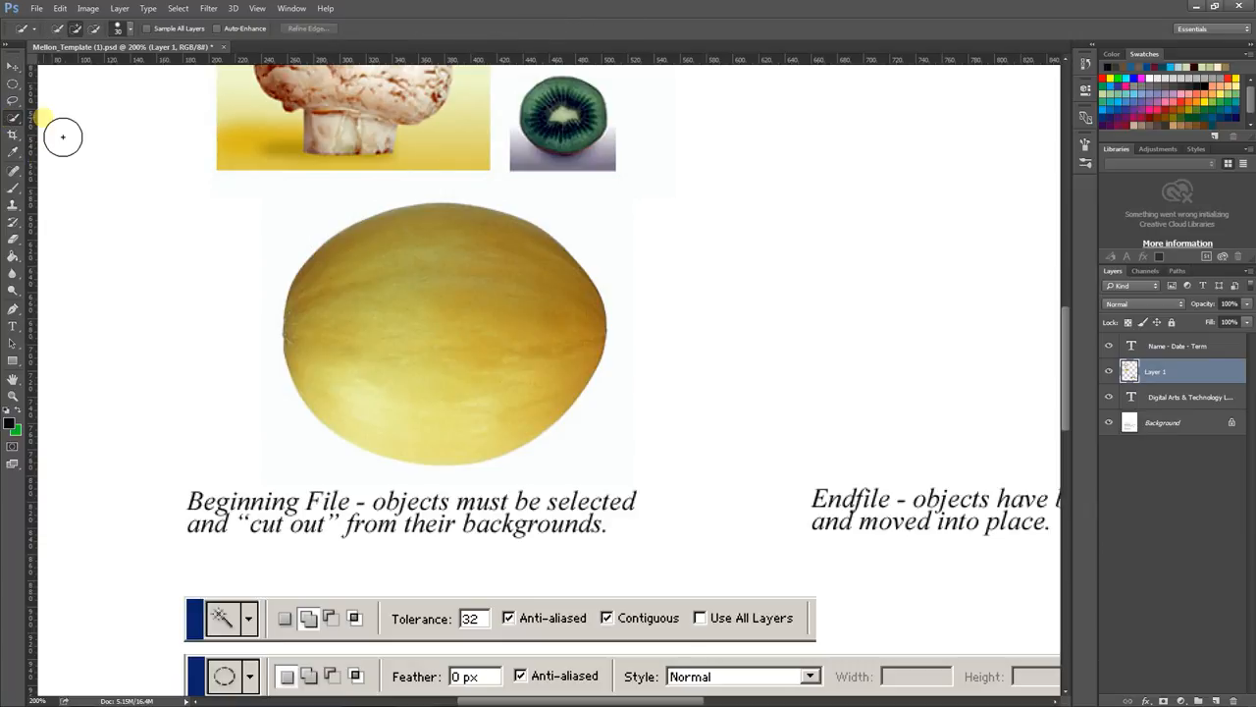
click(16, 118)
mouse_move(446, 314)
mouse_down()
mouse_move(462, 300)
mouse_move(394, 317)
mouse_up()
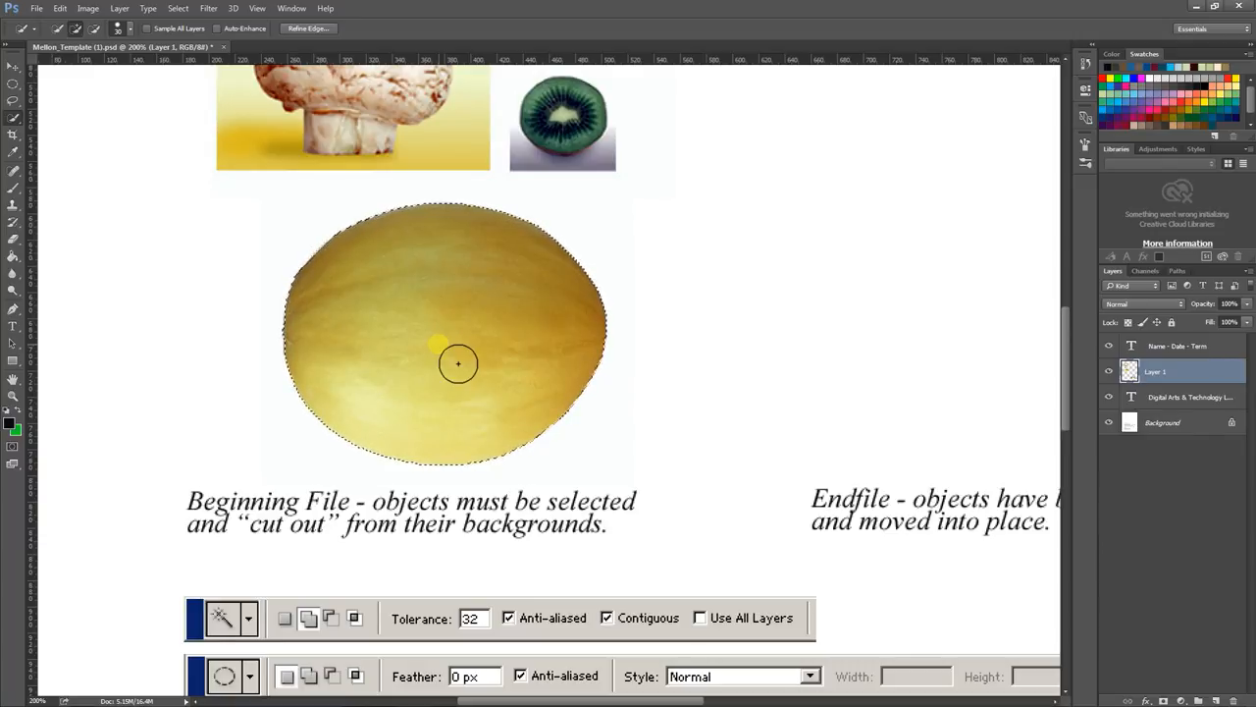
Step: Copy the selected melon to a new layer and move the copy into the empty area above the Endfile caption
key(ctrl+j)
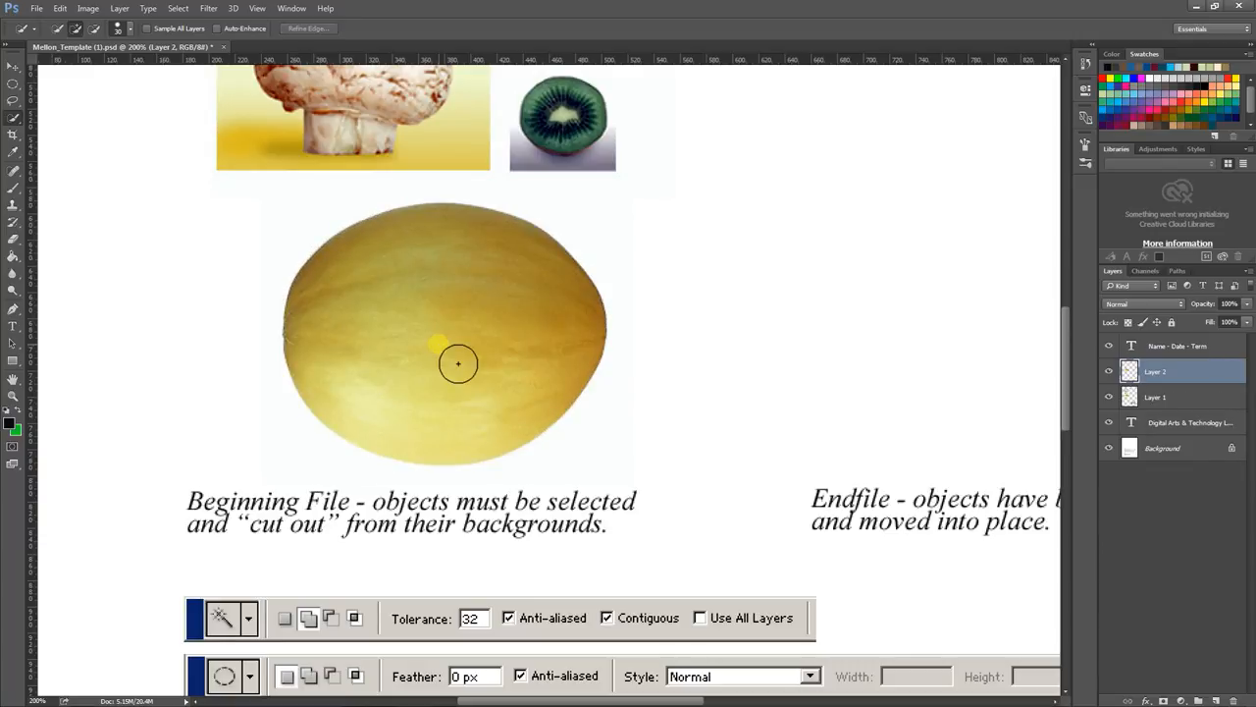
key(v)
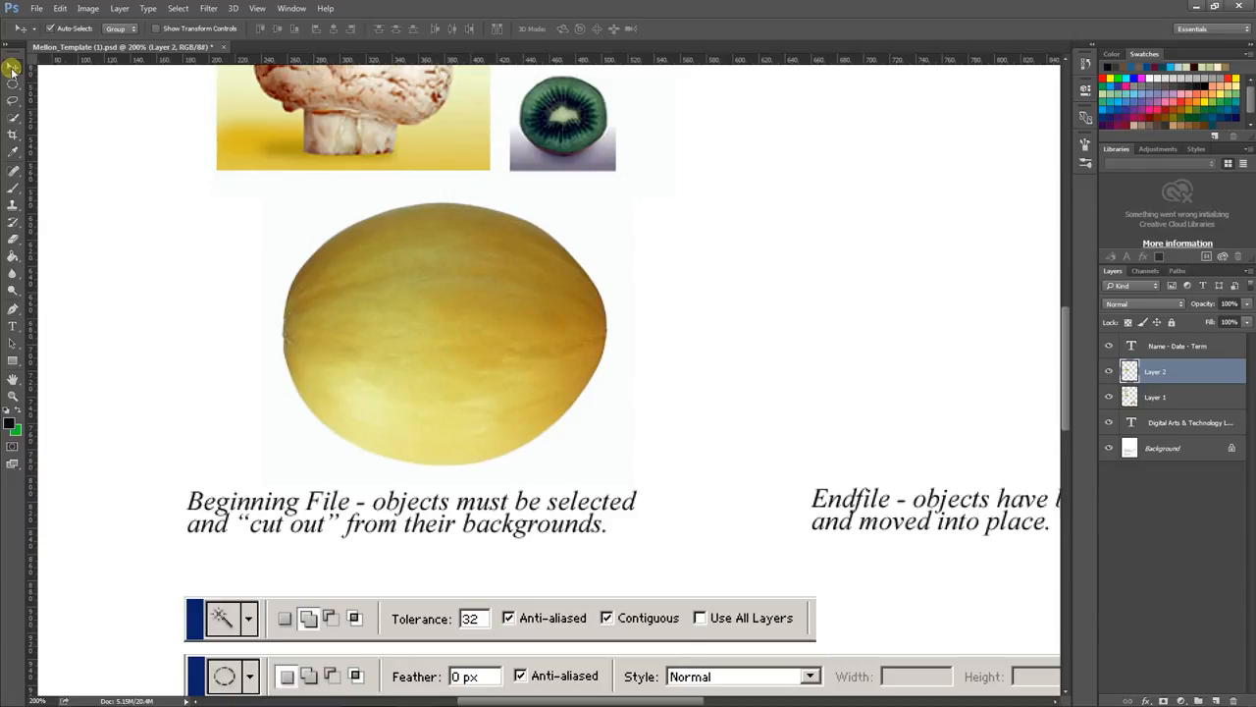
drag(413, 334, 830, 232)
drag(805, 429, 544, 504)
drag(862, 417, 787, 516)
drag(524, 422, 684, 372)
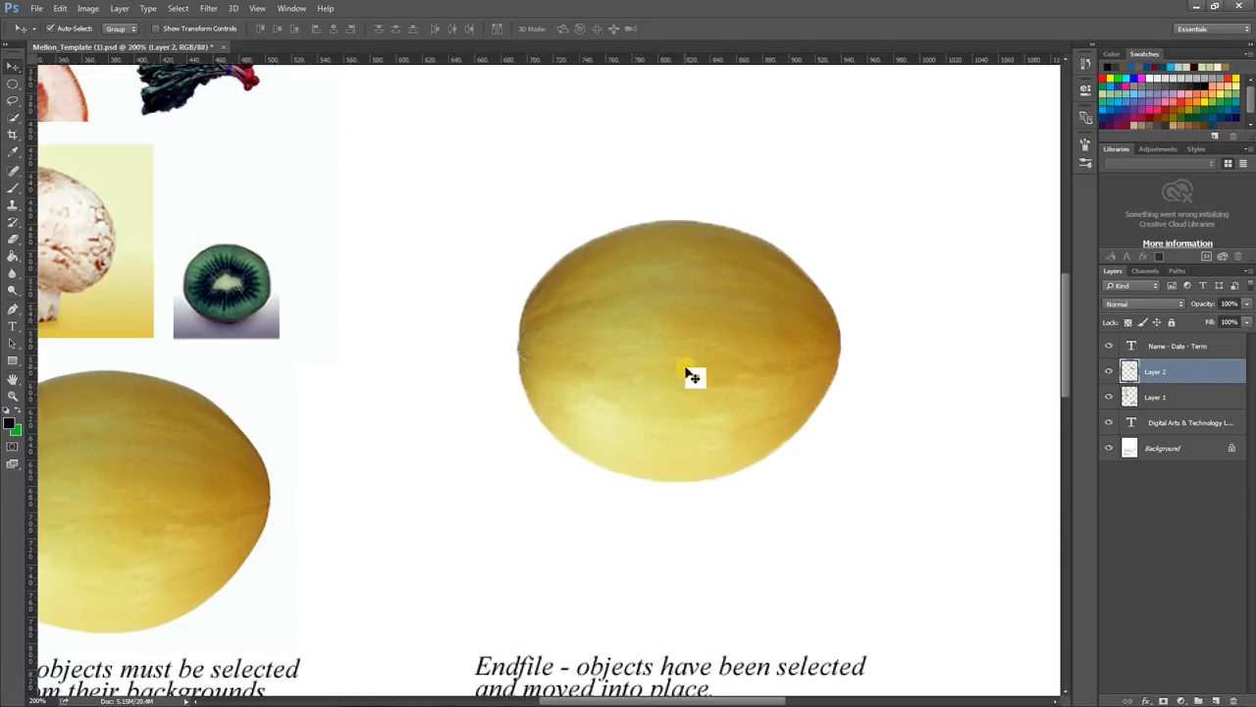
mouse_move(705, 359)
mouse_down()
mouse_move(673, 350)
mouse_move(702, 338)
mouse_up()
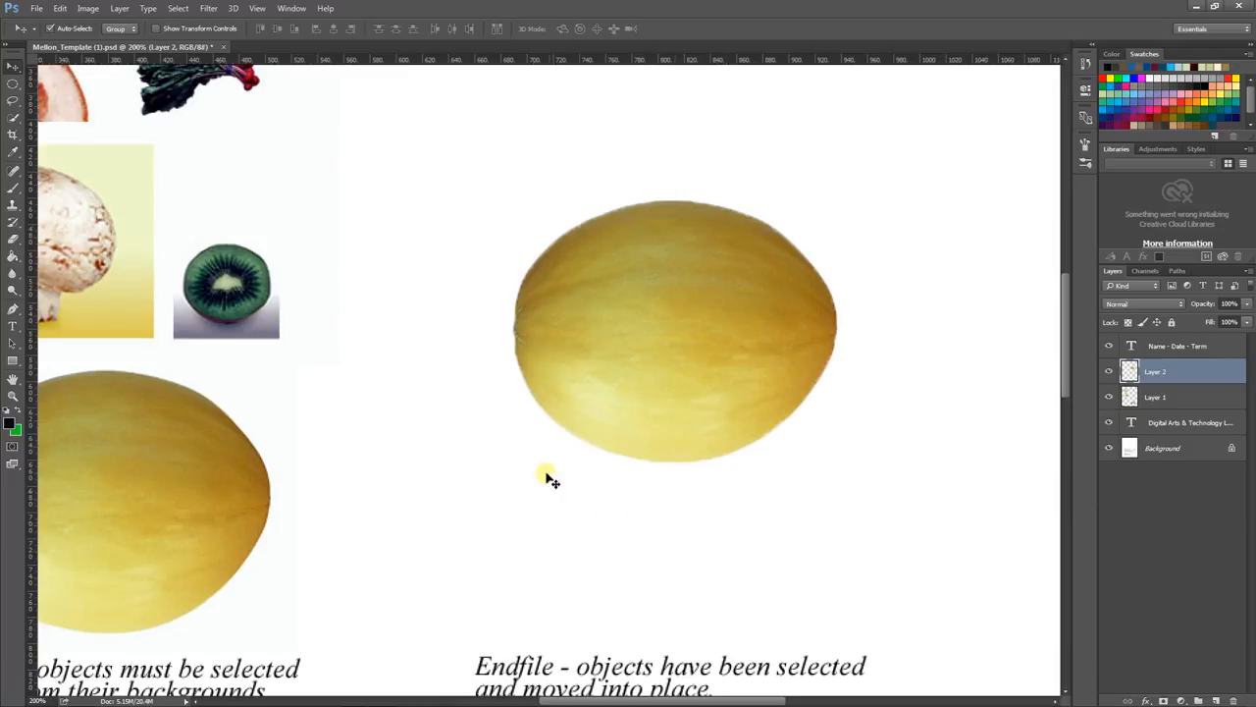
Step: Rotate the melon copy by -90 degrees with Free Transform so it stands upright
click(60, 8)
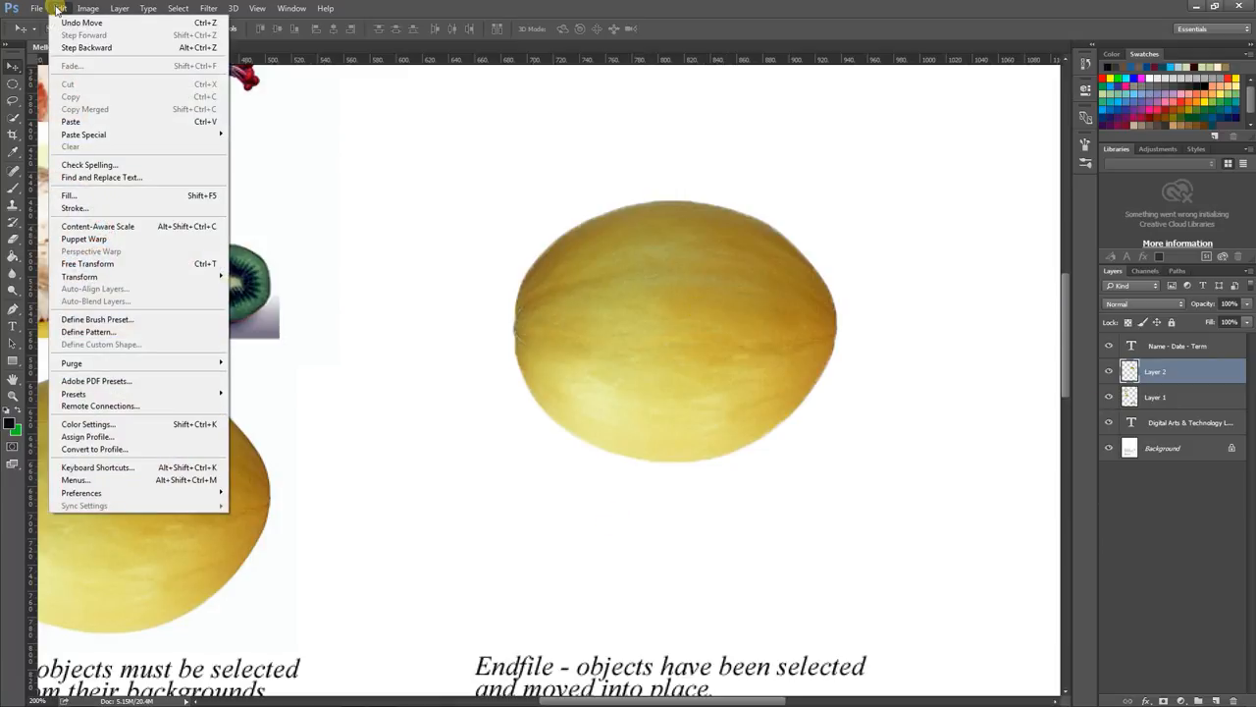
click(108, 263)
drag(860, 190, 550, 133)
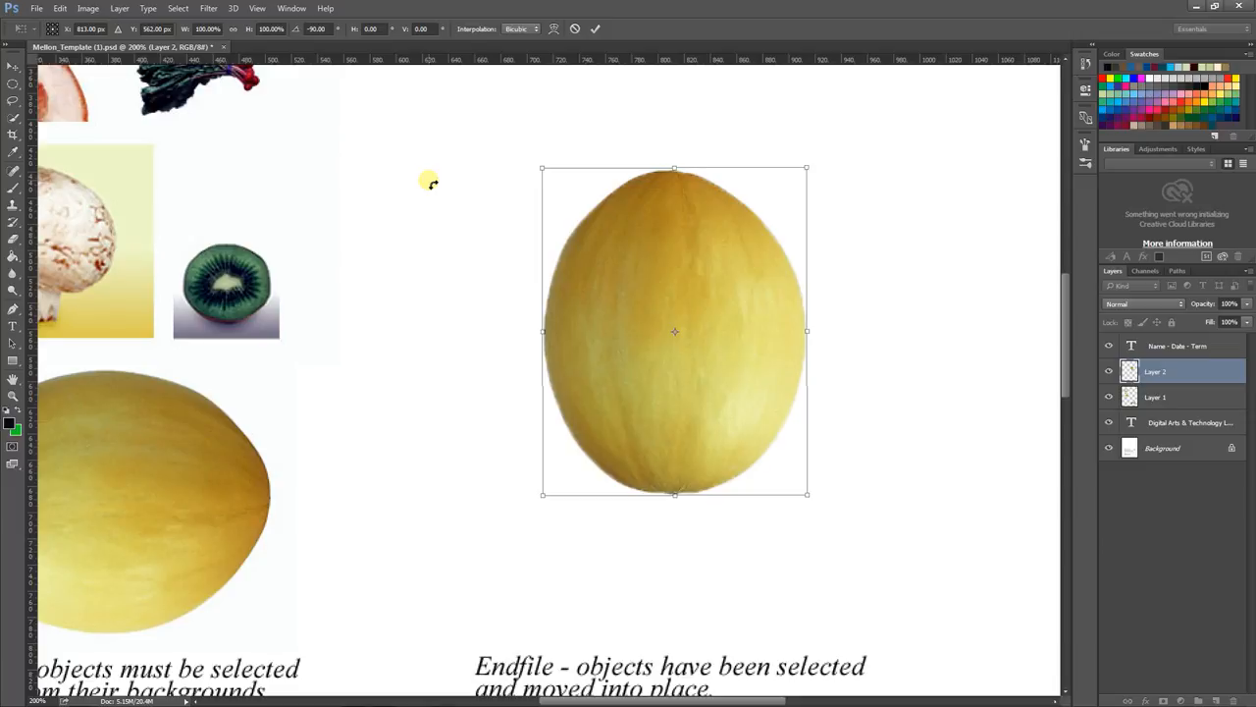
key(Return)
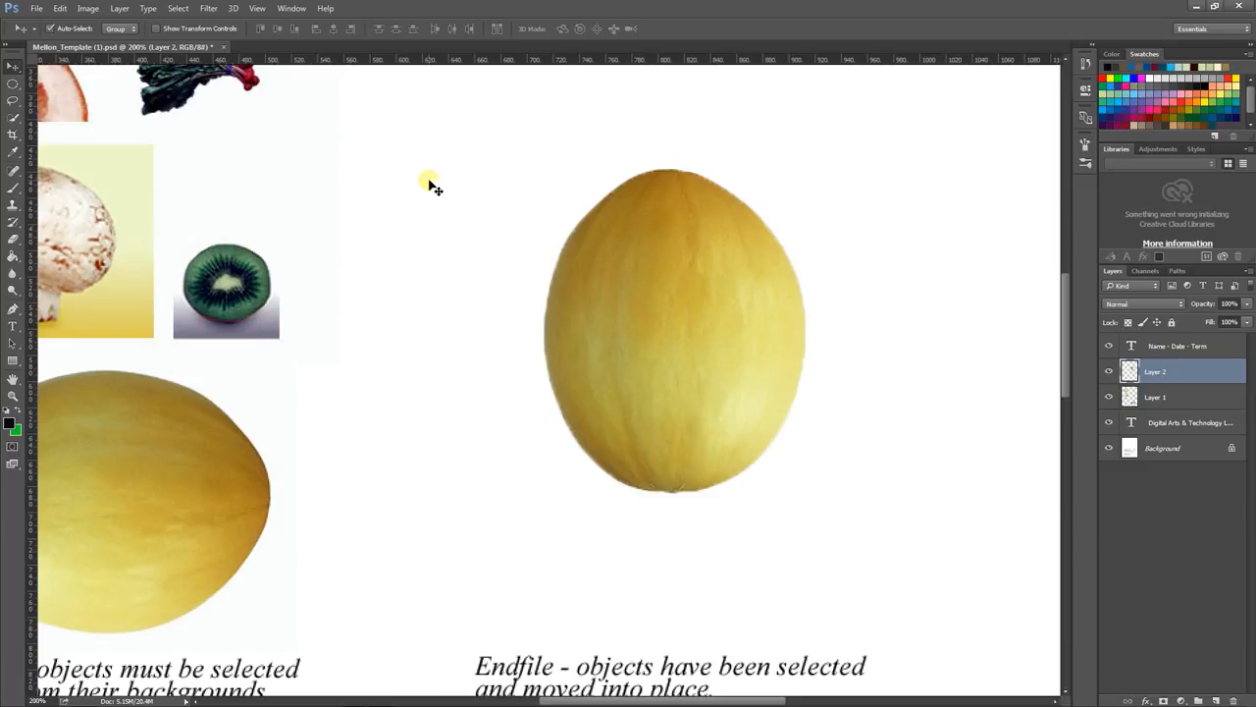
Step: Try squeezing the upright melon non-proportionally to about 71% width and 89% height, and discard the transformation
key(ctrl+t)
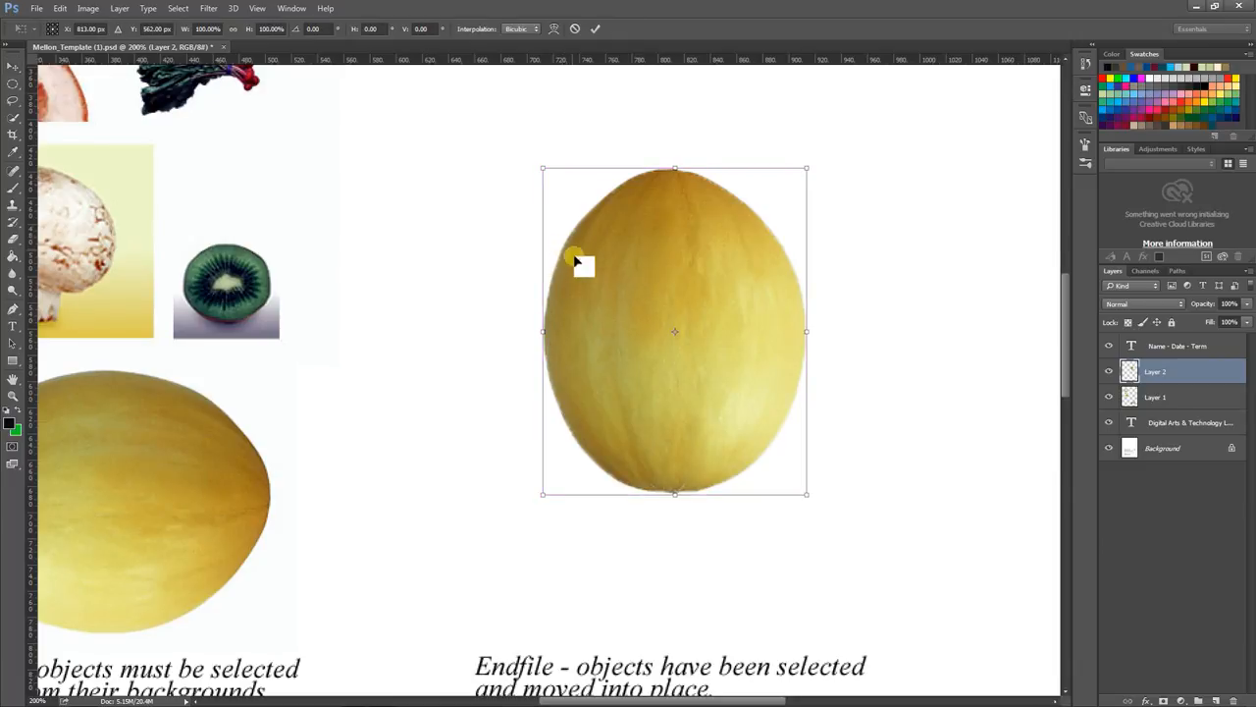
drag(543, 331, 579, 332)
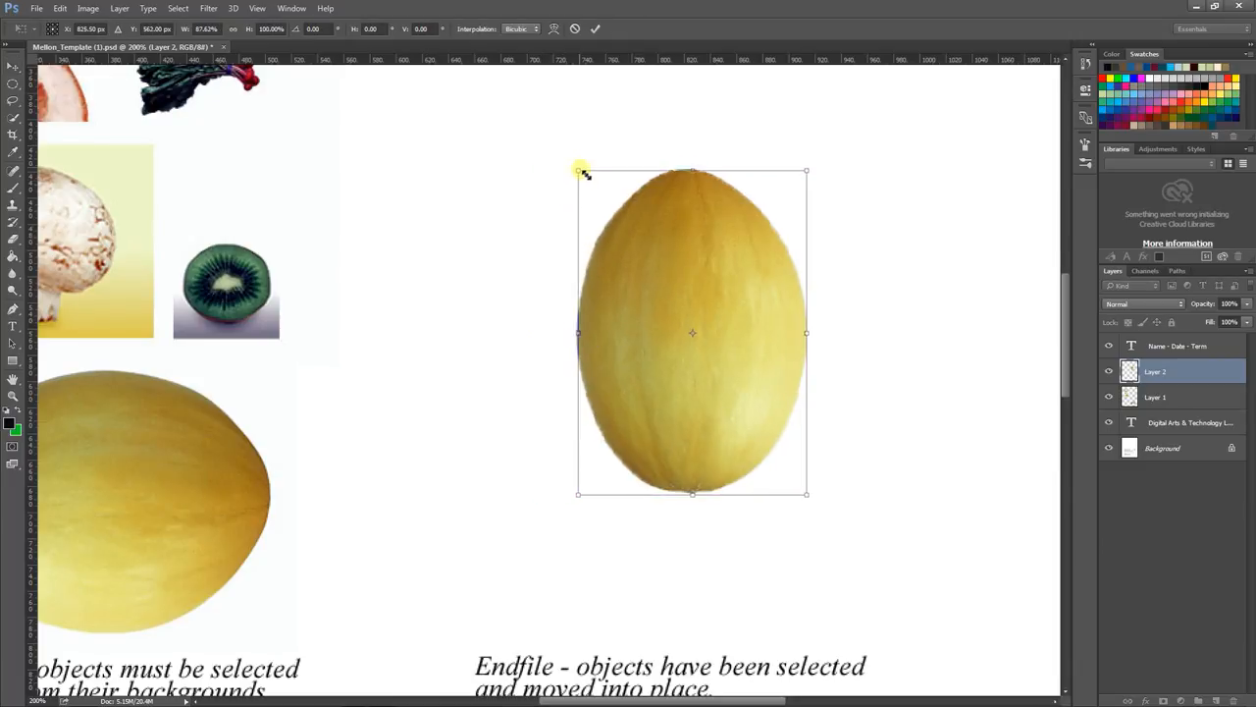
drag(581, 171, 619, 205)
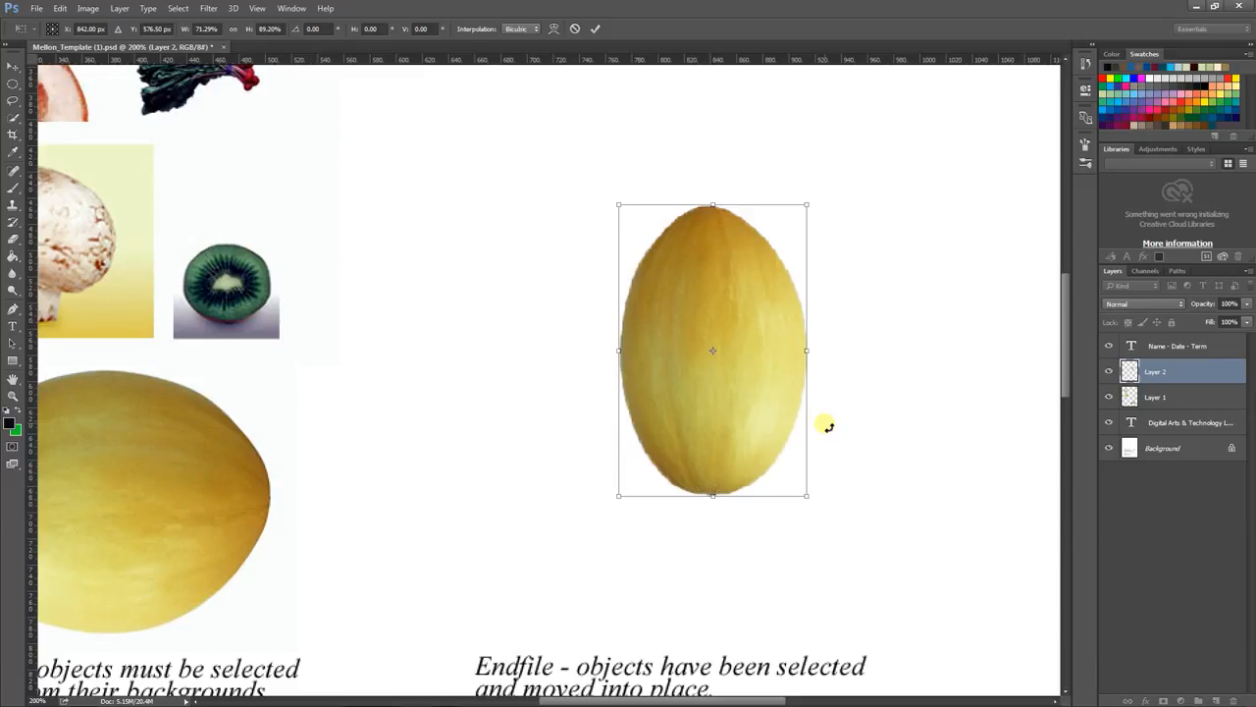
key(ctrl+z)
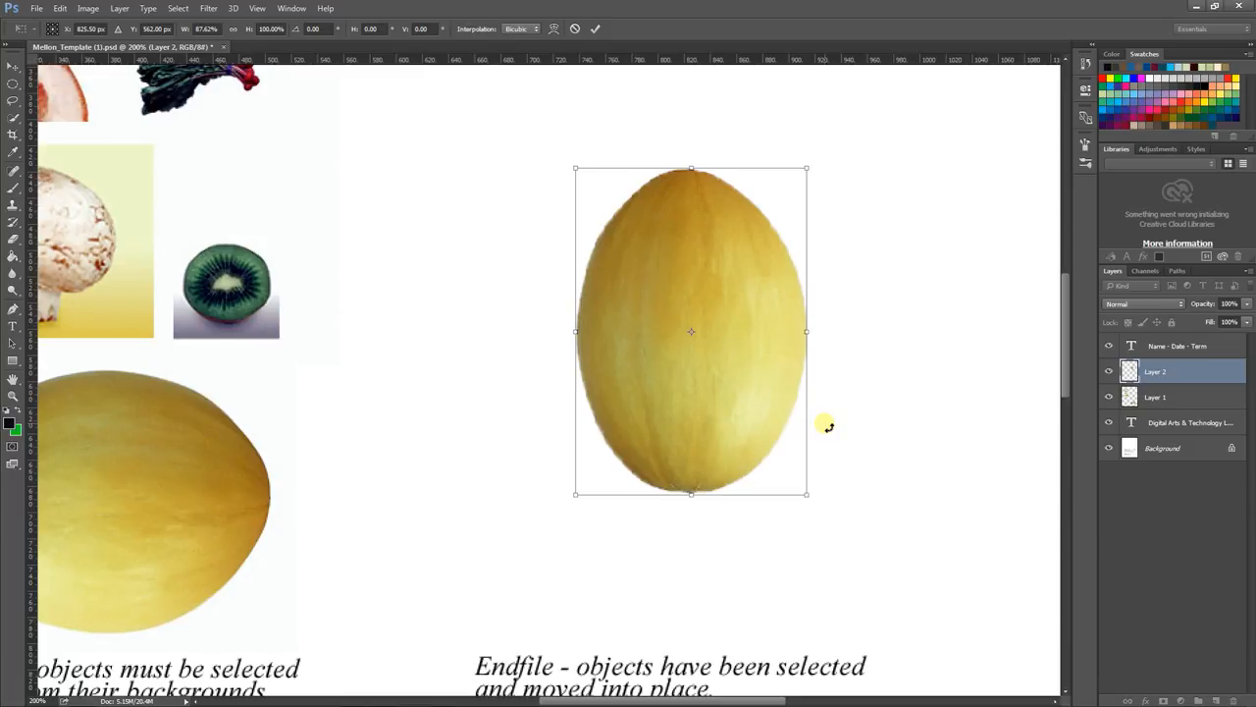
key(Escape)
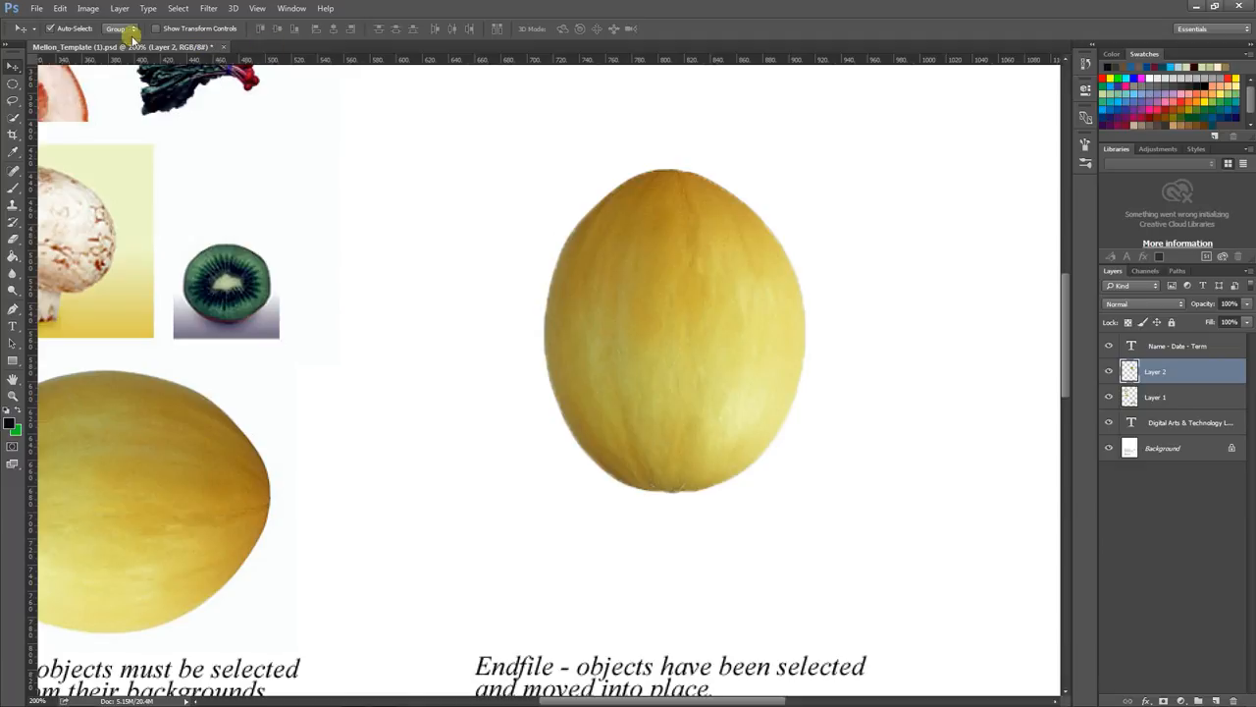
Step: Move the upright melon slightly higher above the Endfile caption and rename its layer lemon
drag(682, 297, 692, 273)
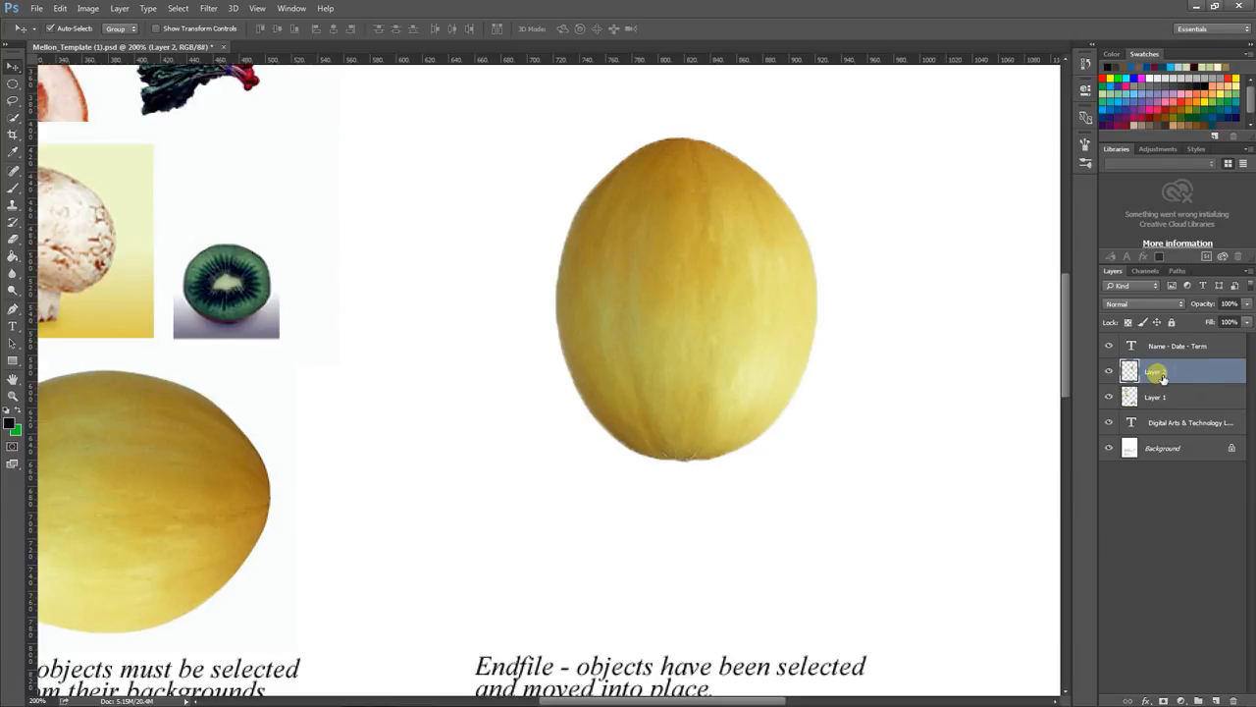
key(Return)
Step: Make Layer 1 the active layer again for working on the bow-tie pasta
click(1155, 396)
drag(401, 368, 617, 544)
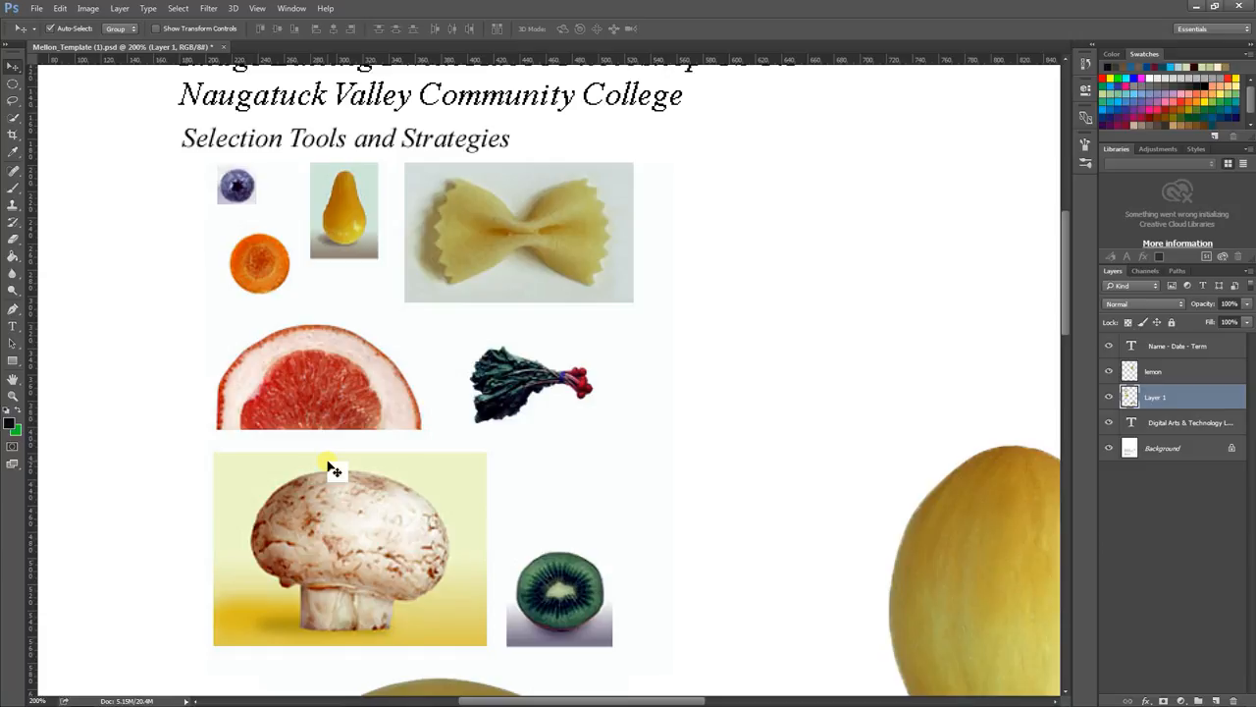
key(ctrl+plus)
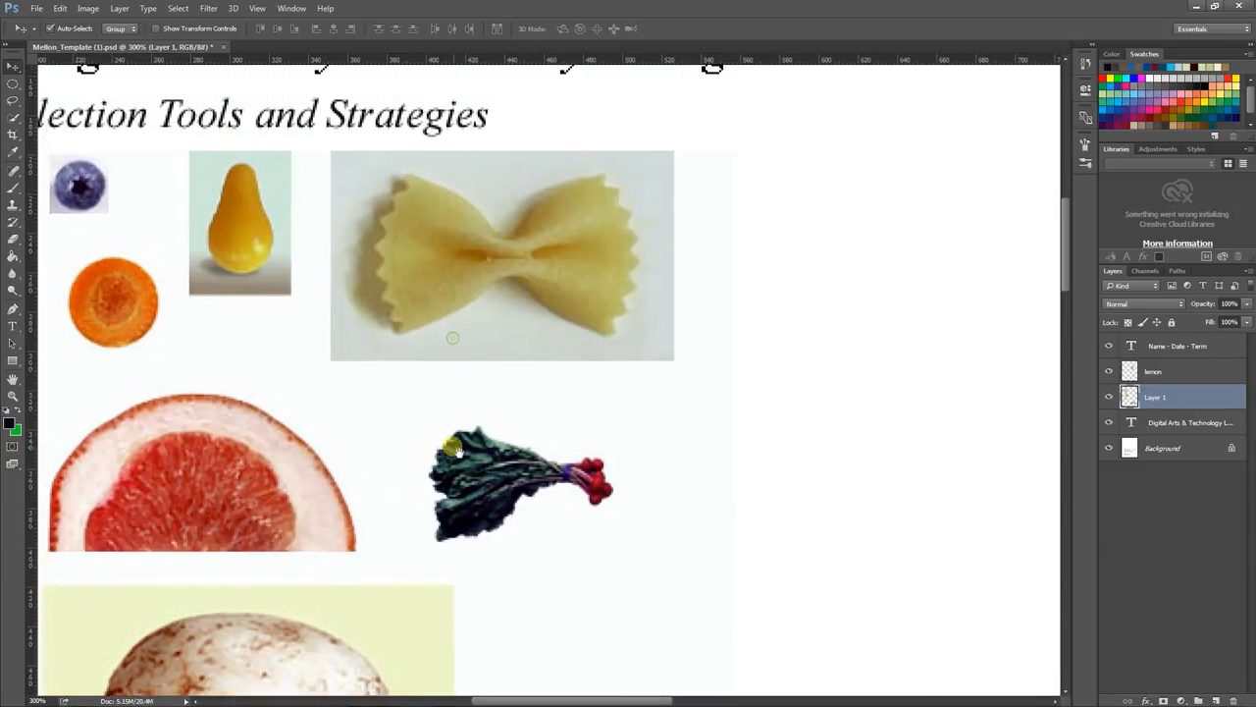
drag(454, 446, 462, 492)
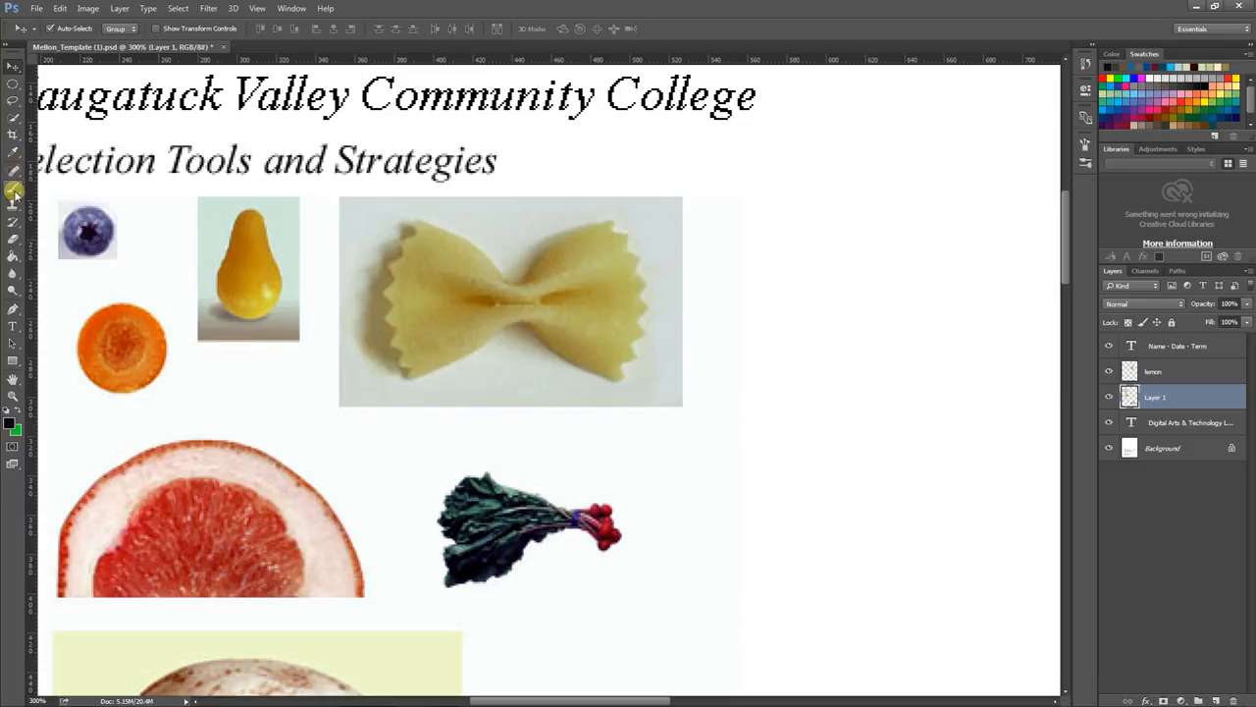
Step: Try selecting the bow-tie pasta with a size 15 Quick Selection brush, subtracting the shadow beside its left wing, and deselect it
click(13, 117)
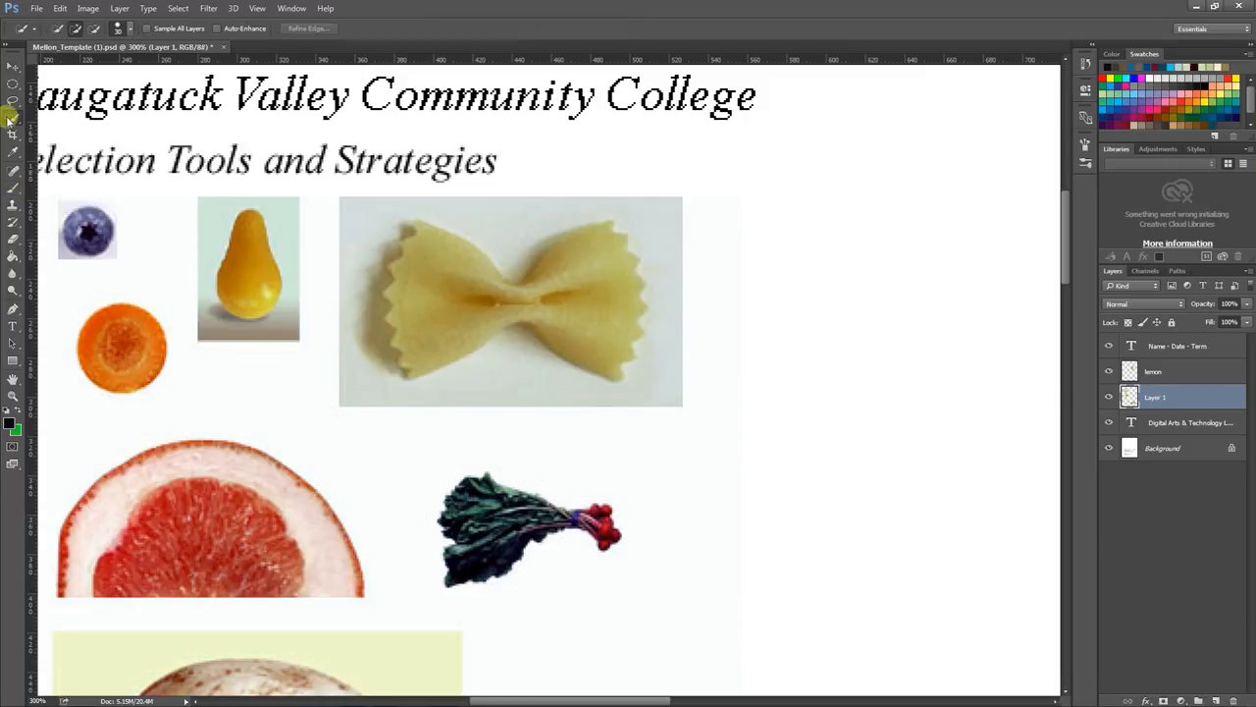
key(bracketleft)
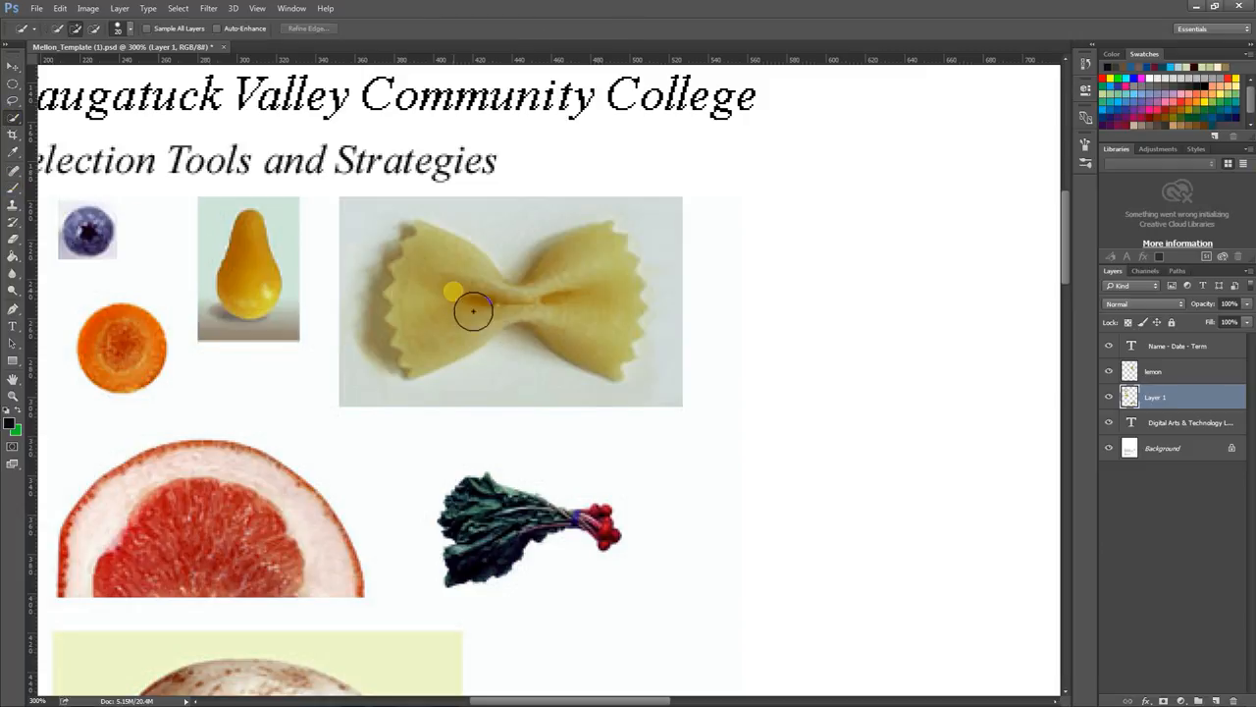
mouse_move(468, 275)
mouse_down()
mouse_move(457, 274)
mouse_move(485, 332)
mouse_up()
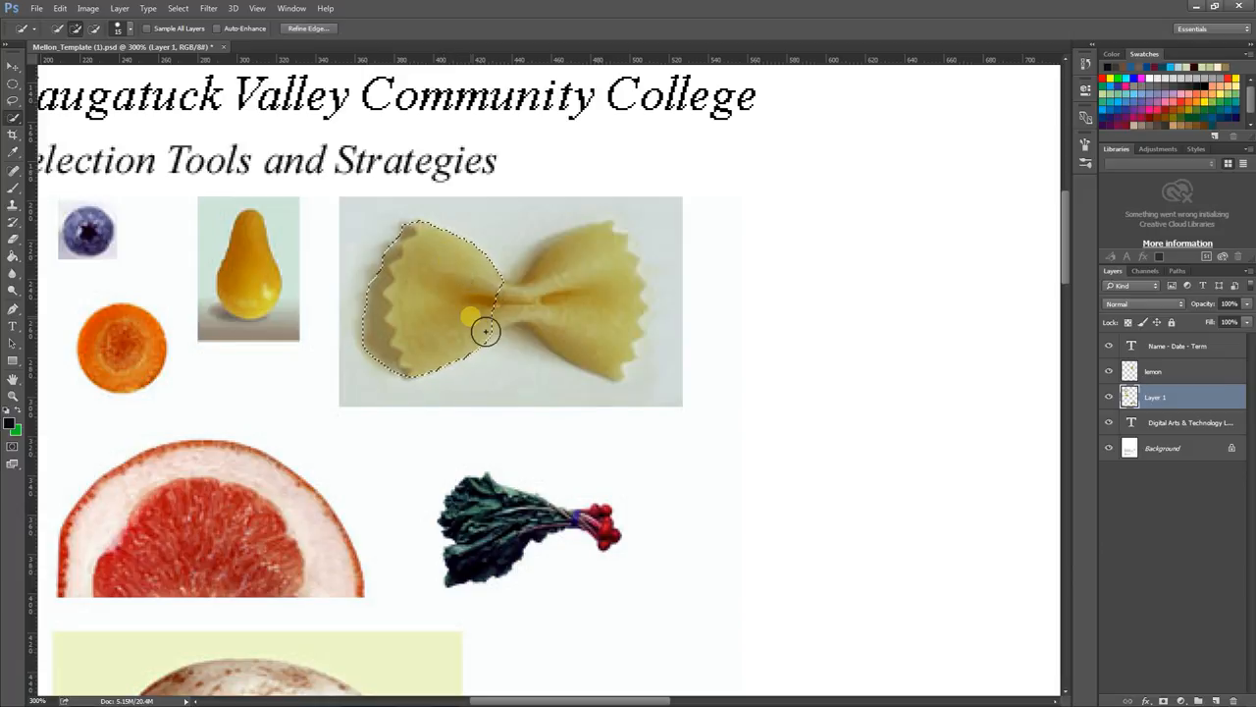
click(95, 28)
mouse_move(387, 294)
mouse_down()
mouse_move(387, 362)
mouse_move(373, 350)
mouse_move(411, 287)
mouse_move(406, 271)
mouse_move(391, 259)
mouse_move(365, 293)
mouse_move(389, 272)
mouse_move(389, 357)
mouse_move(417, 262)
mouse_move(417, 451)
mouse_up()
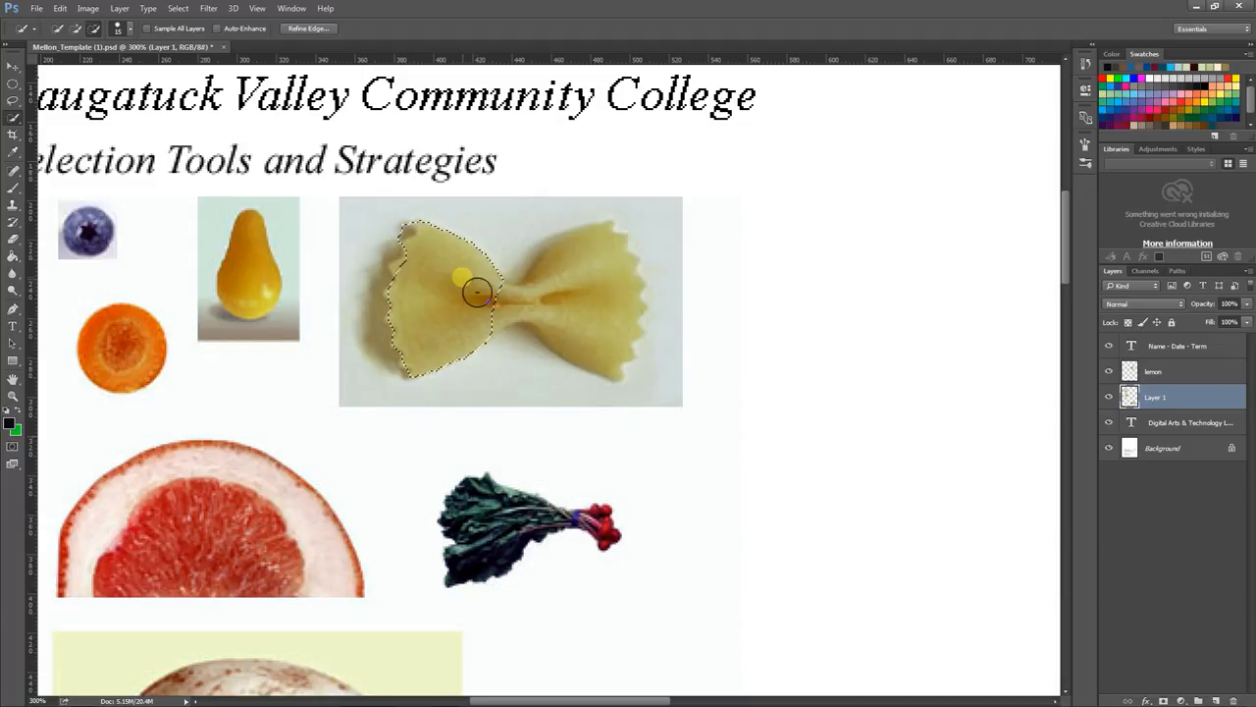
mouse_move(525, 322)
mouse_down()
mouse_move(594, 348)
mouse_move(181, 105)
mouse_up()
click(75, 28)
mouse_move(373, 222)
mouse_down()
mouse_move(505, 314)
mouse_move(583, 336)
mouse_move(601, 363)
mouse_up()
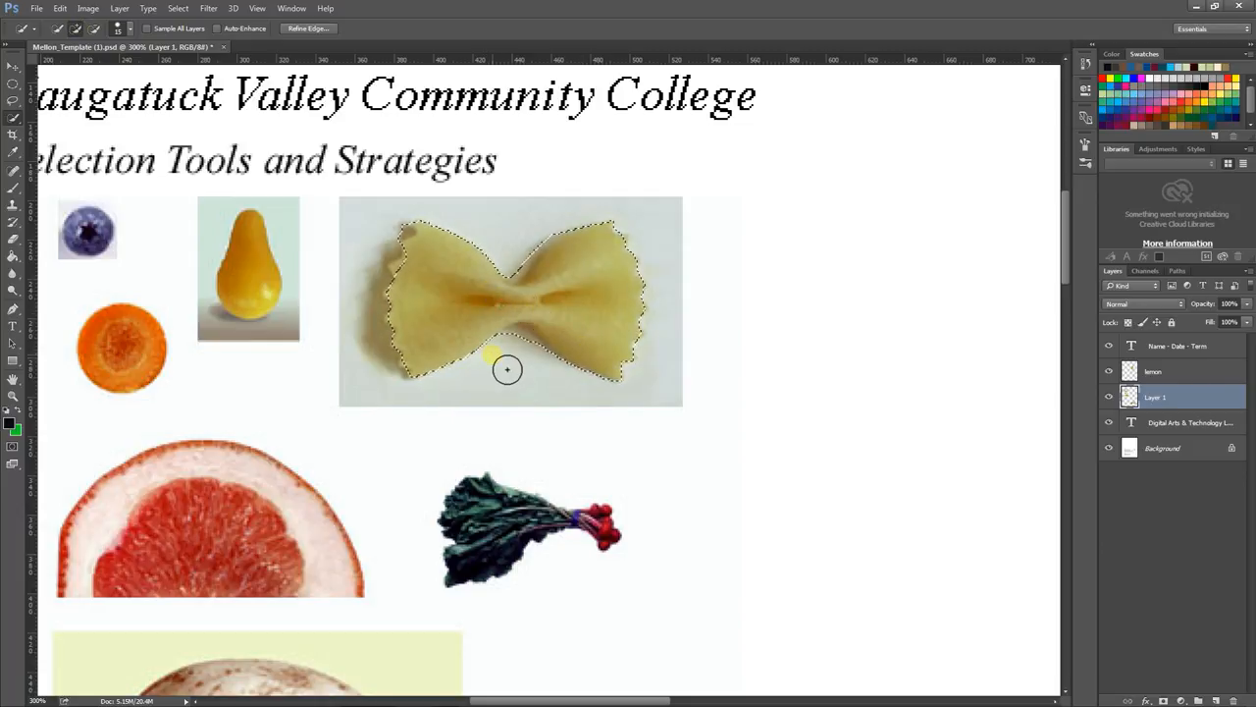
key(ctrl+d)
Step: Select the bow-tie pasta with the Magic Wand at a tolerance of 32
click(9, 116)
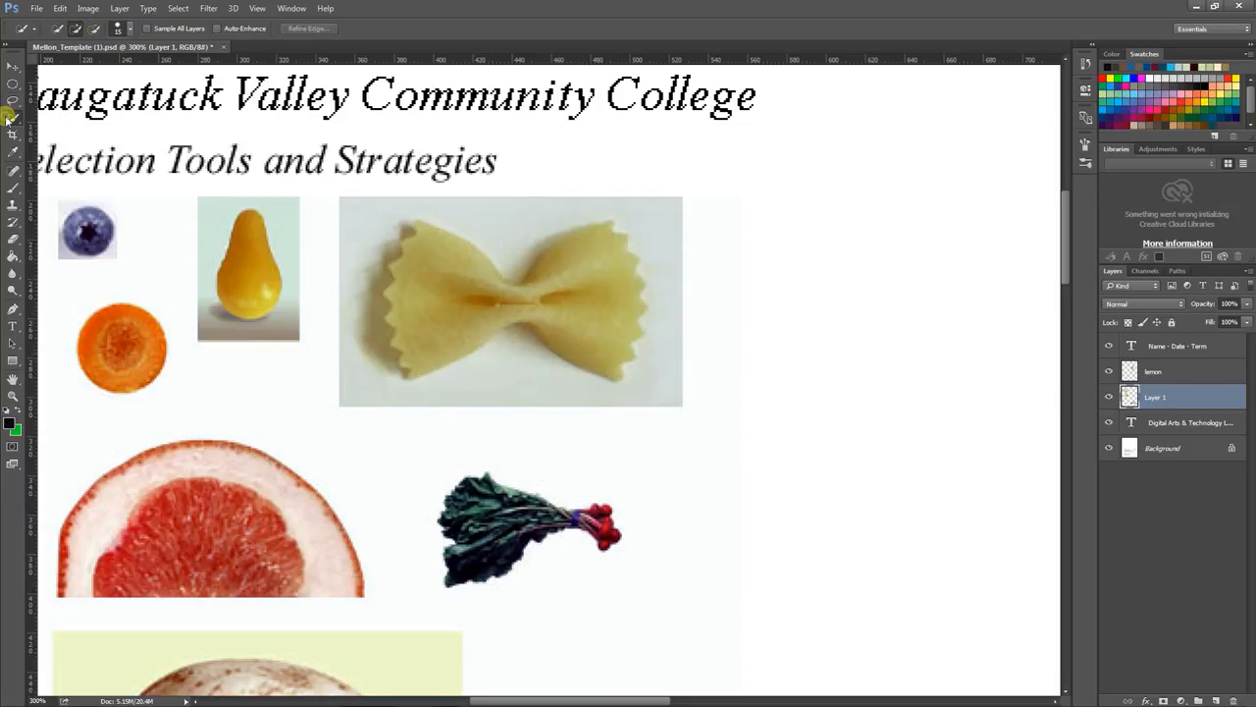
click(46, 128)
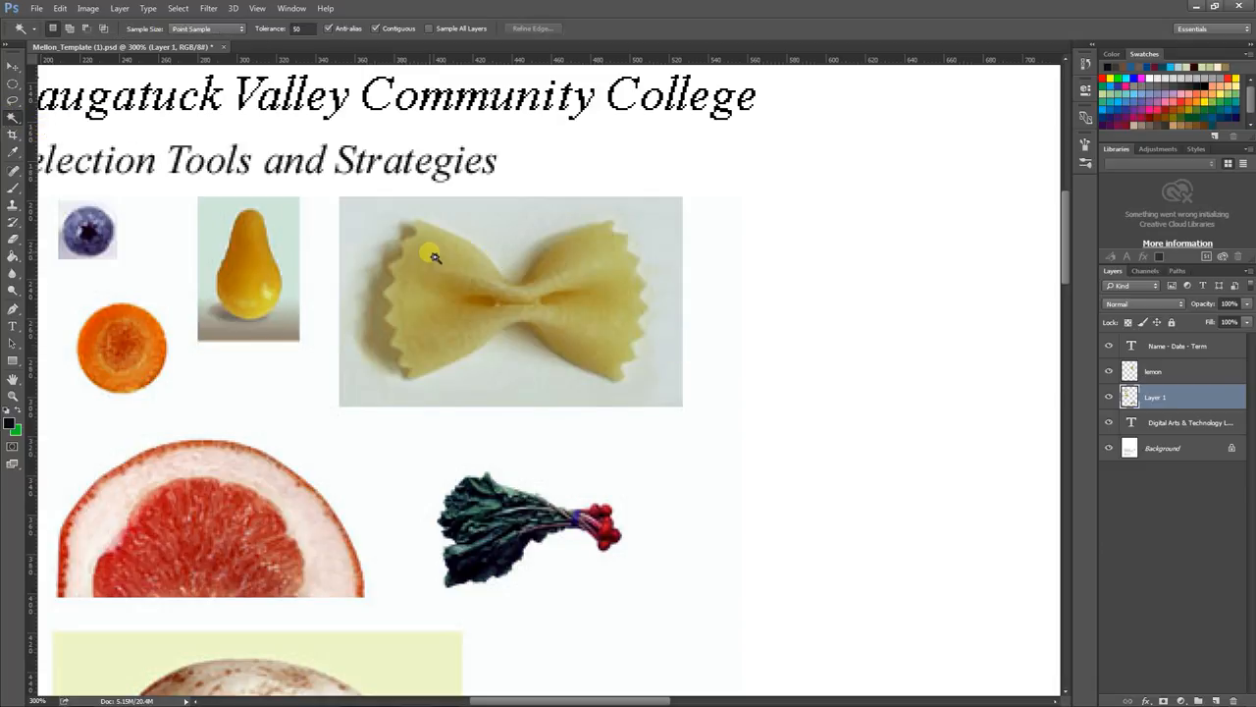
click(300, 29)
text(32)
click(434, 254)
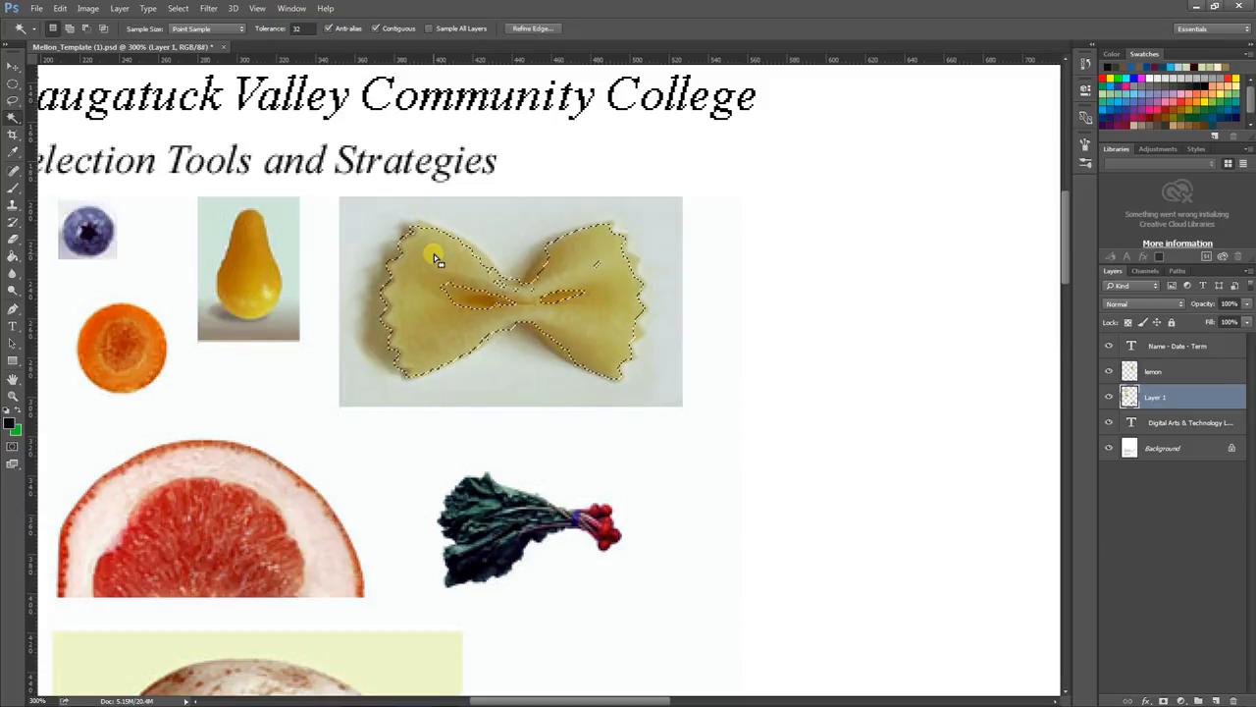
Step: Lower the Magic Wand tolerance to 20 and make a fresh selection starting from the pasta's left wing
click(305, 29)
text(20)
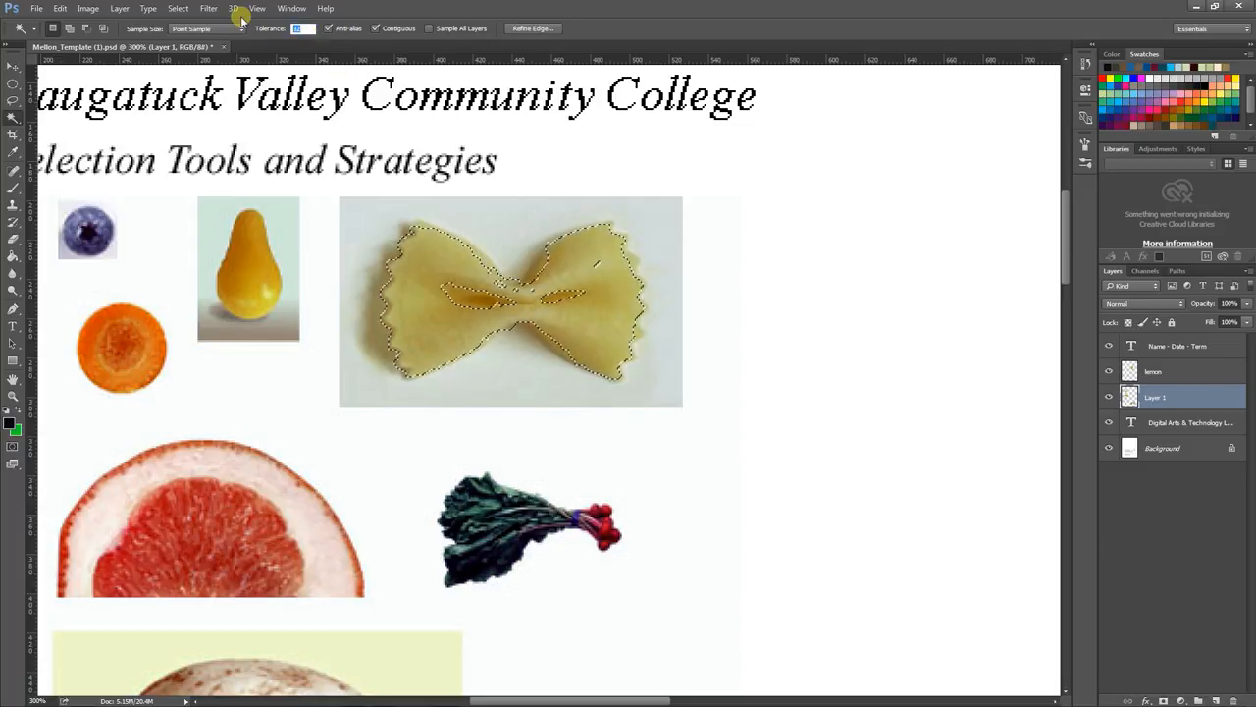
key(Return)
key(ctrl+d)
click(437, 273)
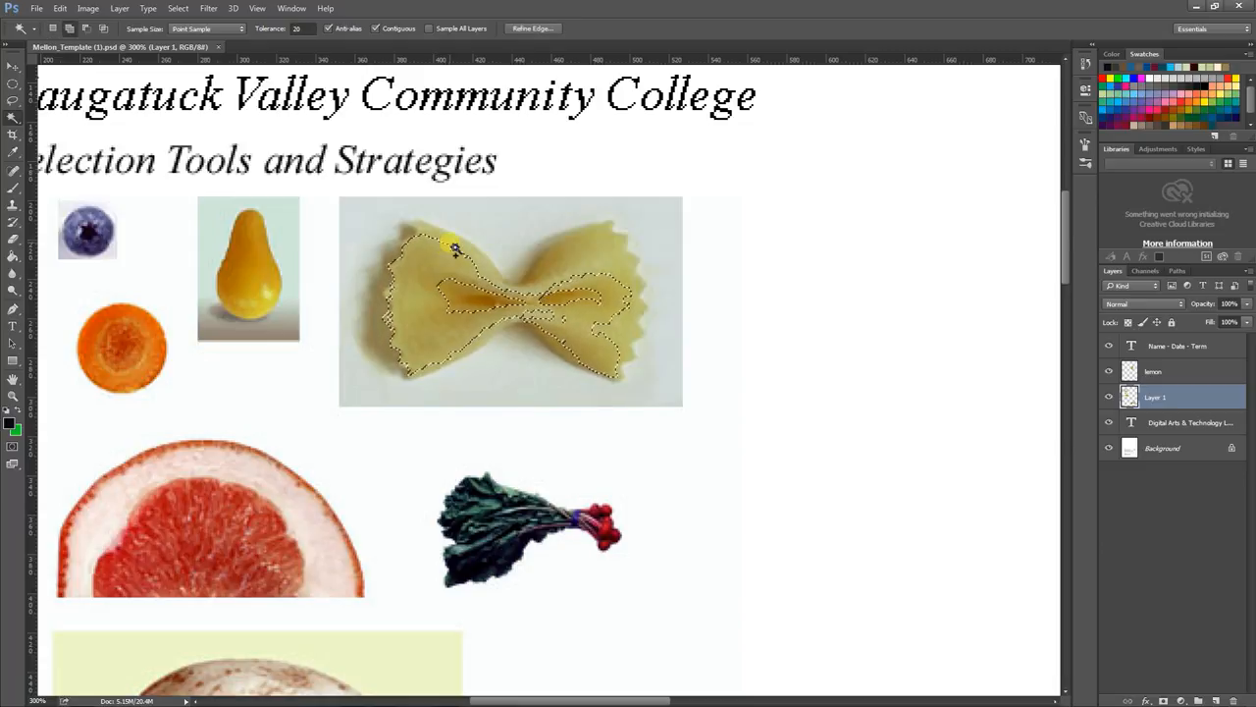
Step: Add the pasta's central folds, the upper part of the right wing and the missing lower edges to the selection
click(470, 295)
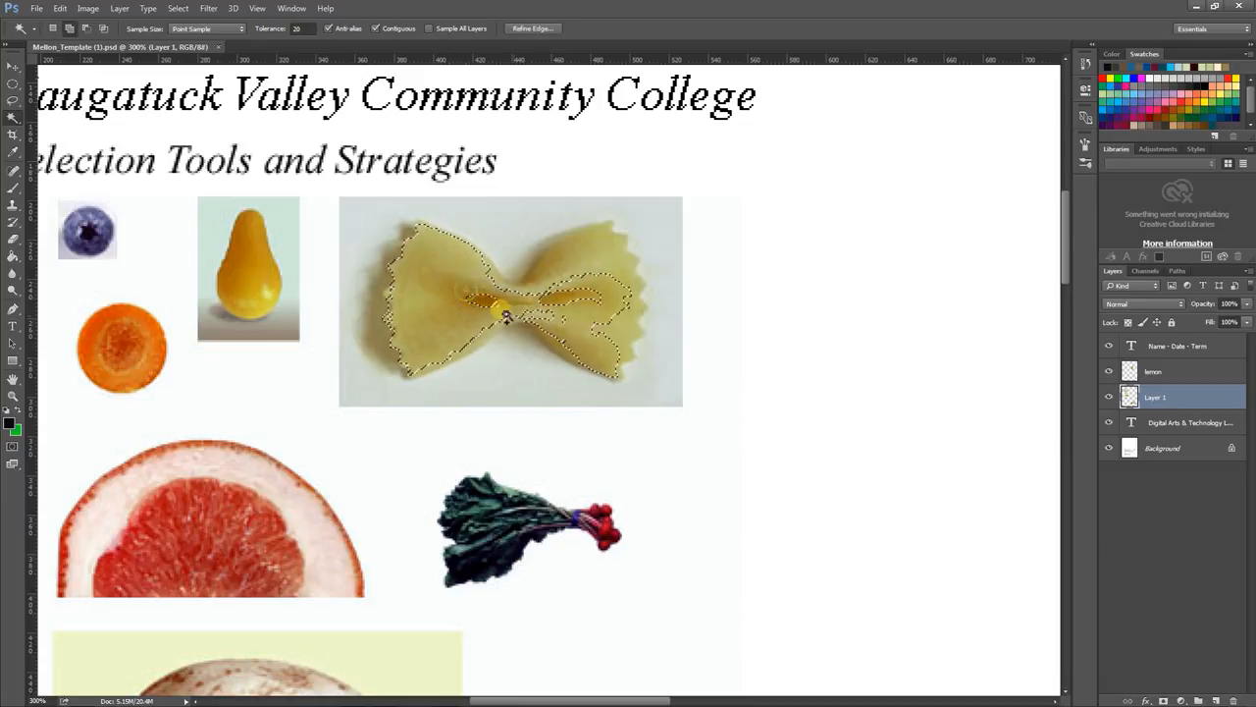
click(576, 297)
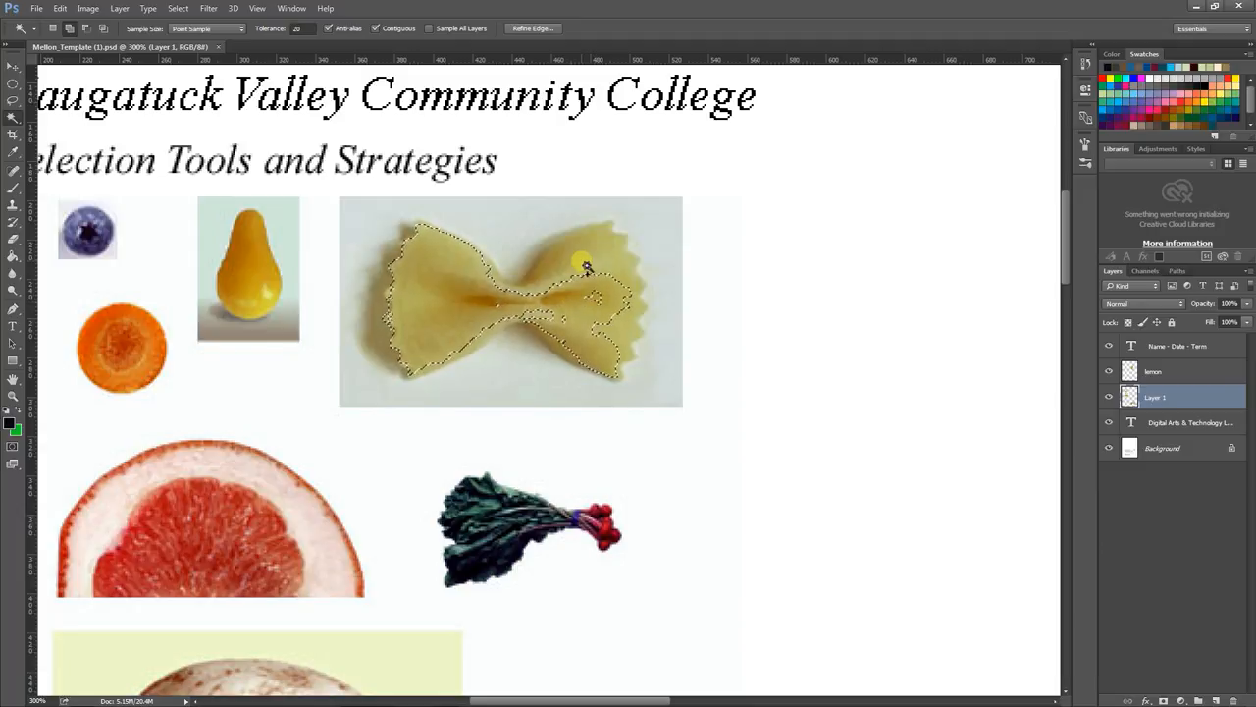
click(560, 267)
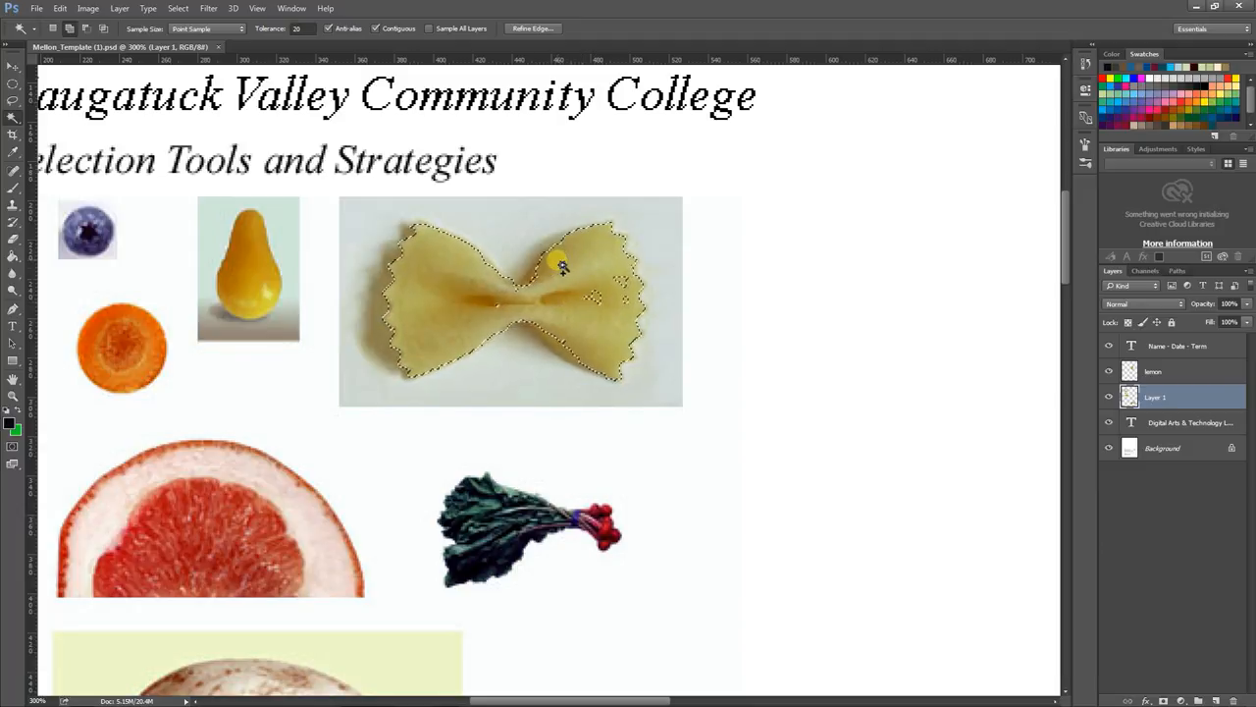
click(550, 342)
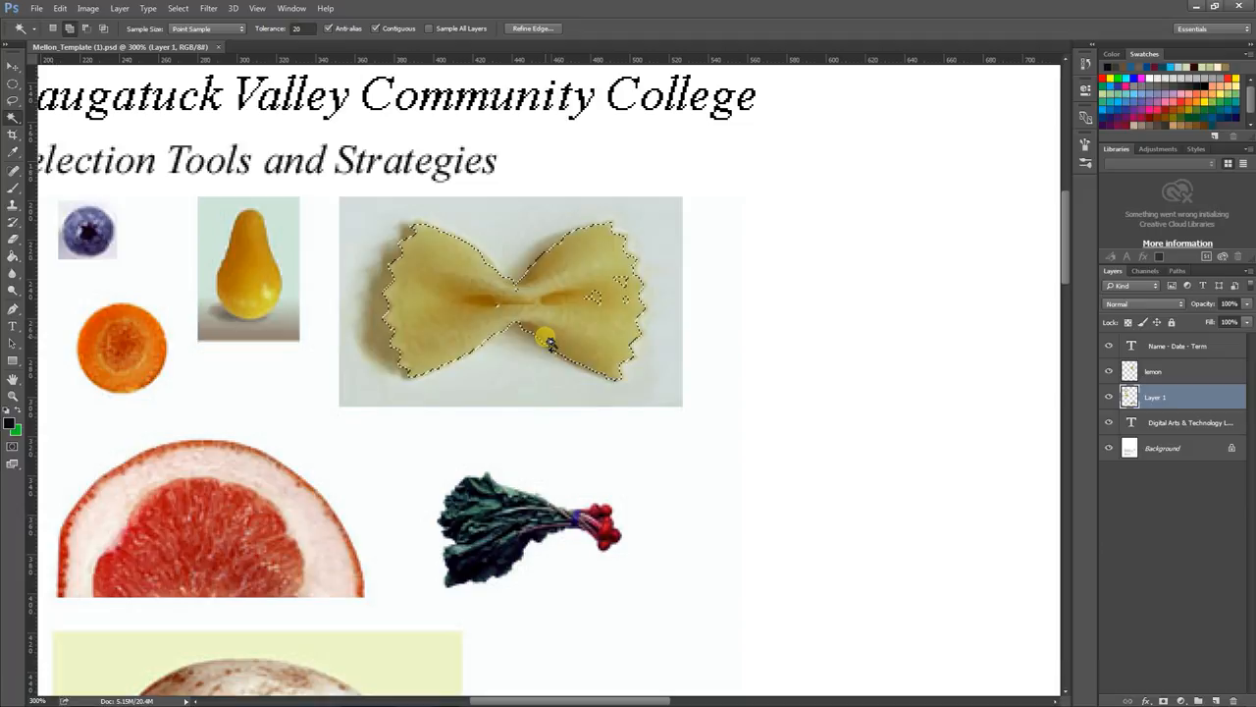
click(424, 369)
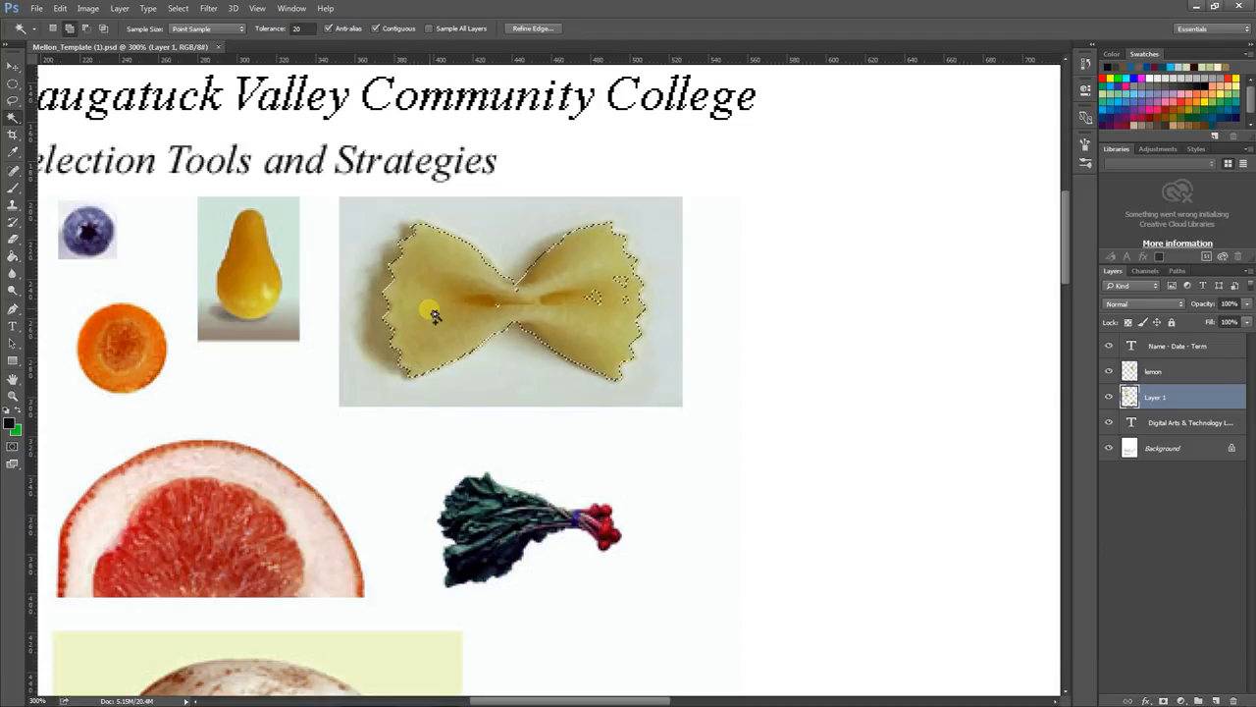
Step: Add the small gap in the right wing's fold and the missing bits of its serrated edge to the pasta selection
click(600, 299)
shift+click(564, 305)
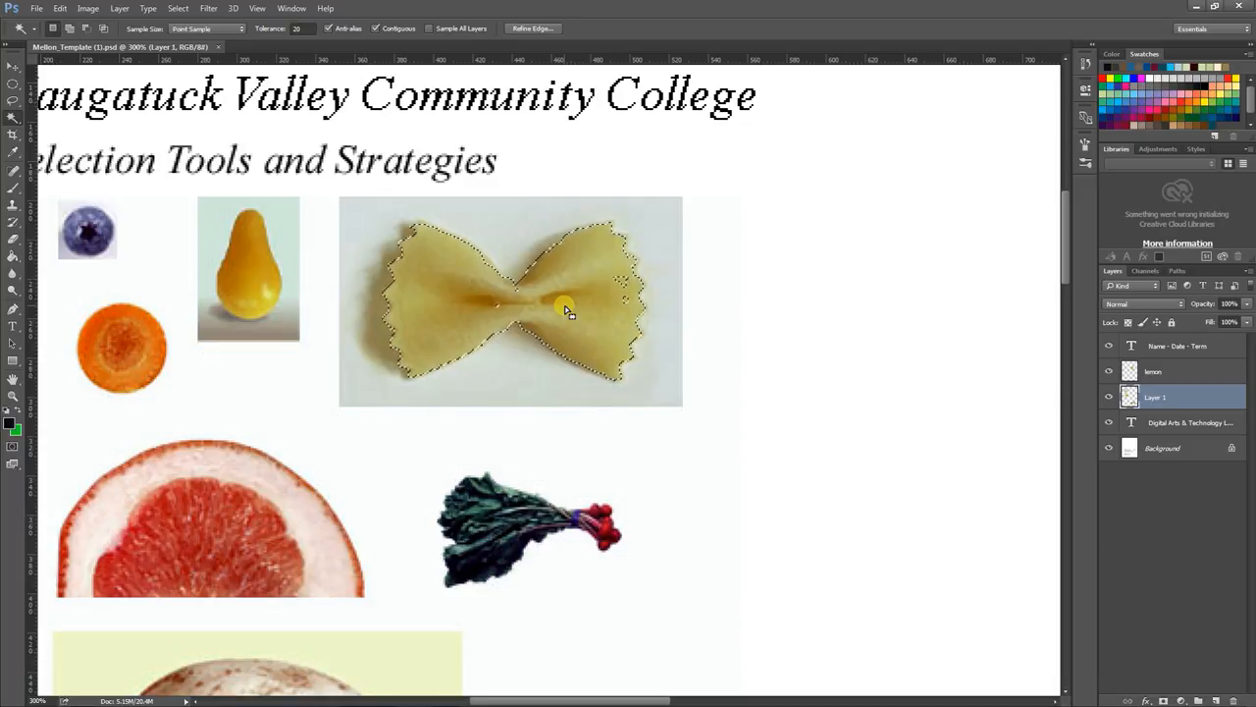
key(ctrl+plus)
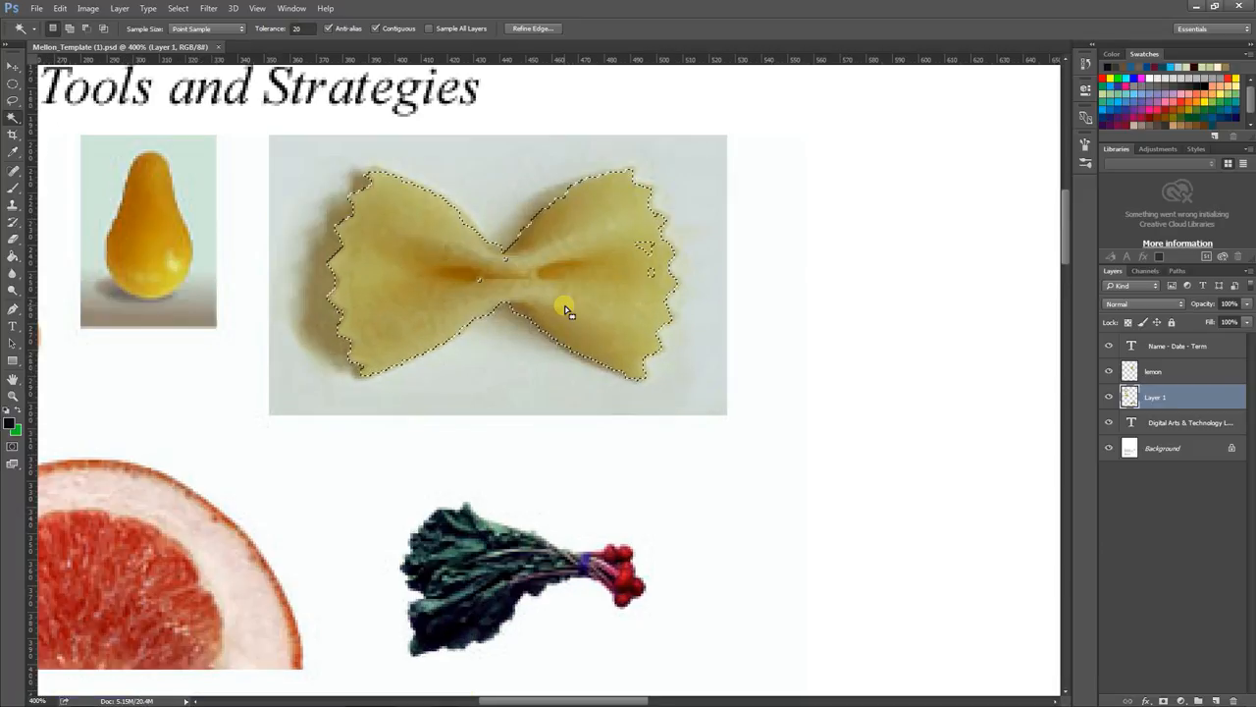
shift+click(682, 307)
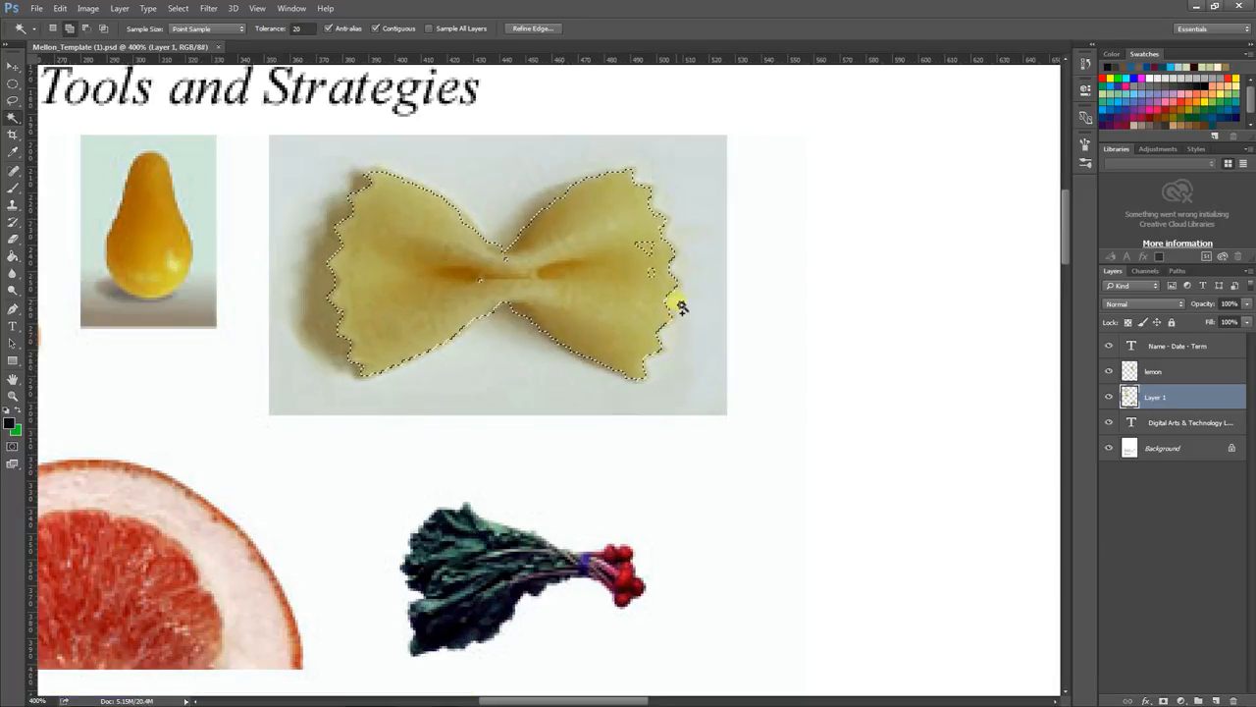
shift+click(669, 224)
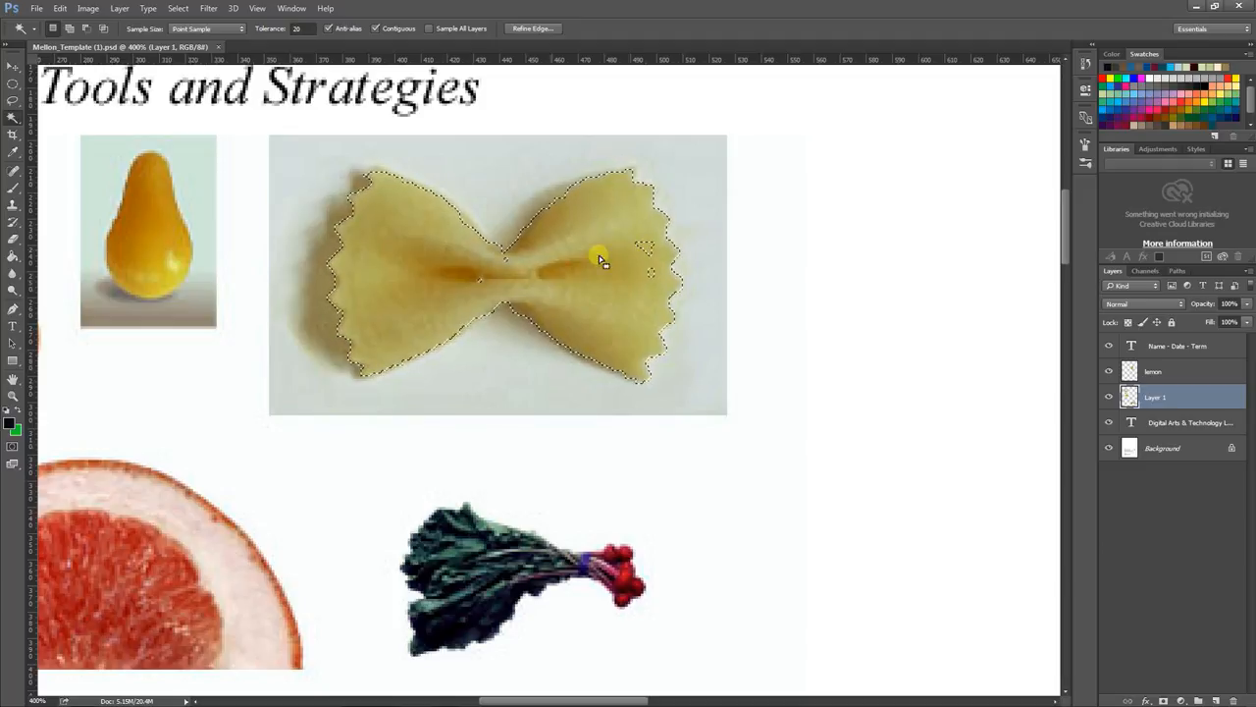
Step: Compare the pasta selection in standard and Quick Mask views, ending in Quick Mask
click(10, 449)
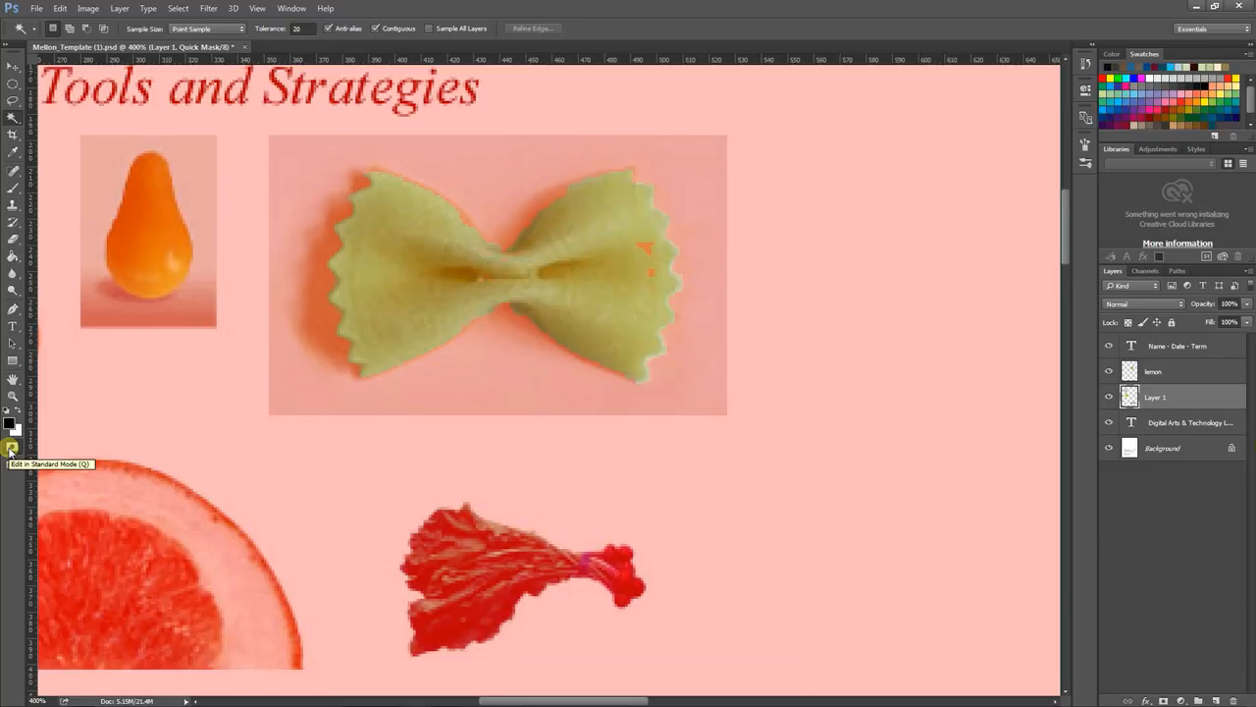
click(10, 450)
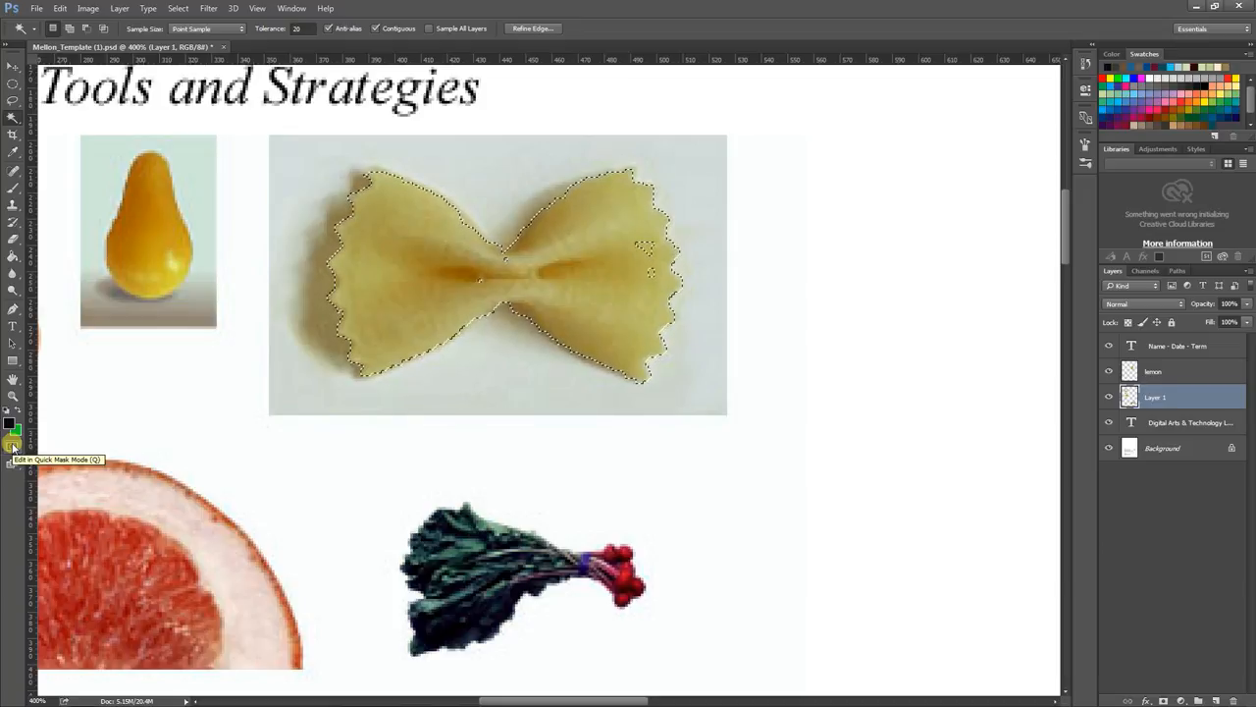
click(12, 448)
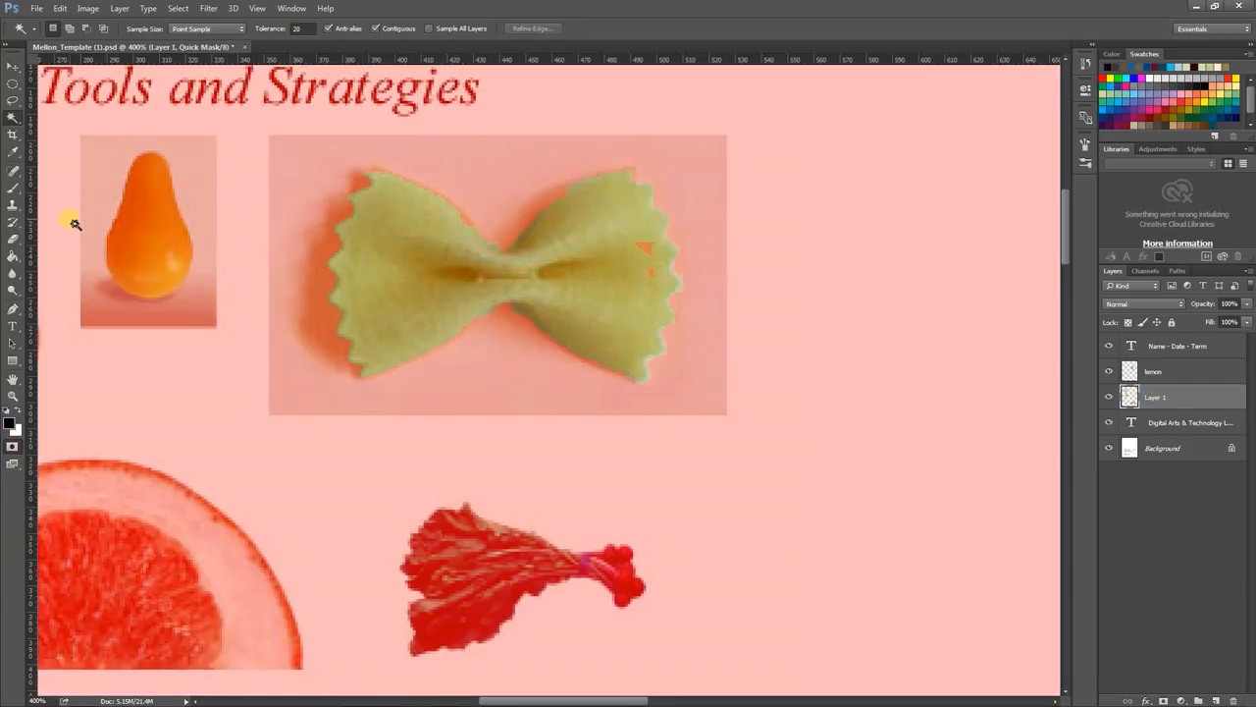
Step: Erase the leftover masked spots on the pasta's right wing with a 15 px Eraser, and return to standard mode
click(12, 239)
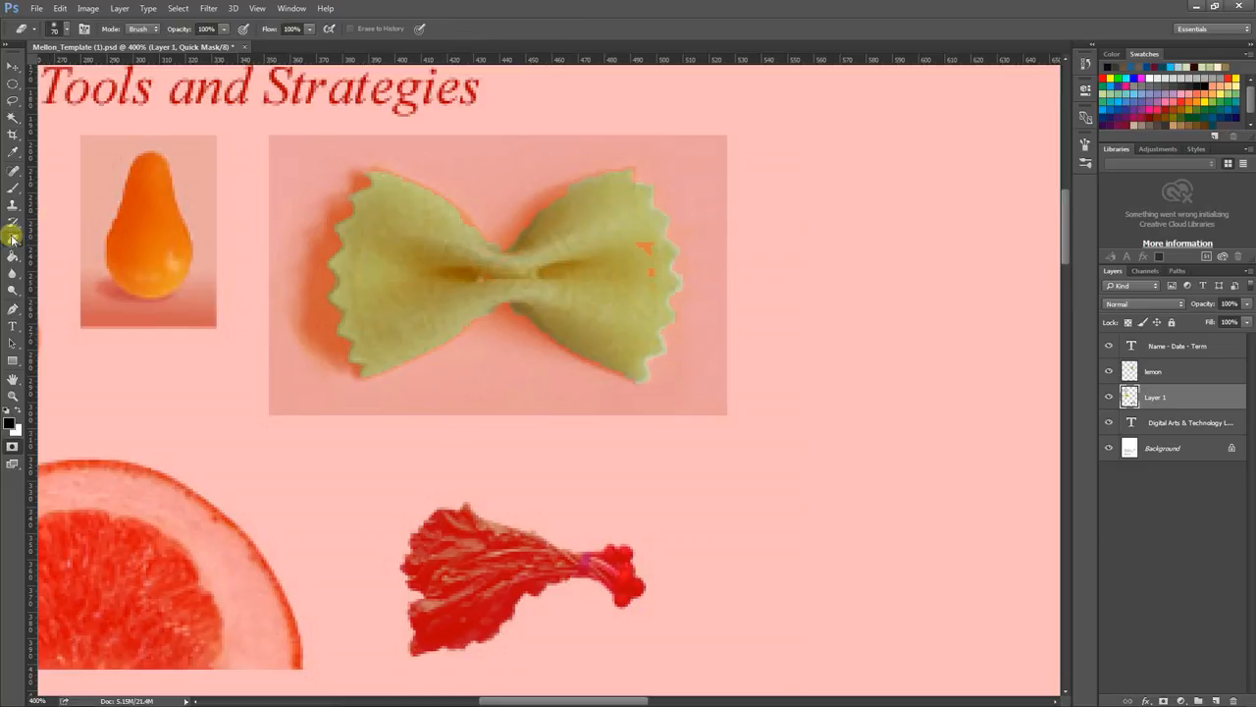
click(62, 28)
key(Tab)
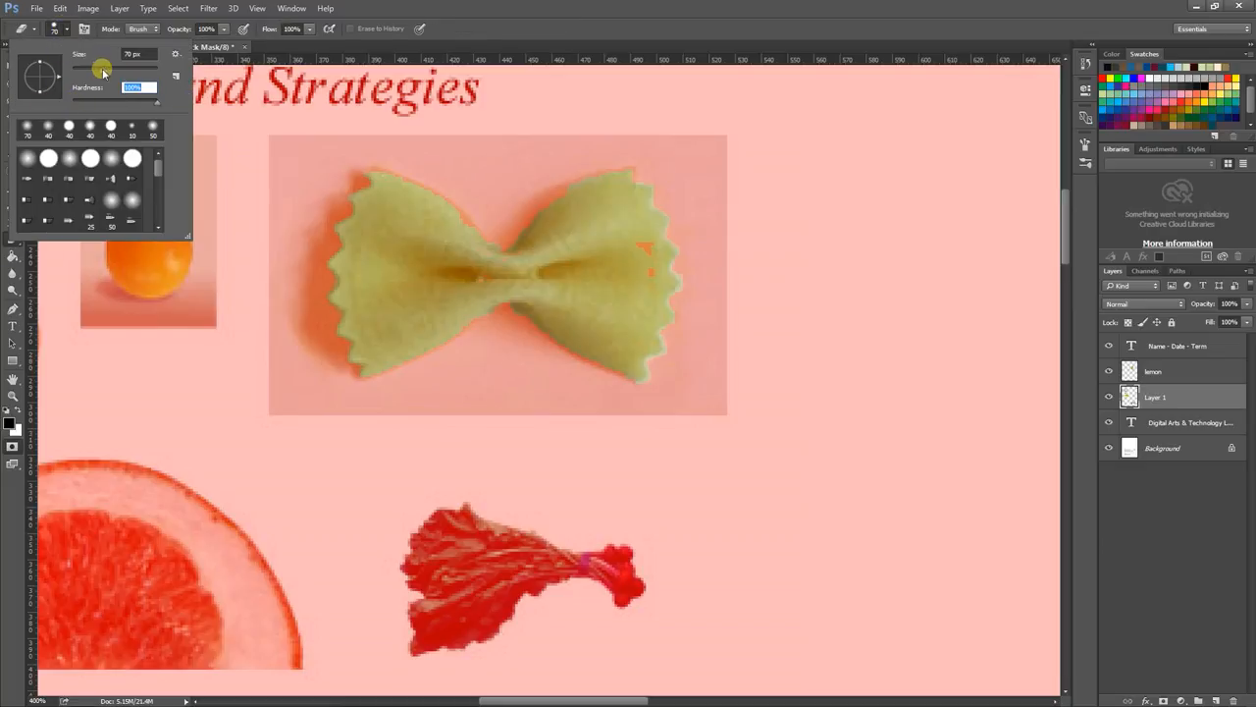
drag(98, 69, 94, 69)
click(565, 28)
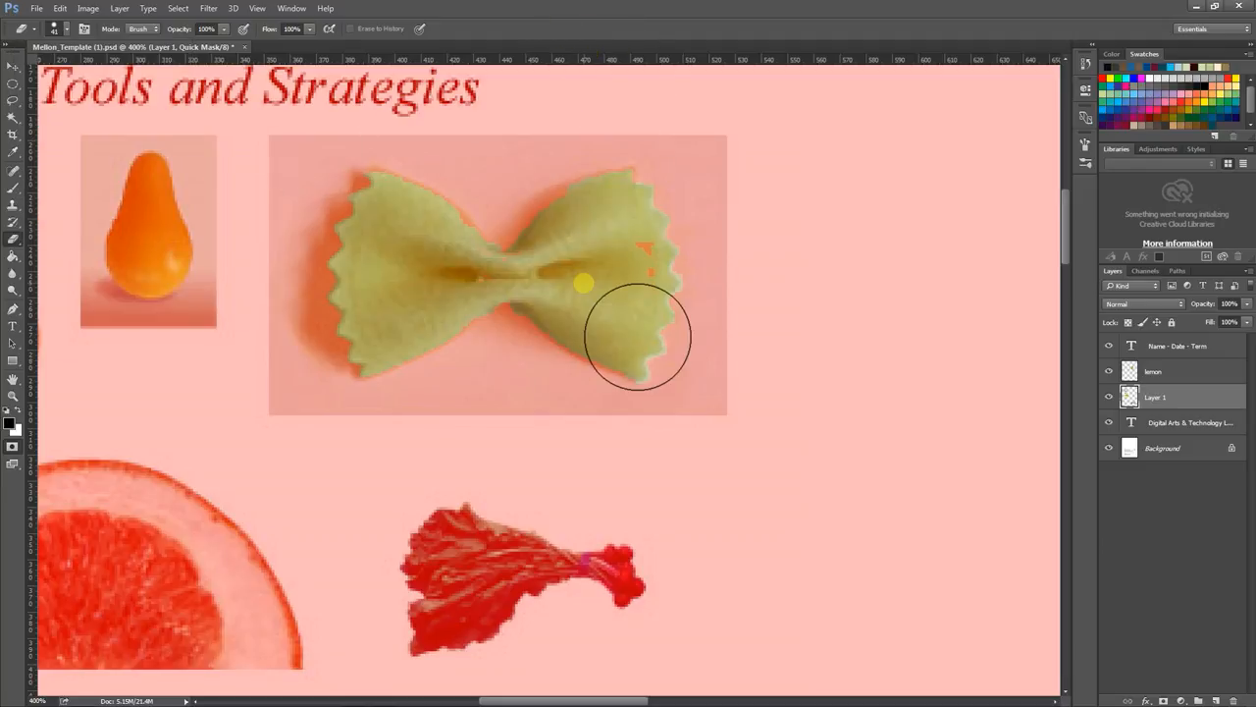
key(bracketleft)
key(bracketleft)
key(bracketleft)
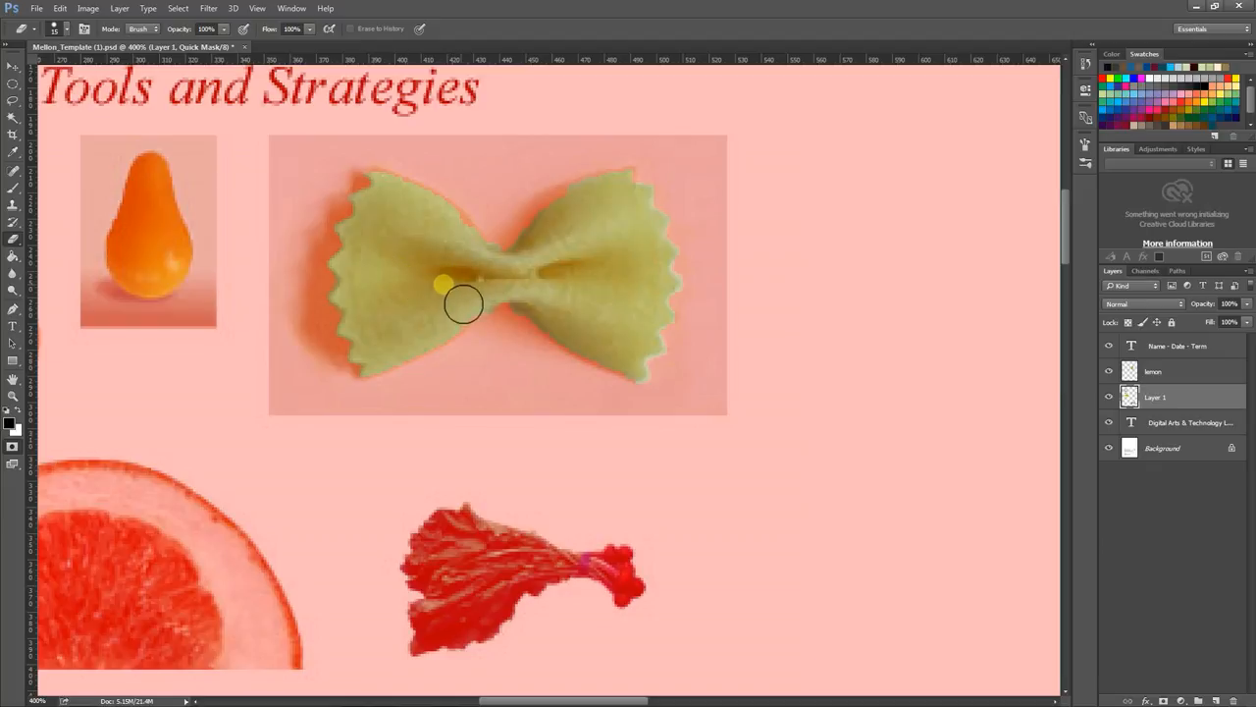
click(11, 447)
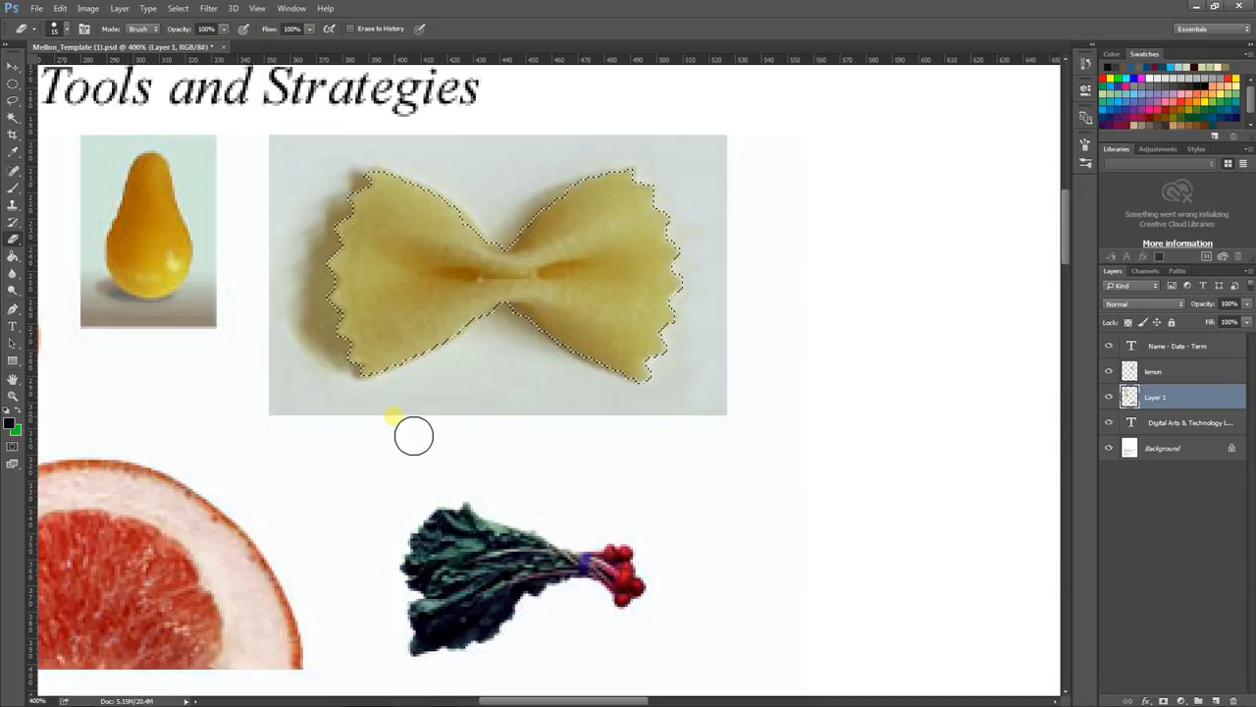
Step: Copy the selected pasta to a new layer and move the copy off the original to the blank area beside it
click(13, 115)
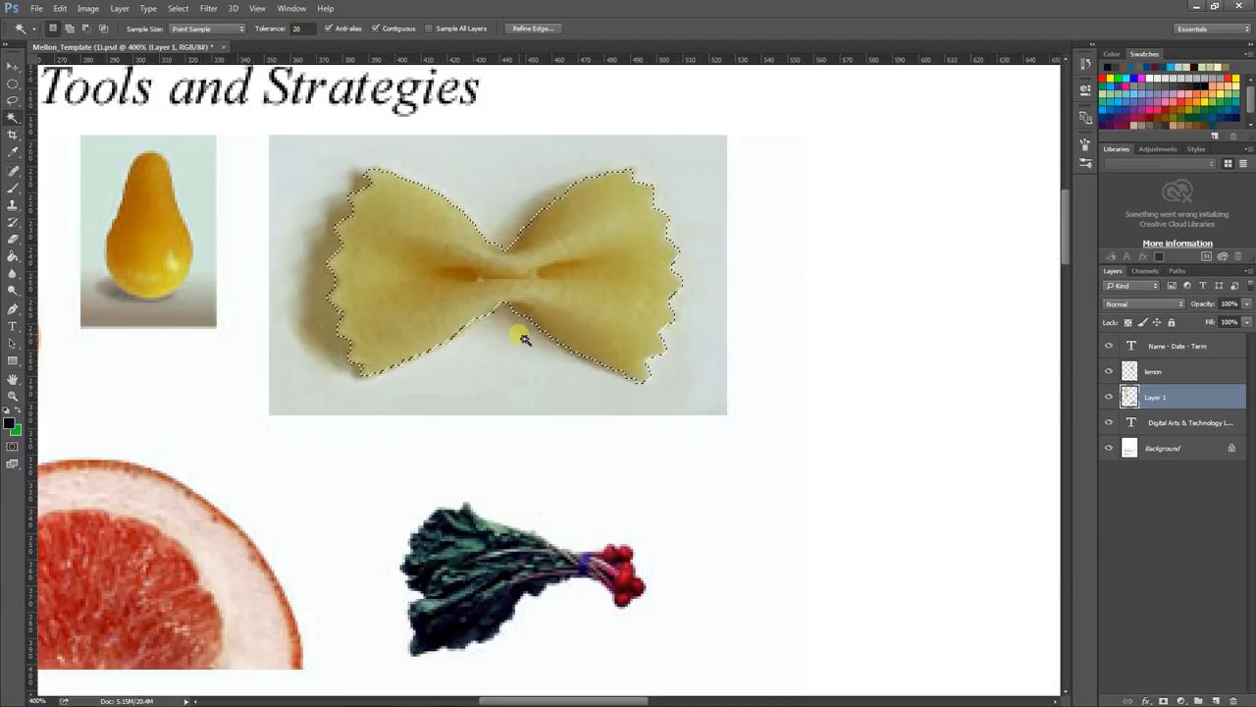
key(v)
drag(527, 343, 527, 343)
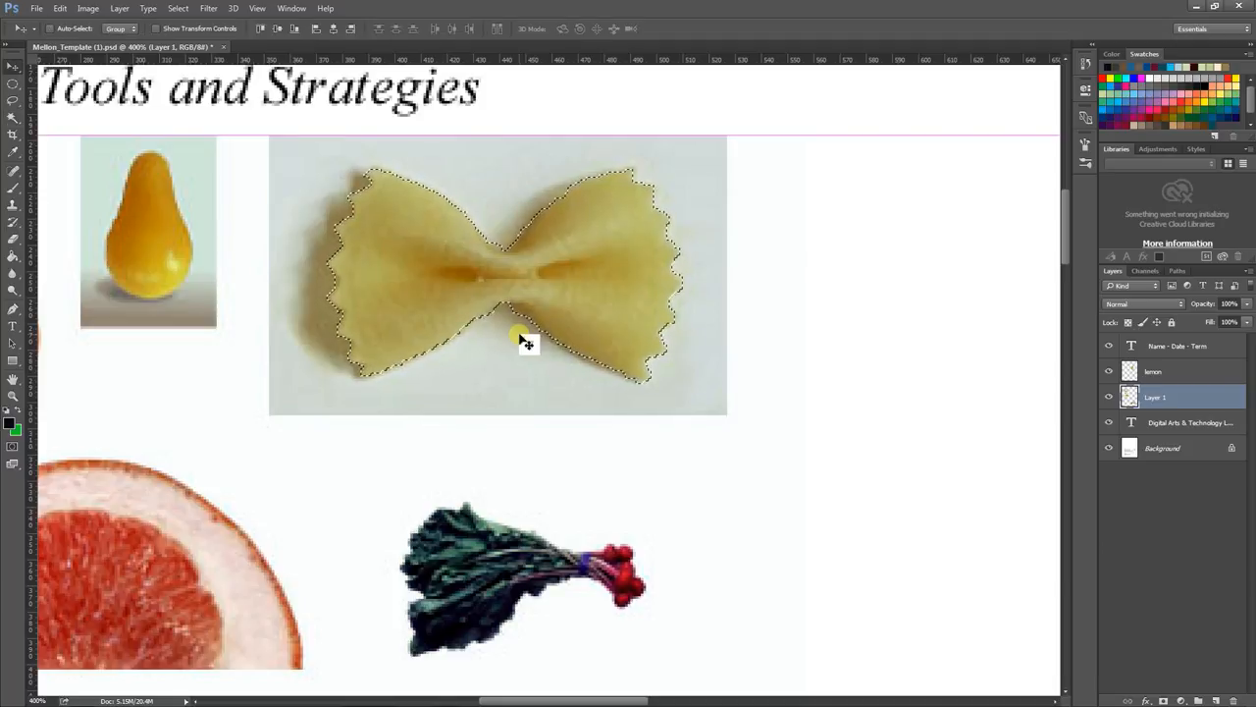
key(ctrl+j)
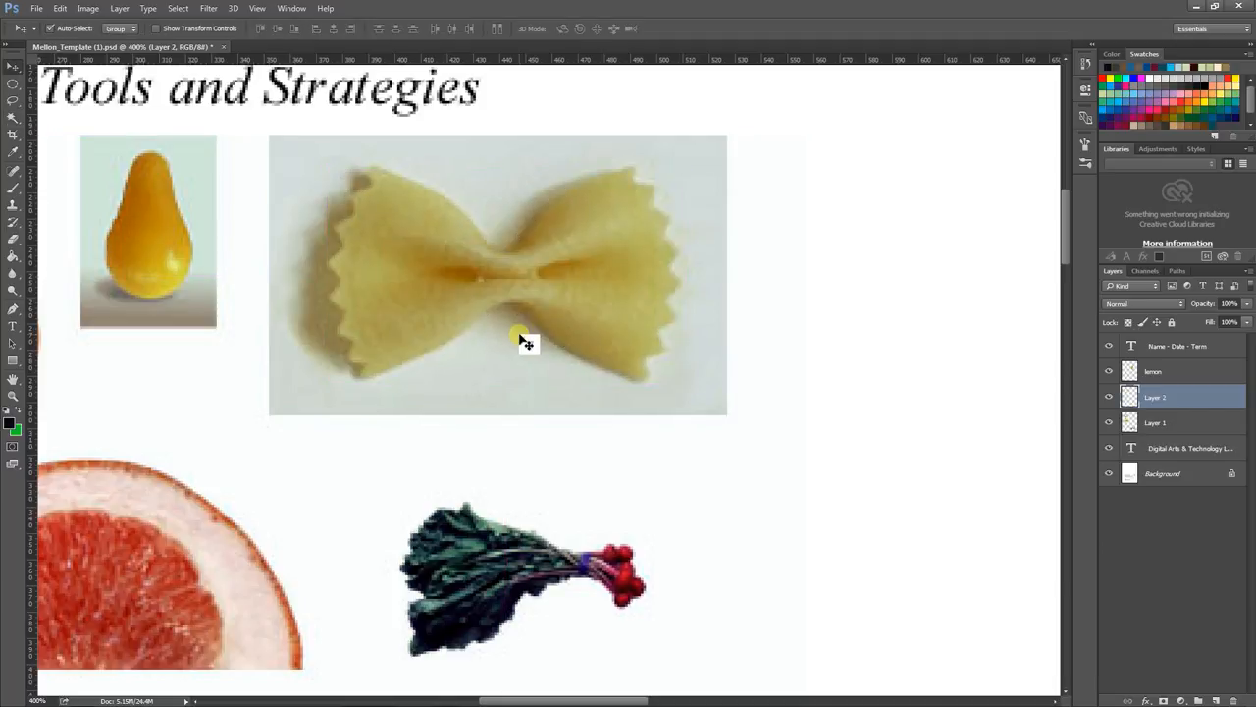
drag(468, 261, 860, 298)
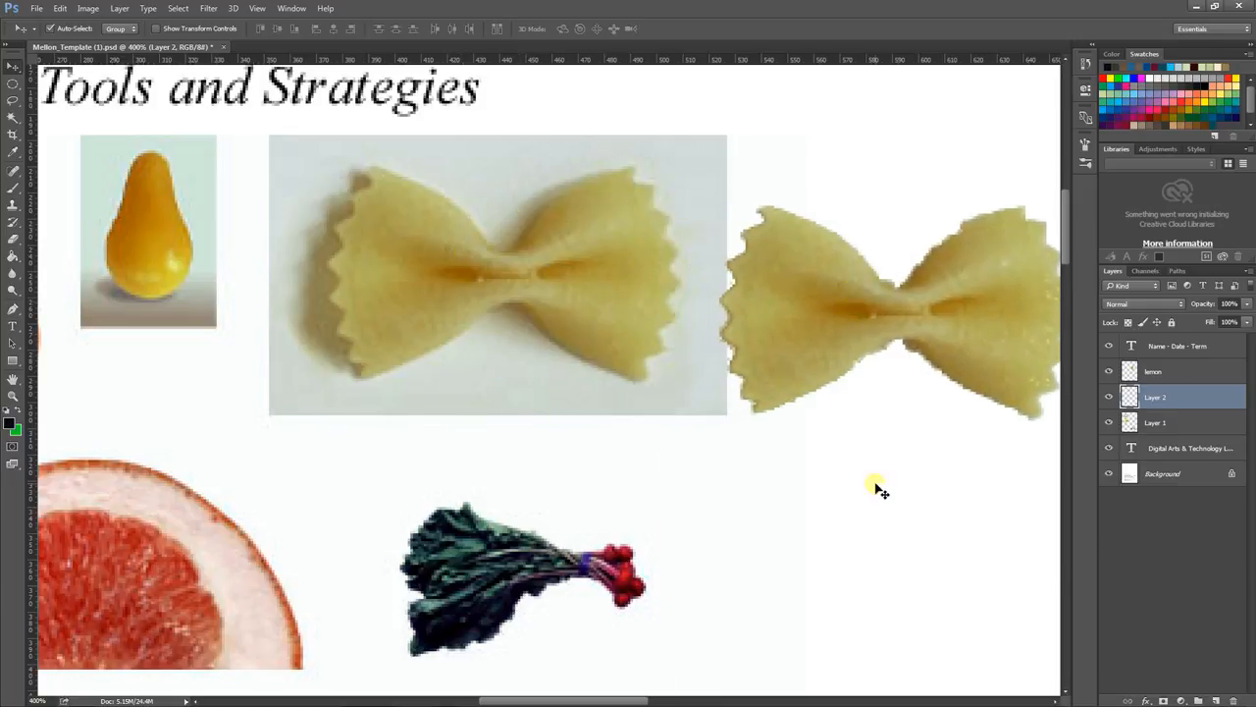
Step: Move the pasta copy across the page to just above the upright melon's upper-left edge
drag(878, 487, 631, 480)
drag(592, 364, 727, 395)
key(ctrl+minus)
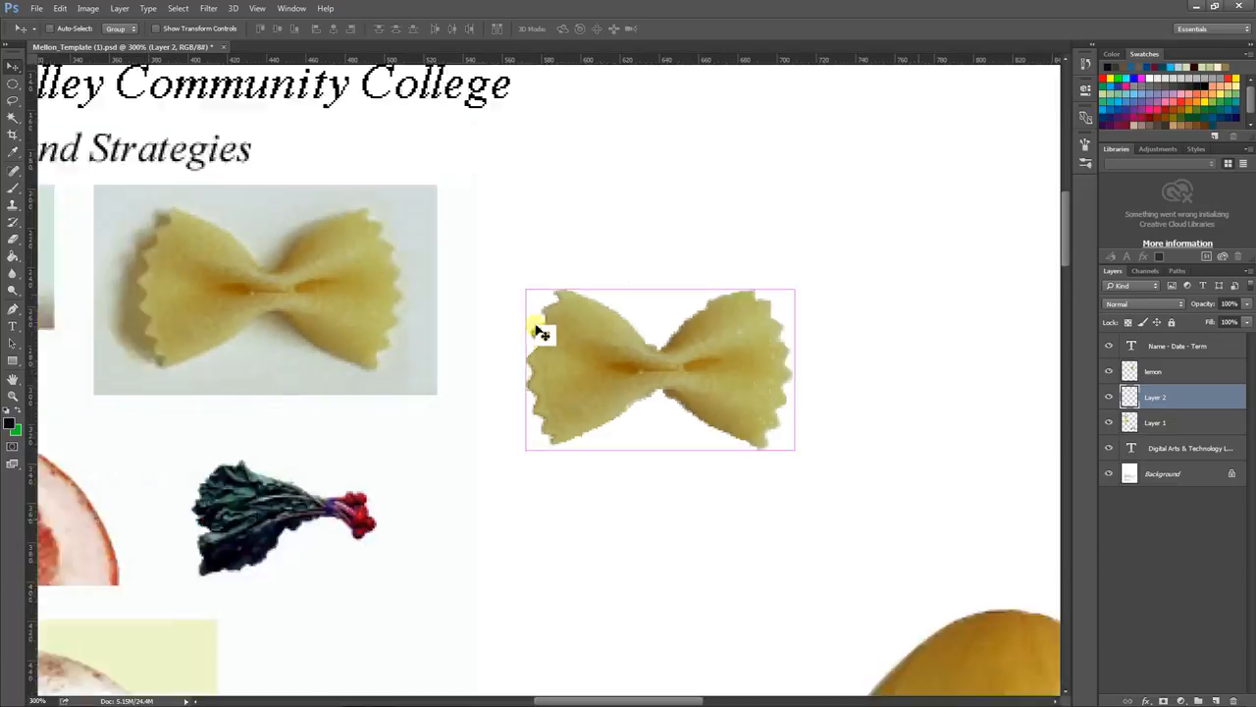
key(ctrl+minus)
drag(690, 480, 585, 292)
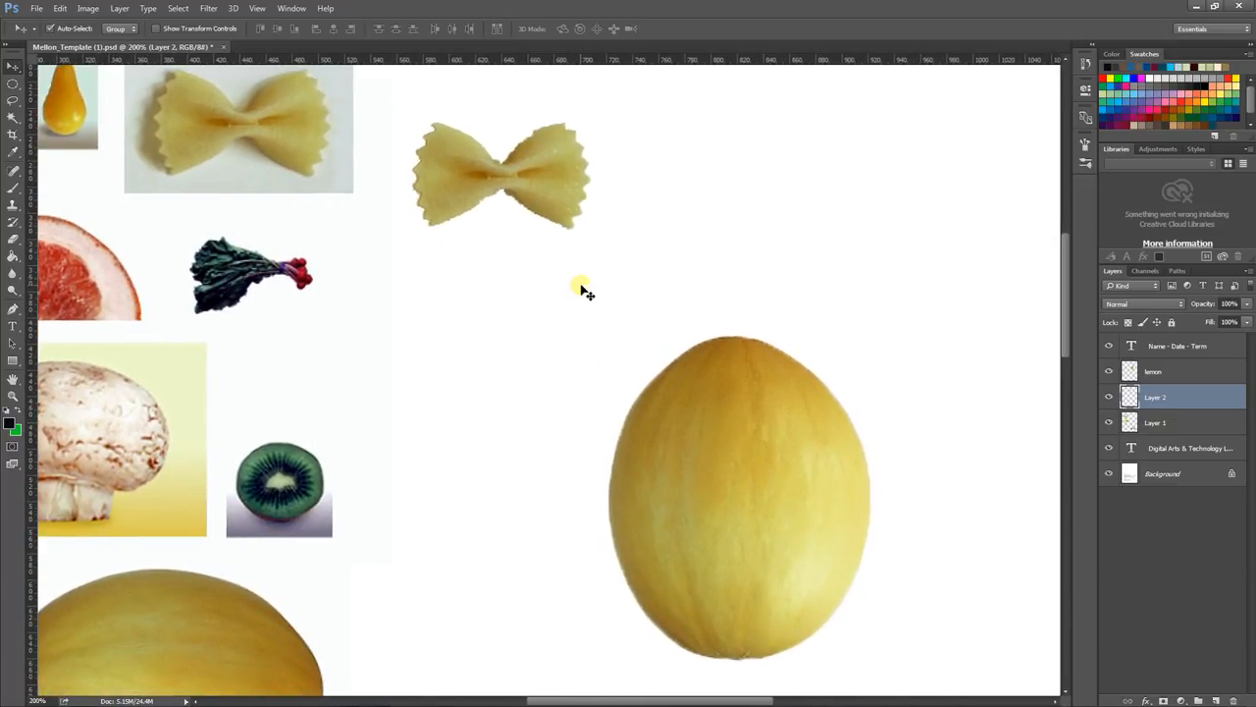
drag(566, 188, 285, 497)
drag(458, 461, 615, 514)
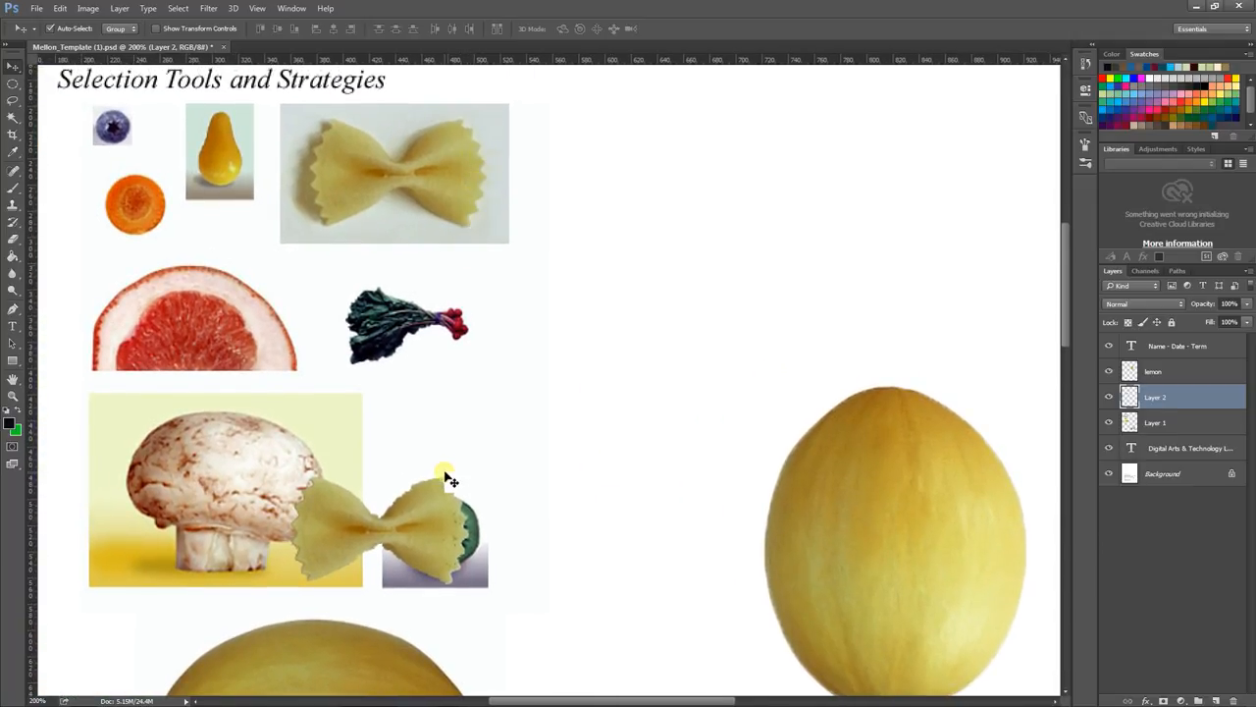
drag(432, 546, 815, 365)
Step: Rotate the pasta copy by -45° and set it against the upright melon's upper-left edge
key(ctrl+t)
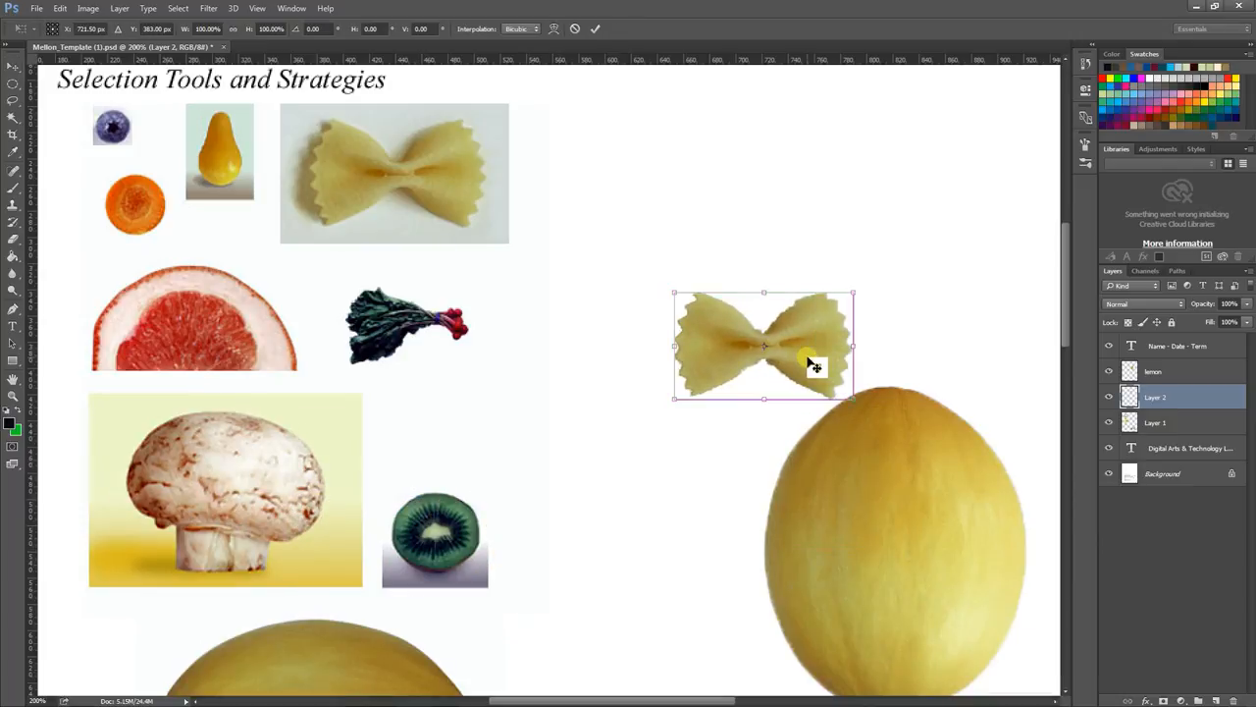
drag(863, 291, 797, 250)
drag(783, 342, 793, 383)
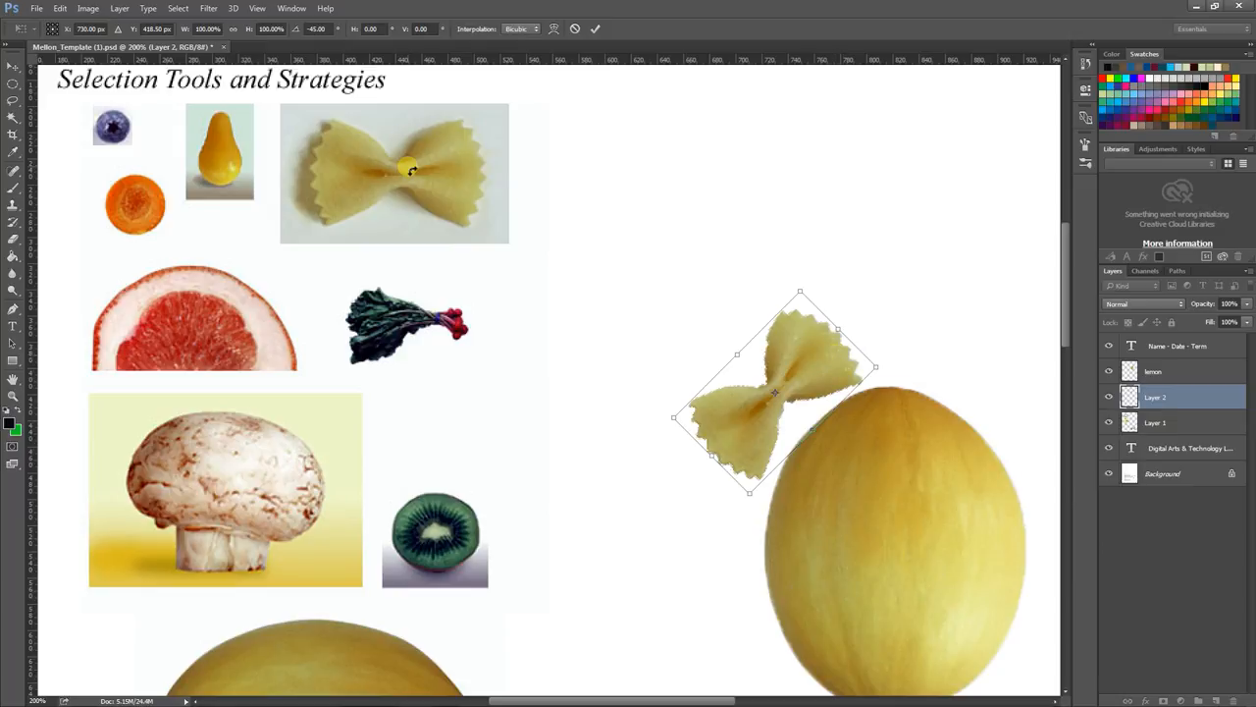
key(Return)
Step: Delete the pasta copy's layer, and undo back to the active pasta selection on Layer 1
drag(1202, 402, 1233, 698)
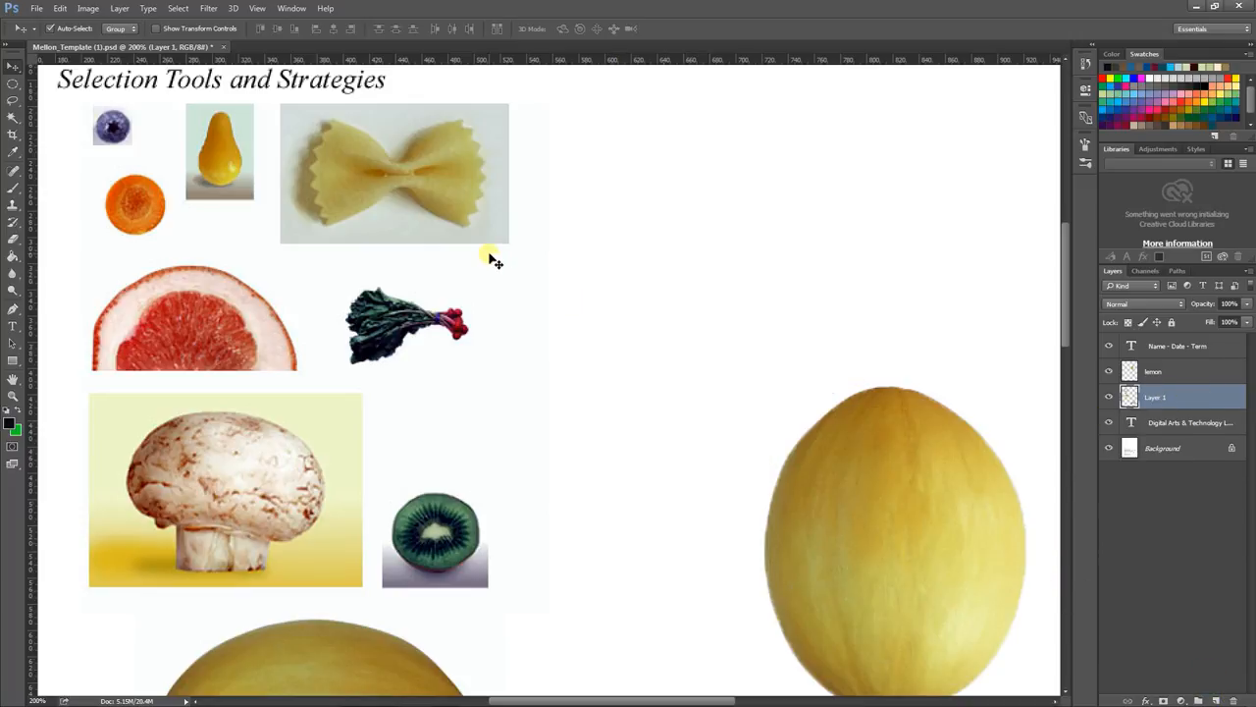
key(ctrl+alt+z)
key(ctrl+alt+z)
key(ctrl+alt+z)
key(ctrl+alt+z)
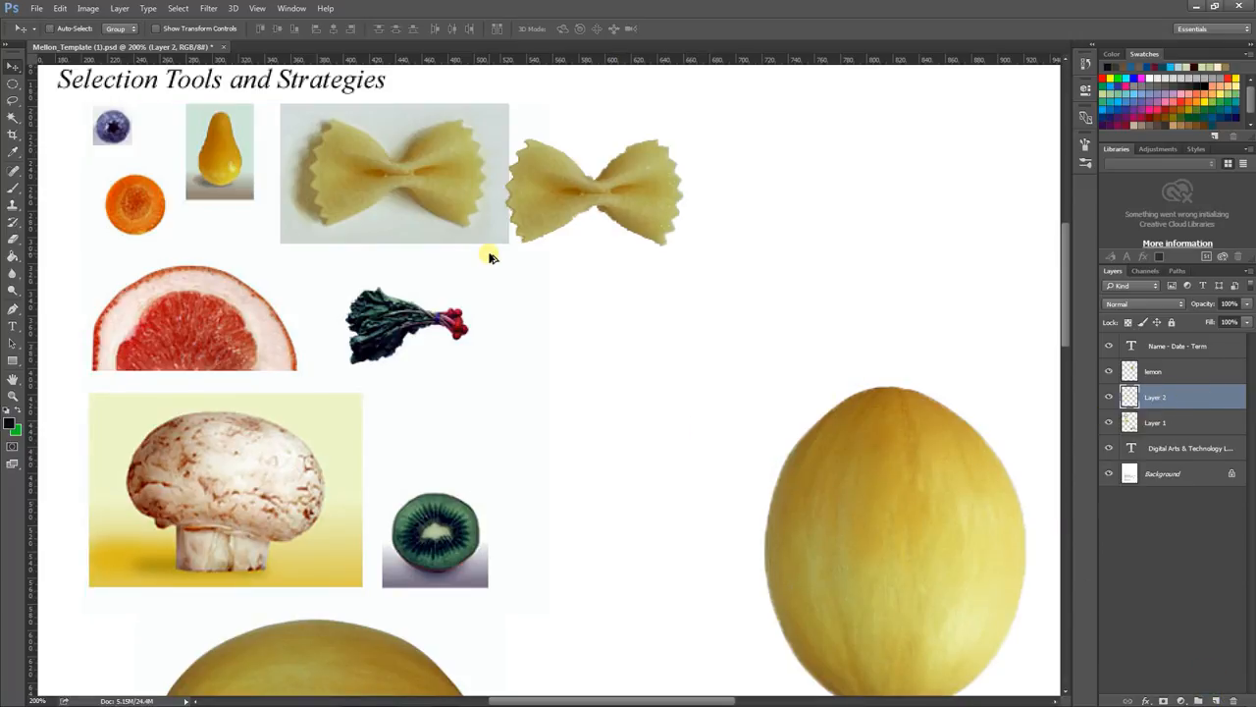
key(ctrl+alt+z)
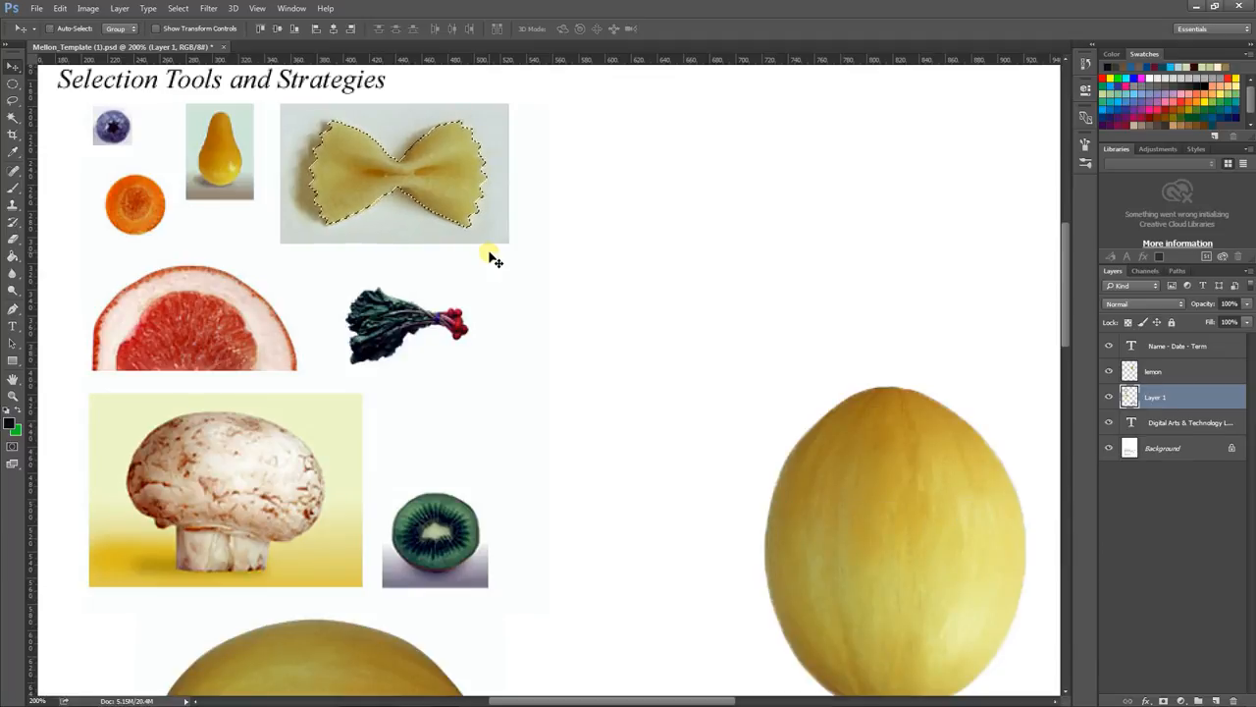
Step: Go over the pasta in Quick Mask with the 15 px Eraser, and convert the mask back to a selection
key(ctrl+plus)
scroll(599, 179, up, 5)
scroll(599, 180, left, 3)
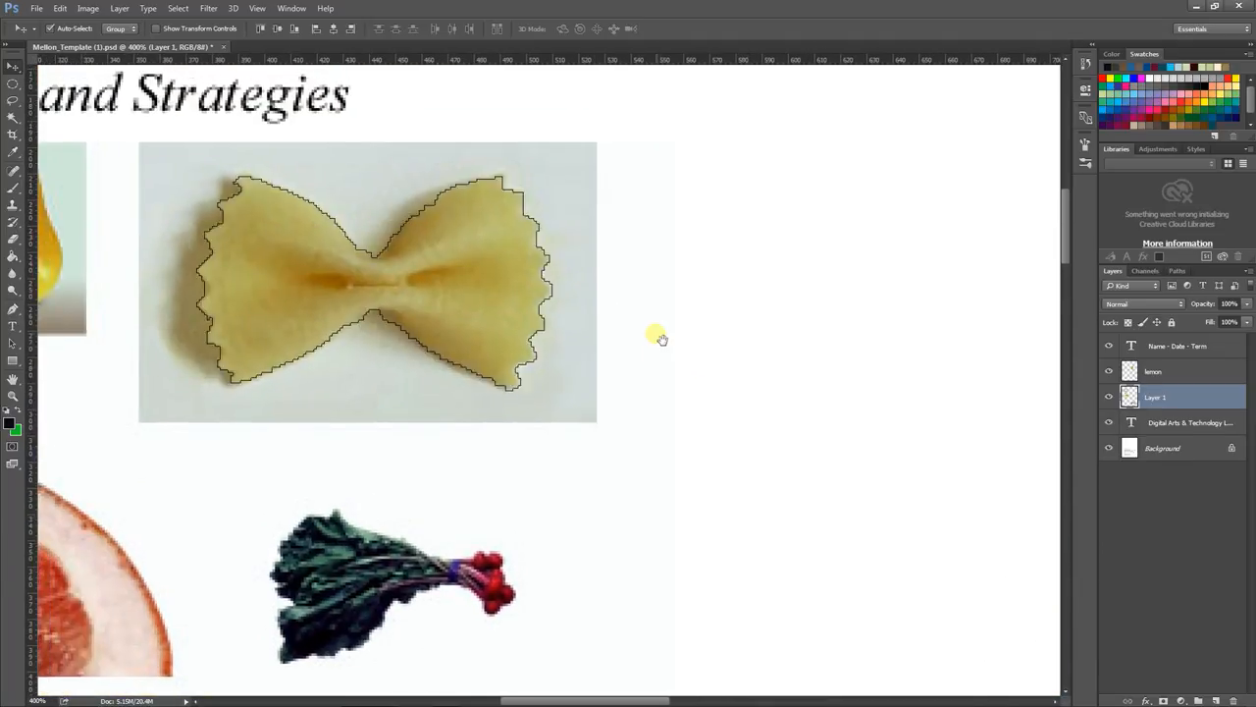
key(ctrl+plus)
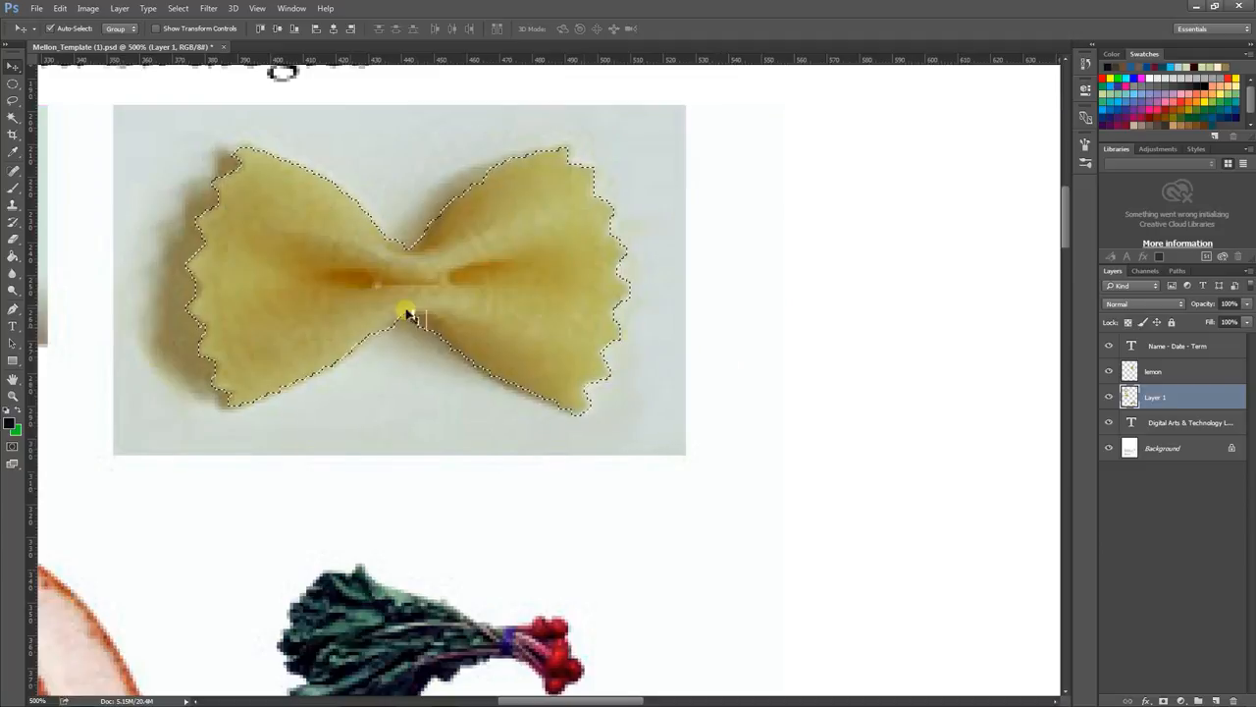
click(11, 446)
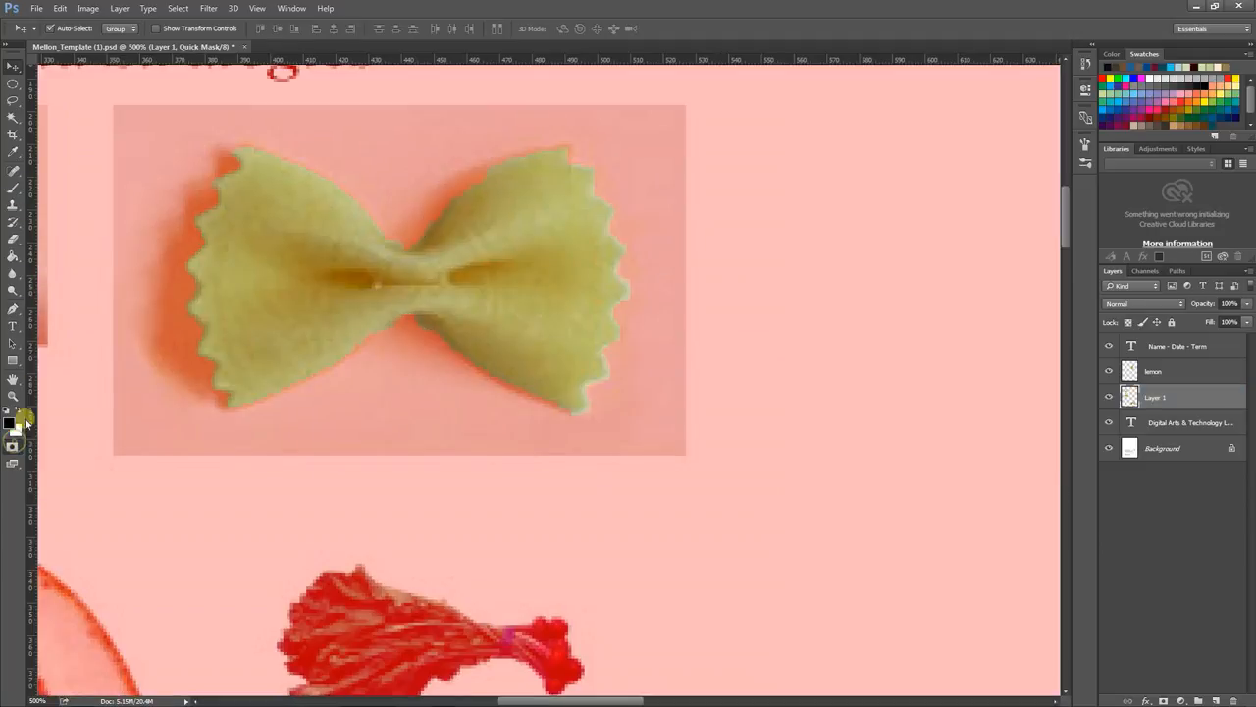
click(14, 238)
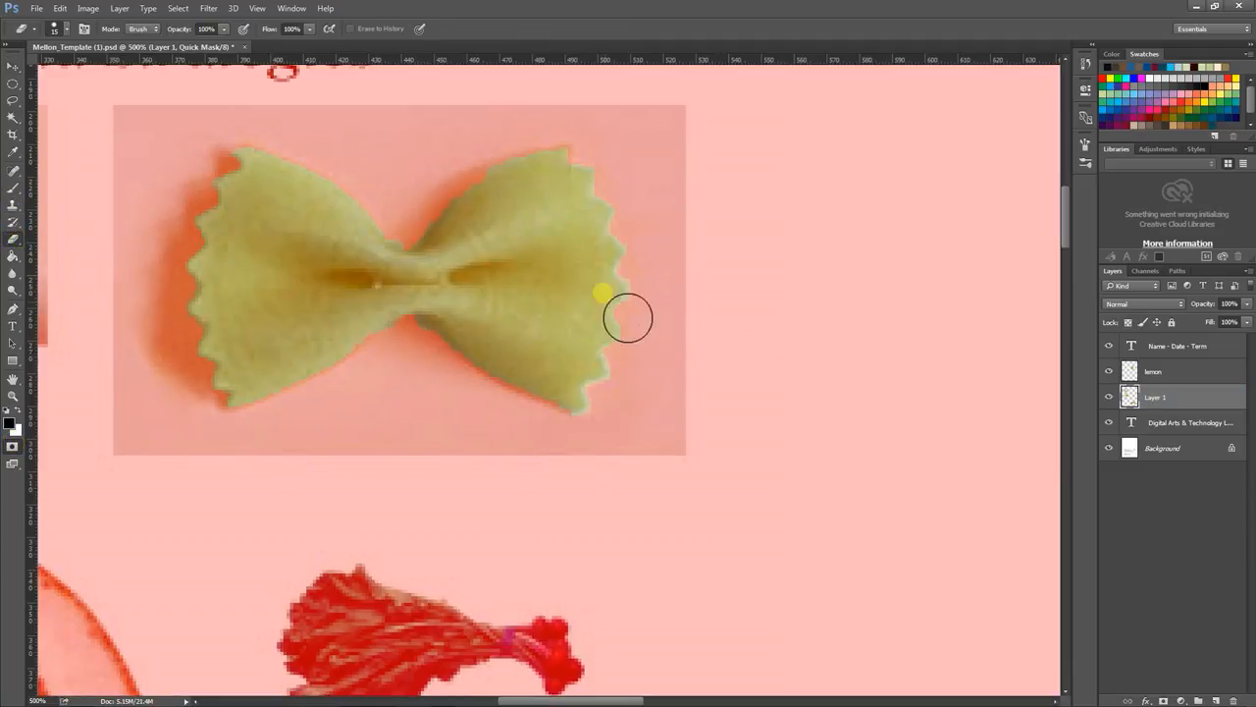
mouse_move(591, 383)
mouse_down()
mouse_move(599, 269)
mouse_move(606, 297)
mouse_move(586, 351)
mouse_move(597, 301)
mouse_move(340, 305)
mouse_up()
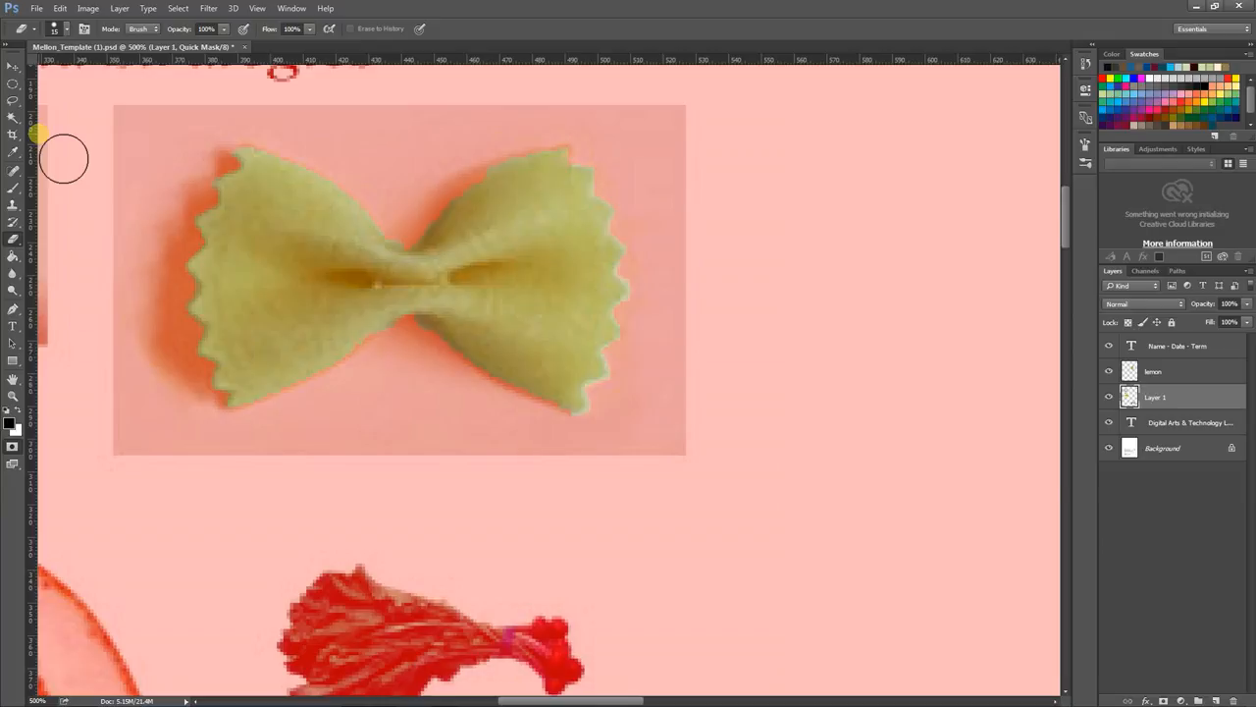
click(11, 63)
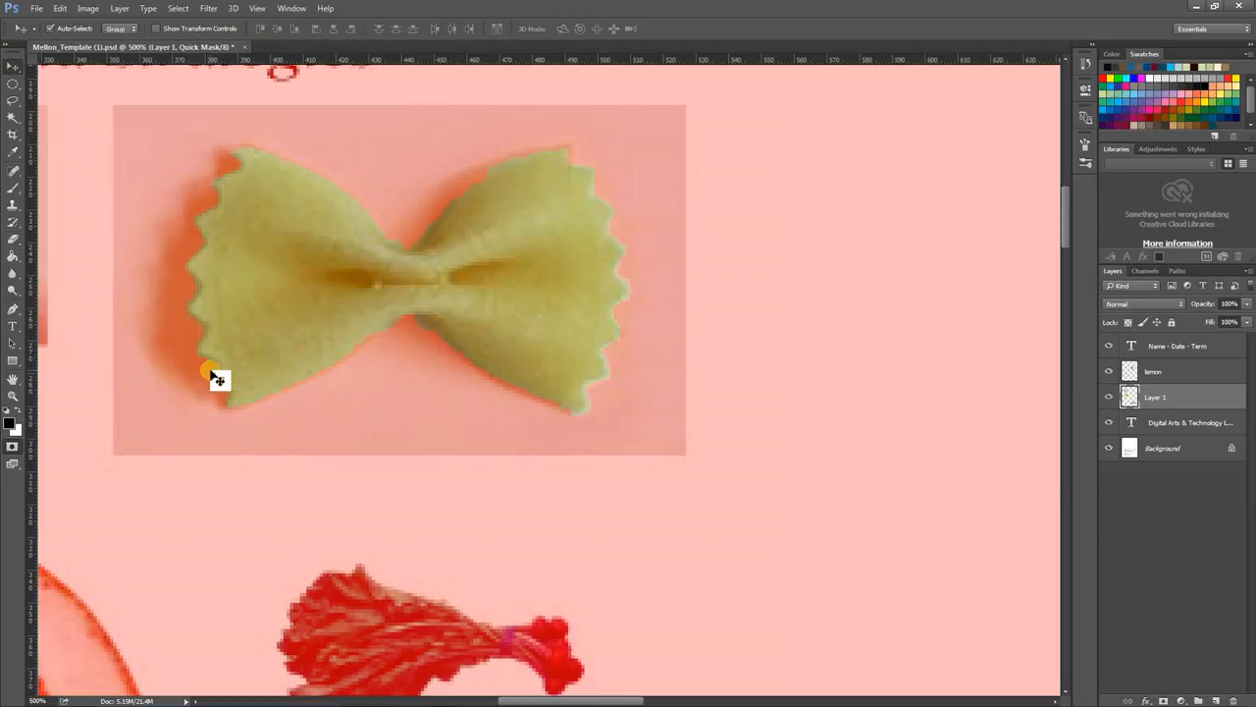
click(12, 447)
Step: Try a copy of the pasta on a new layer over the radish bunch, and remove the copy again
key(ctrl+j)
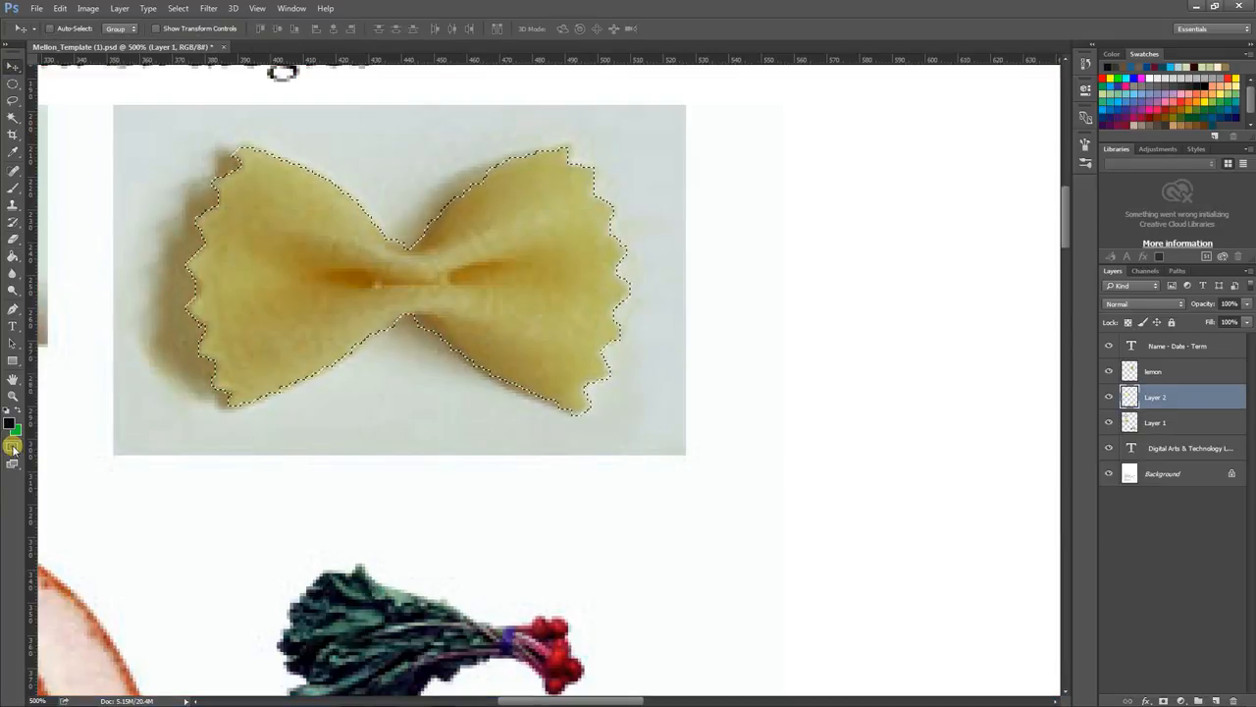
drag(477, 311, 262, 634)
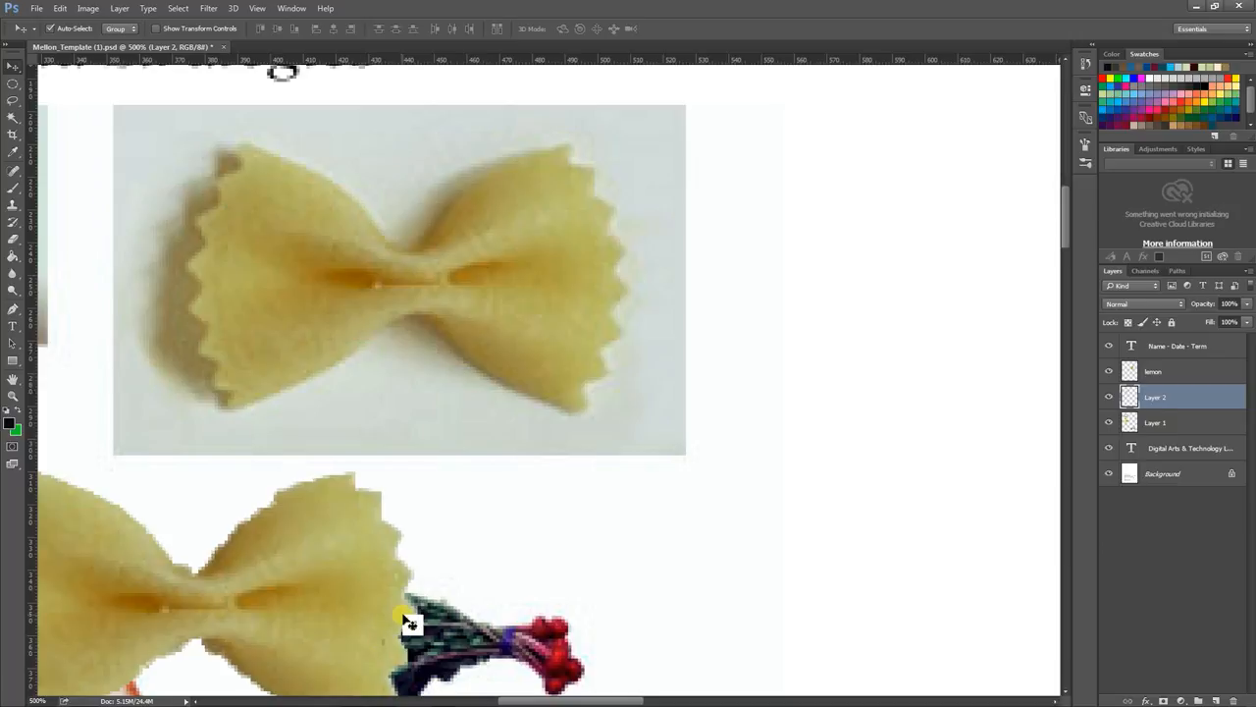
key(ctrl+z)
key(Delete)
key(q)
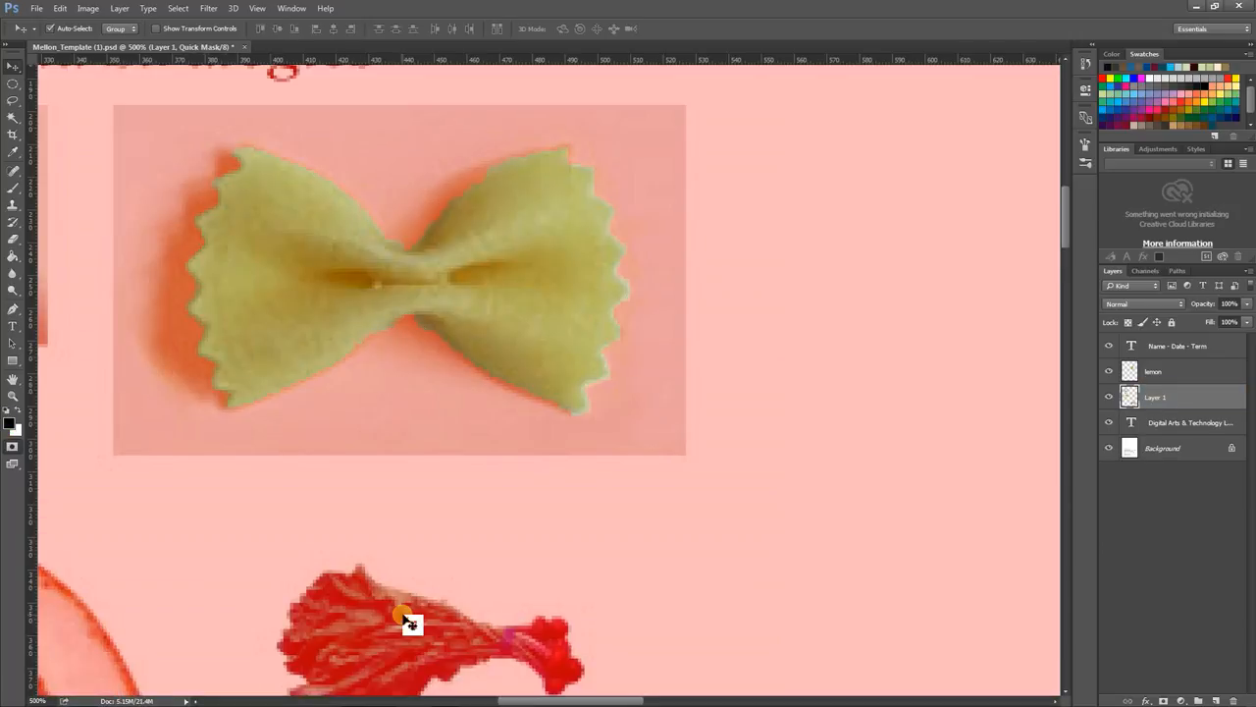
click(11, 443)
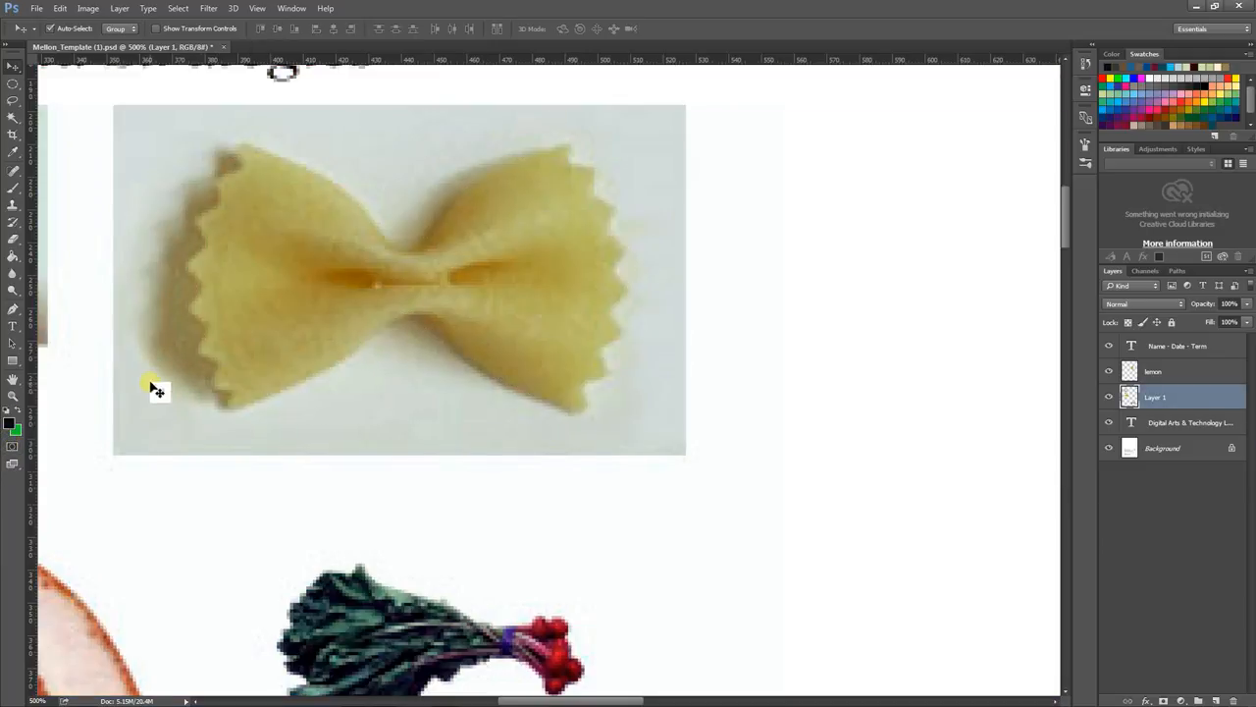
Step: Review the template's source objects, Endfile melon, tool settings notes and finished example faces
key(ctrl+minus)
key(ctrl+minus)
key(ctrl+minus)
key(ctrl+minus)
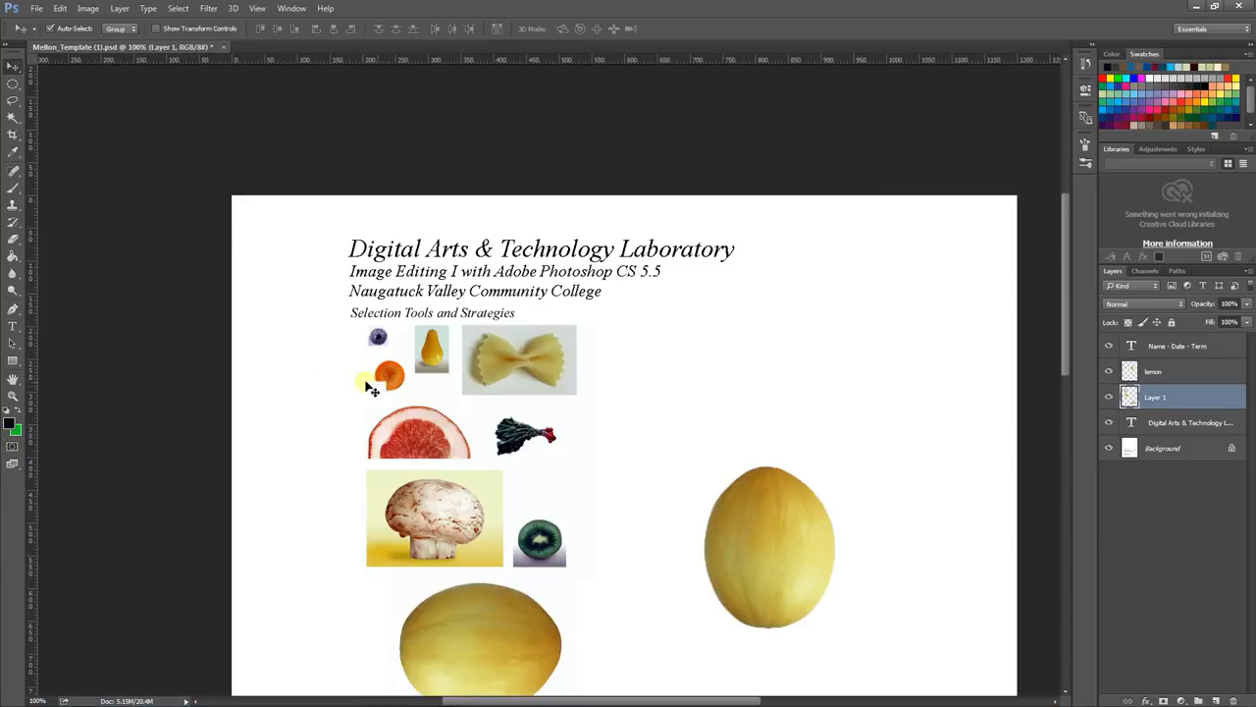
drag(675, 445, 558, 282)
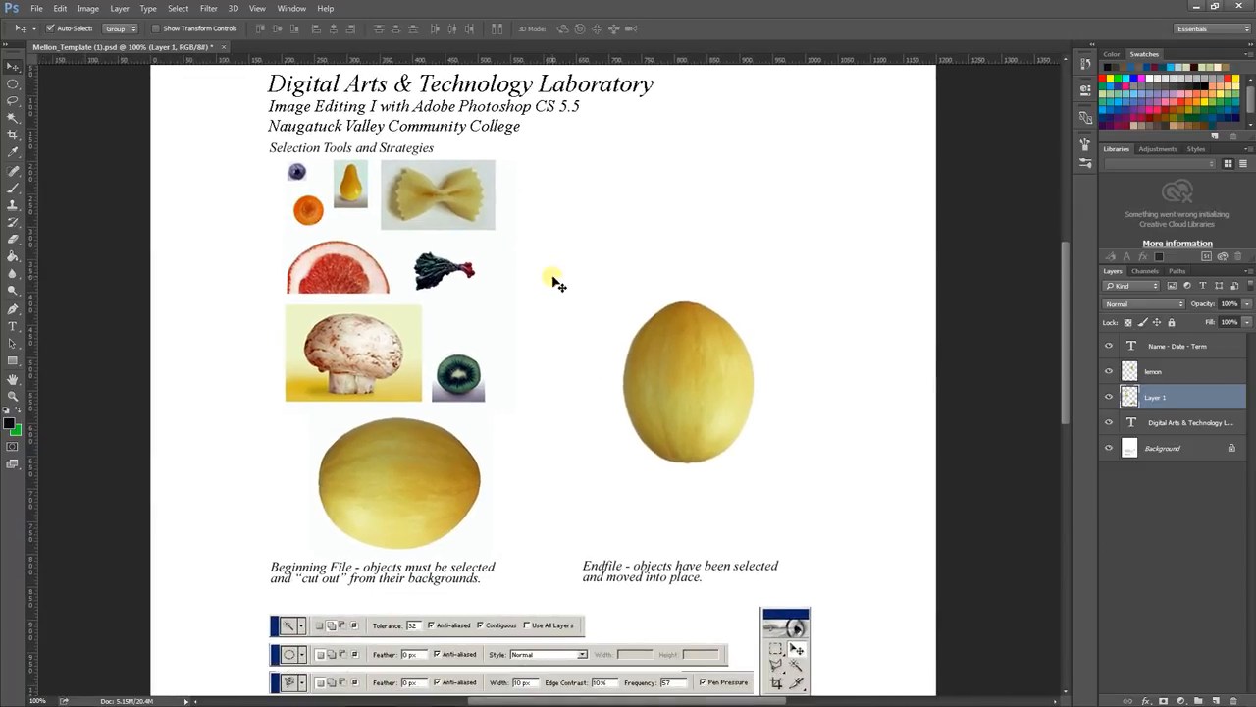
drag(625, 464, 520, 244)
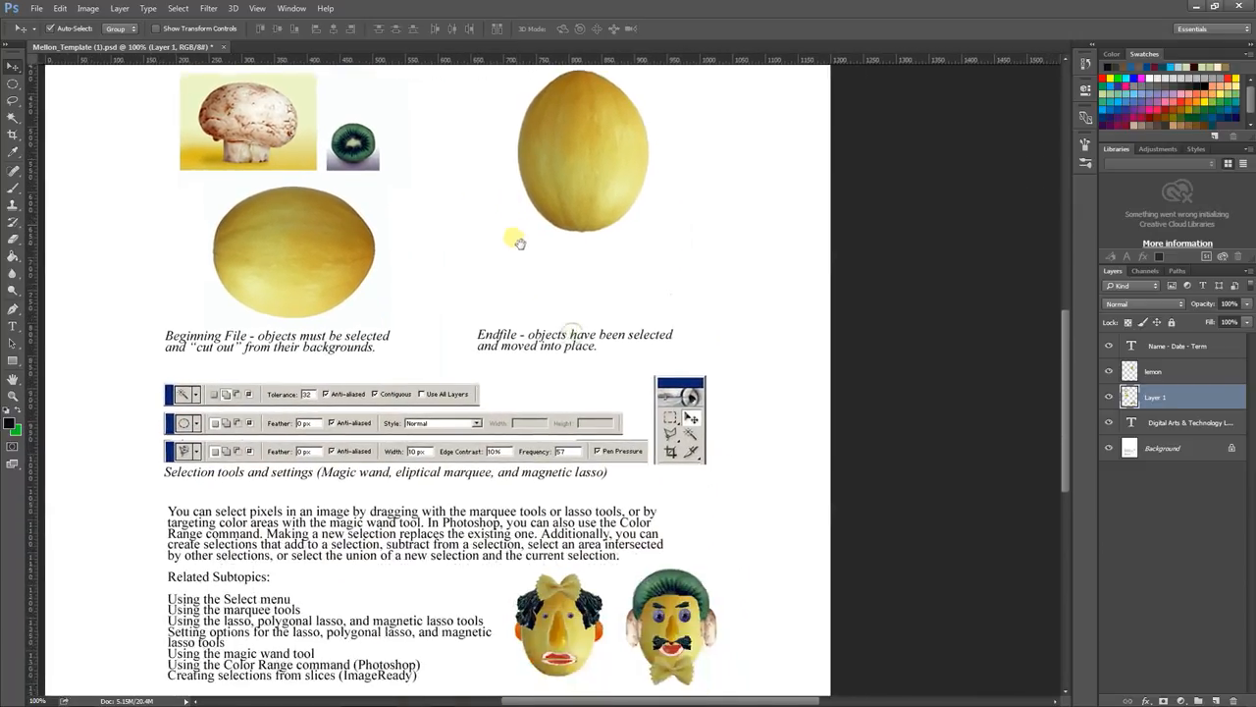
drag(676, 646, 678, 654)
drag(472, 241, 593, 522)
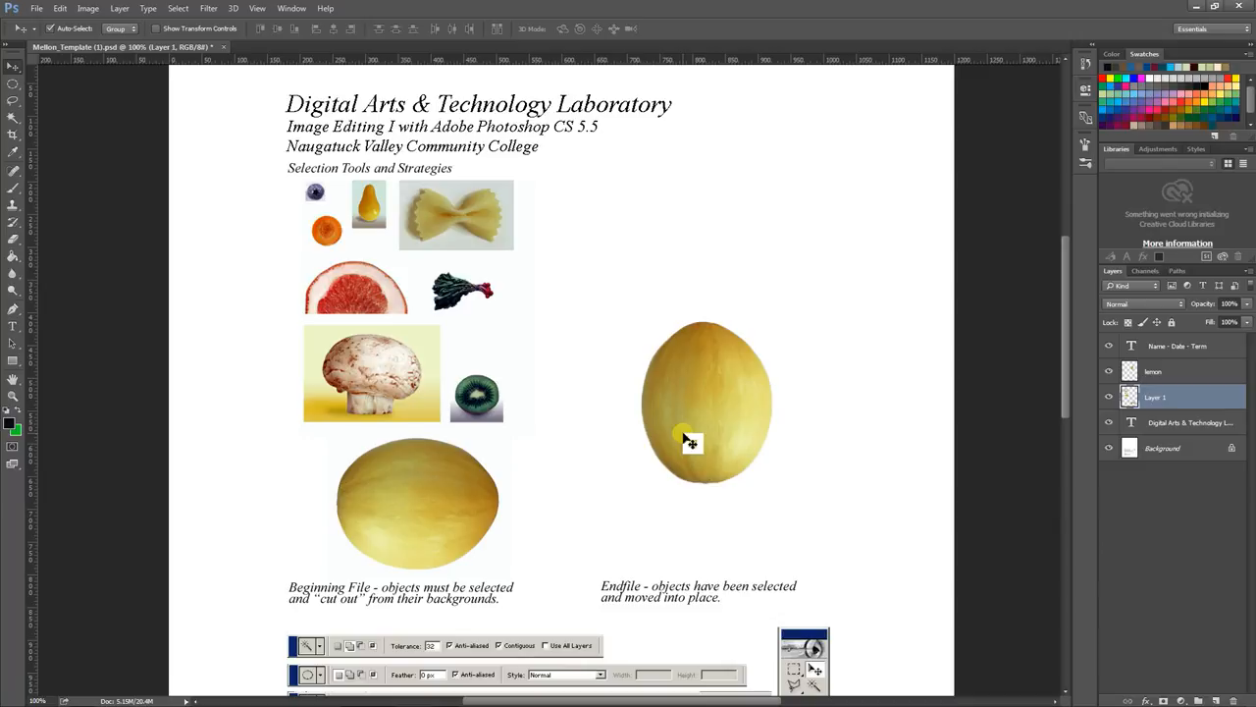
drag(580, 499, 586, 141)
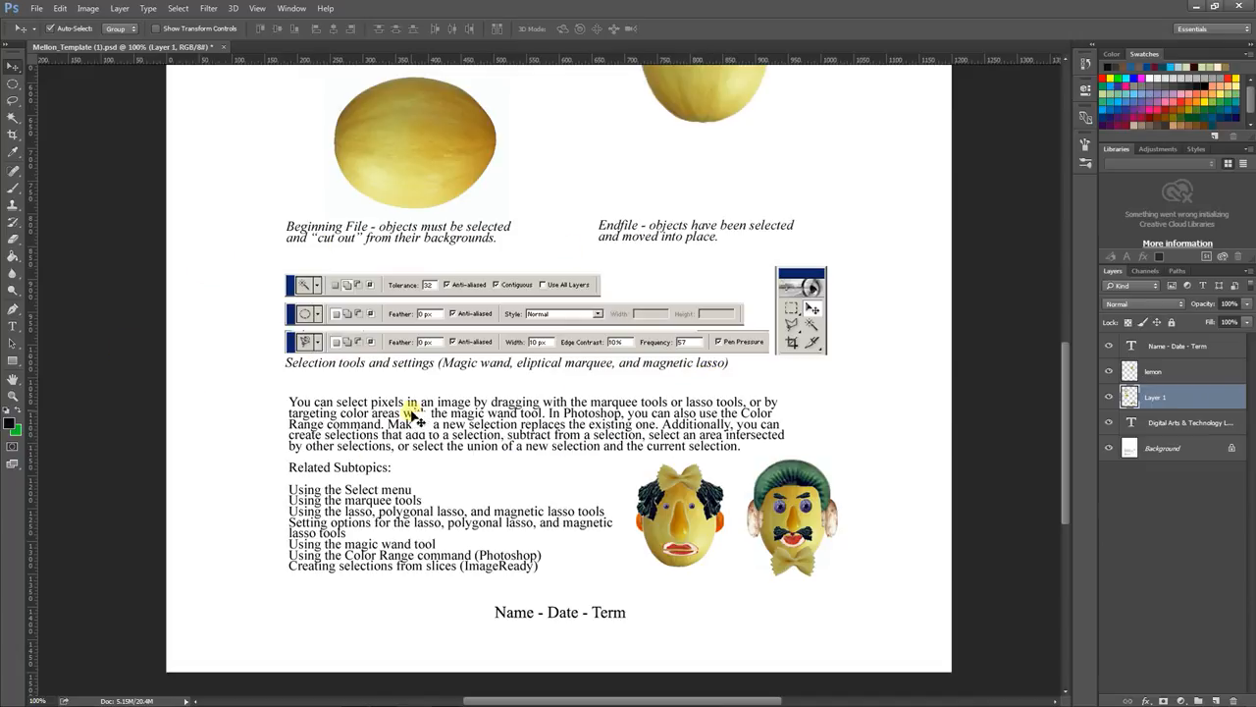
drag(671, 225, 648, 396)
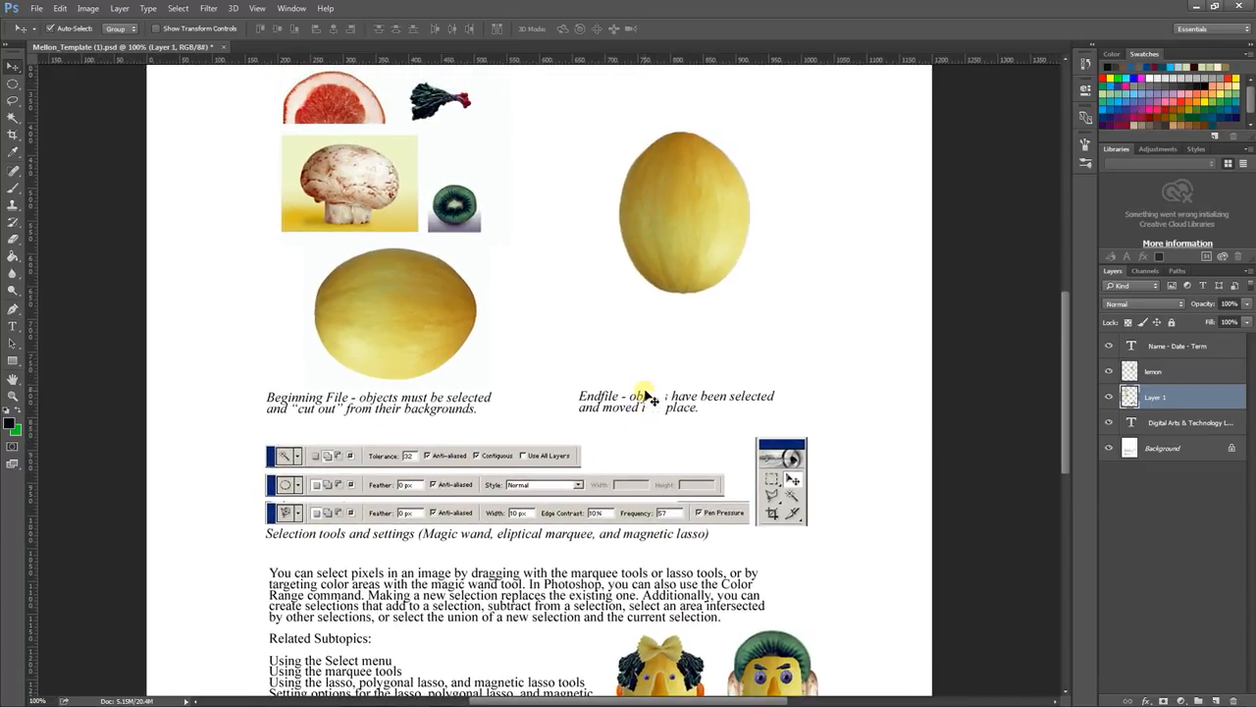